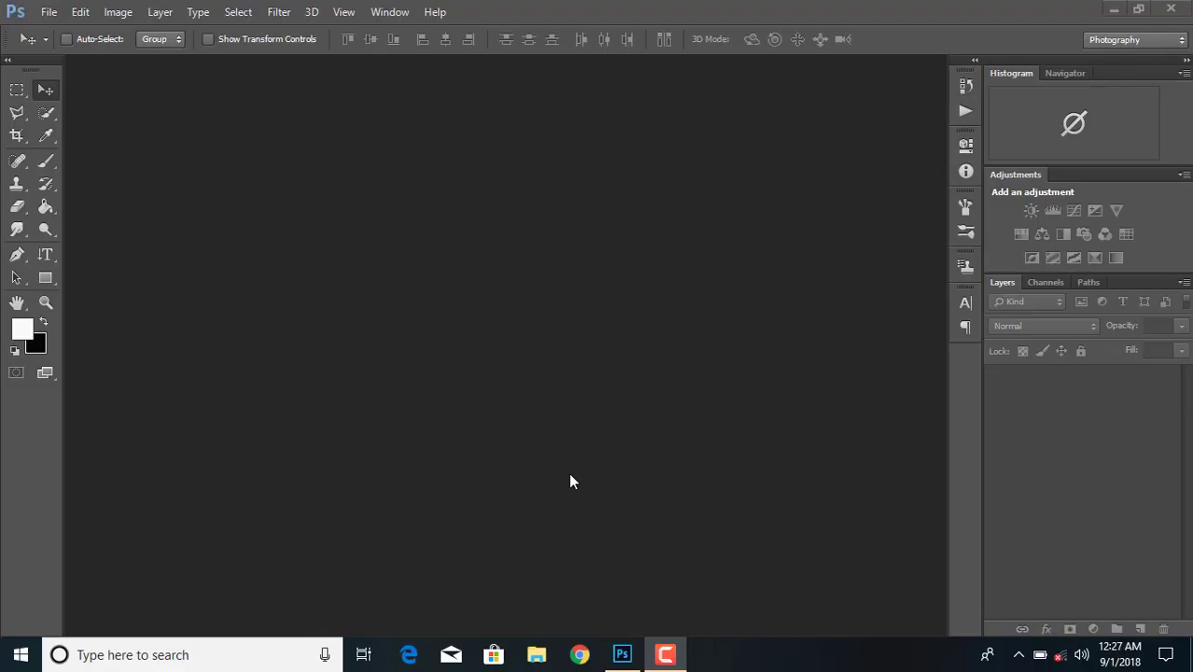
Step: Open 'model 4' from the Stocks folder and dock it as a tabbed document
left_click(49, 13)
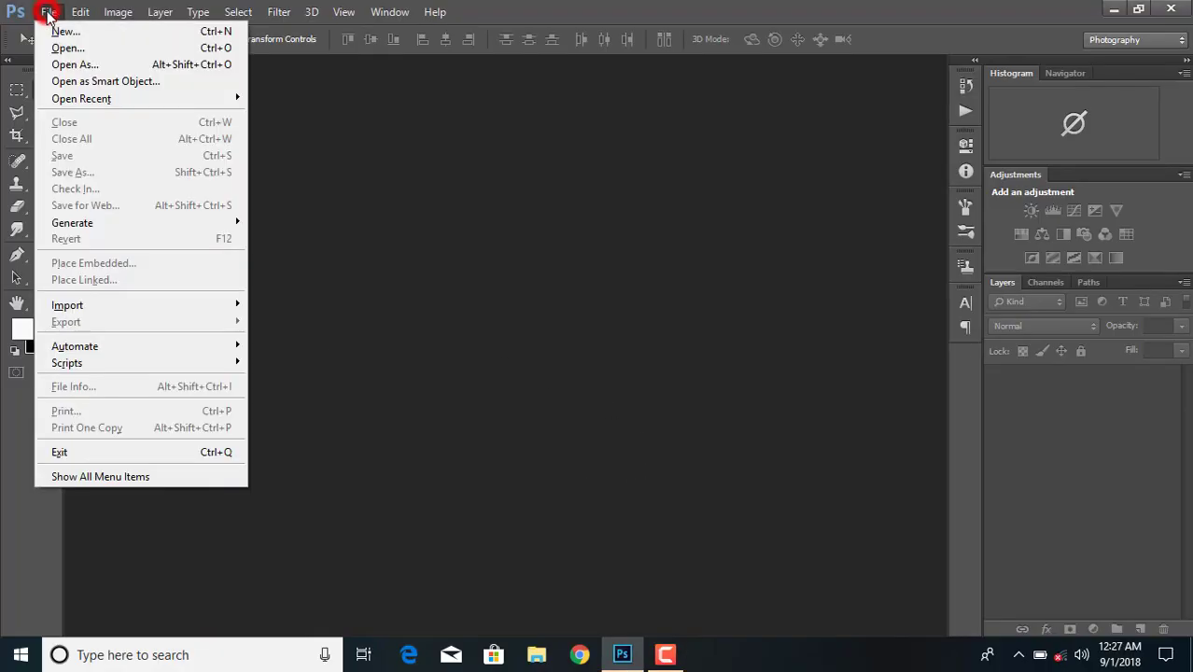
left_click(83, 52)
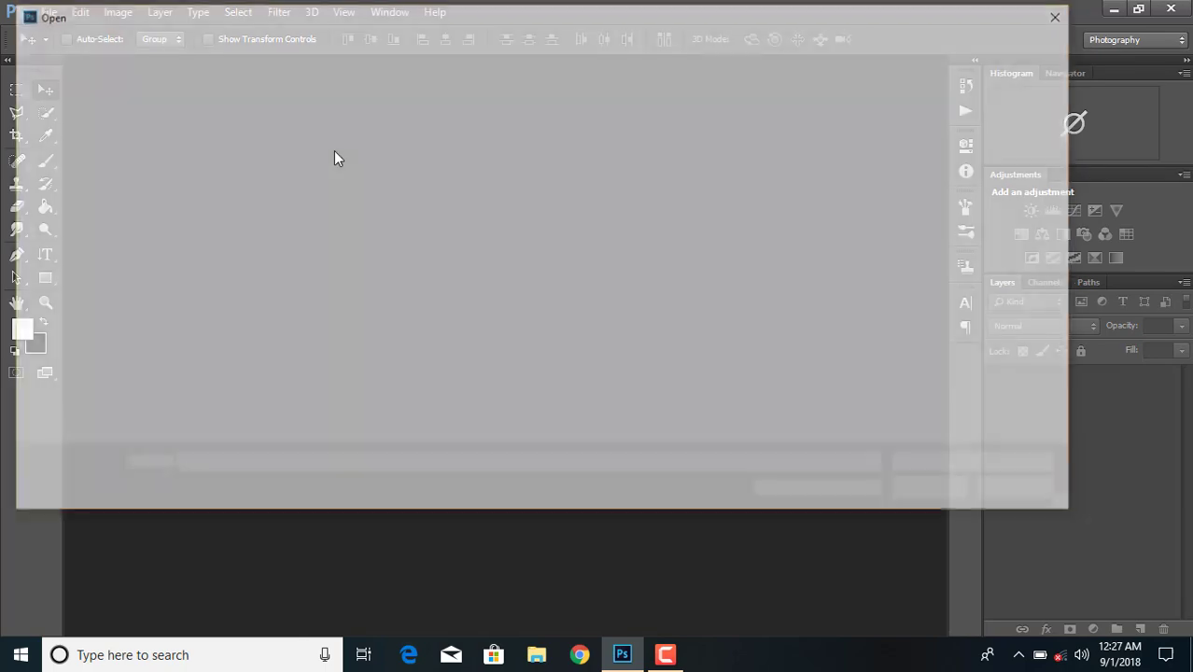
scroll(771, 273, "down", 1)
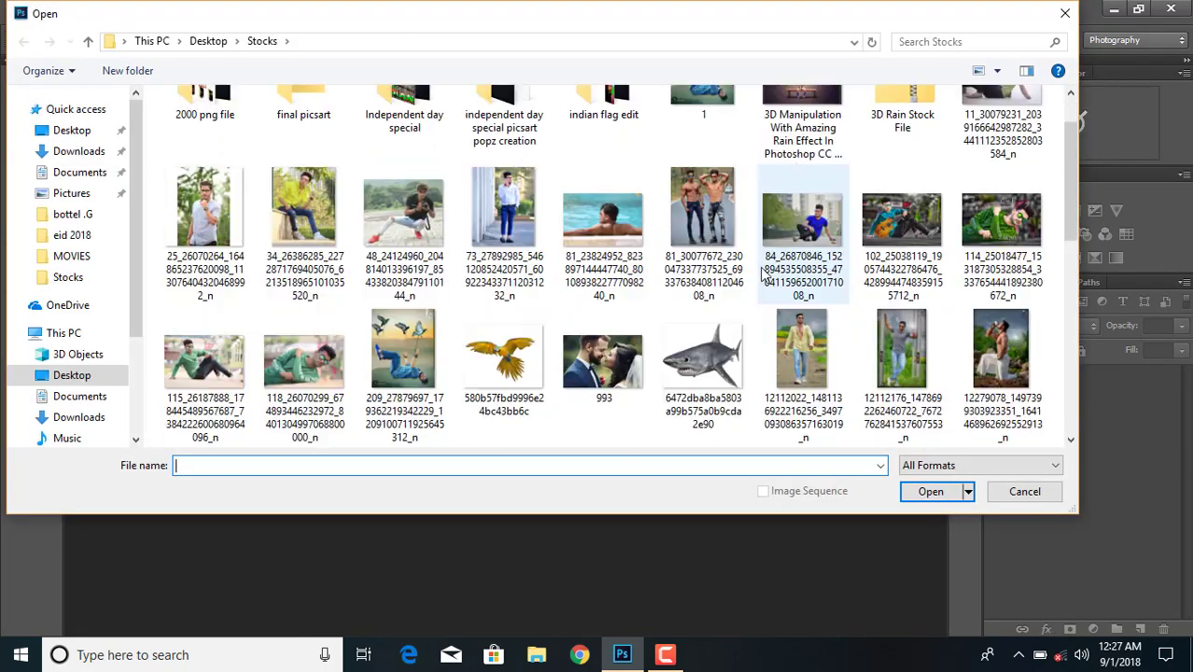
scroll(747, 271, "down", 5)
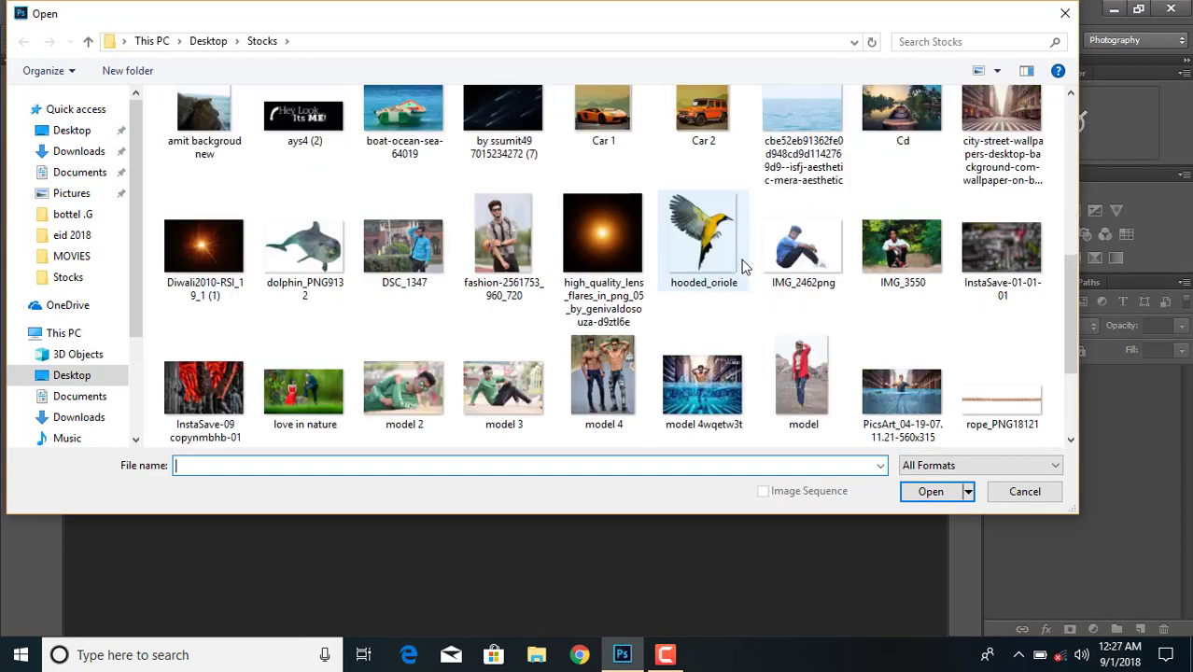
double_click(629, 362)
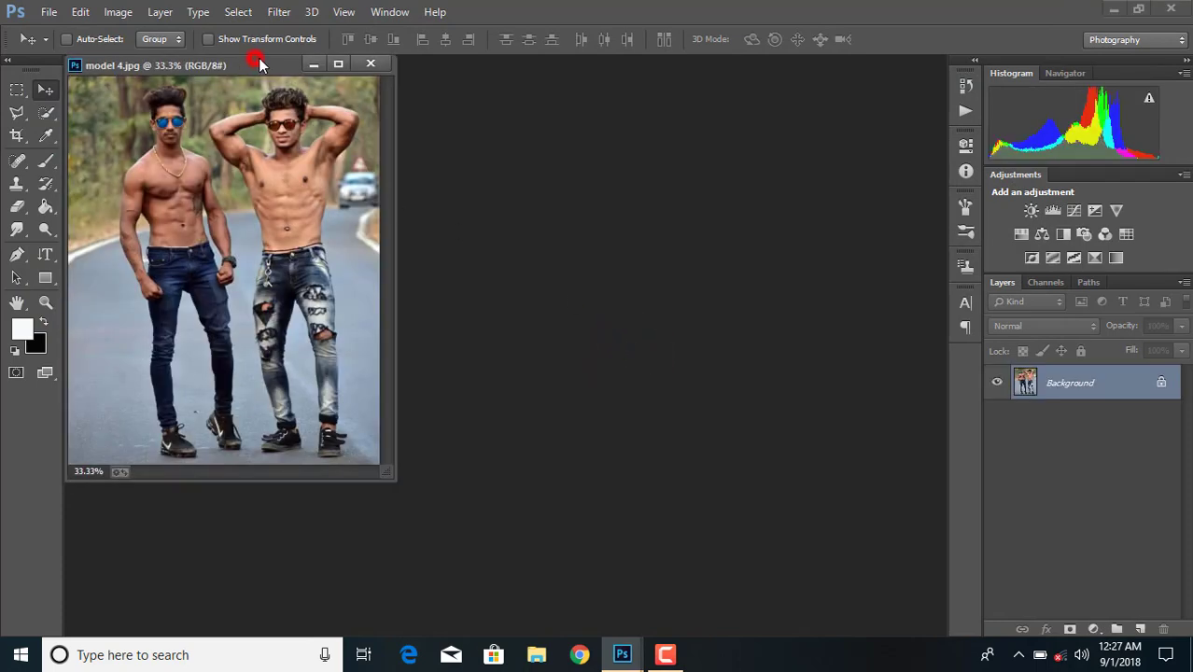
left_click_drag(261, 64, 273, 60)
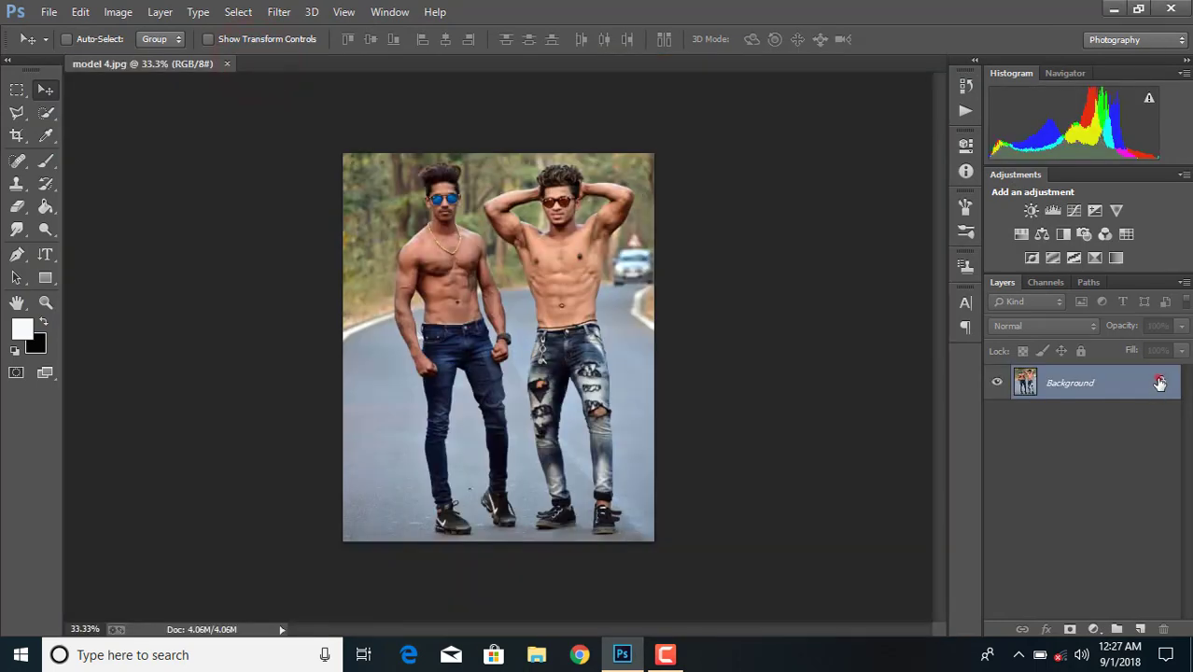
Step: Unlock the Background layer, select the Pen tool in Path mode and zoom to 200%
left_click(1160, 383)
left_click(19, 254)
key("ctrl+plus")
key("ctrl+plus")
key("ctrl+plus")
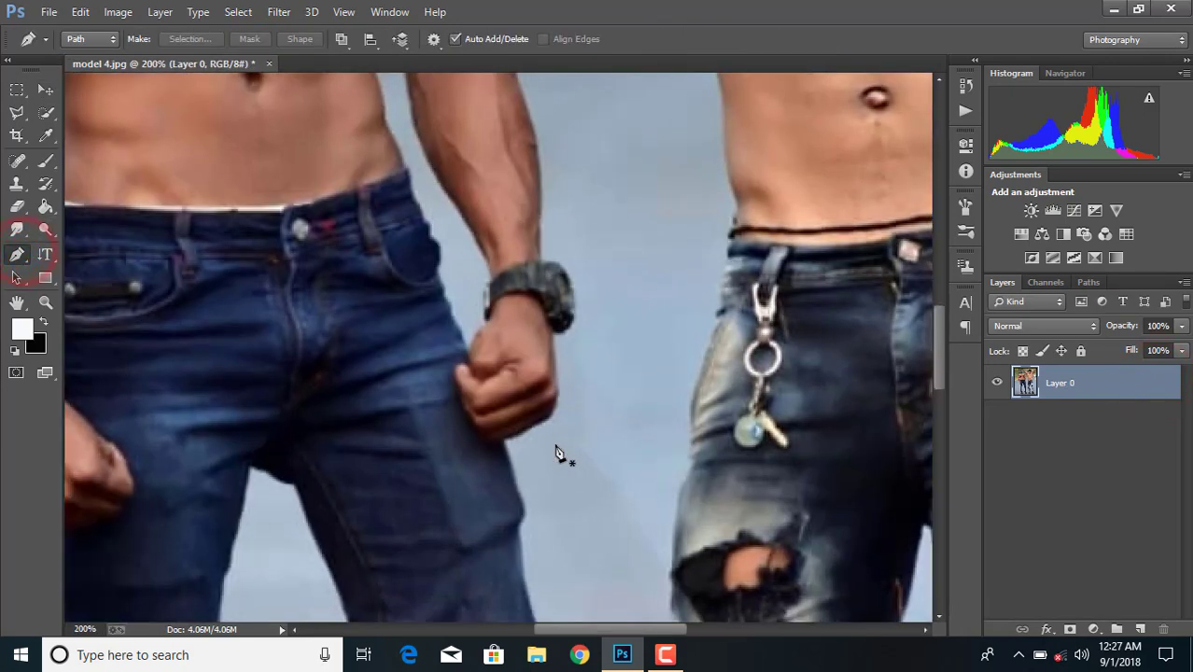
scroll(654, 523, "down", 3)
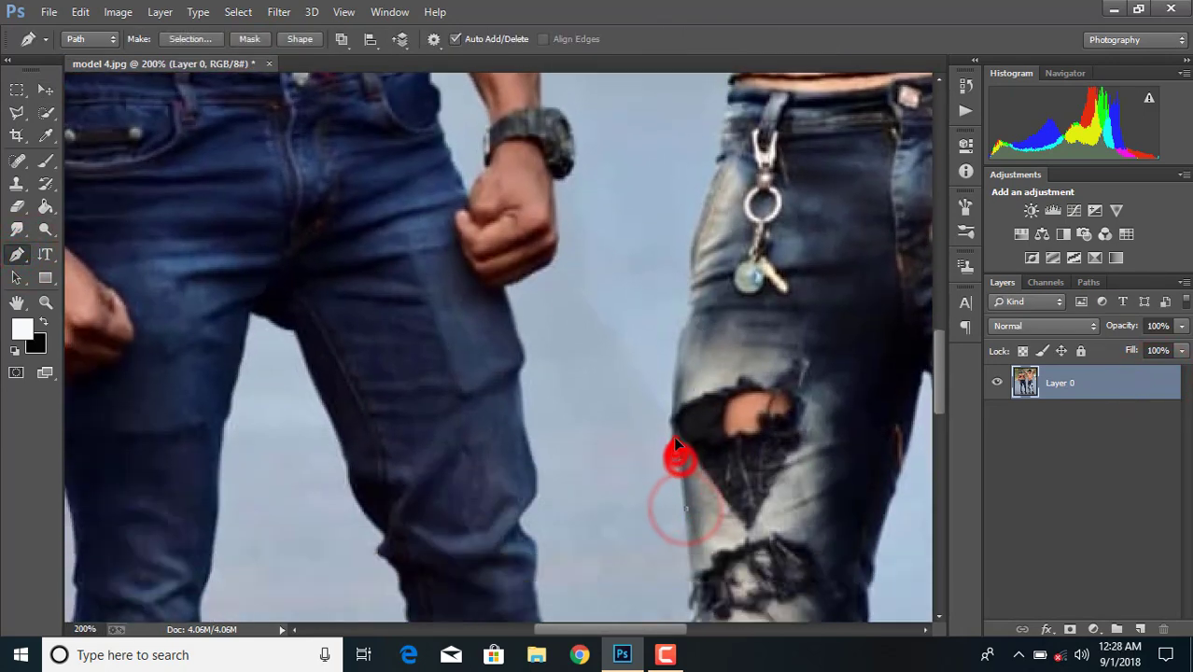
Step: Start the outline path with anchors up the right man's jeans edge to the waistband
left_click(676, 353)
left_click(681, 328)
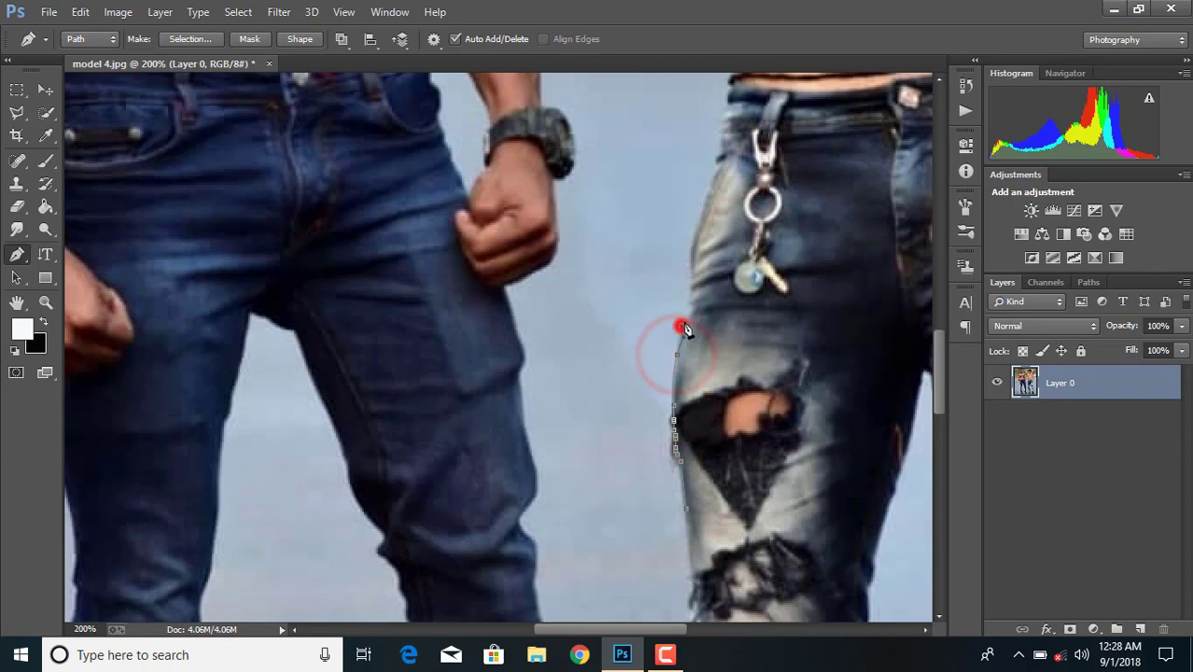
left_click(693, 293)
left_click(690, 268)
left_click(700, 225)
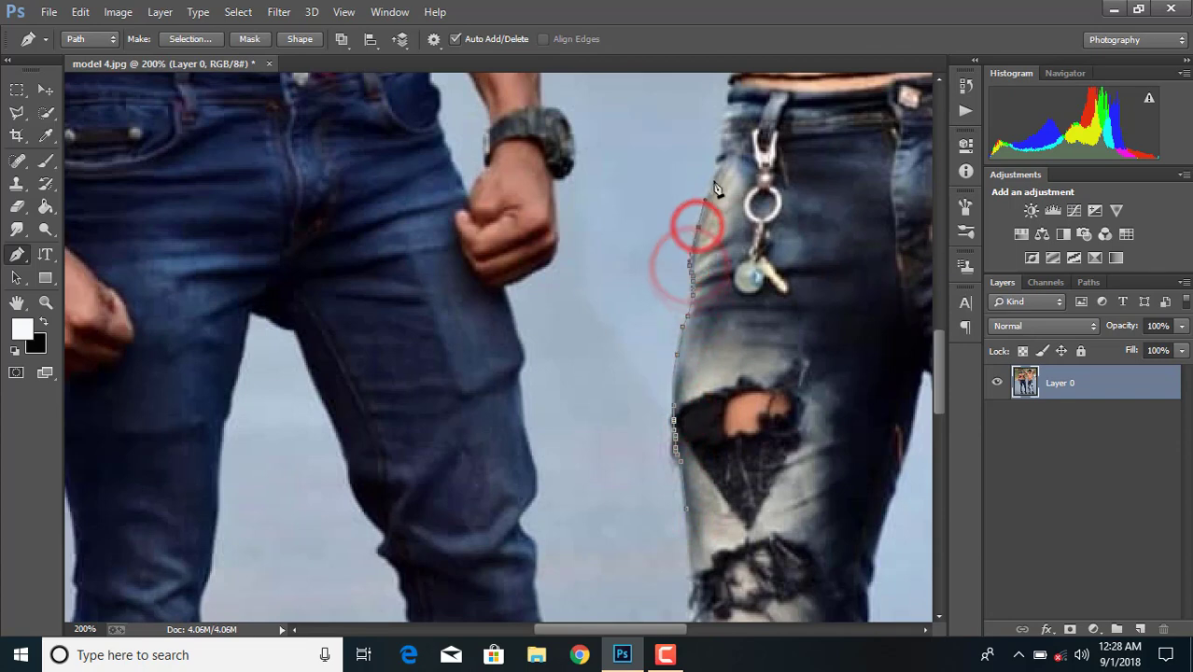
left_click(716, 173)
left_click(719, 144)
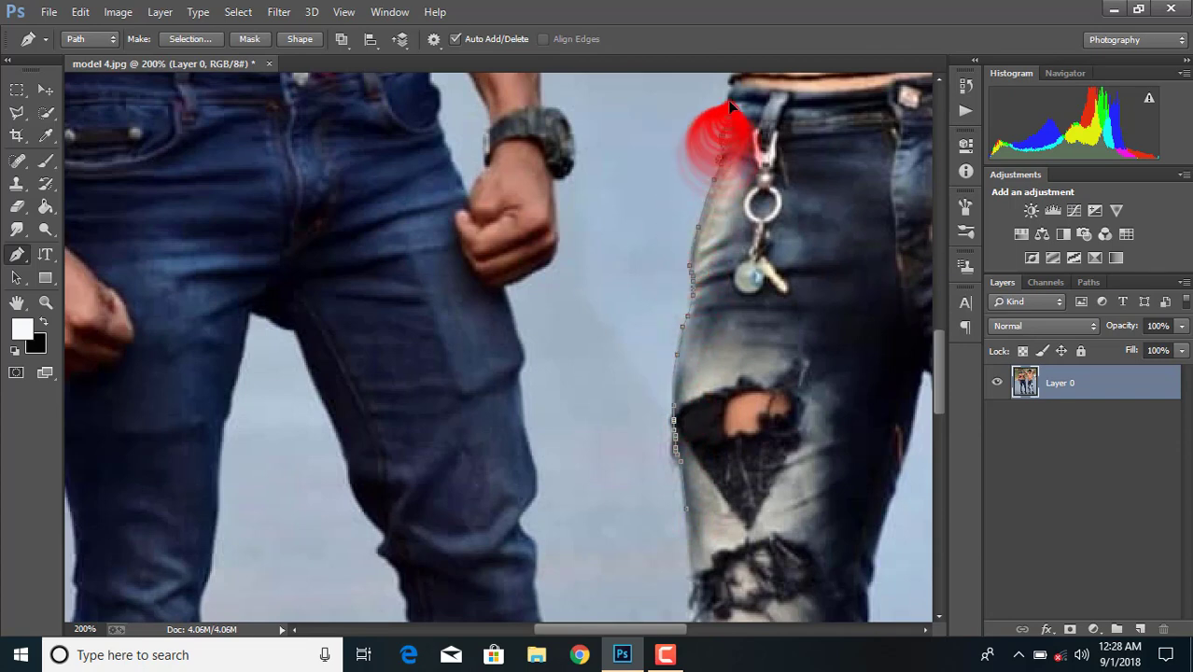
left_click_drag(728, 84, 733, 510)
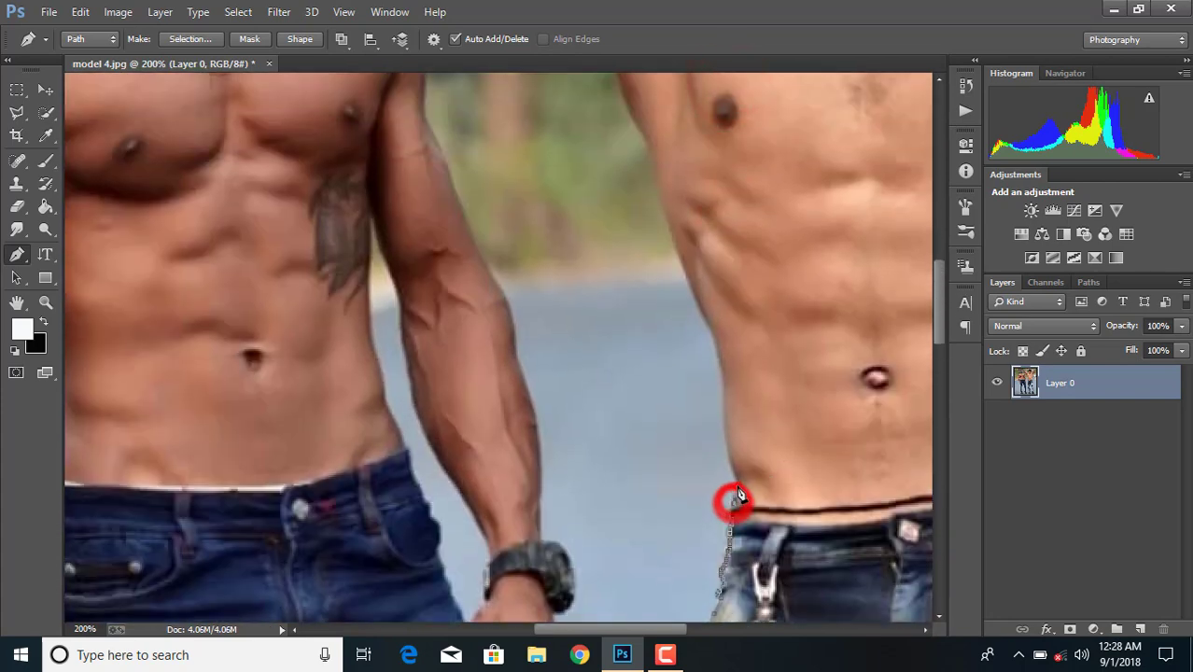
Step: Continue the path up the waist, torso and chest, curving along the raised arm to the head
left_click(724, 437)
left_click(717, 356)
left_click_drag(712, 332, 708, 553)
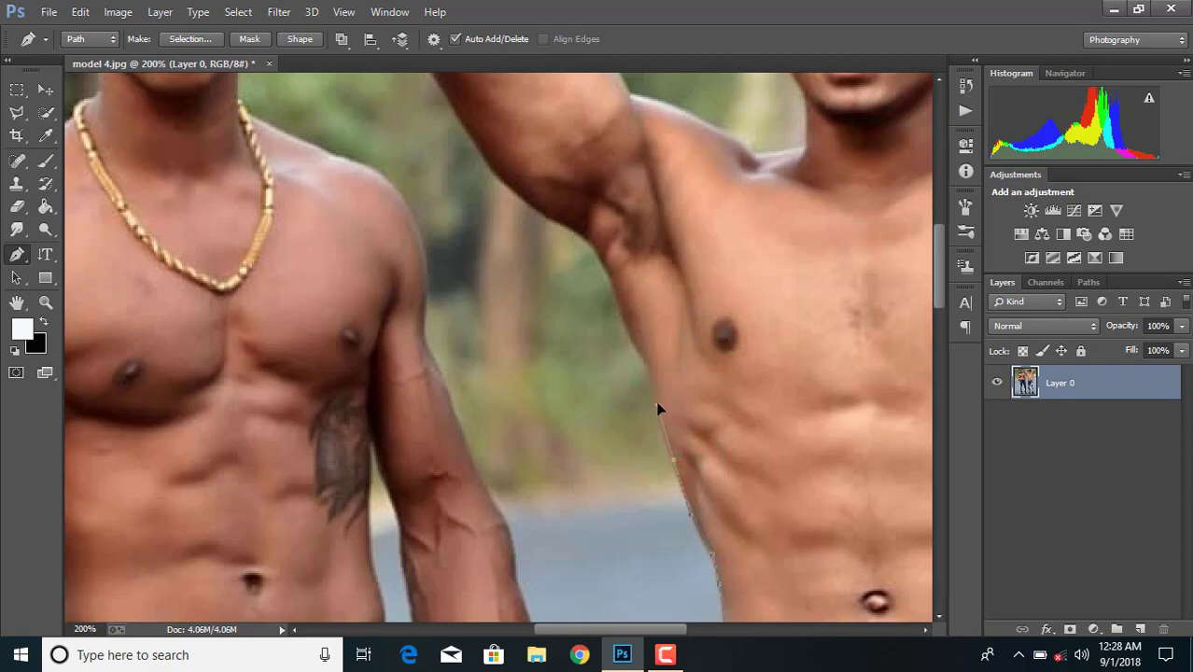
left_click(642, 362)
left_click_drag(642, 364, 639, 409)
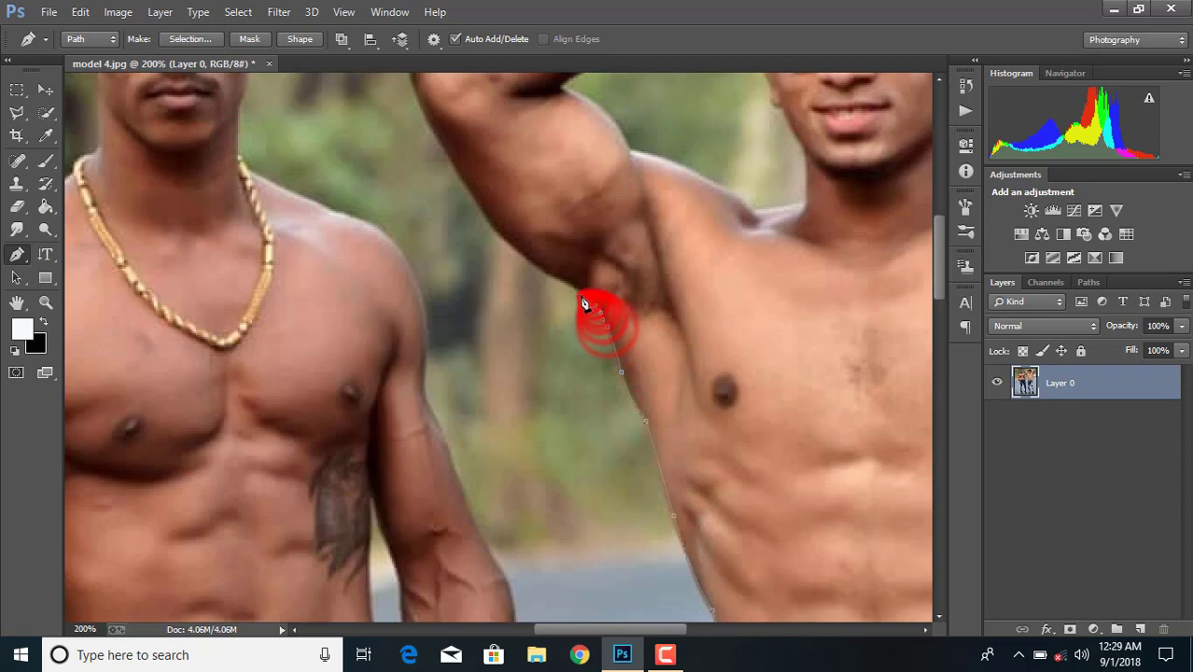
left_click_drag(525, 261, 527, 387)
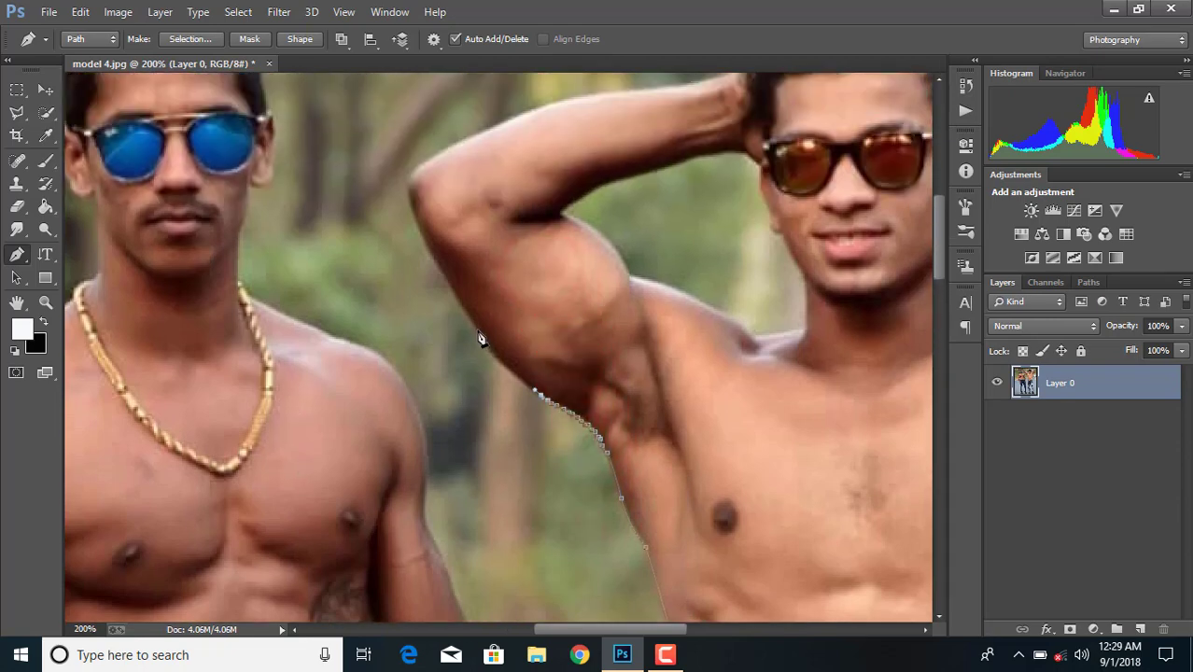
left_click(443, 276)
scroll(447, 336, "up", 3)
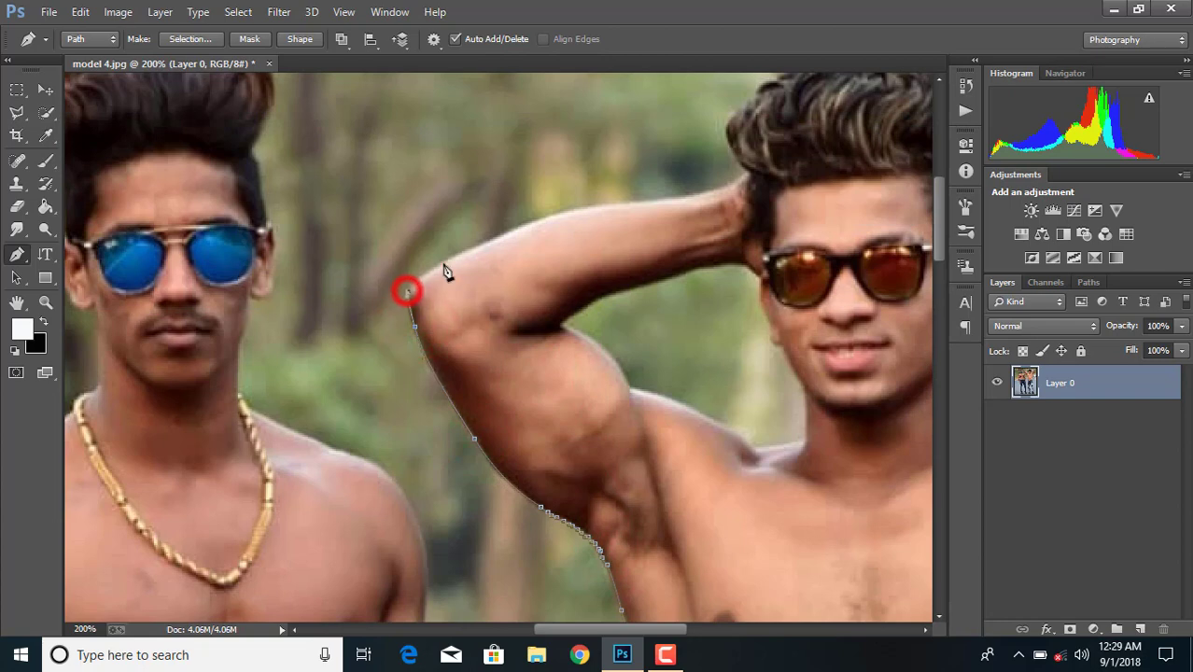
left_click_drag(444, 264, 495, 244)
left_click_drag(581, 209, 626, 204)
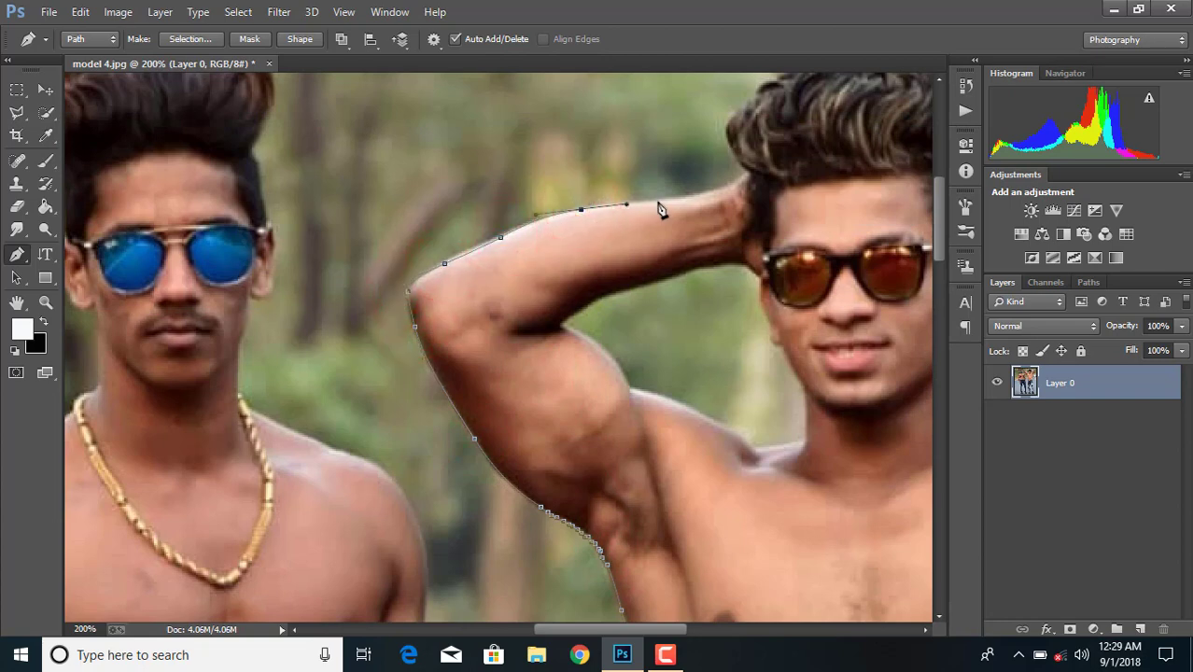
left_click_drag(708, 193, 727, 191)
Step: Add Pen anchors over the hair, across the far arm's top, and down its outer edge
scroll(784, 353, "up", 3)
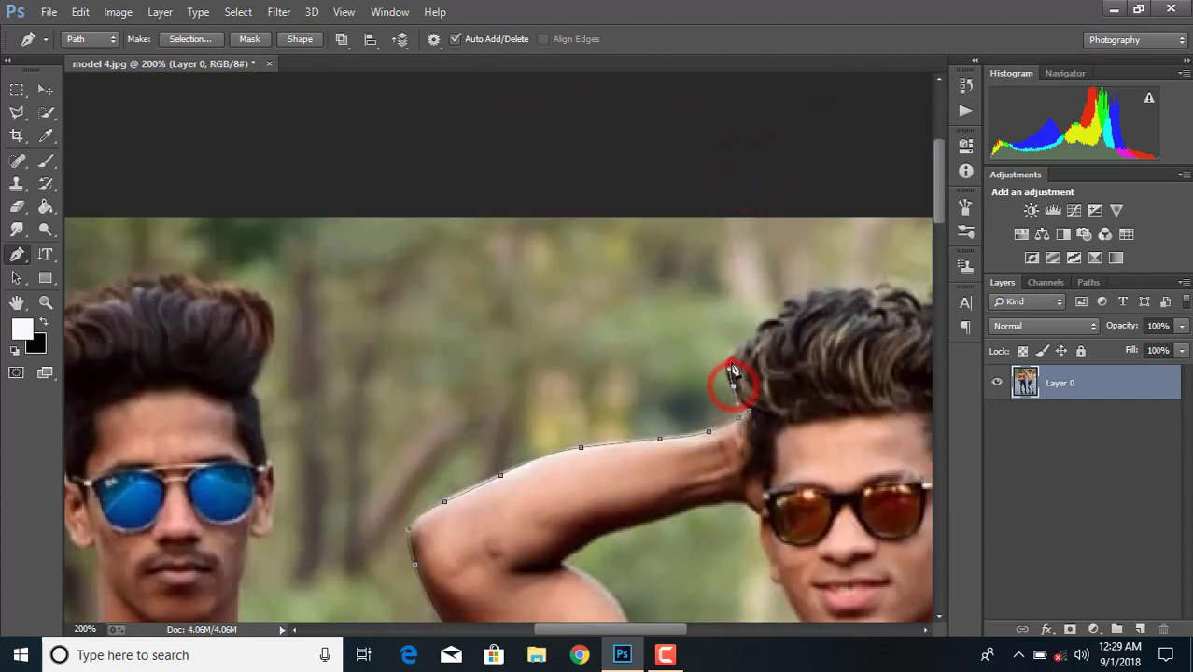
mouse_move(782, 324)
left_mouse_down()
mouse_move(890, 288)
mouse_move(605, 297)
mouse_move(705, 397)
mouse_move(739, 399)
left_mouse_up()
left_click(606, 297)
left_click_drag(865, 401, 903, 410)
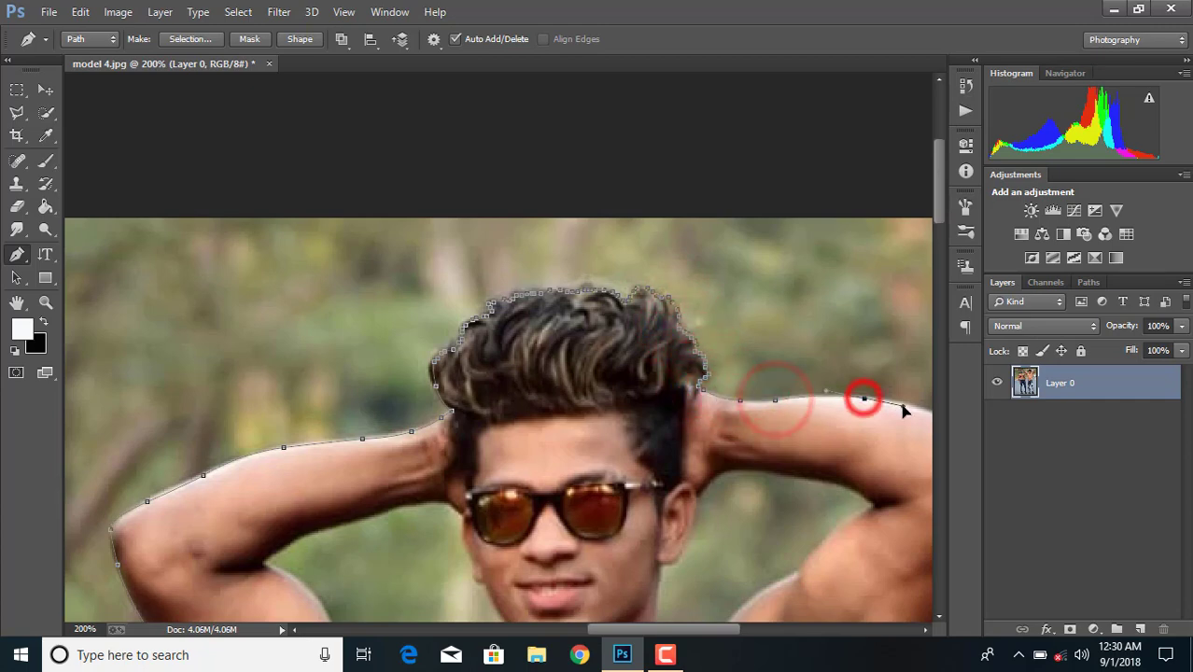
left_click_drag(649, 629, 710, 629)
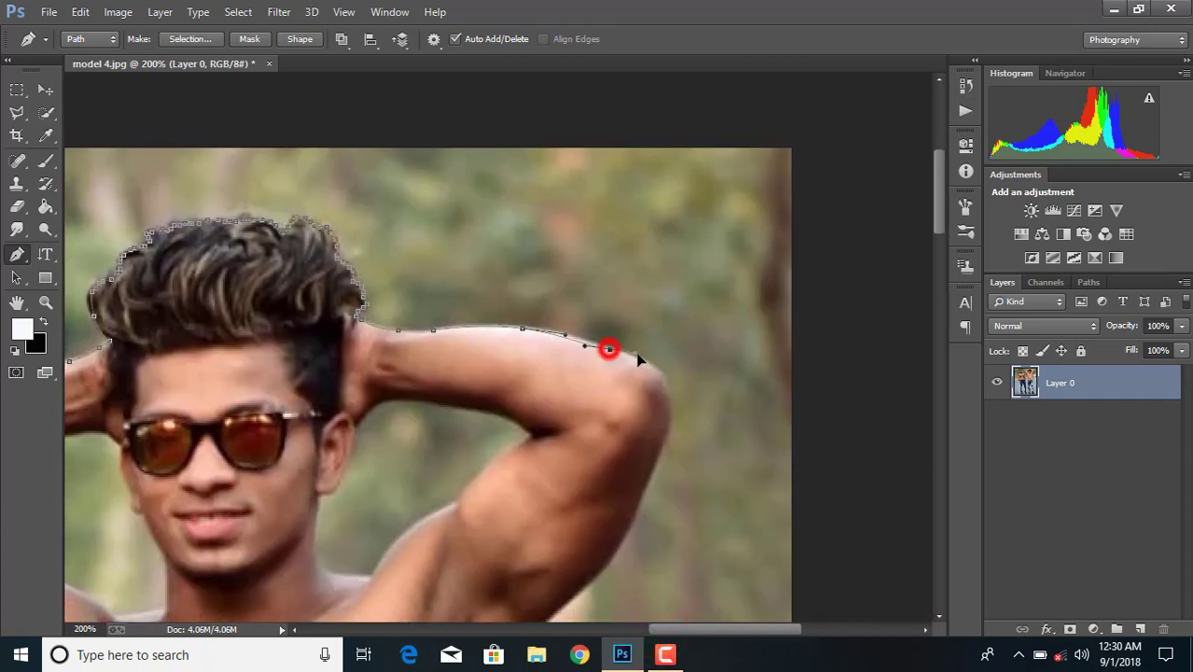
left_click(669, 395)
scroll(668, 416, "down", 2)
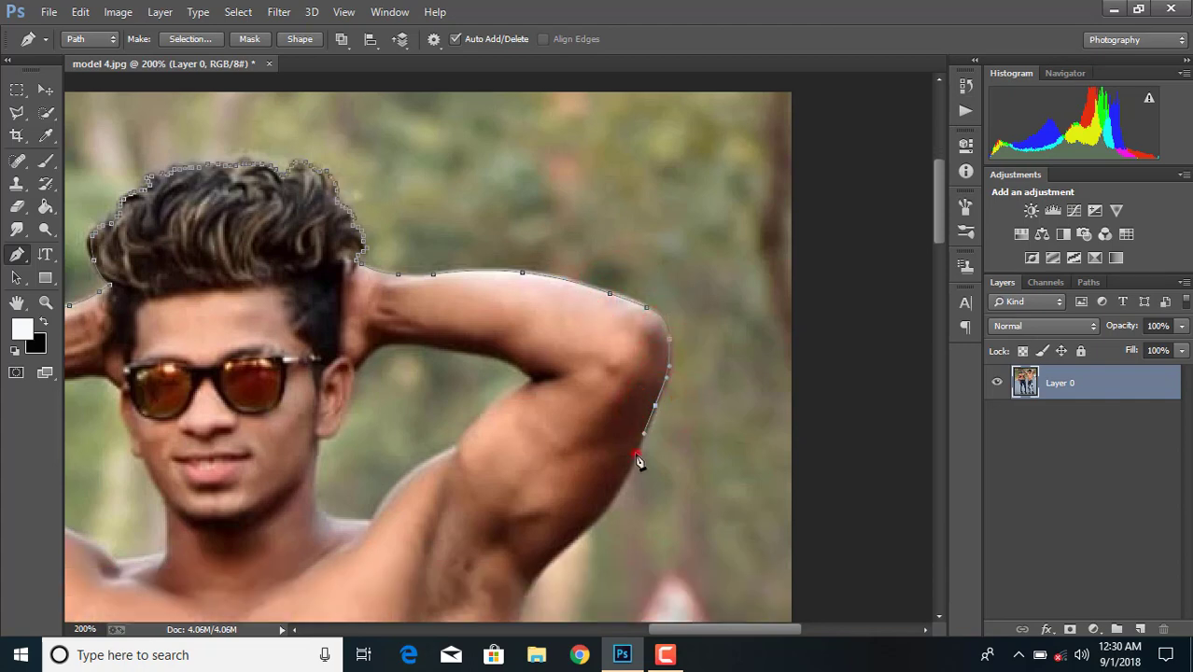
left_click(636, 454)
scroll(620, 452, "down", 2)
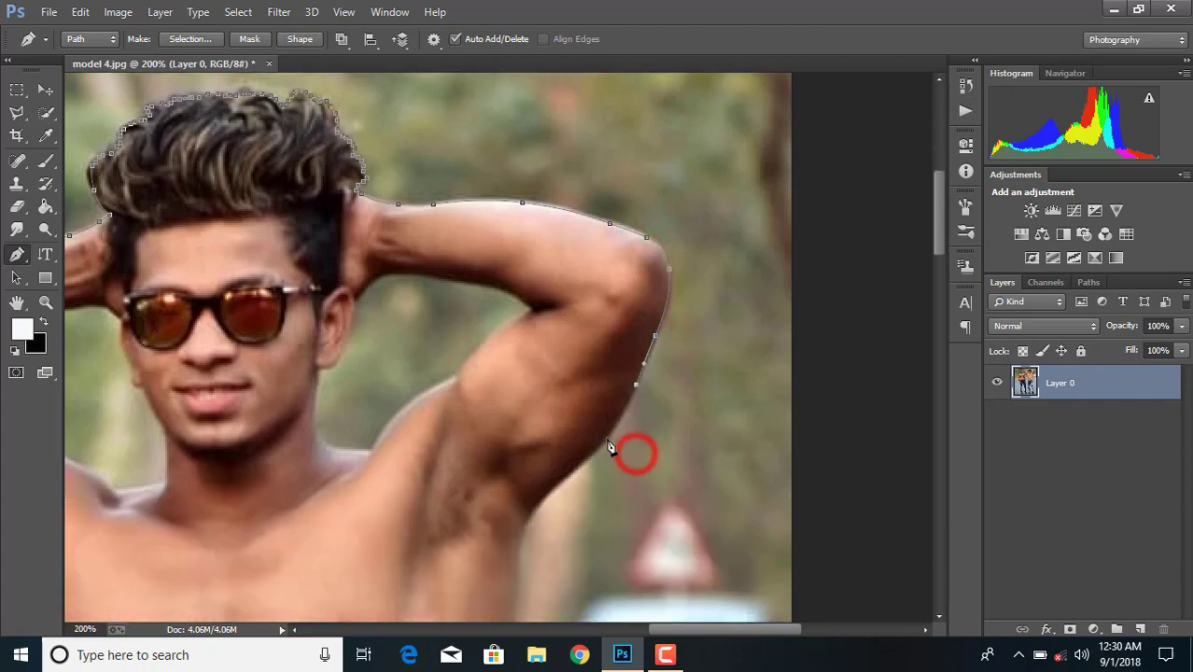
left_click(552, 488)
Step: Add an anchor on the torso edge, stepping backward once to replace a misplaced point
scroll(523, 438, "down", 3)
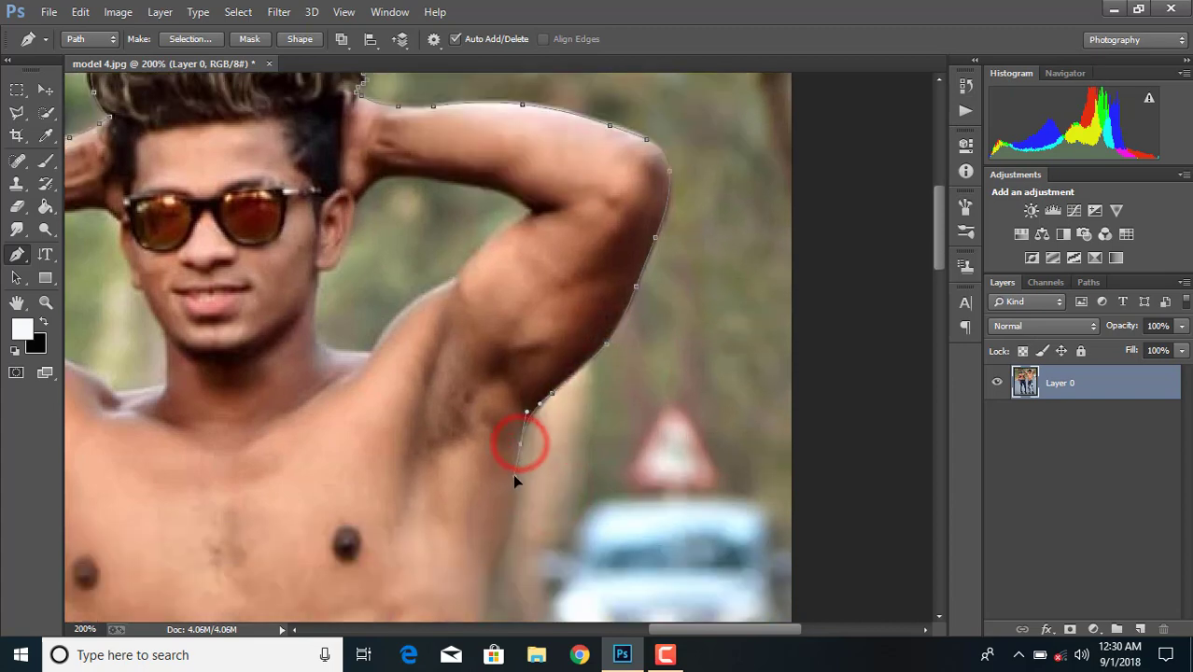
scroll(514, 476, "down", 2)
left_click(507, 446)
scroll(502, 467, "down", 2)
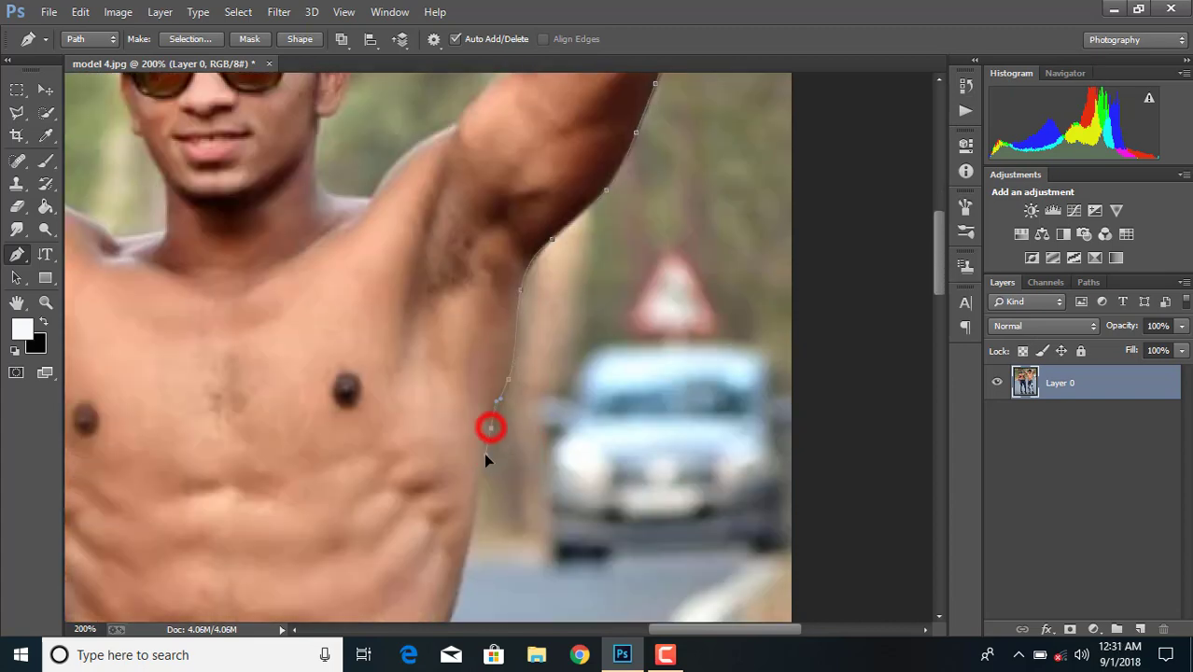
scroll(481, 439, "down", 2)
scroll(464, 504, "down", 3)
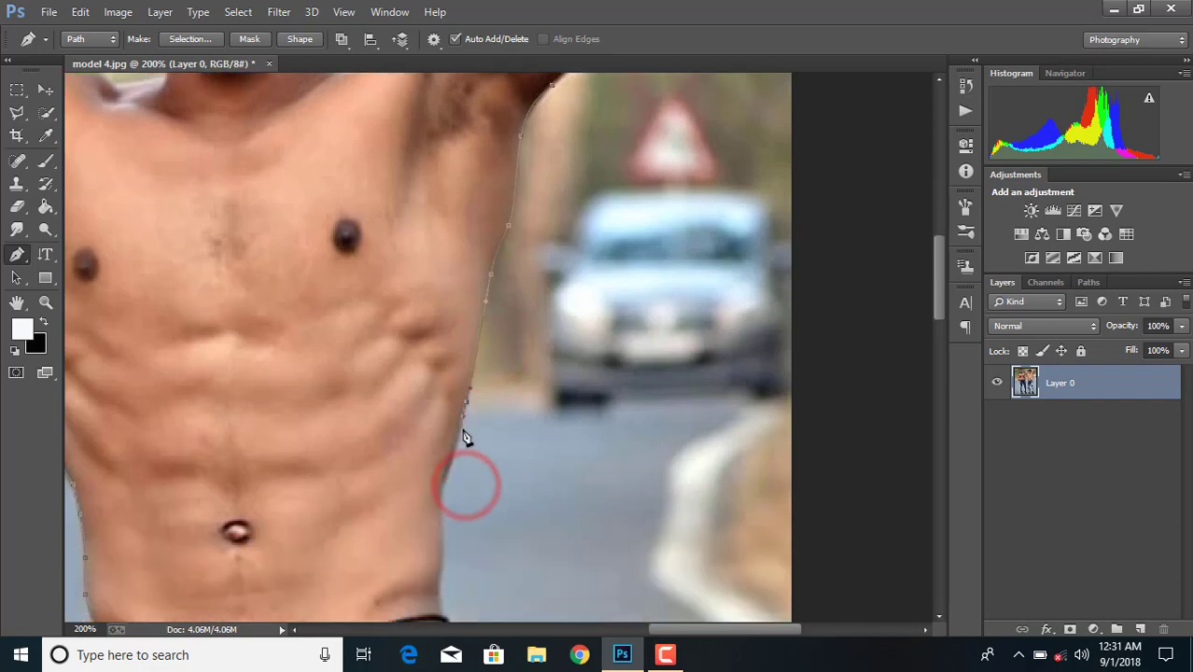
left_click(80, 11)
left_click(131, 42)
left_click(476, 310)
Step: Trace anchors down the lower torso edge to the top of the jeans
scroll(471, 322, "down", 2)
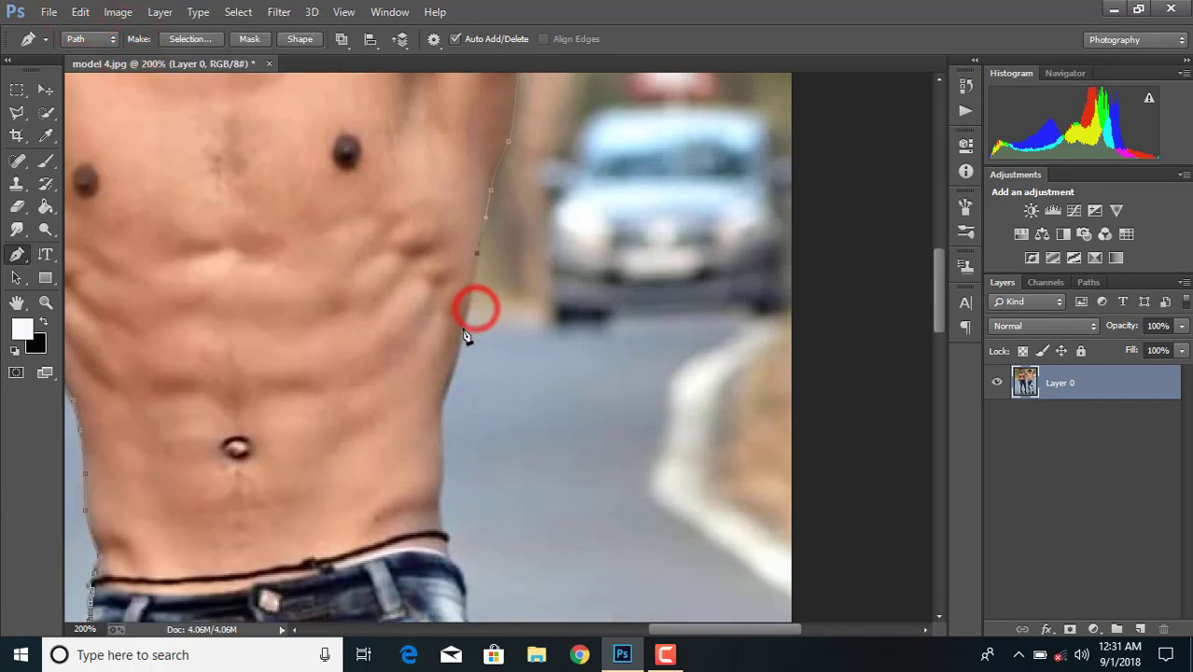
left_click(440, 401)
scroll(448, 401, "down", 4)
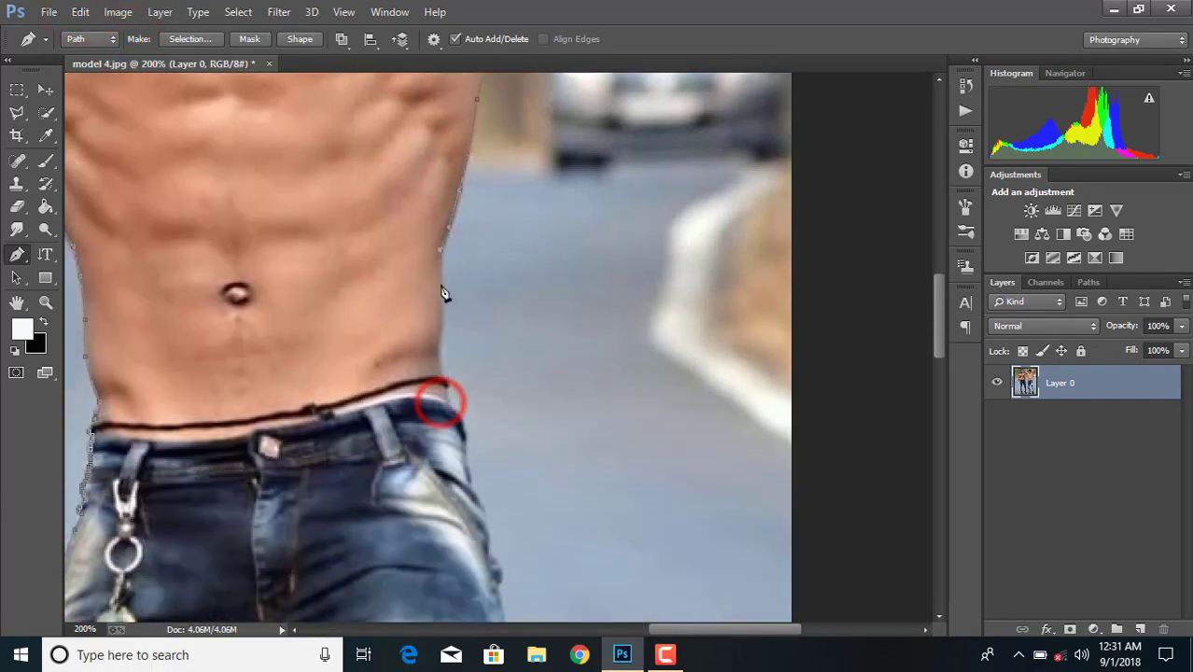
left_click(442, 336)
left_click(446, 373)
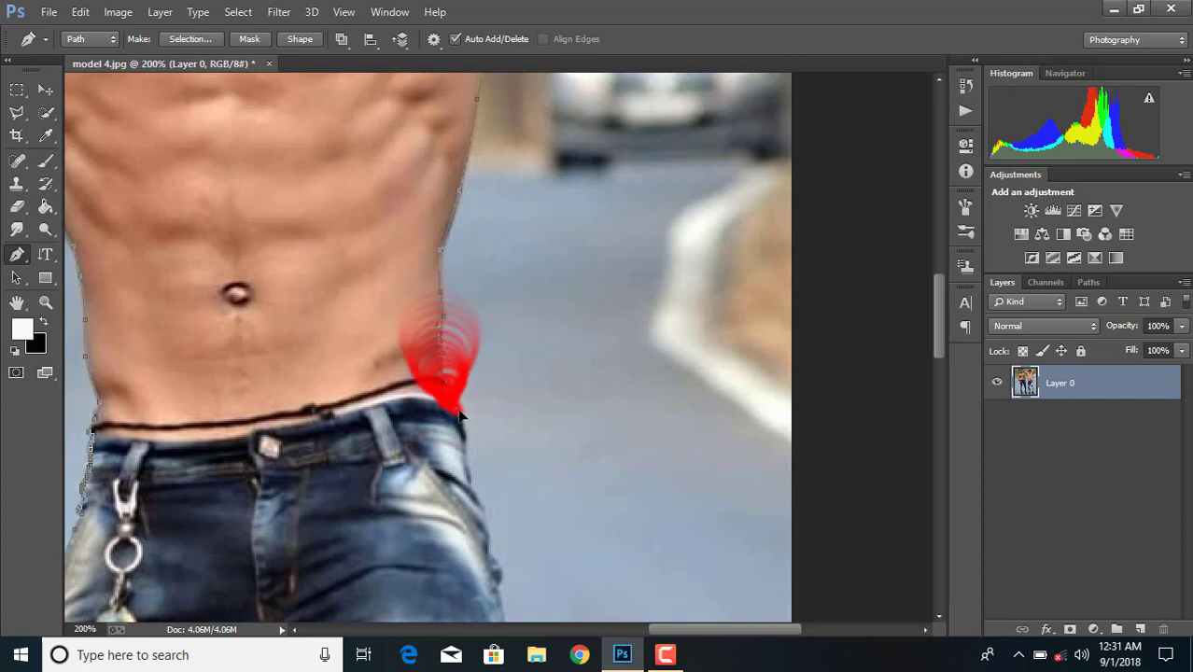
left_click(457, 410)
Step: Add a run of anchors down the jeans' outer edge
scroll(456, 390, "down", 4)
scroll(456, 391, "down", 2)
left_click(467, 250)
left_click(476, 296)
left_click(487, 332)
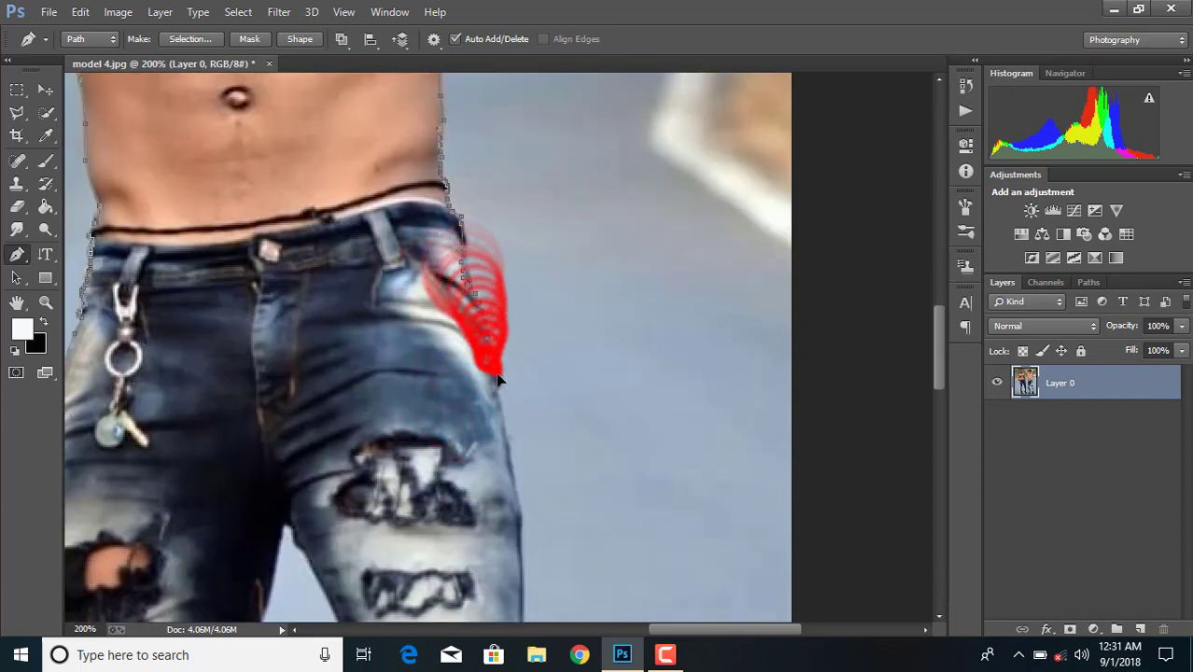
left_click(495, 360)
left_click(500, 382)
Step: Continue the outline farther down the leg along the jeans edge
scroll(505, 374, "down", 7)
left_click(513, 210)
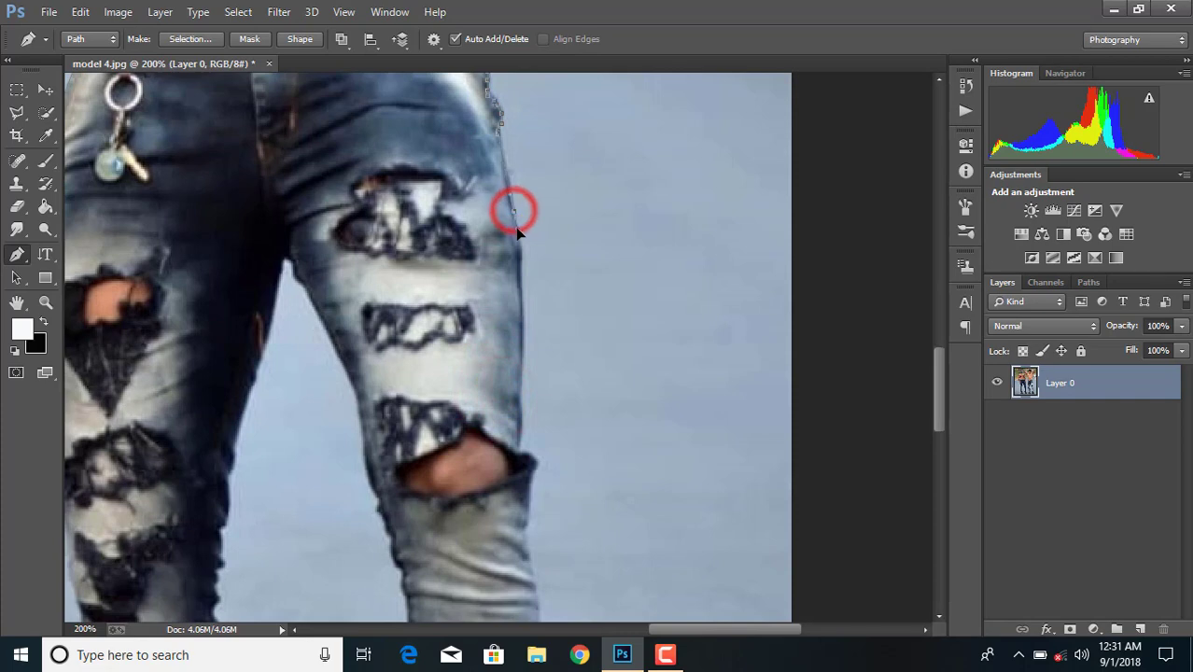
scroll(520, 277, "down", 2)
left_click(521, 261)
scroll(522, 288, "down", 2)
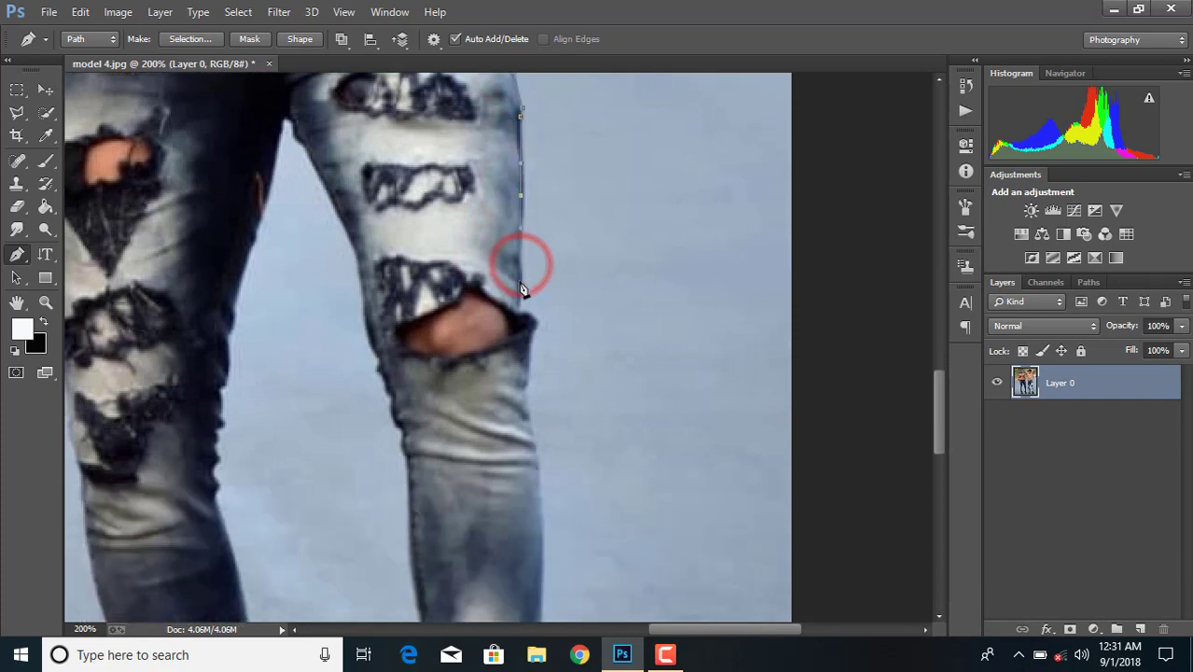
scroll(521, 312, "down", 2)
left_click(532, 285)
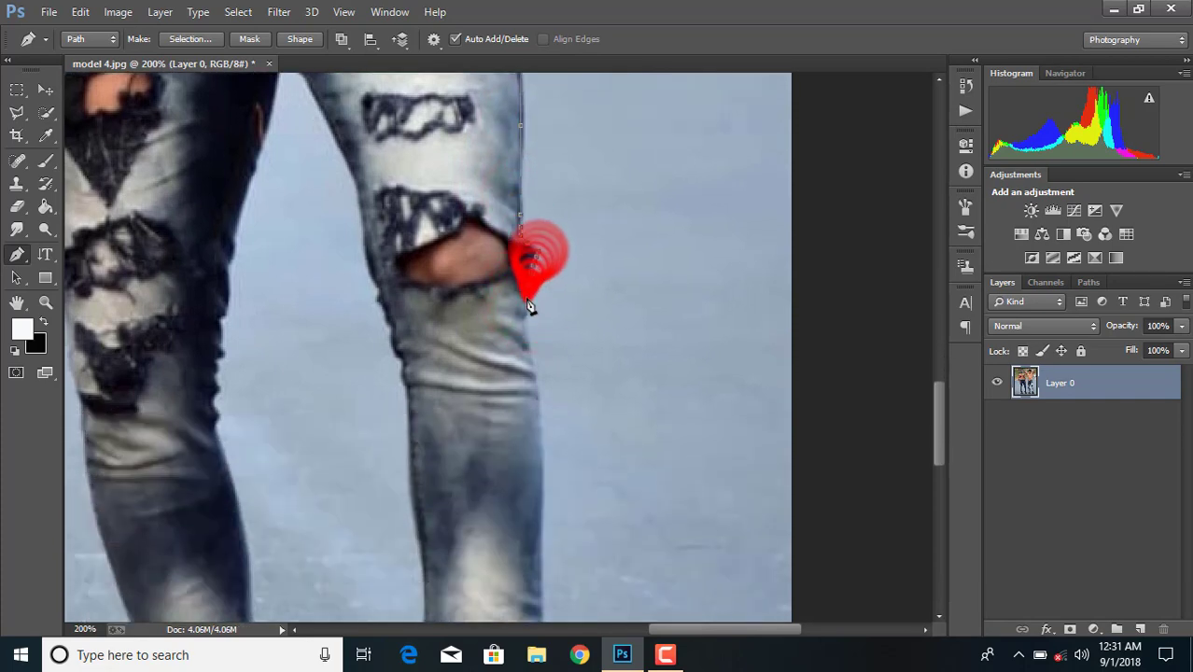
left_click(529, 349)
scroll(529, 349, "down", 3)
scroll(537, 280, "down", 4)
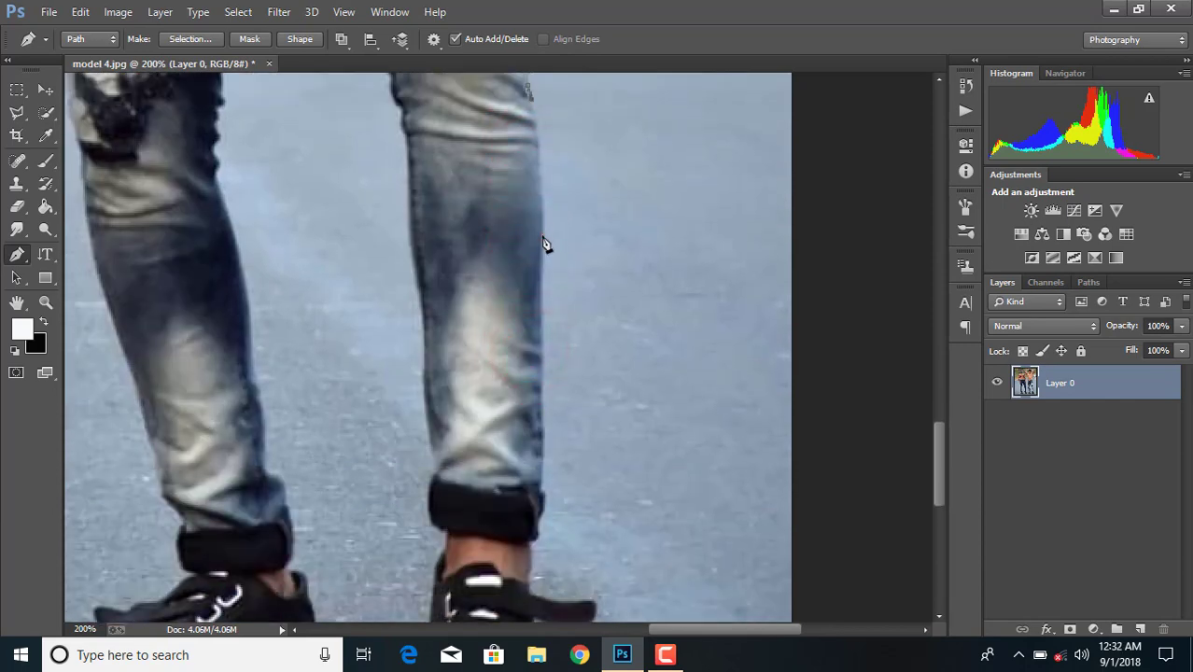
scroll(543, 304, "down", 1)
left_click(538, 280)
scroll(546, 297, "down", 3)
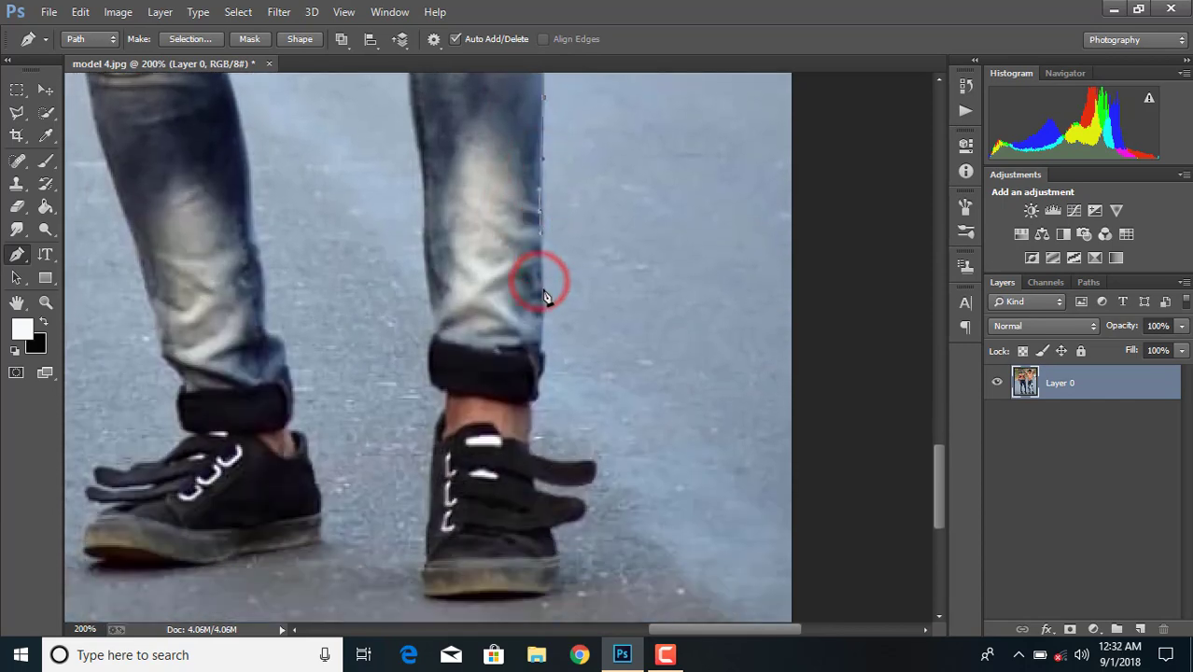
Step: Outline from the cuff past the ankle, around the shoe strap, heel and sole bottom
left_click(540, 334)
left_click(540, 361)
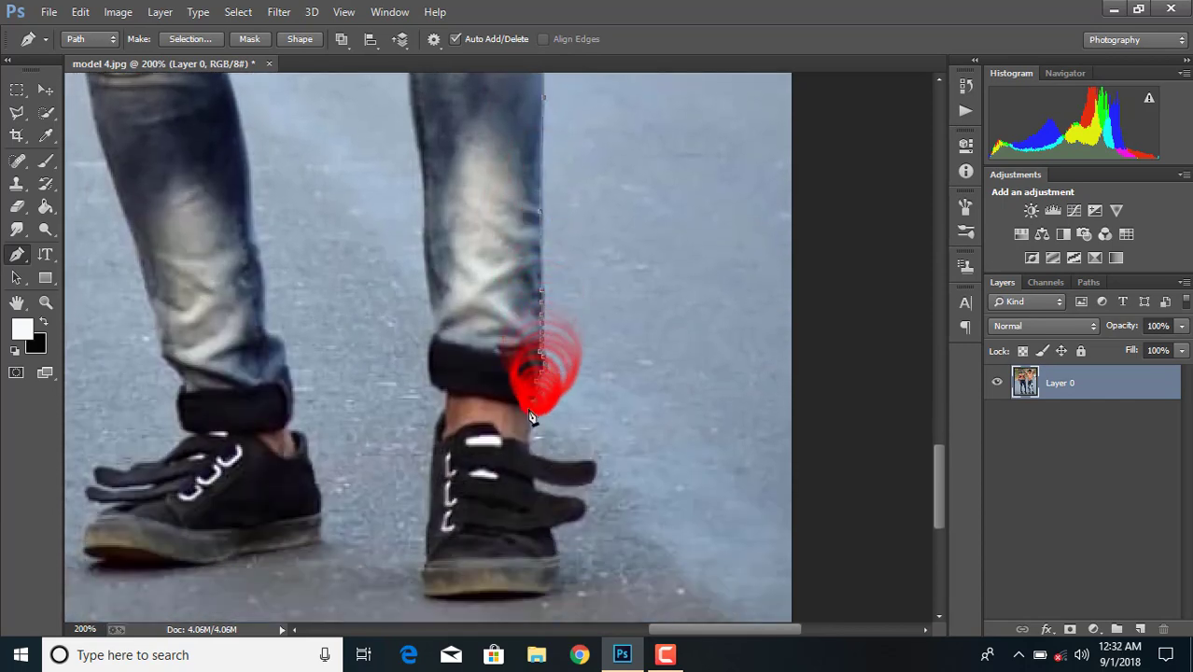
left_click(538, 391)
left_click(530, 412)
left_click(532, 456)
left_click(590, 463)
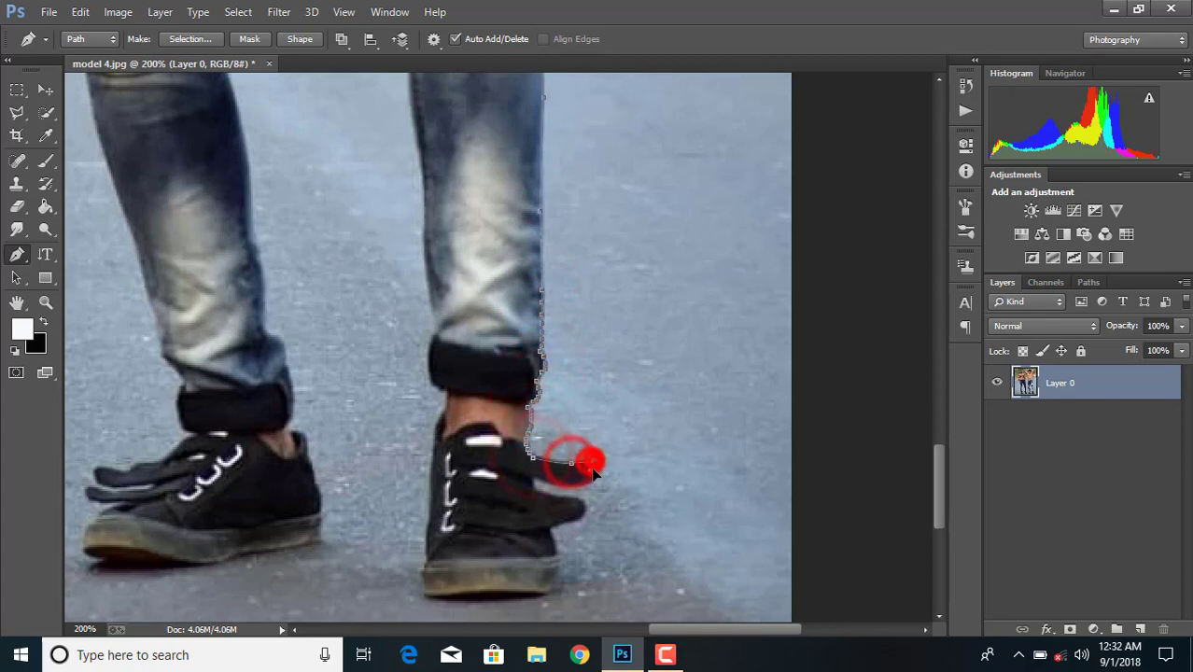
left_click(592, 476)
left_click(560, 489)
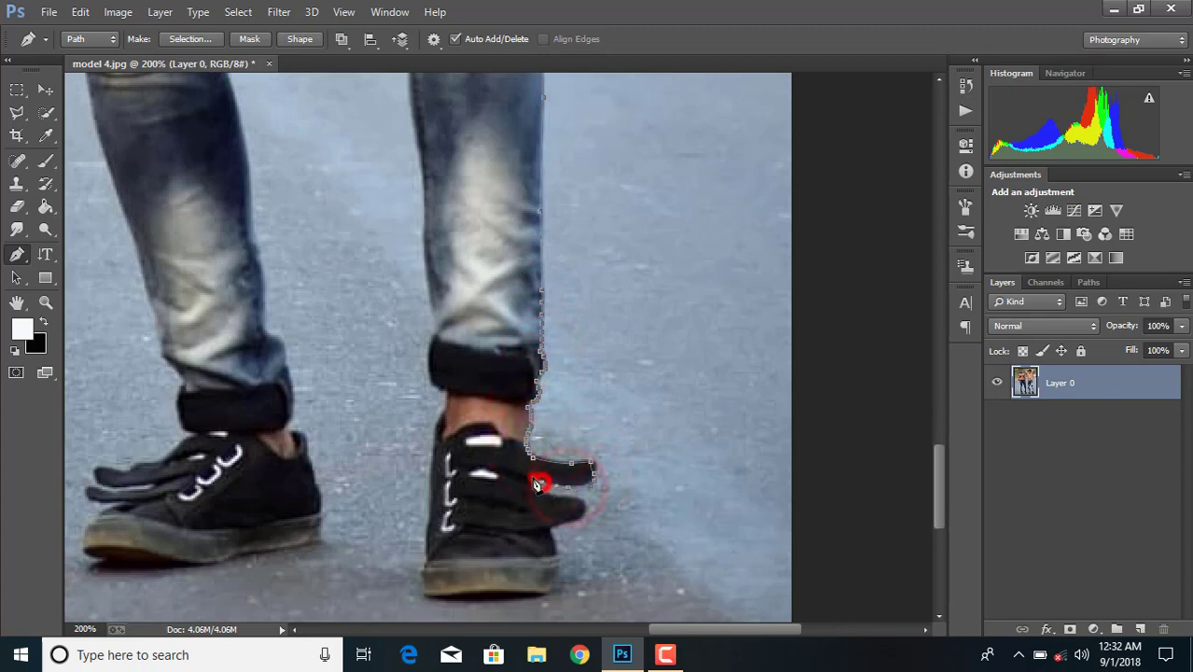
left_click(571, 504)
left_click(547, 523)
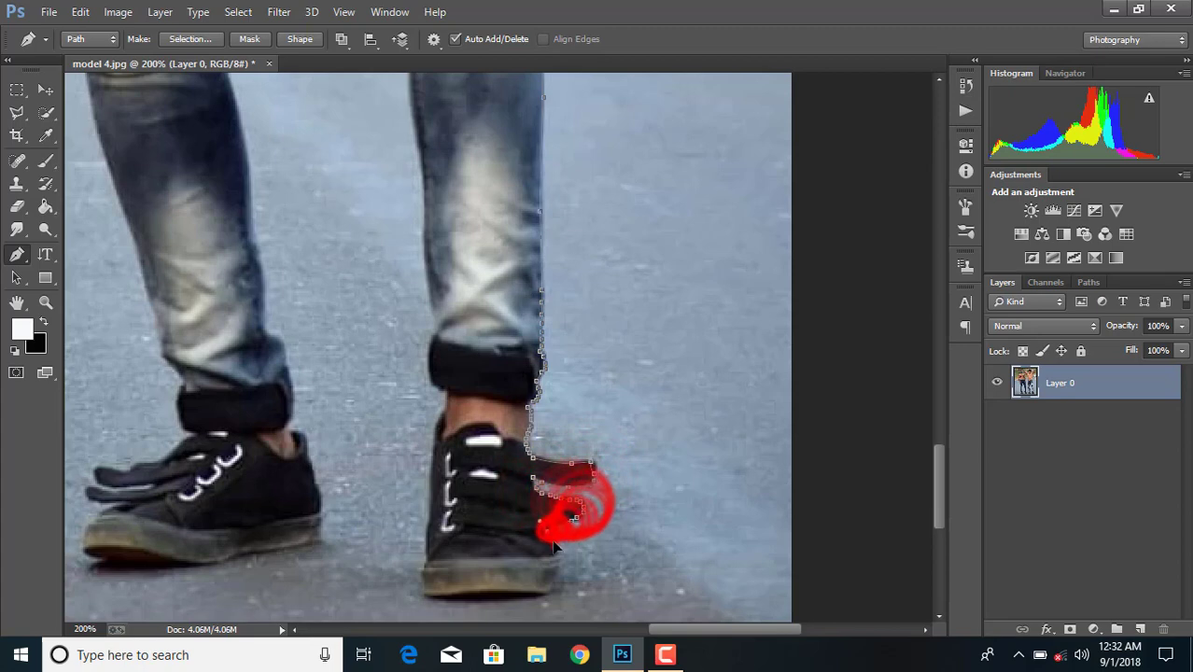
left_click(549, 588)
left_click(476, 600)
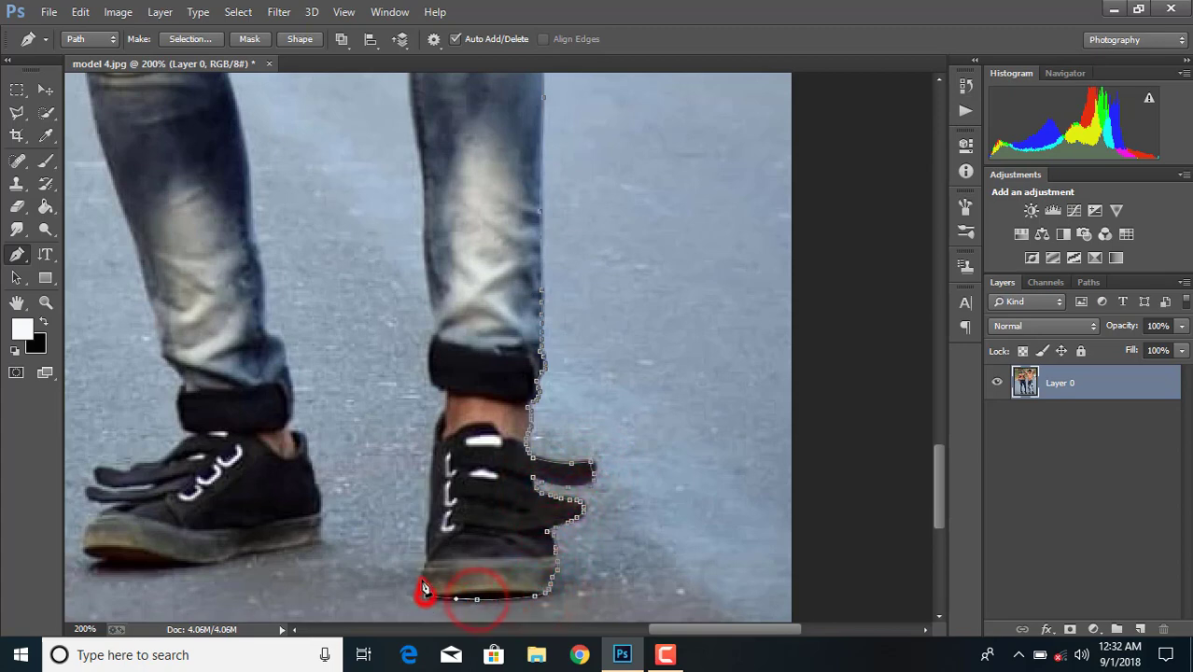
Step: Curve the path up the shoe's left edge and the inner leg to the crotch
left_click_drag(431, 516, 432, 383)
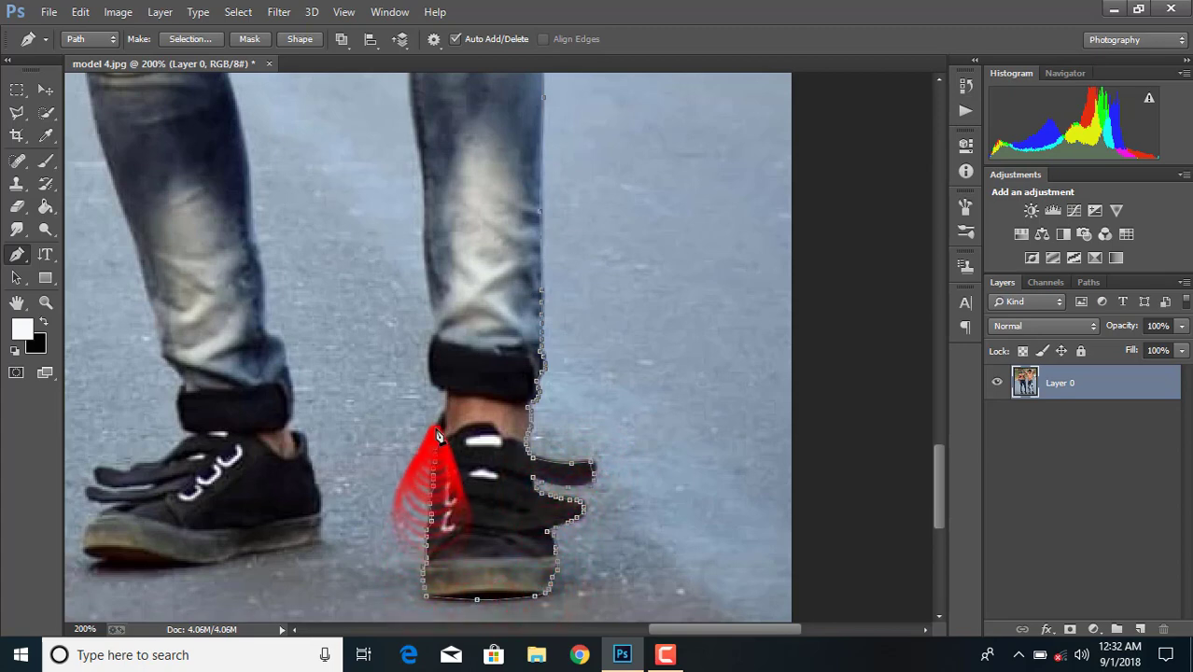
left_click(431, 325)
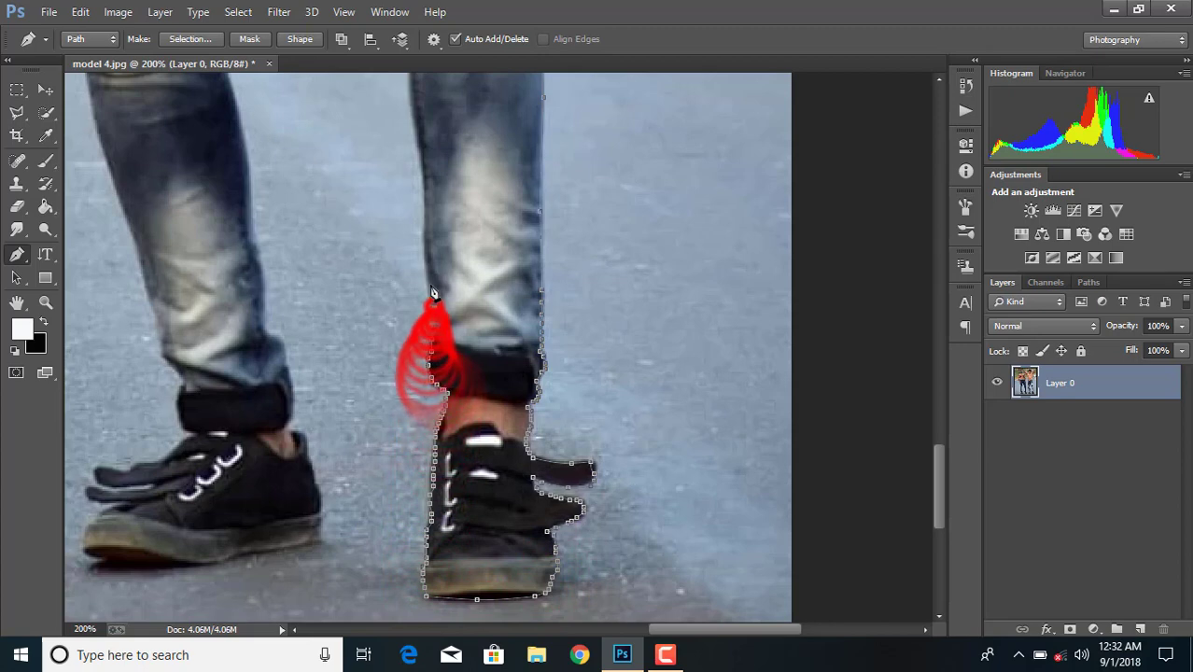
scroll(425, 329, "up", 2)
scroll(439, 299, "up", 4)
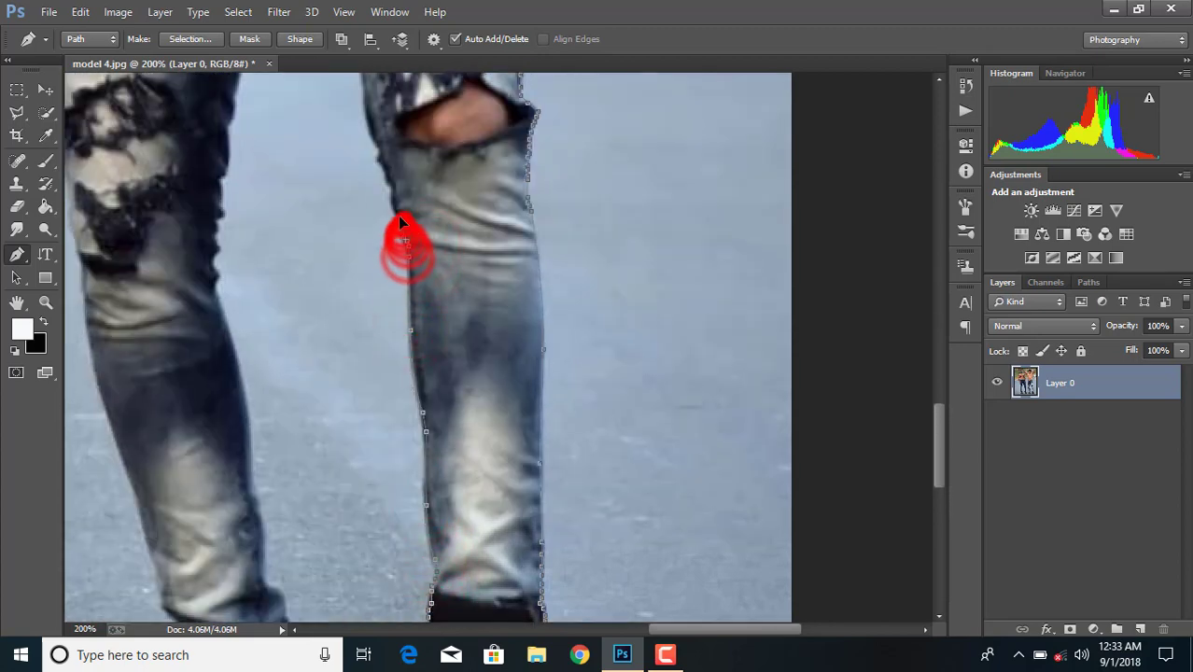
scroll(373, 187, "up", 4)
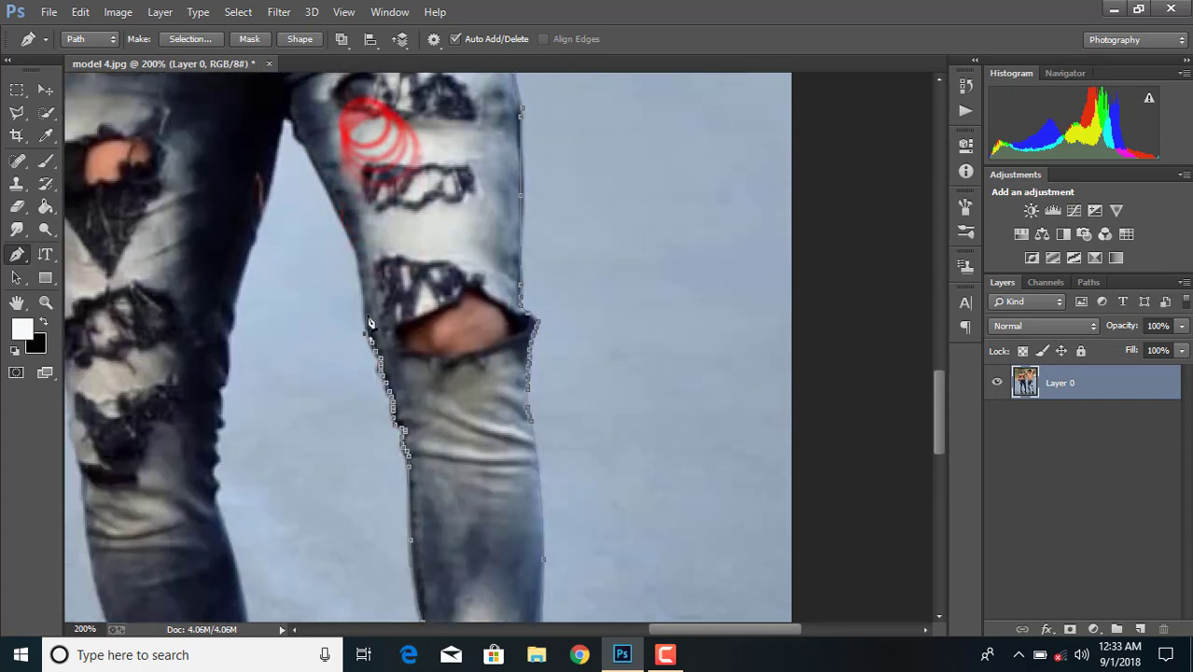
left_click(357, 268)
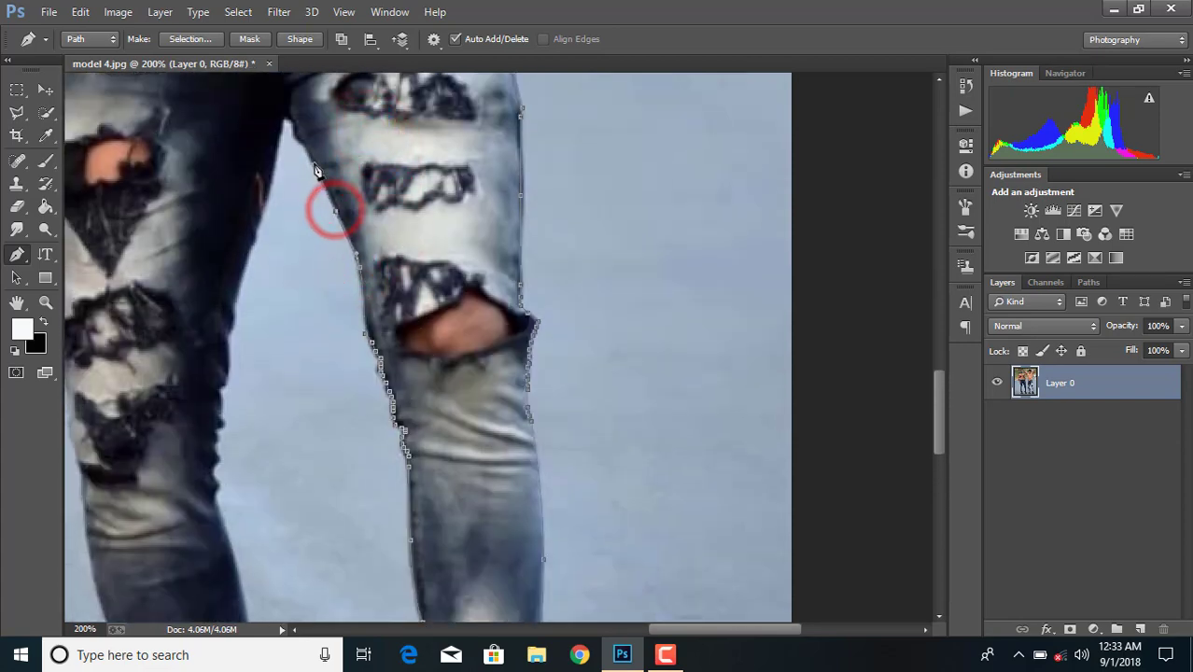
left_click(283, 120)
left_click(267, 194)
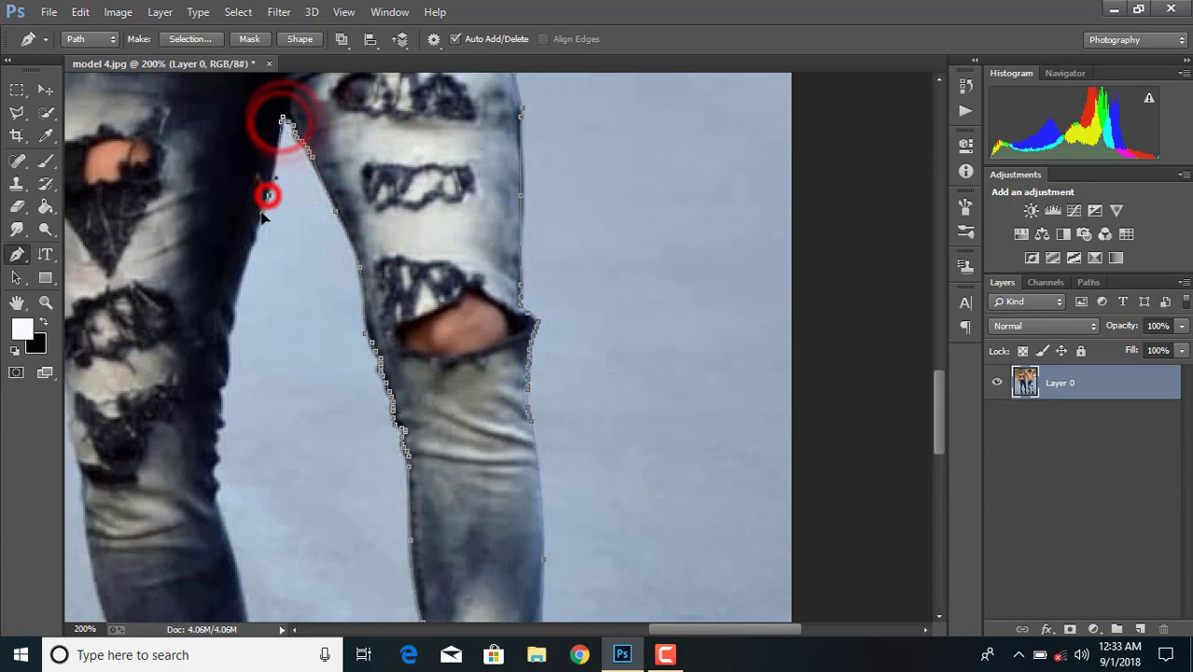
Step: Trace the other leg's inner edge down to the left knee
left_click(253, 241)
left_click(241, 268)
left_click(234, 310)
left_click(227, 355)
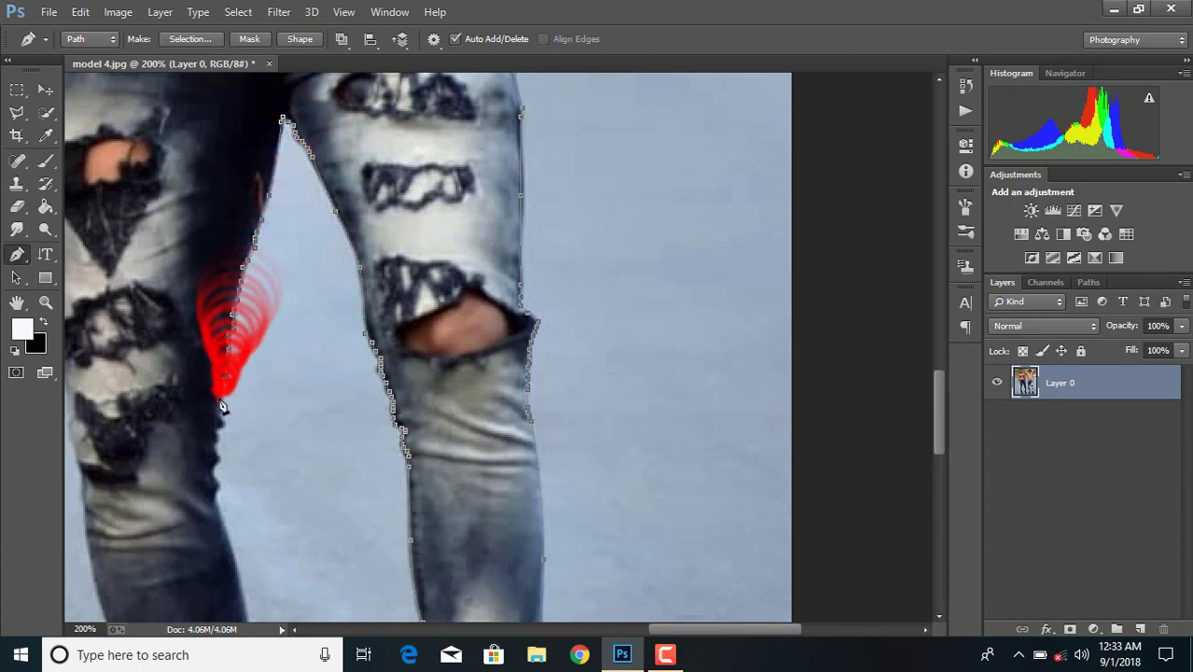
left_click(222, 400)
left_click(219, 439)
left_click(216, 472)
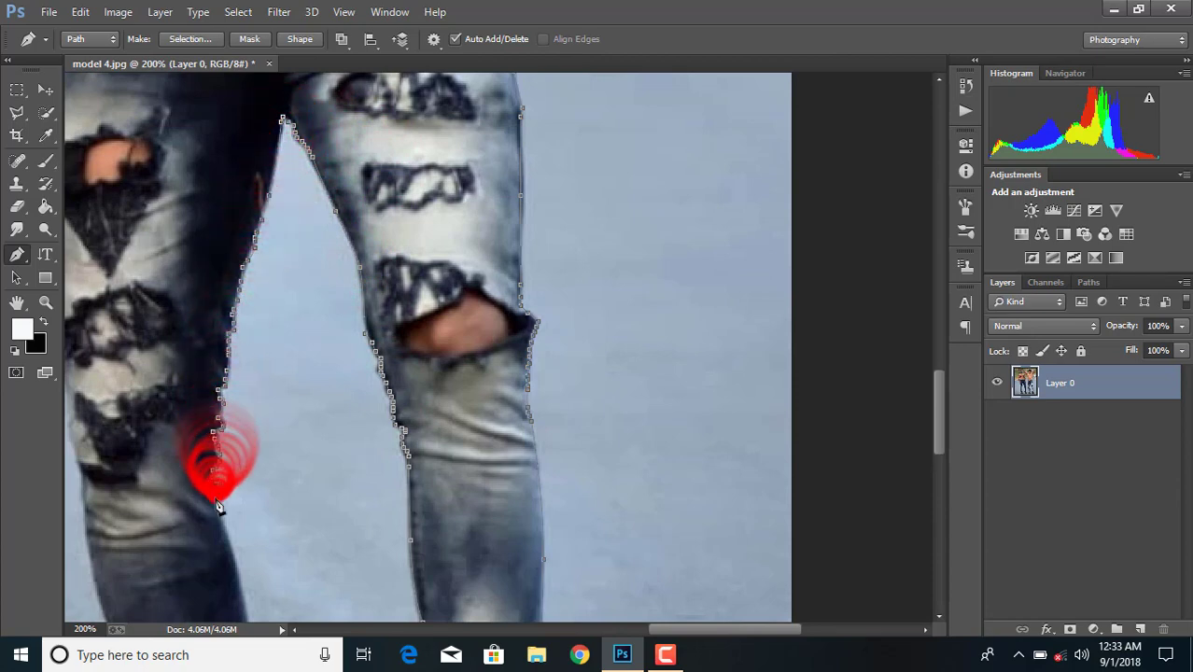
left_click(216, 504)
Step: Add anchors down the left calf, then step backward twice to remove bad heel anchors
scroll(236, 476, "down", 3)
scroll(236, 476, "down", 2)
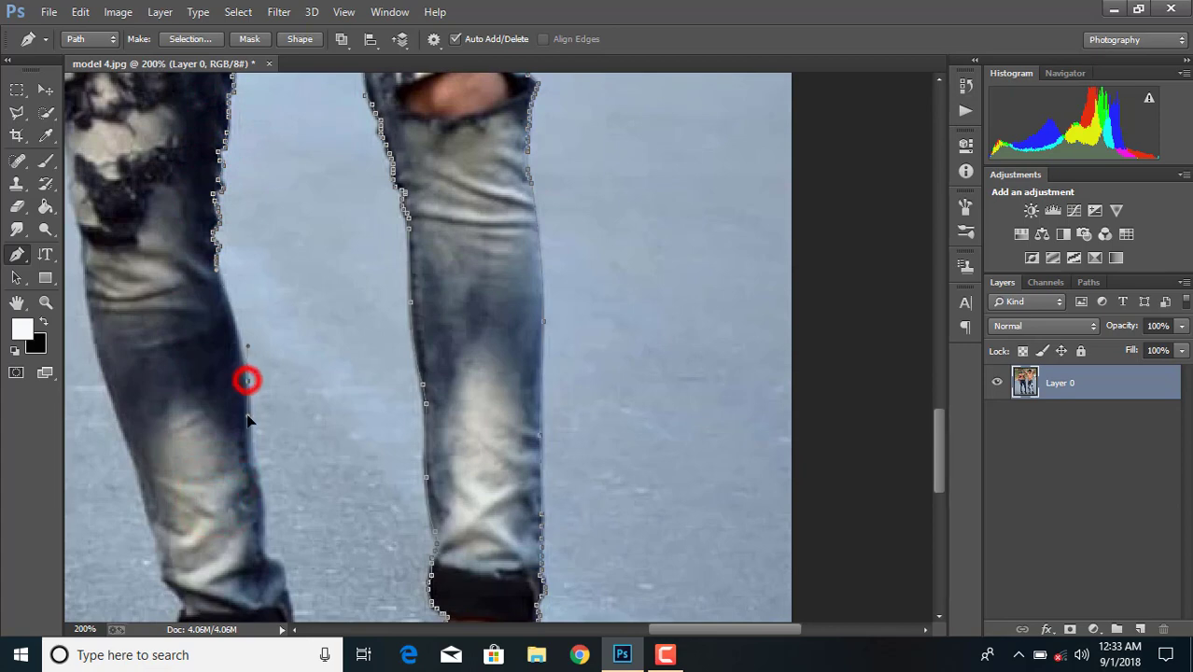
left_click(258, 481)
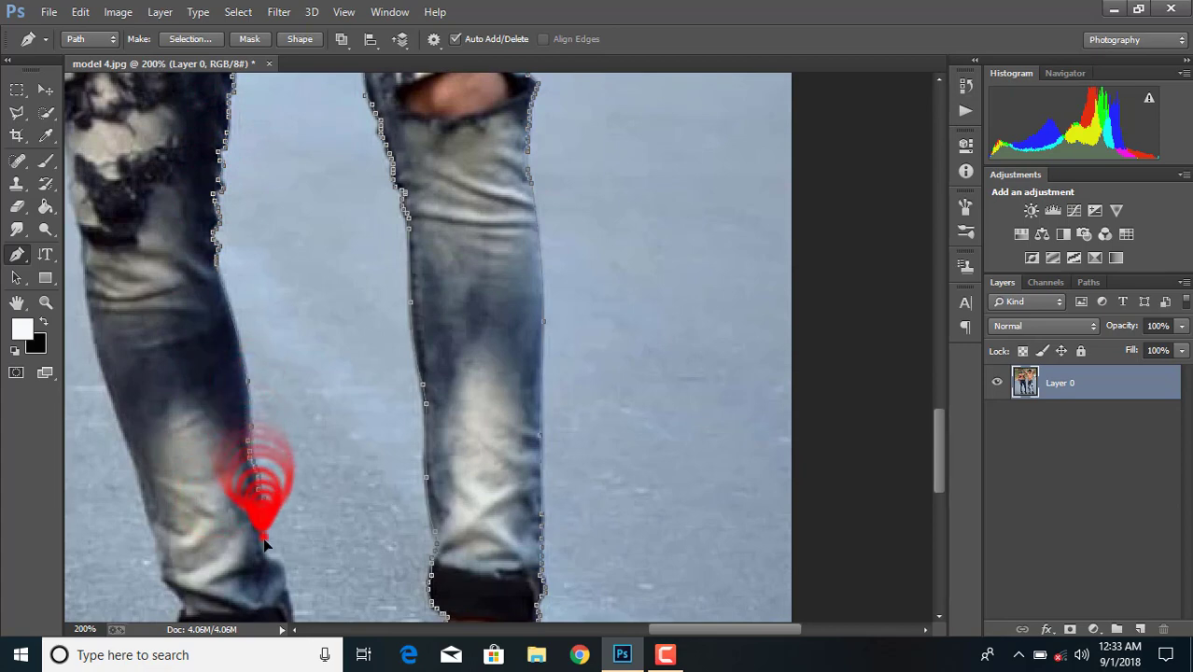
left_click(264, 511)
scroll(271, 551, "down", 3)
left_click(272, 558)
scroll(325, 546, "down", 3)
left_click_drag(674, 629, 594, 630)
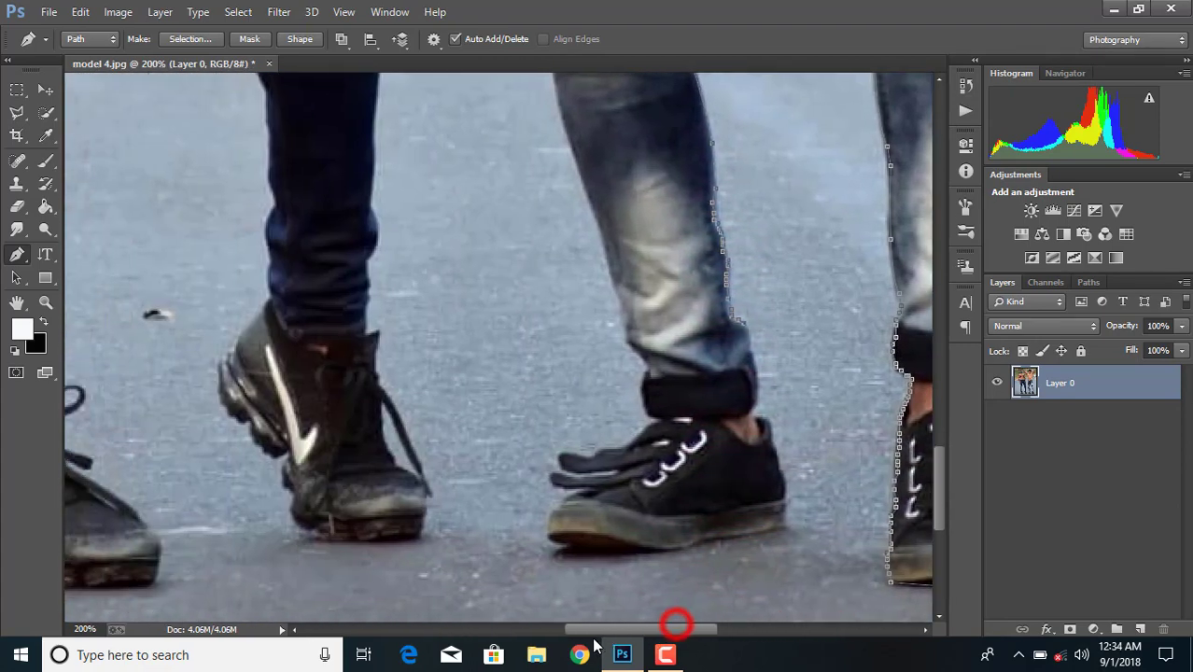
left_click_drag(723, 336, 756, 480)
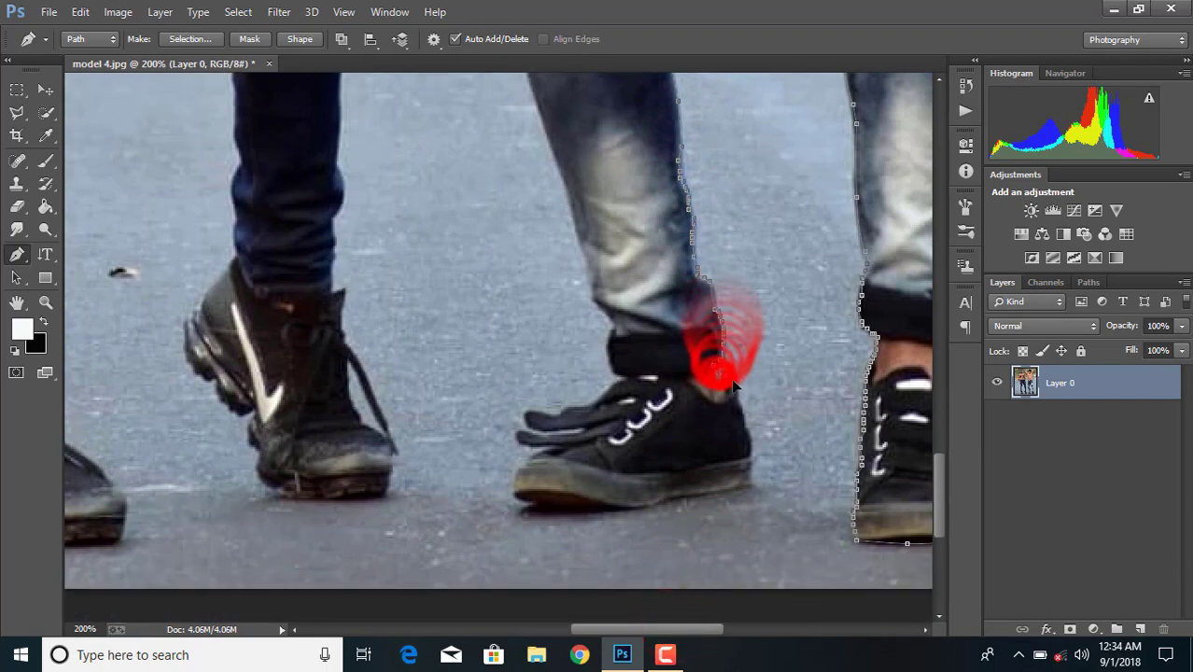
left_click(81, 12)
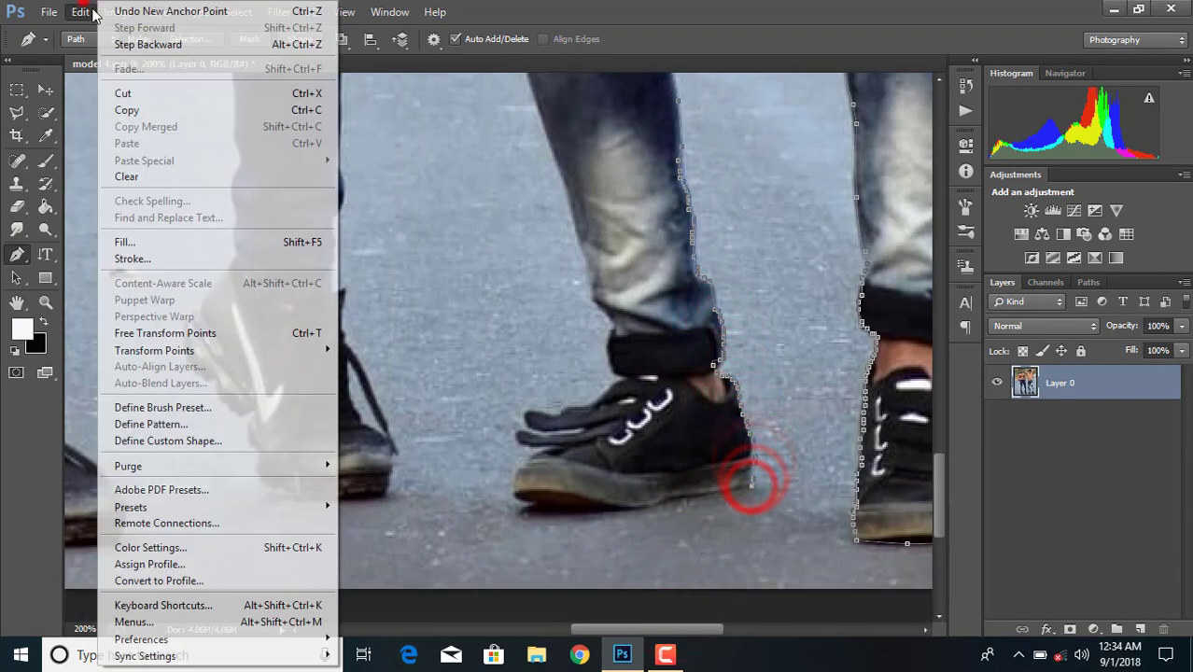
left_click(112, 43)
left_click(80, 11)
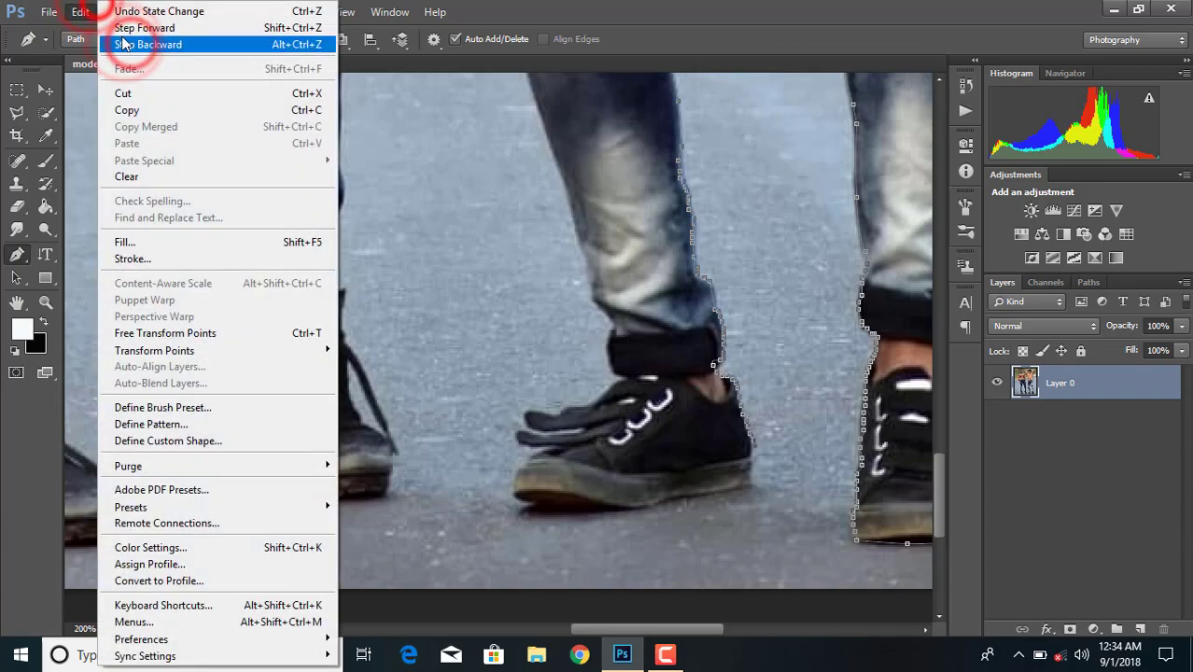
left_click(117, 44)
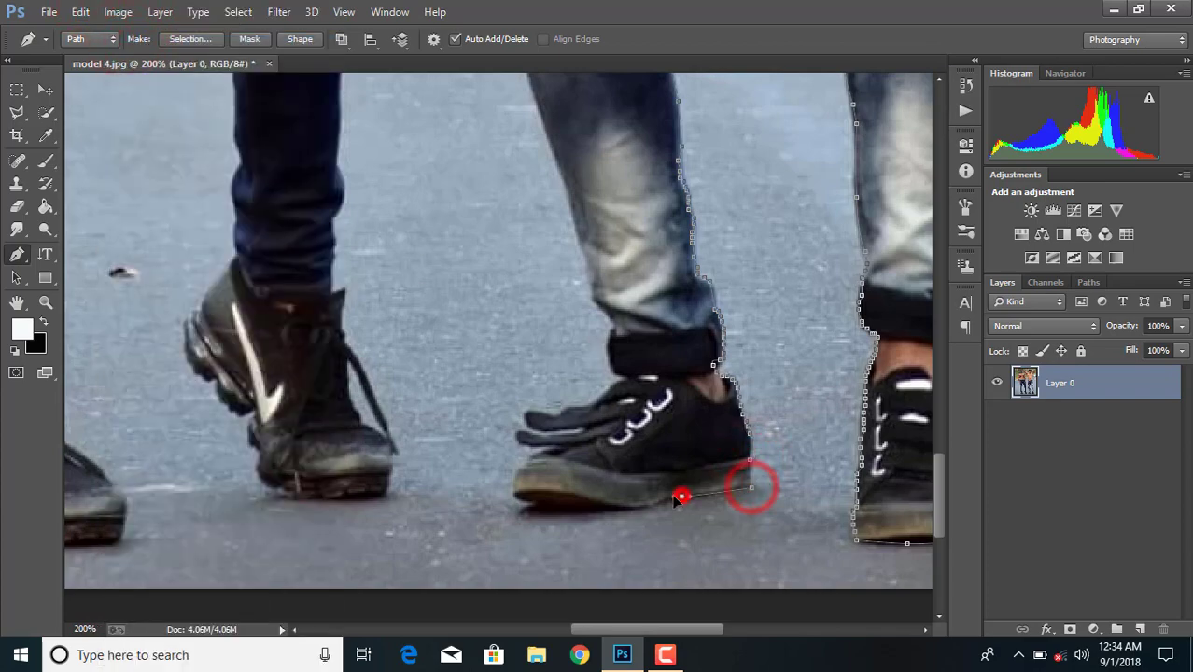
Step: Curve the path around the sole and shoe toe, then up the cuff and outer leg
left_click(581, 513)
mouse_move(536, 507)
left_mouse_down()
mouse_move(516, 500)
mouse_move(552, 457)
left_mouse_up()
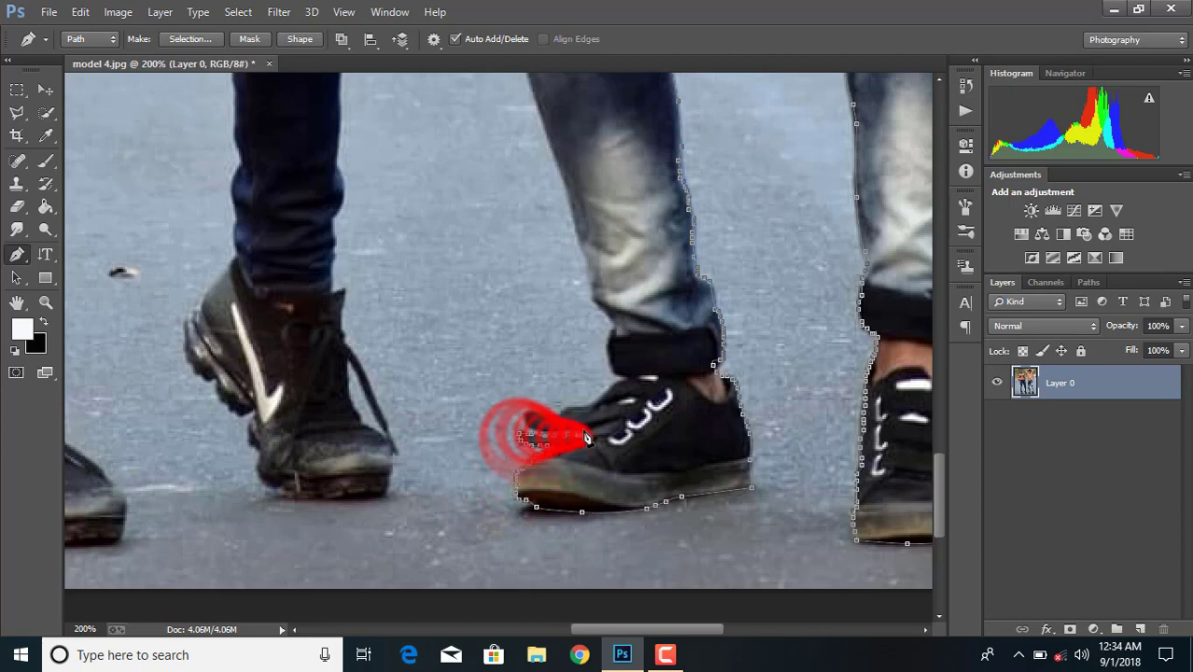
mouse_move(530, 414)
left_mouse_down()
mouse_move(565, 420)
mouse_move(612, 336)
left_mouse_up()
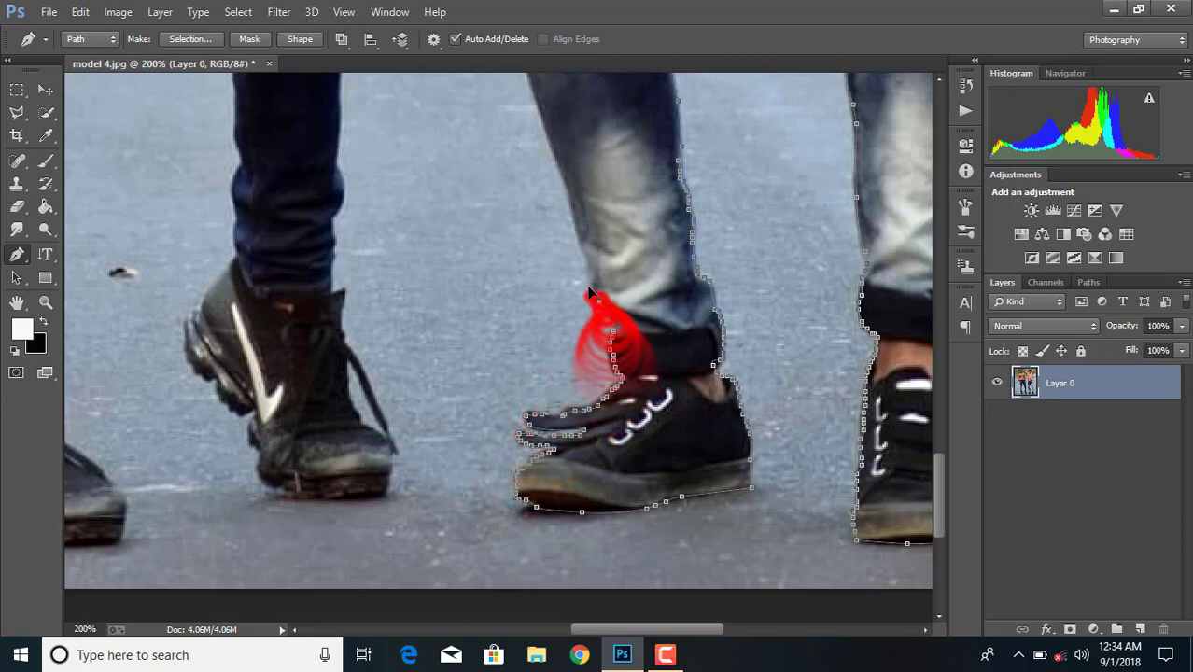
left_click_drag(611, 336, 569, 200)
scroll(548, 246, "up", 2)
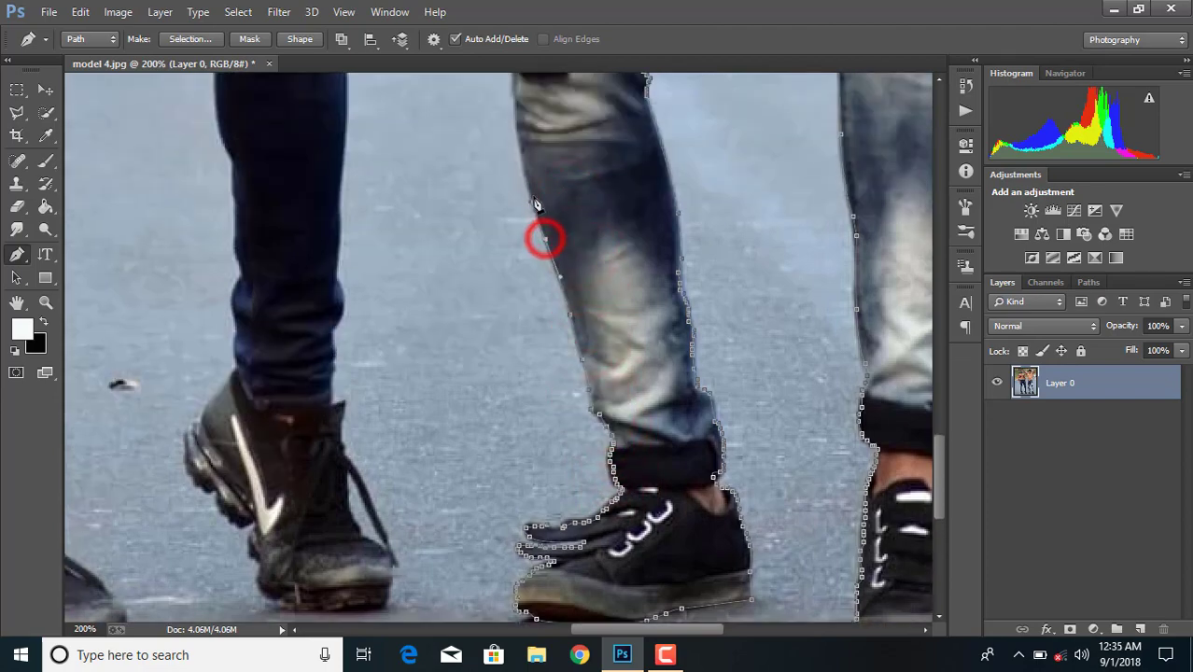
scroll(515, 113, "up", 3)
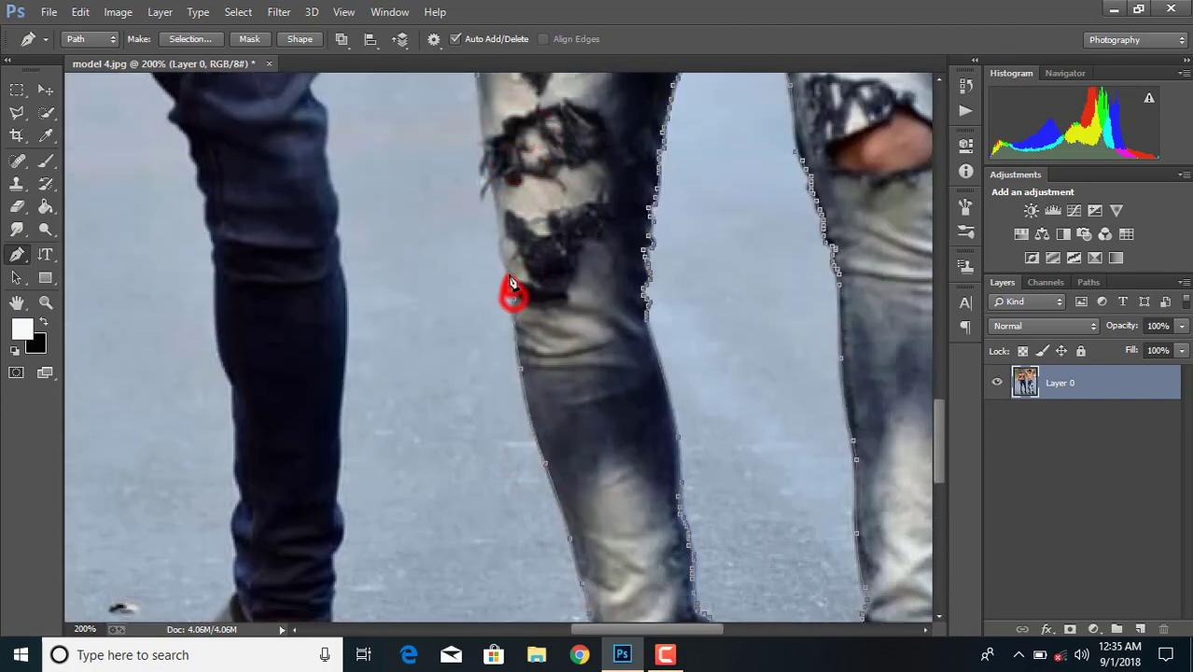
scroll(490, 178, "up", 1)
left_click_drag(511, 283, 478, 152)
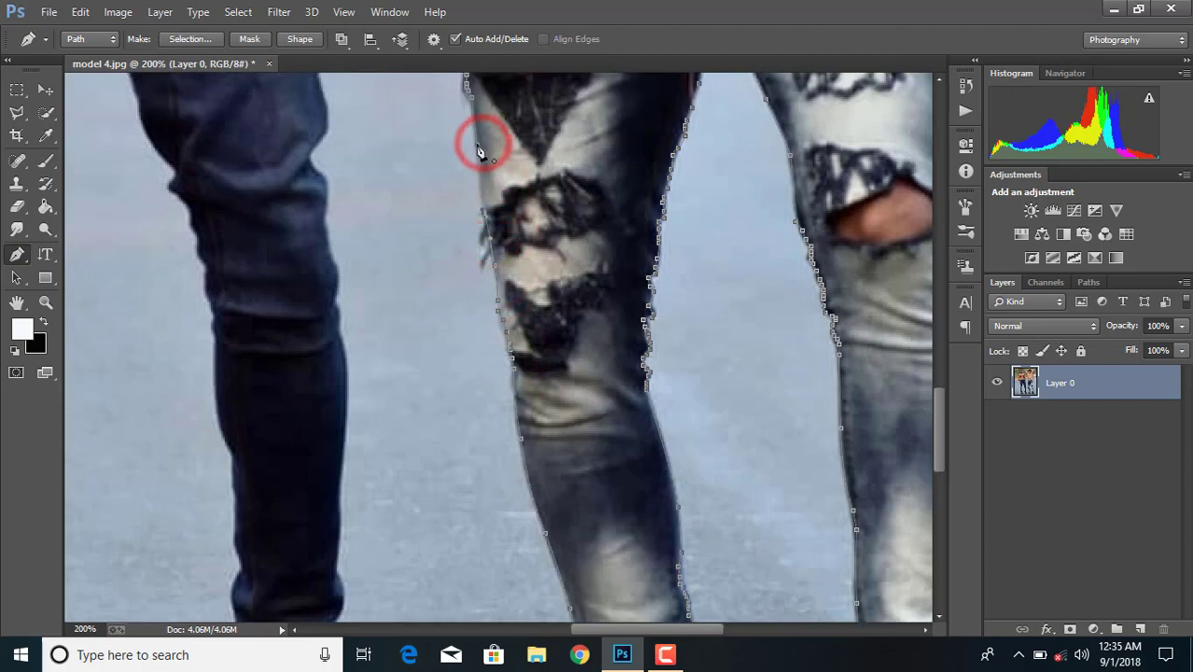
scroll(479, 147, "down", 5)
Step: Convert the finished path to a selection and add it as a mask on Layer 0
scroll(709, 210, "up", 2)
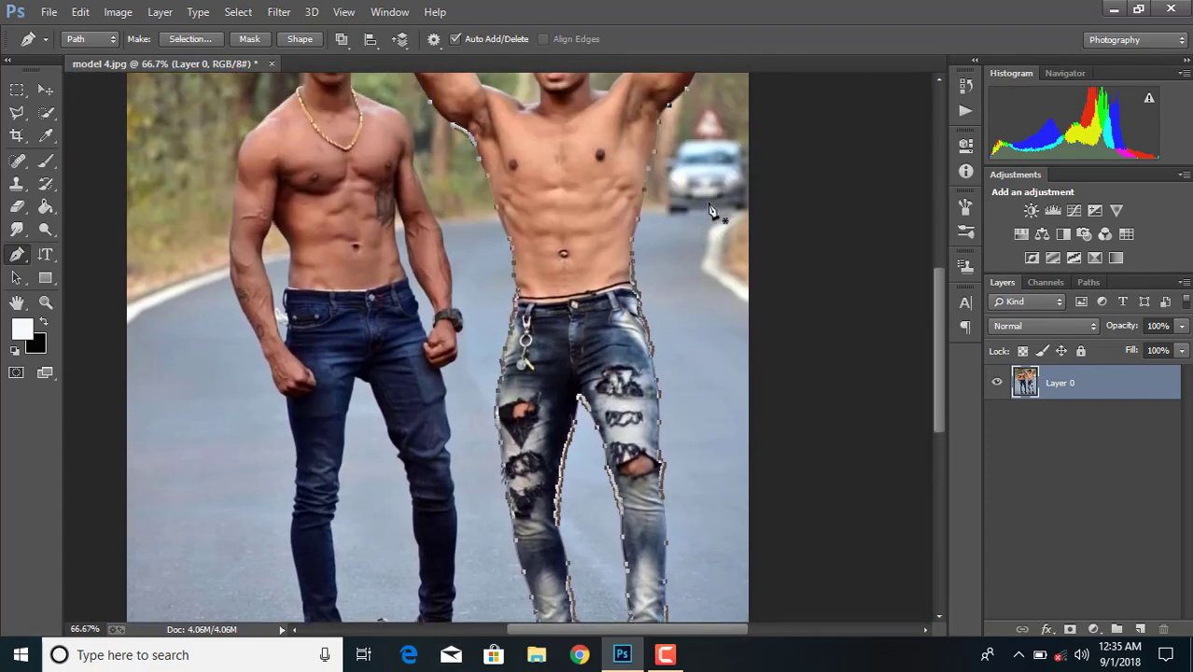
scroll(709, 211, "up", 1)
right_click(565, 294)
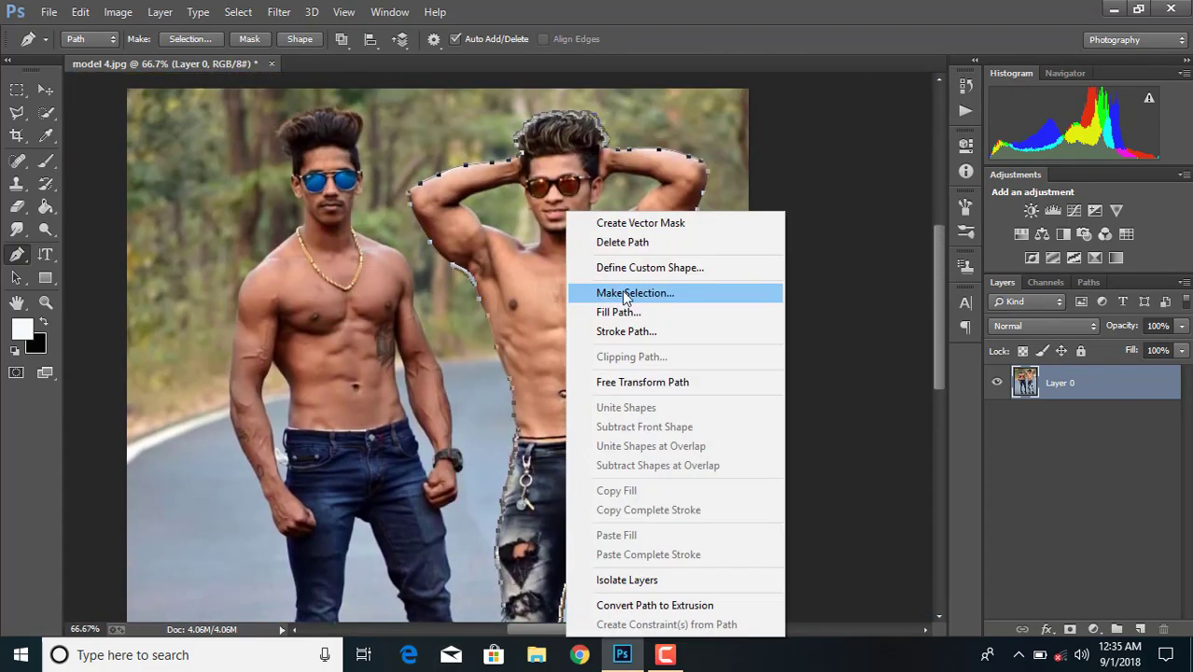
left_click(625, 293)
left_click(685, 185)
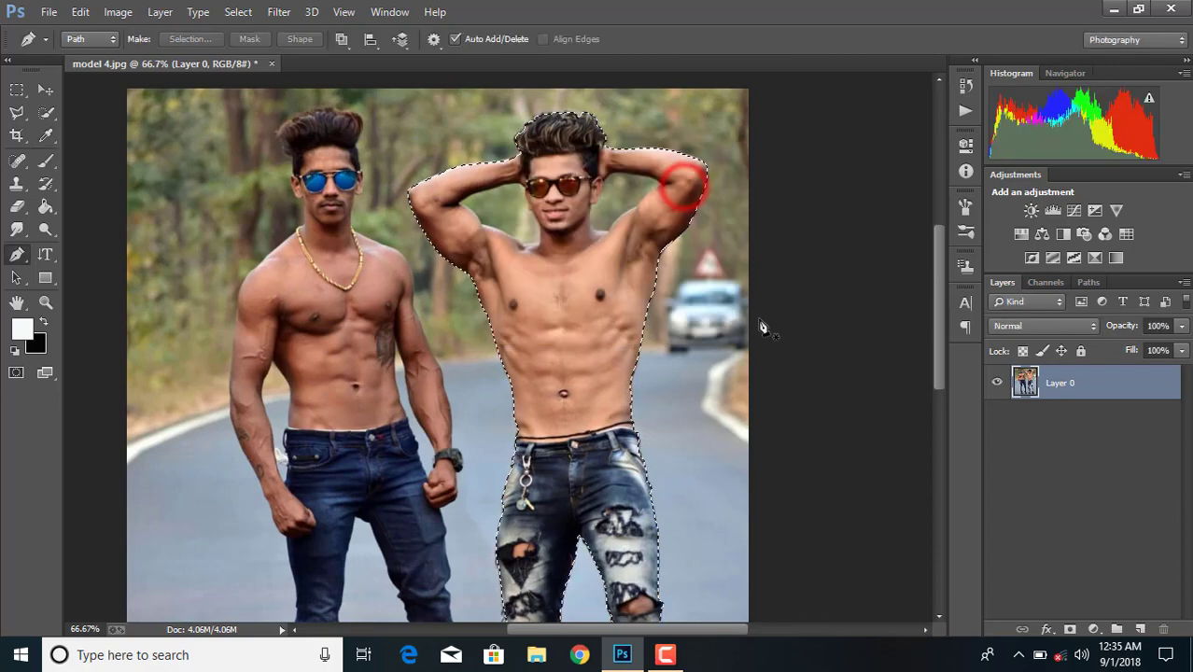
left_click(1072, 629)
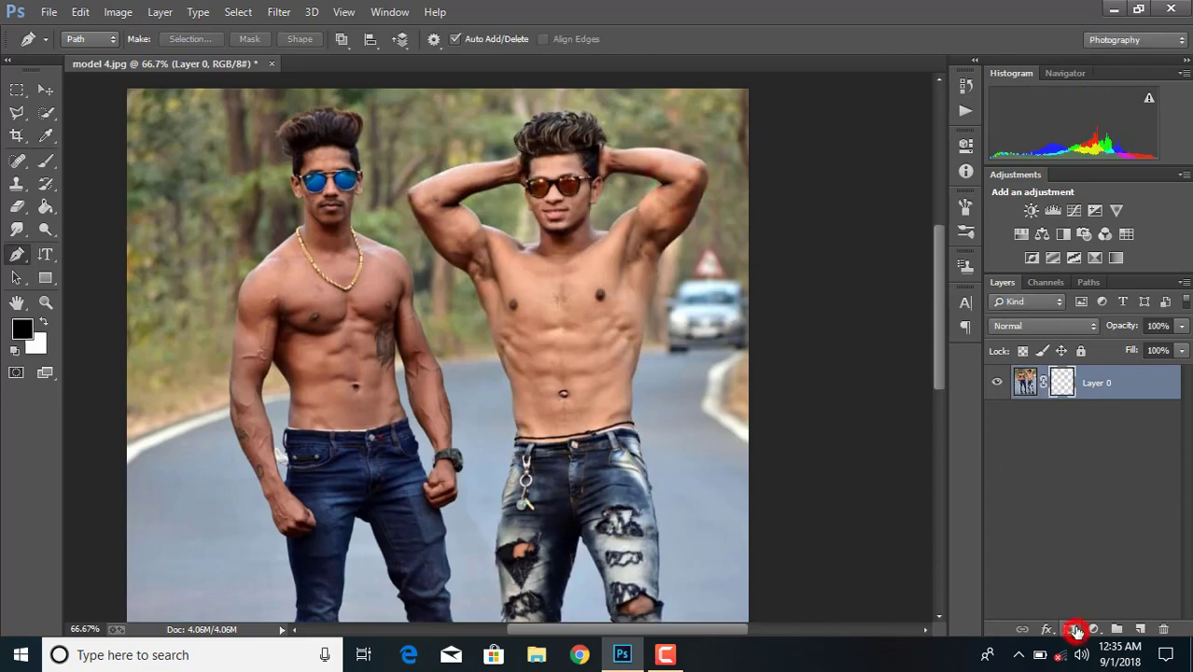
Step: Zoom out to view the whole cutout, then zoom to 200% on the face and raised arm
key("ctrl+minus")
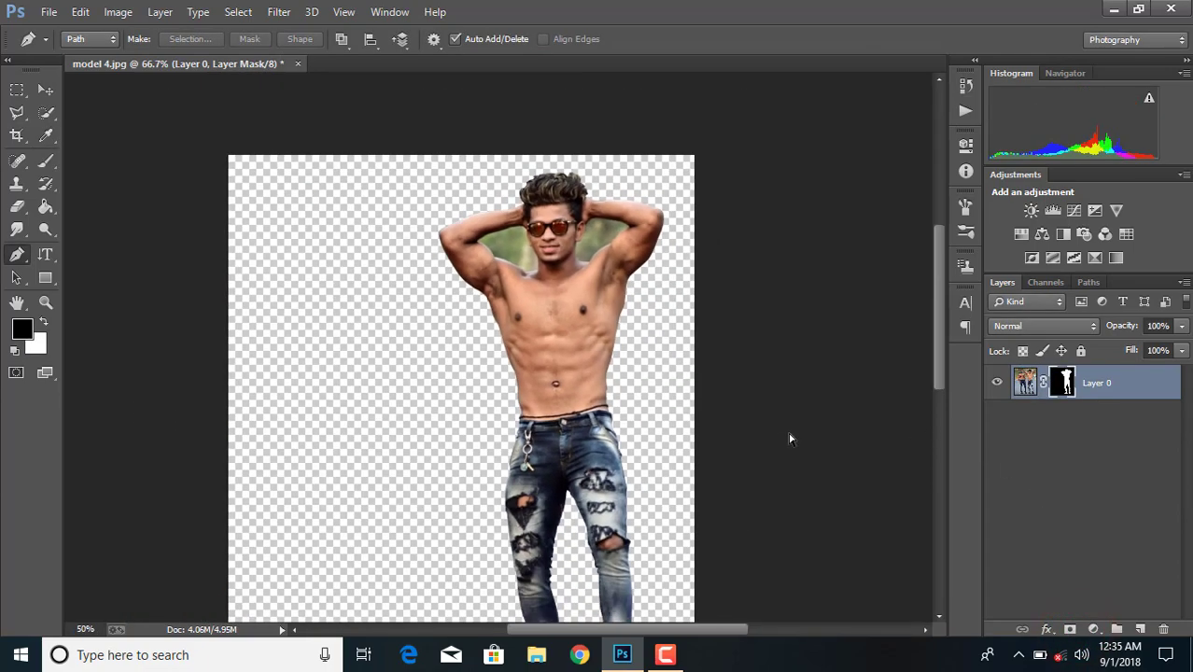
key("ctrl+minus")
key("ctrl+minus")
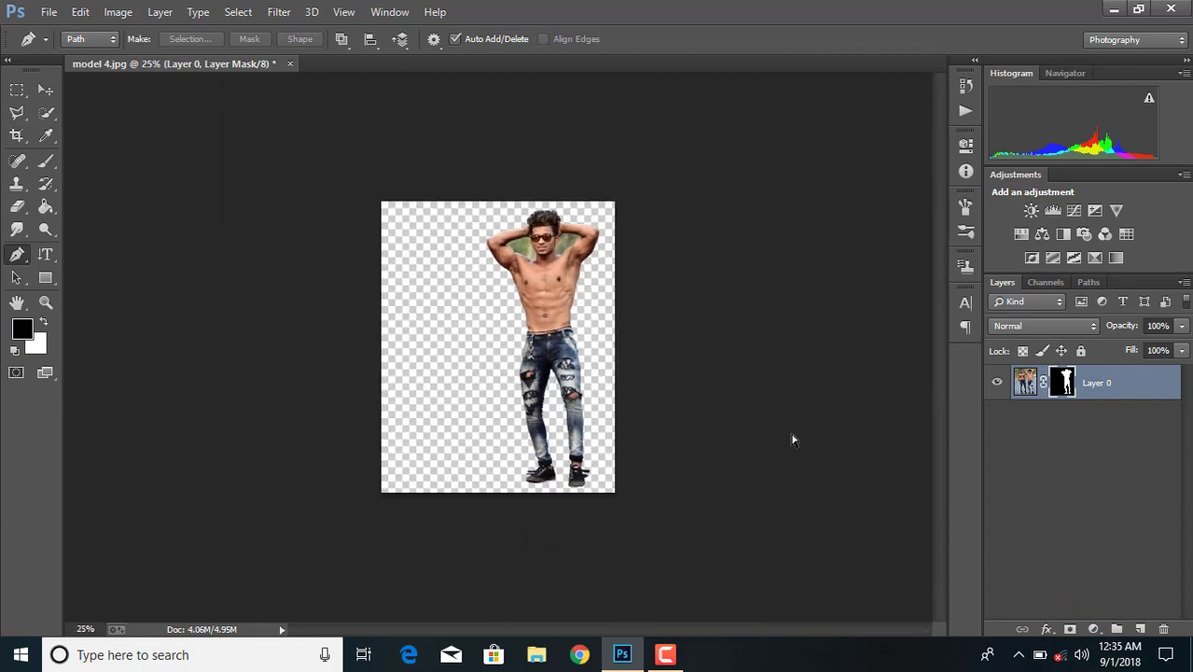
key("ctrl+plus")
key("ctrl+plus")
key("ctrl+plus")
key("ctrl+plus")
key("ctrl+plus")
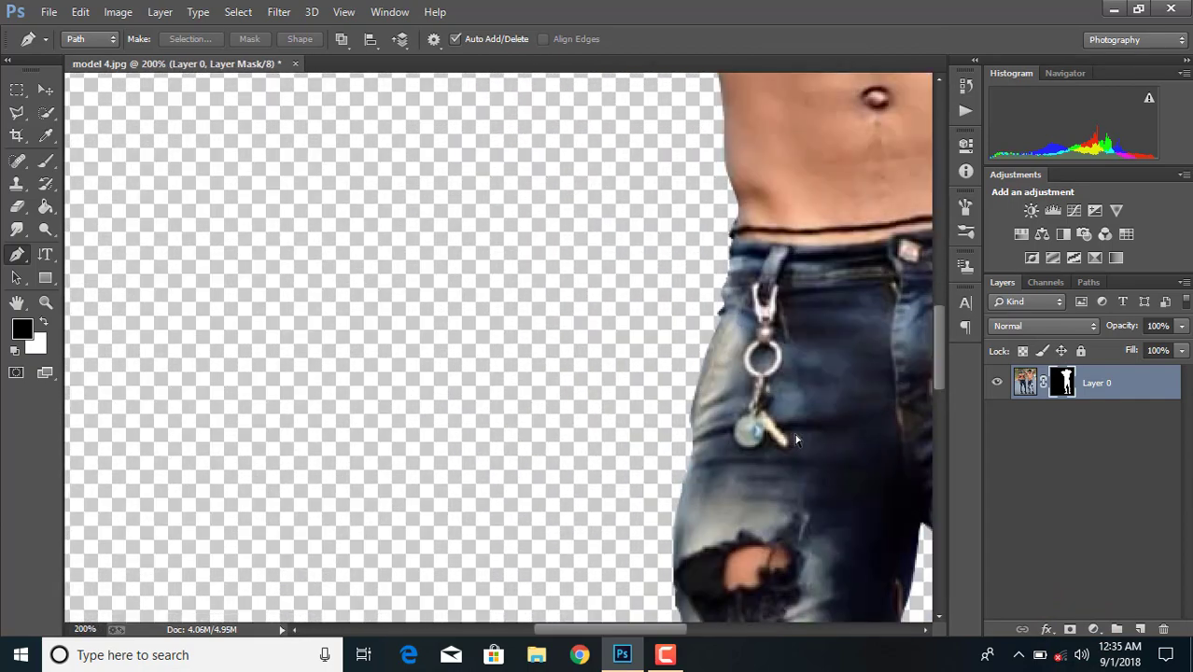
scroll(796, 441, "up", 1)
scroll(747, 425, "up", 4)
scroll(723, 417, "up", 3)
scroll(722, 417, "up", 3)
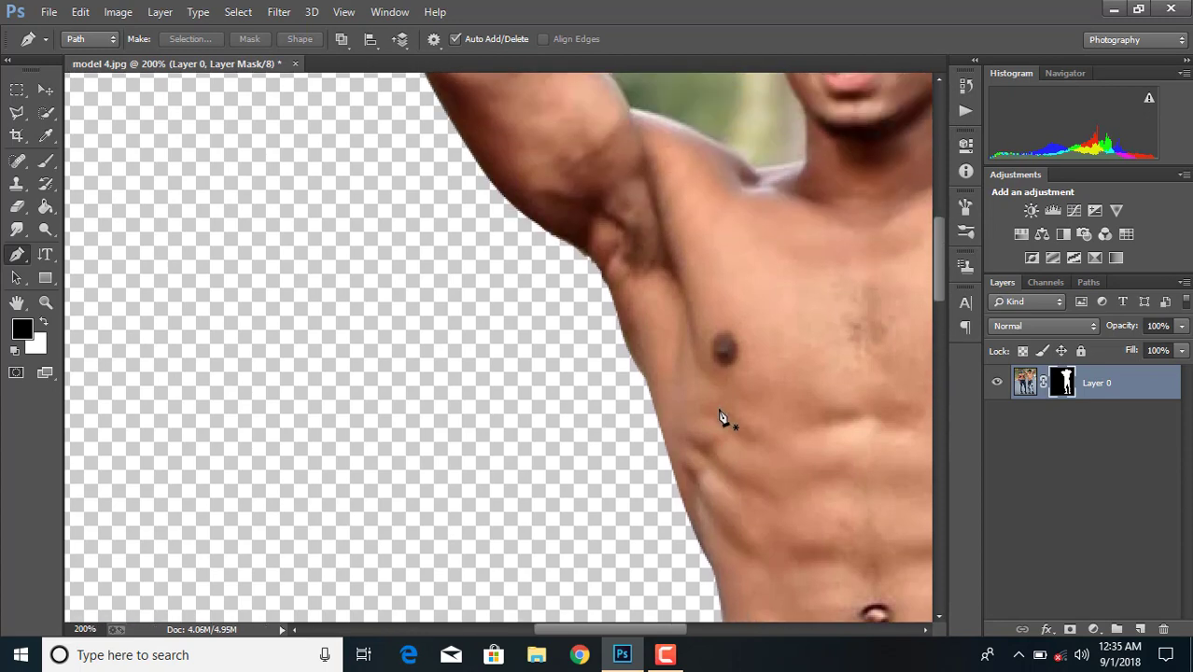
scroll(724, 418, "up", 3)
scroll(723, 416, "up", 1)
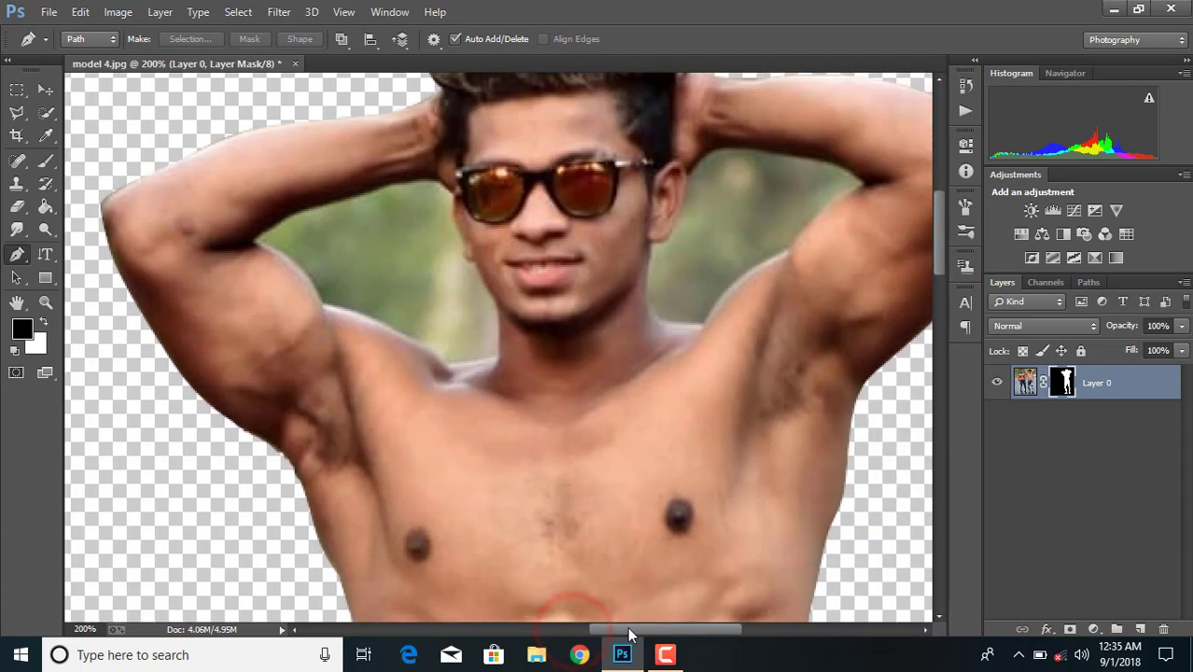
Step: Trace a Pen path from the neck up the jaw and along the underside of the raised left arm
left_click_drag(579, 635, 638, 635)
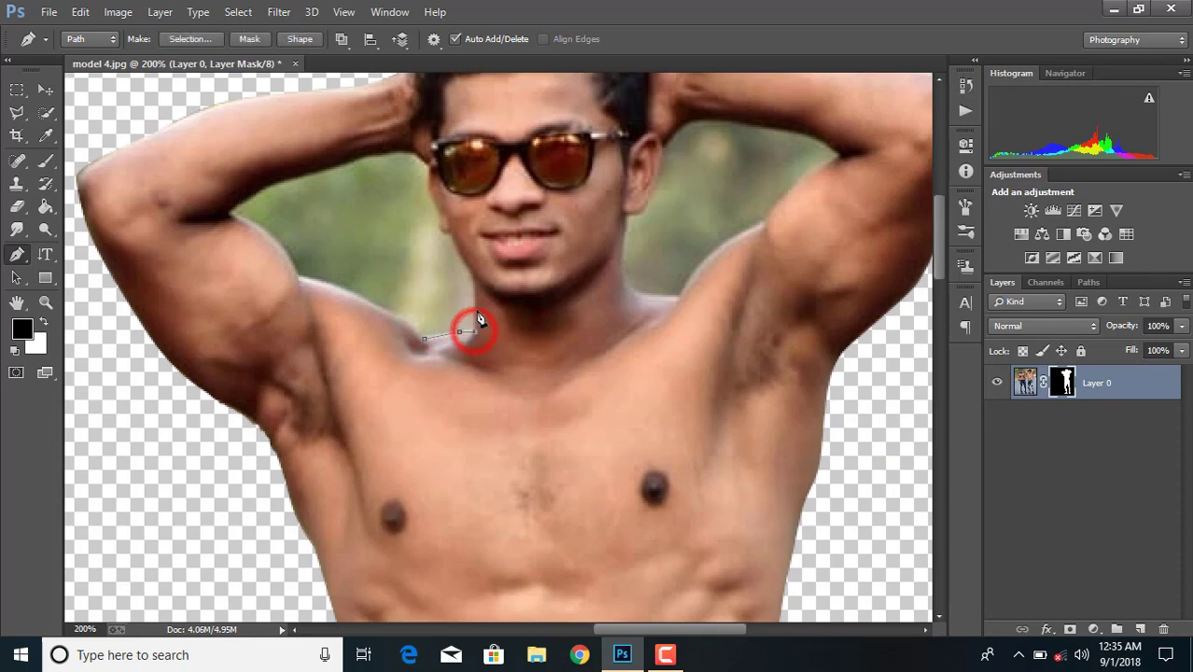
left_click(472, 279)
left_click(451, 239)
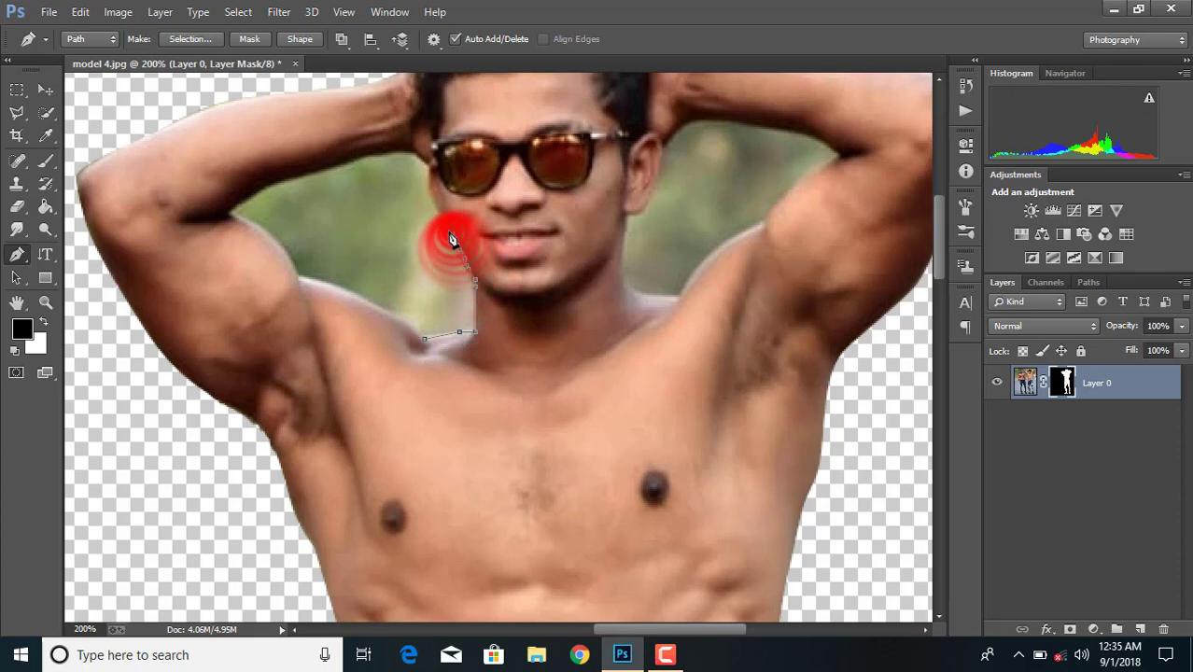
left_click(438, 206)
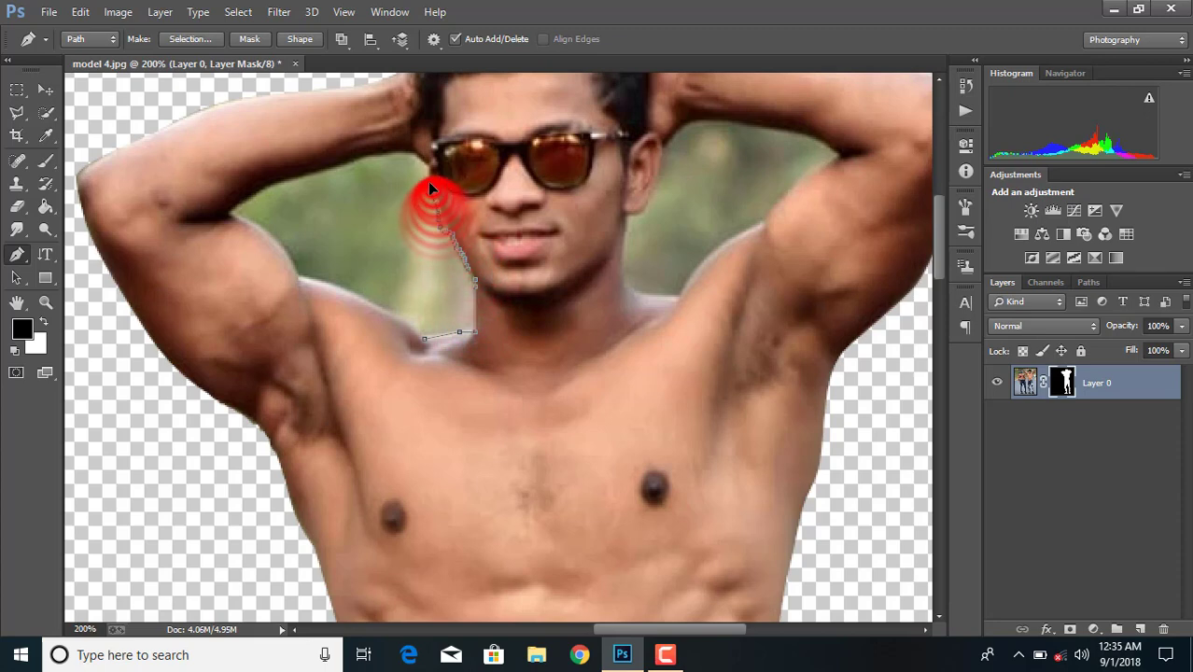
left_click(416, 152)
left_click(386, 150)
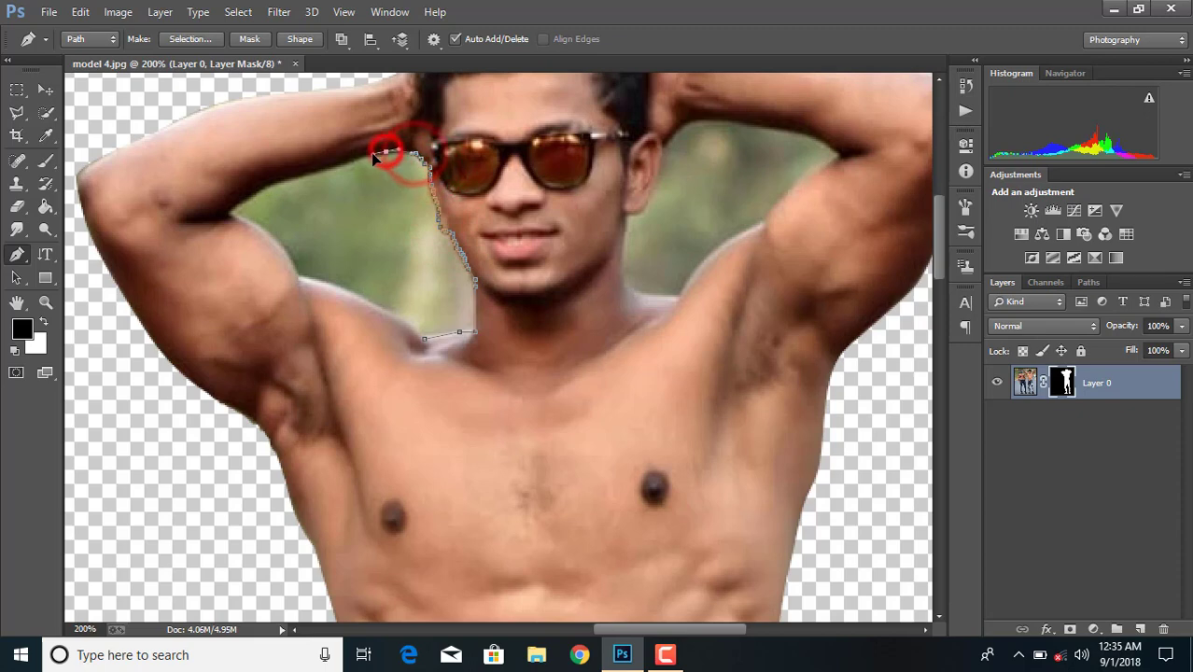
left_click(359, 156)
left_click(324, 171)
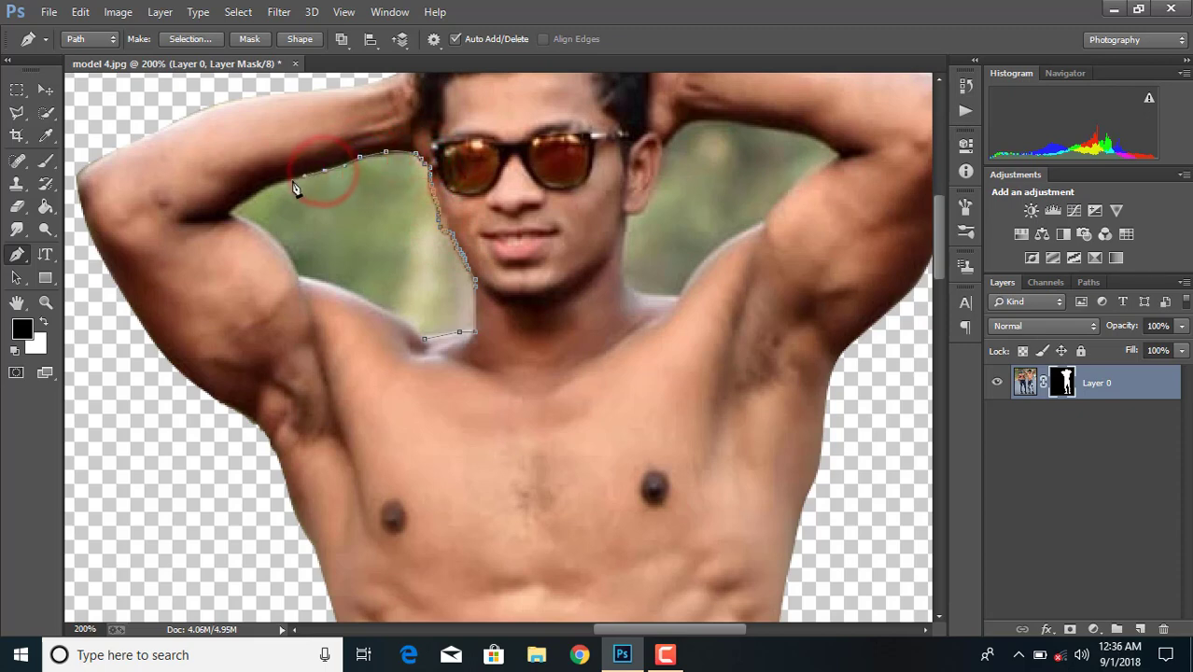
left_click(286, 181)
Step: Close the path around the underarm and shoulder, then convert it into a selection
left_click(266, 187)
left_click(248, 201)
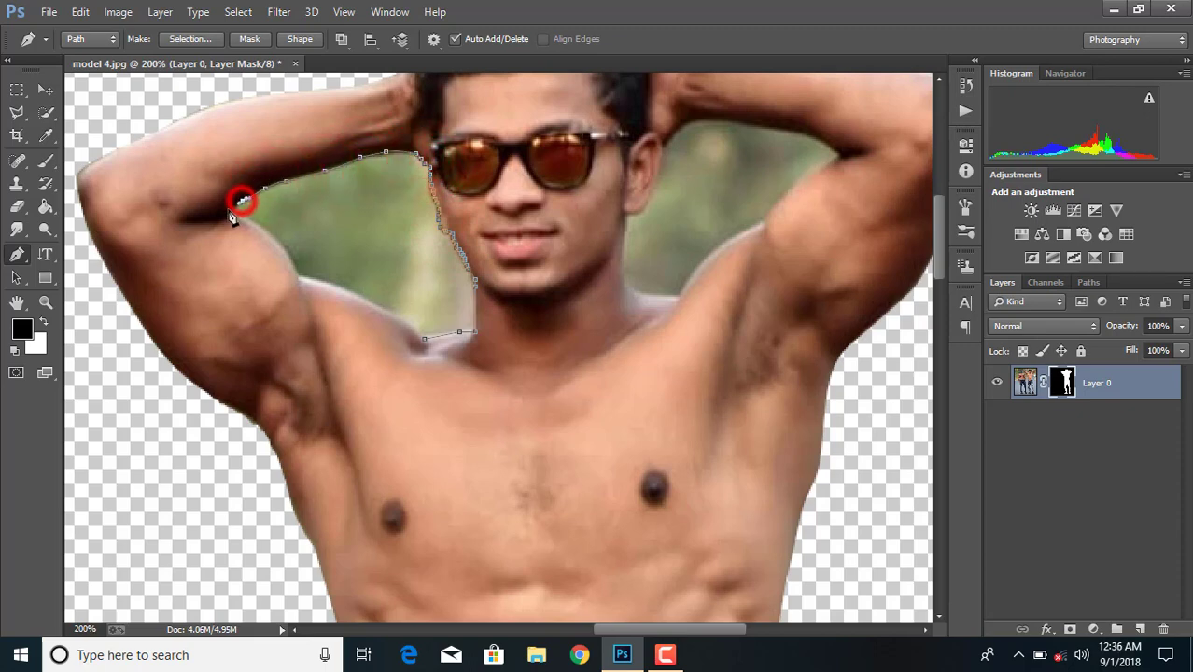
left_click(227, 215)
left_click(265, 233)
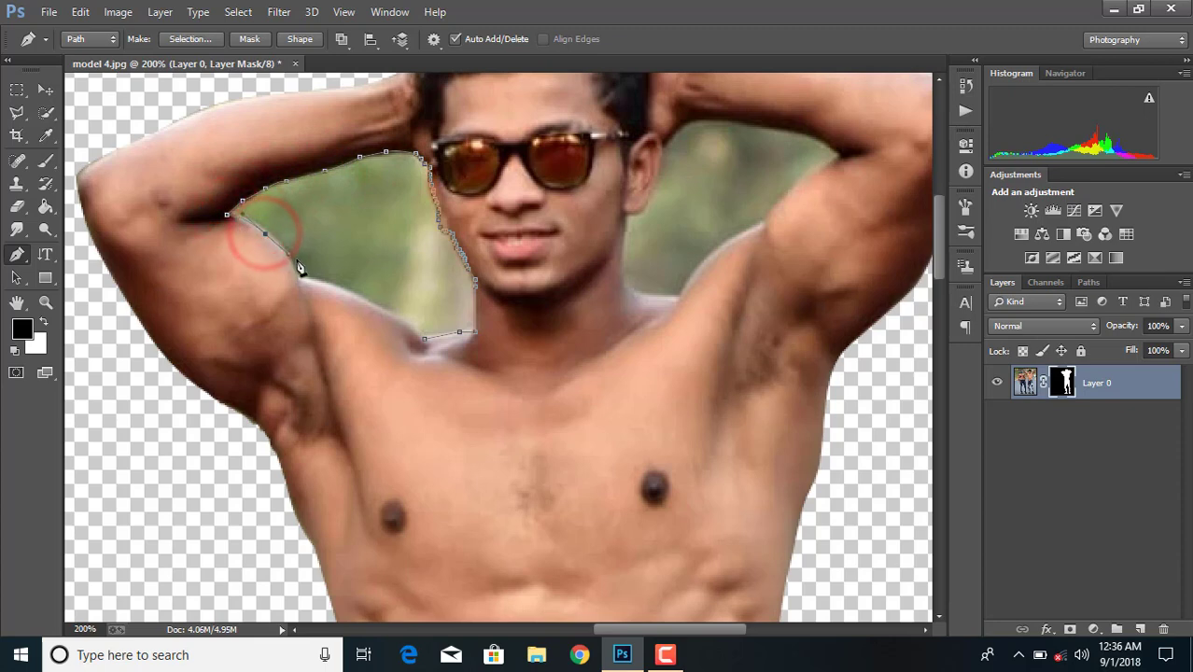
left_click(356, 299)
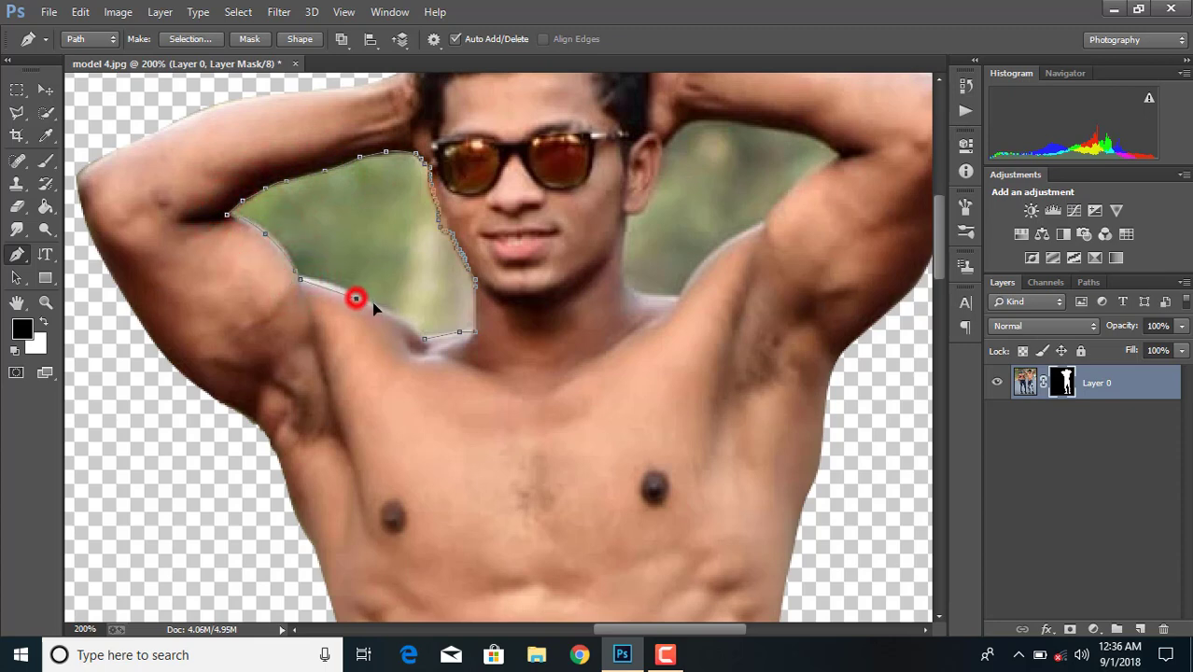
left_click(407, 324)
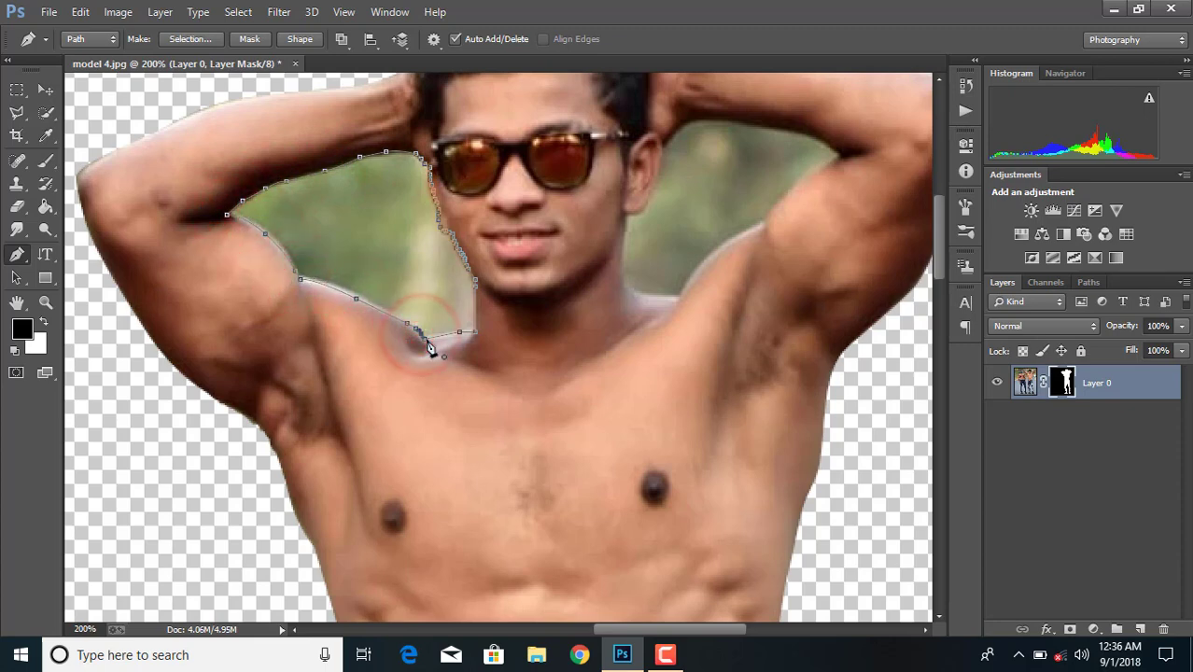
right_click(422, 258)
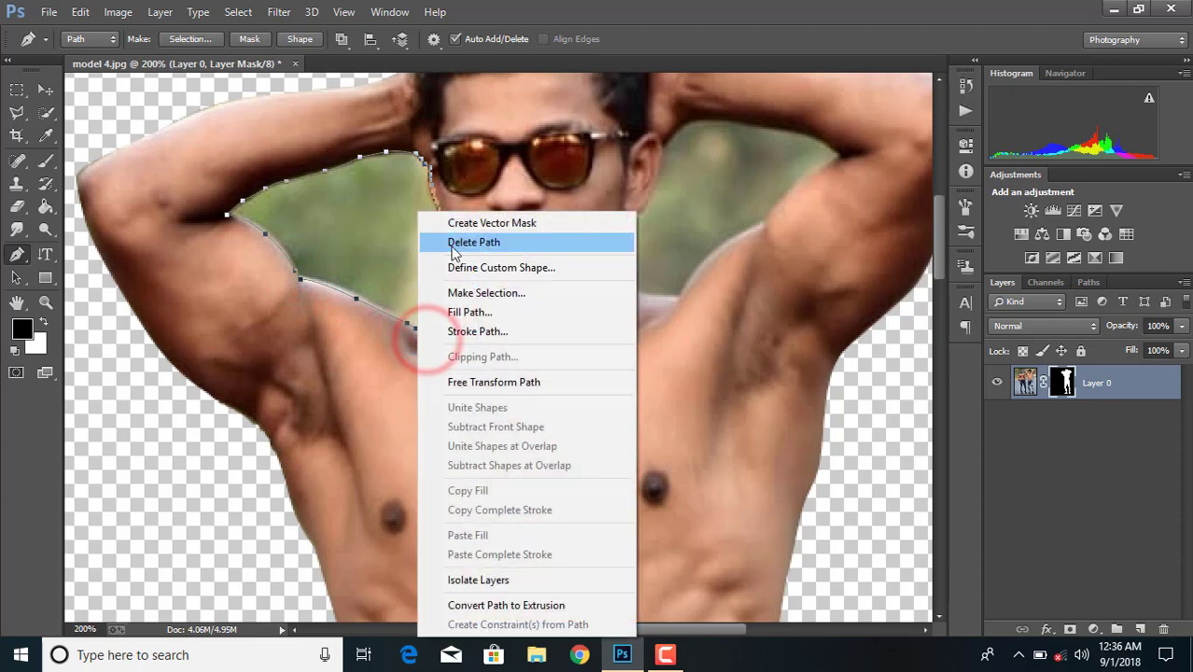
left_click(490, 294)
left_click(680, 186)
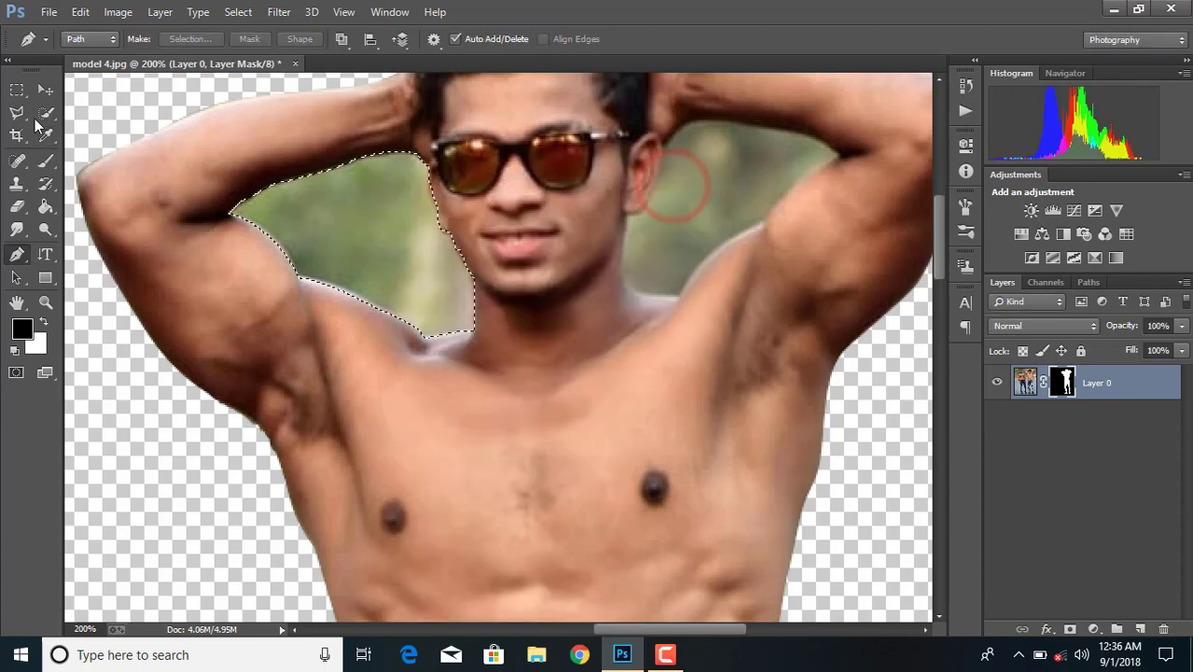
Step: Paint black on the layer mask inside the left-gap selection, then deselect
left_click(46, 160)
left_click_drag(231, 213, 341, 265)
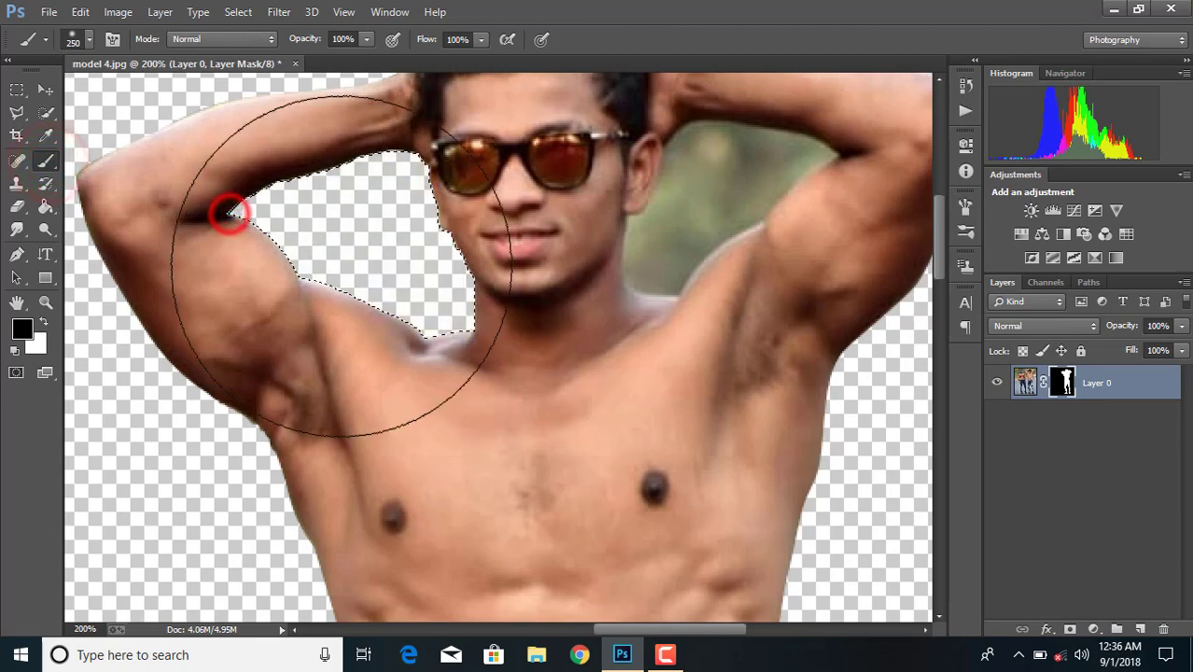
key("ctrl+d")
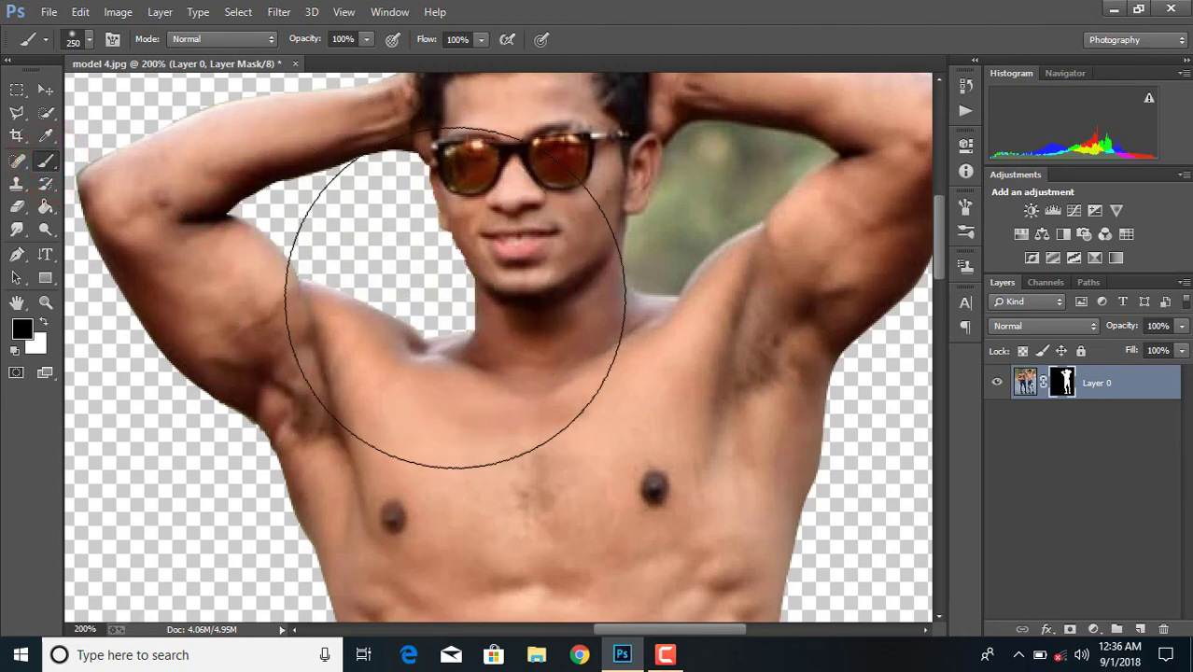
Step: Trace a closed Pen path around the green gap between the face and the right arm
left_click(17, 258)
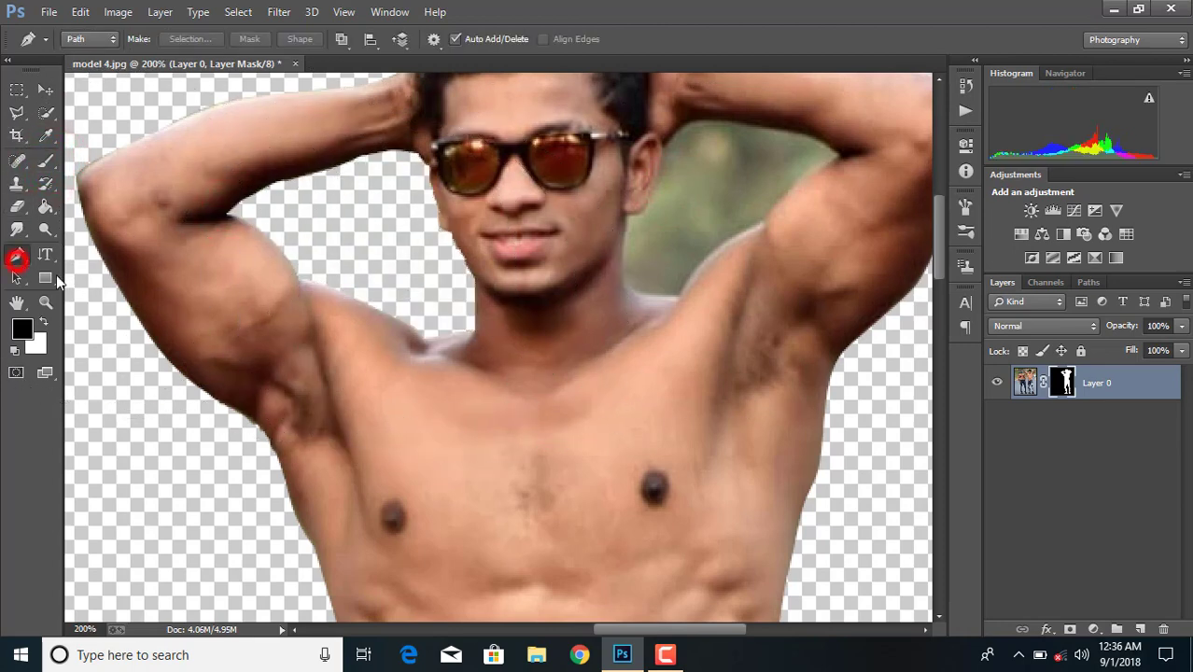
left_click_drag(653, 638, 703, 638)
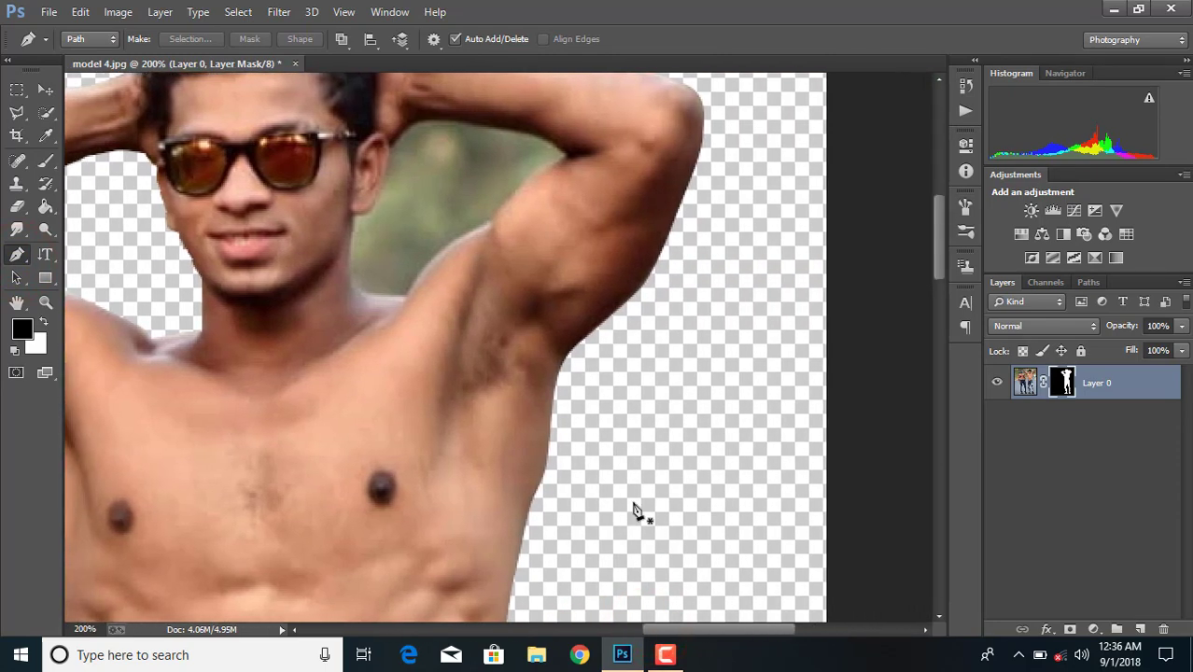
left_click(405, 299)
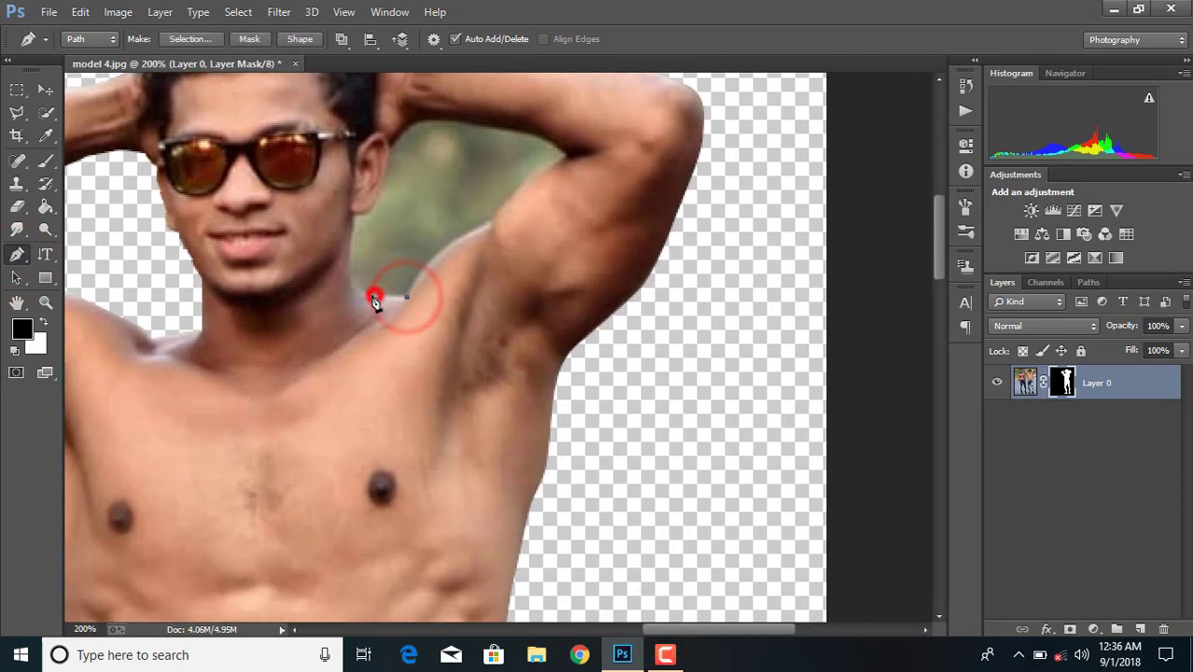
left_click(352, 286)
left_click(349, 266)
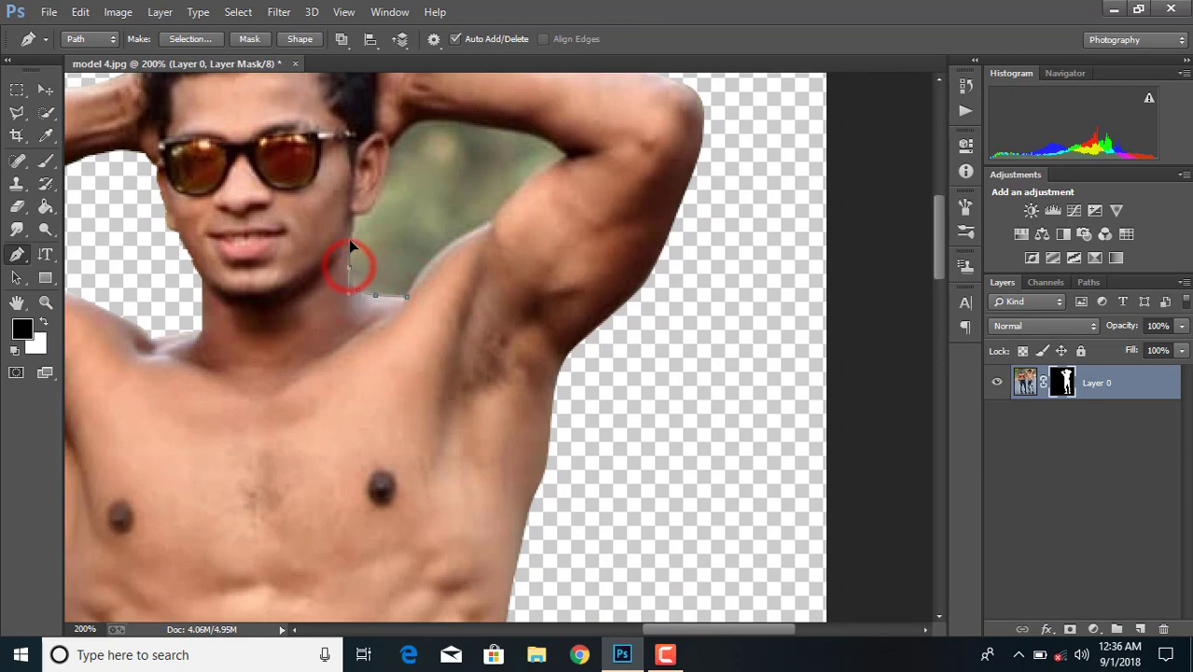
left_click(355, 224)
left_click_drag(354, 224, 378, 187)
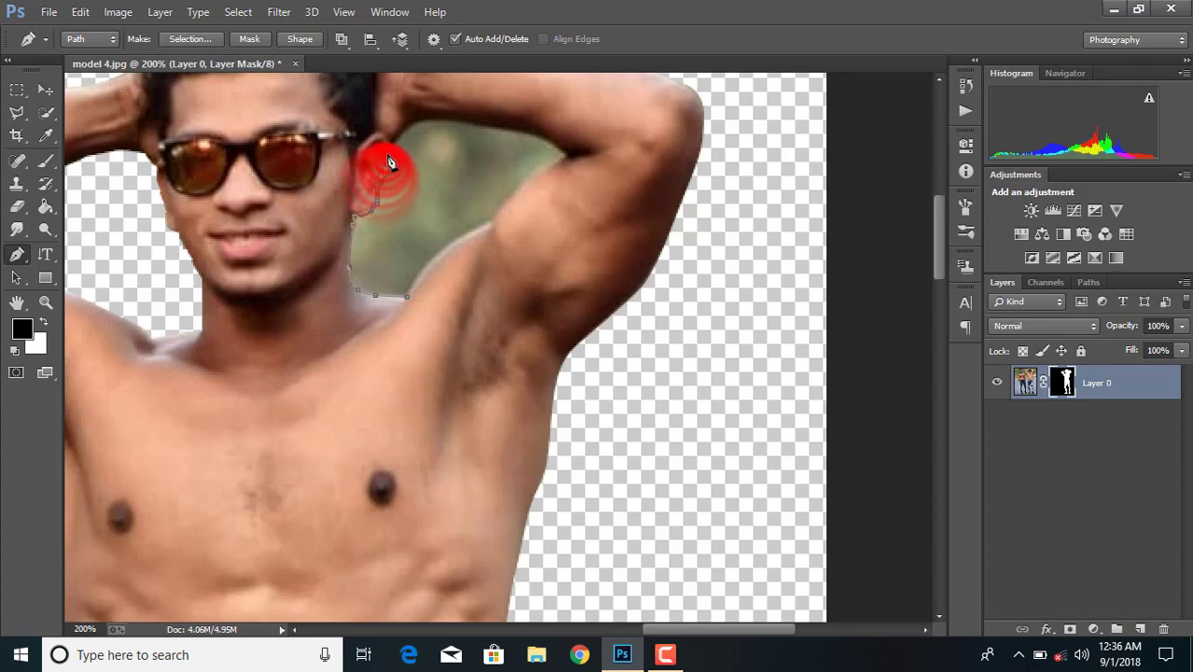
mouse_move(392, 143)
left_mouse_down()
mouse_move(427, 125)
mouse_move(499, 136)
left_mouse_up()
left_click(440, 118)
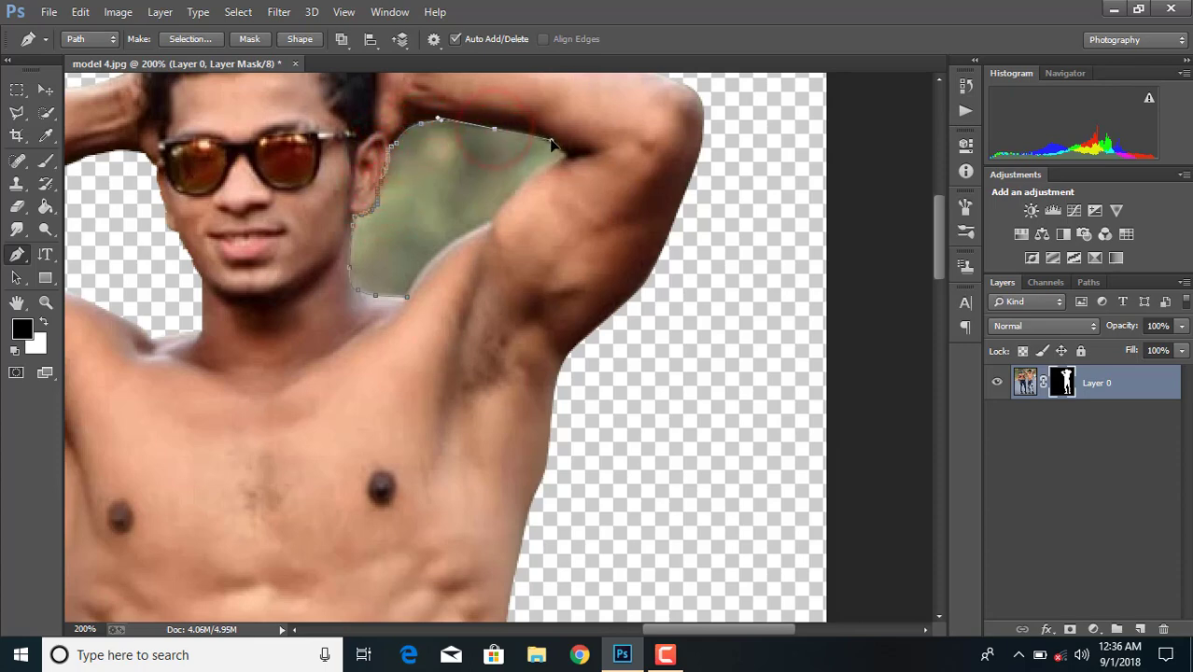
left_click_drag(566, 157, 423, 270)
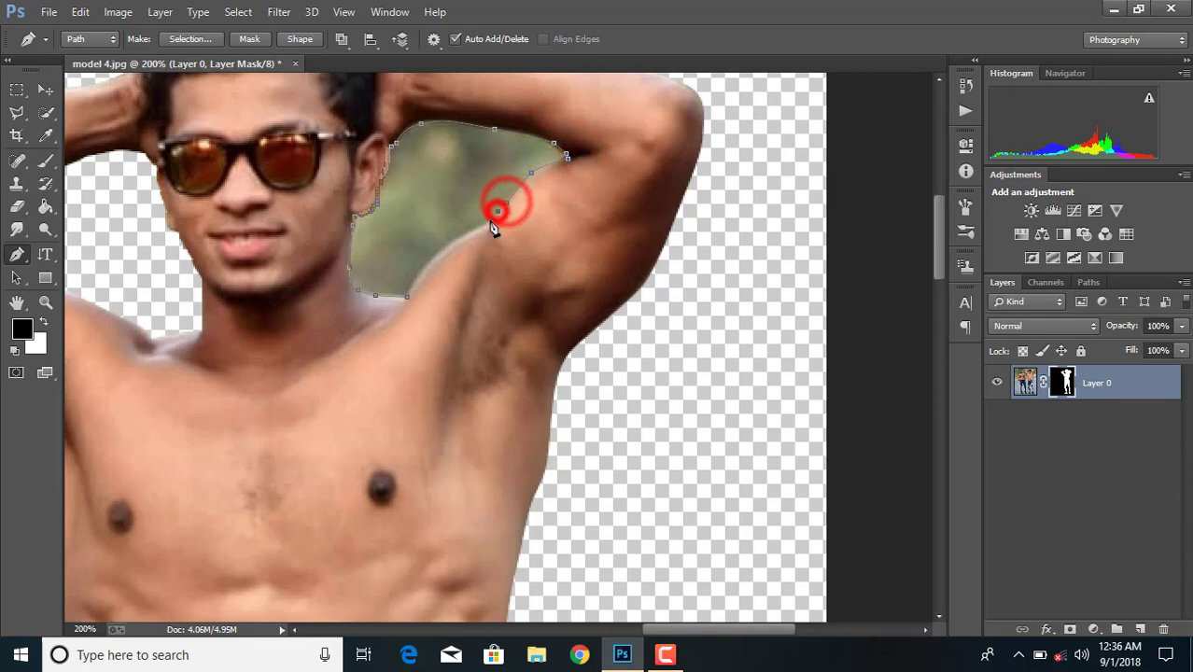
left_click(408, 296)
Step: Turn the right-gap path into a selection, paint it black on the mask, and deselect
right_click(403, 228)
left_click(469, 293)
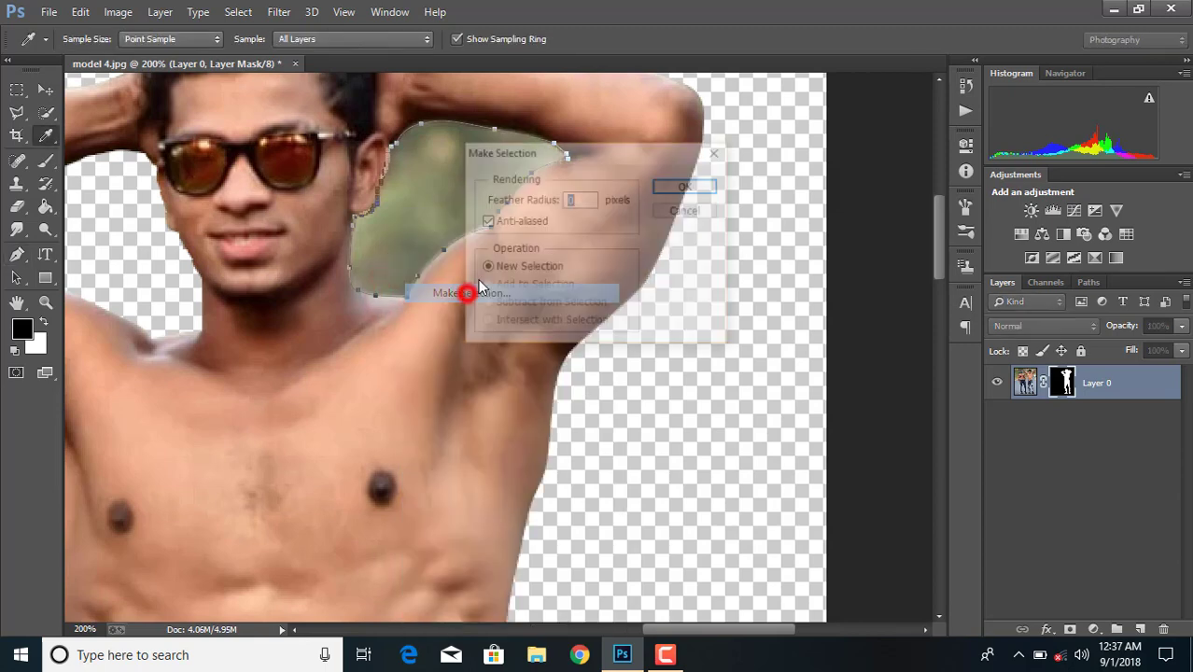
left_click(693, 182)
left_click(46, 161)
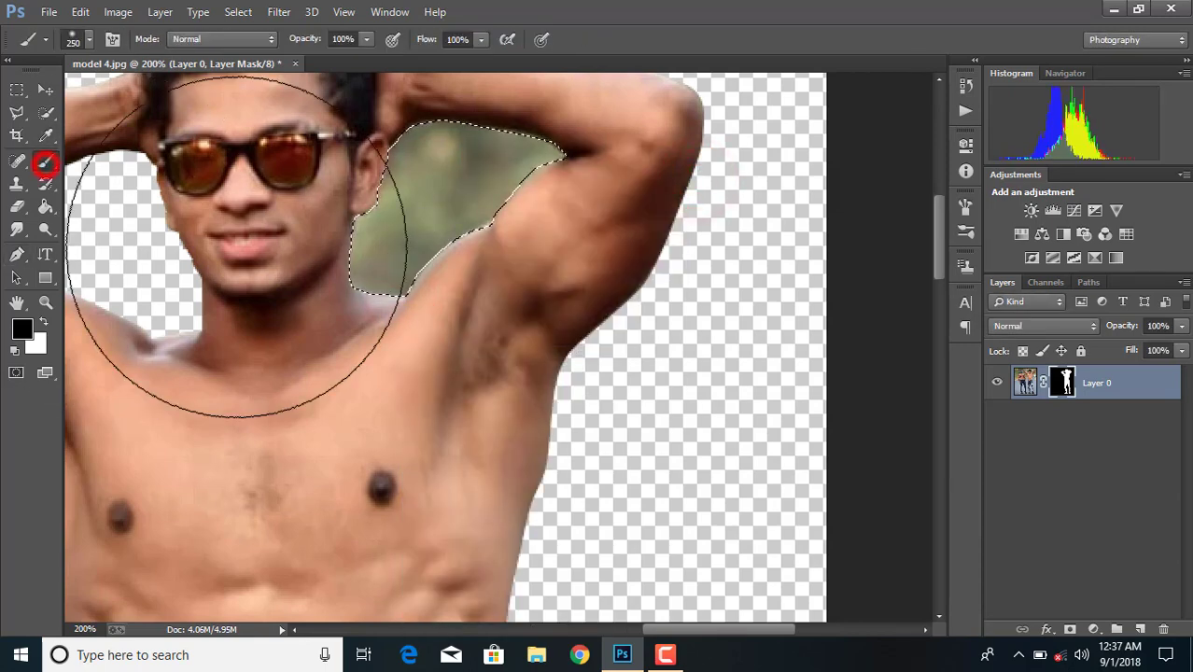
left_click(400, 230)
key("ctrl+d")
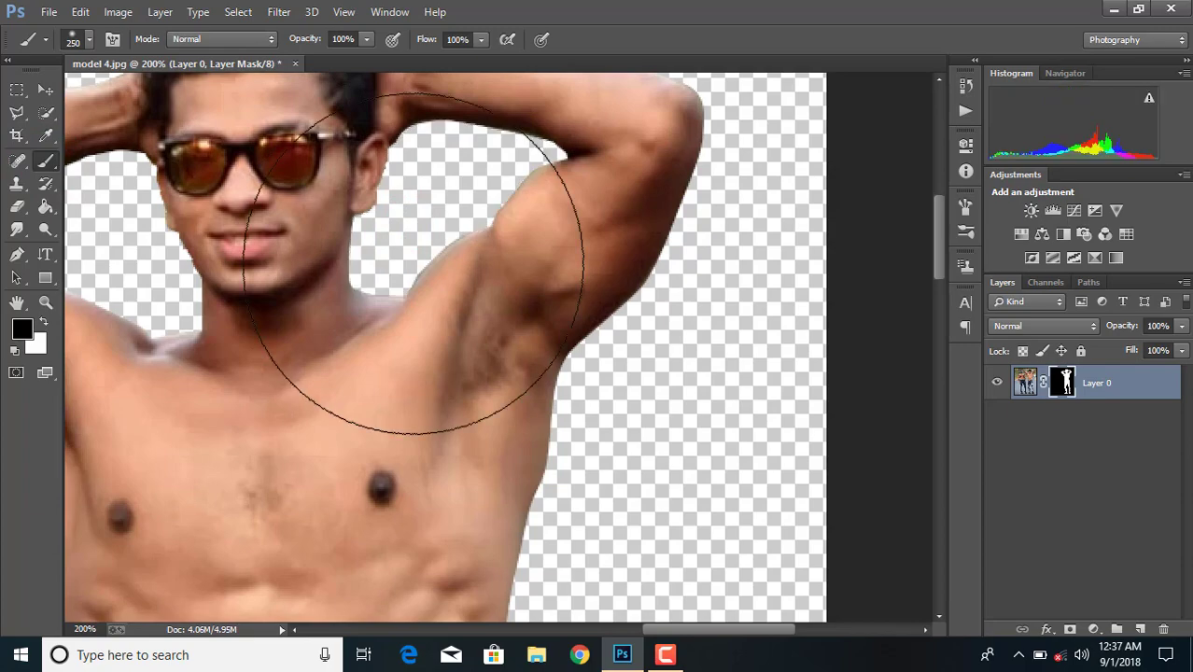
Step: Zoom out and load the layer mask as a selection
key("ctrl+minus")
key("ctrl+minus")
key("ctrl+minus")
key("ctrl+minus")
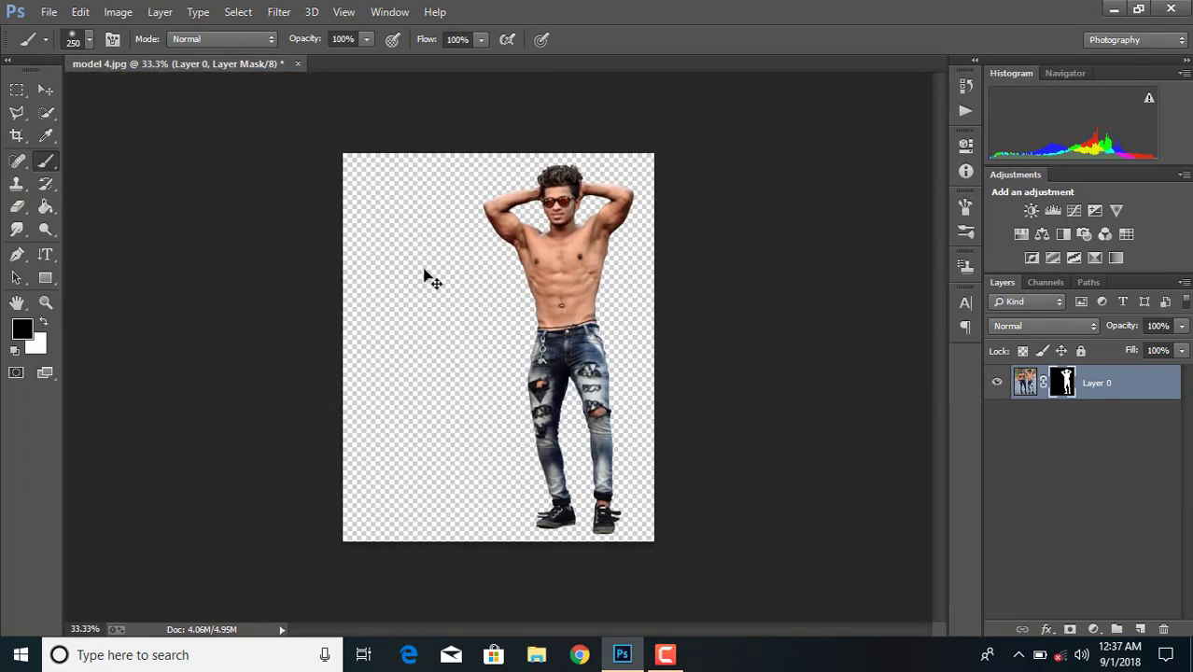
right_click(1076, 397)
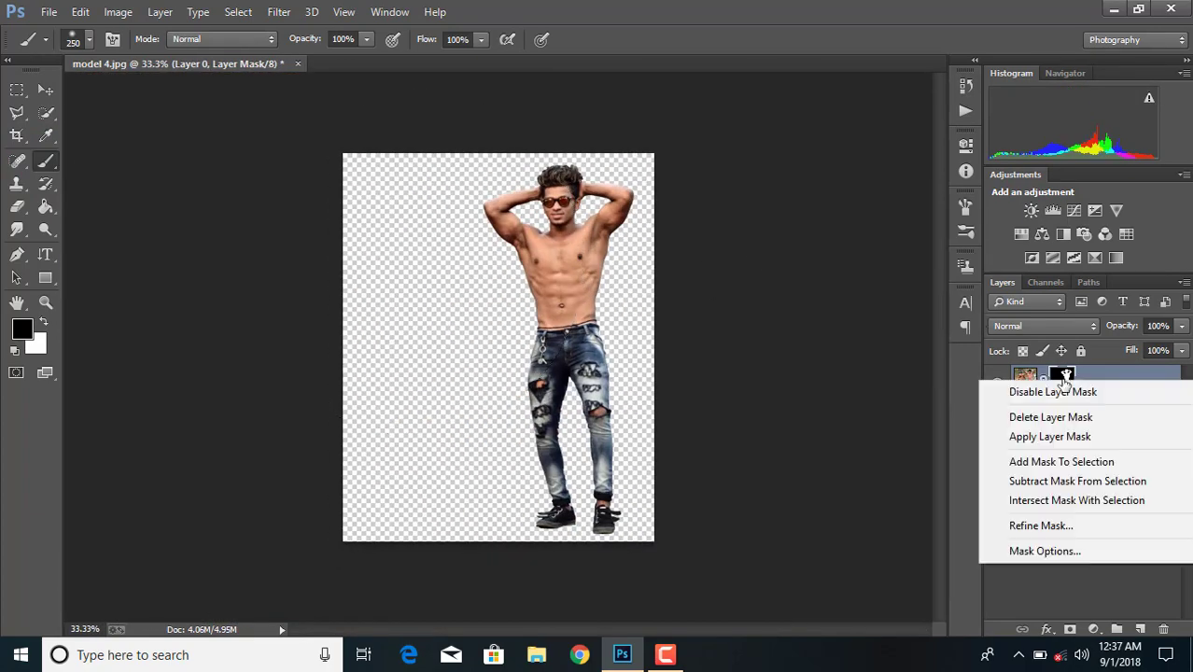
left_click(1046, 462)
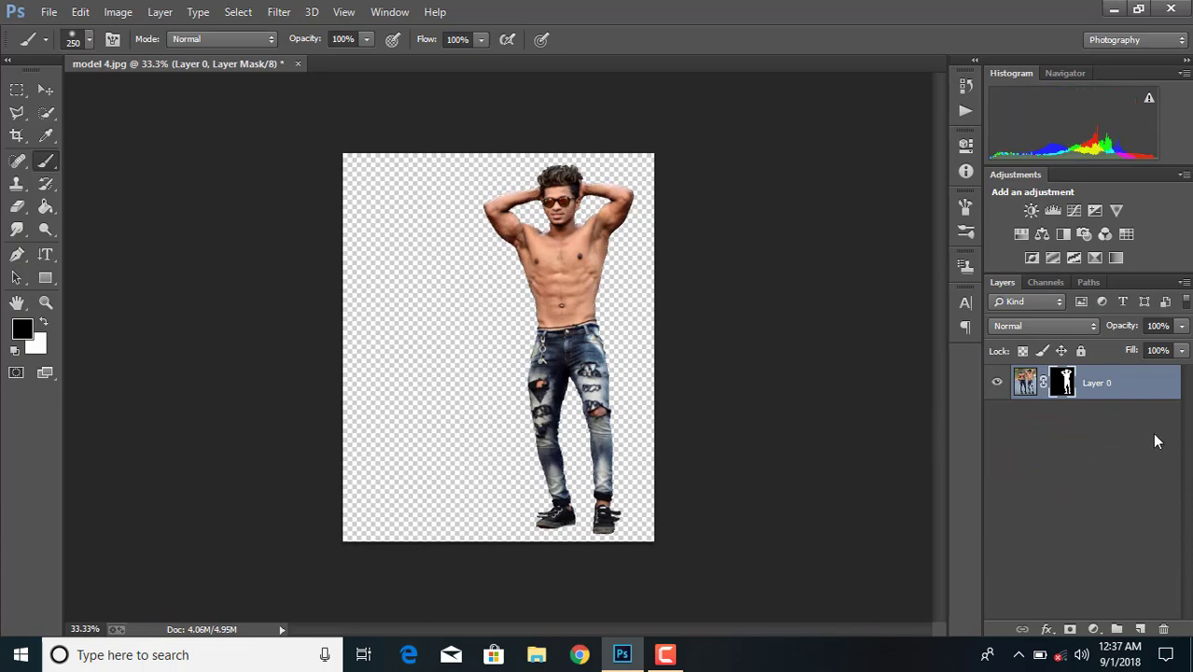
Step: Place Linked the city-street wallpaper and scale it to cover the whole canvas
left_click(51, 11)
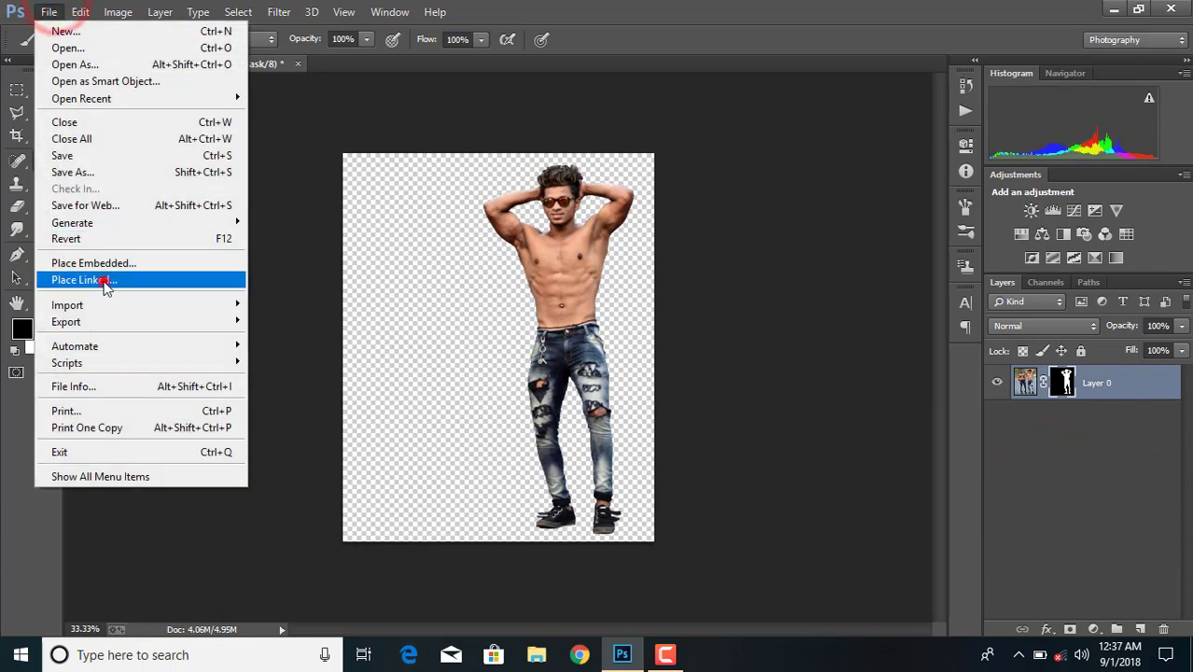
left_click(101, 281)
scroll(792, 286, "down", 3)
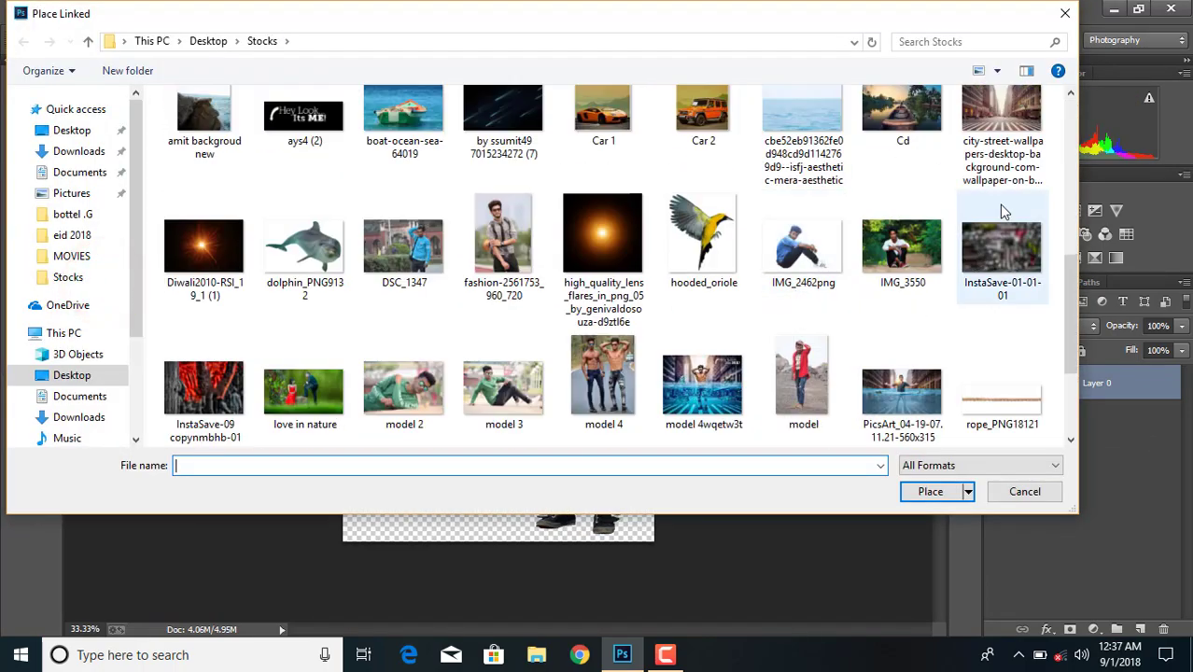
scroll(990, 244, "up", 1)
double_click(999, 135)
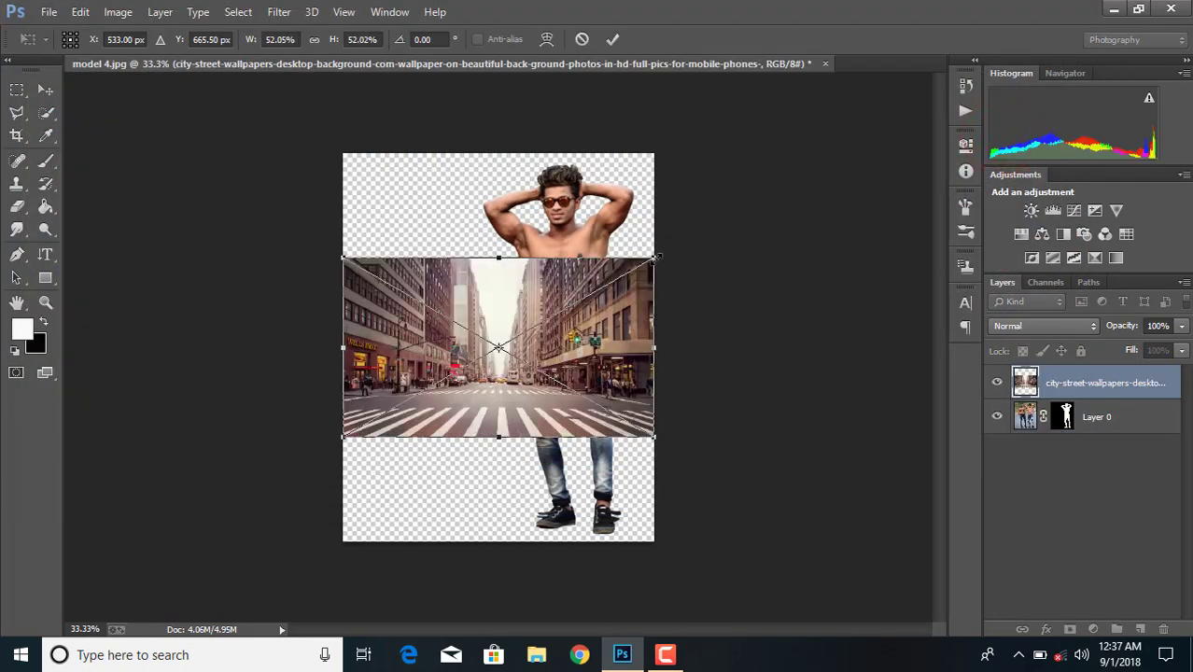
left_click_drag(656, 256, 842, 149)
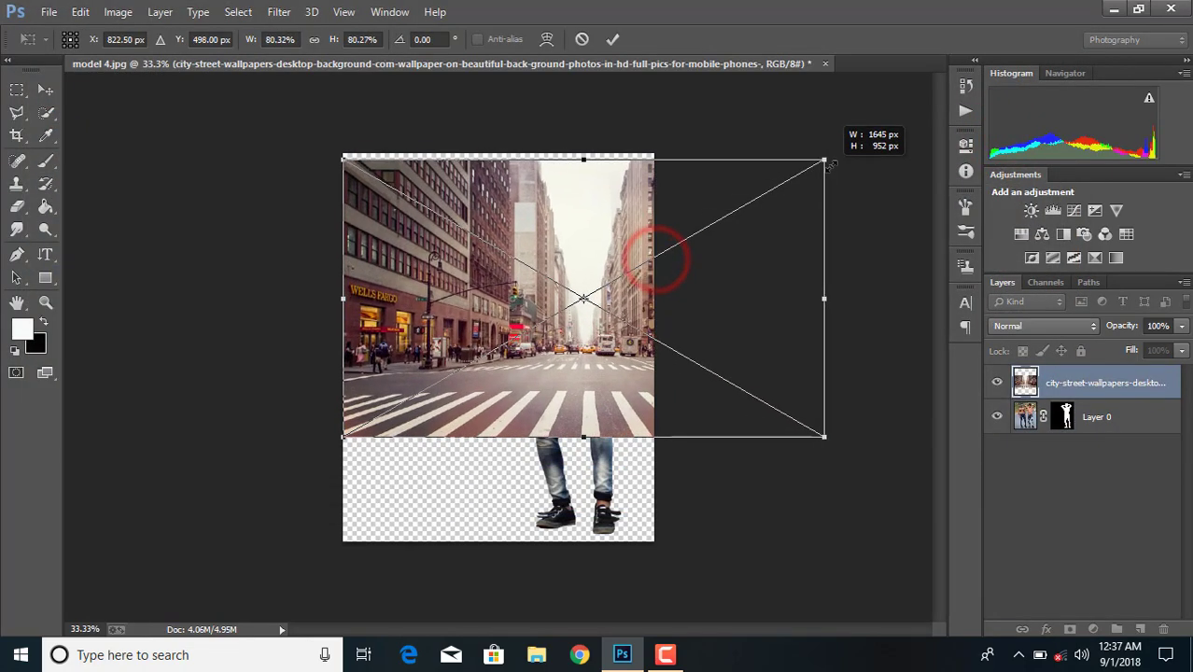
left_click_drag(336, 441, 133, 558)
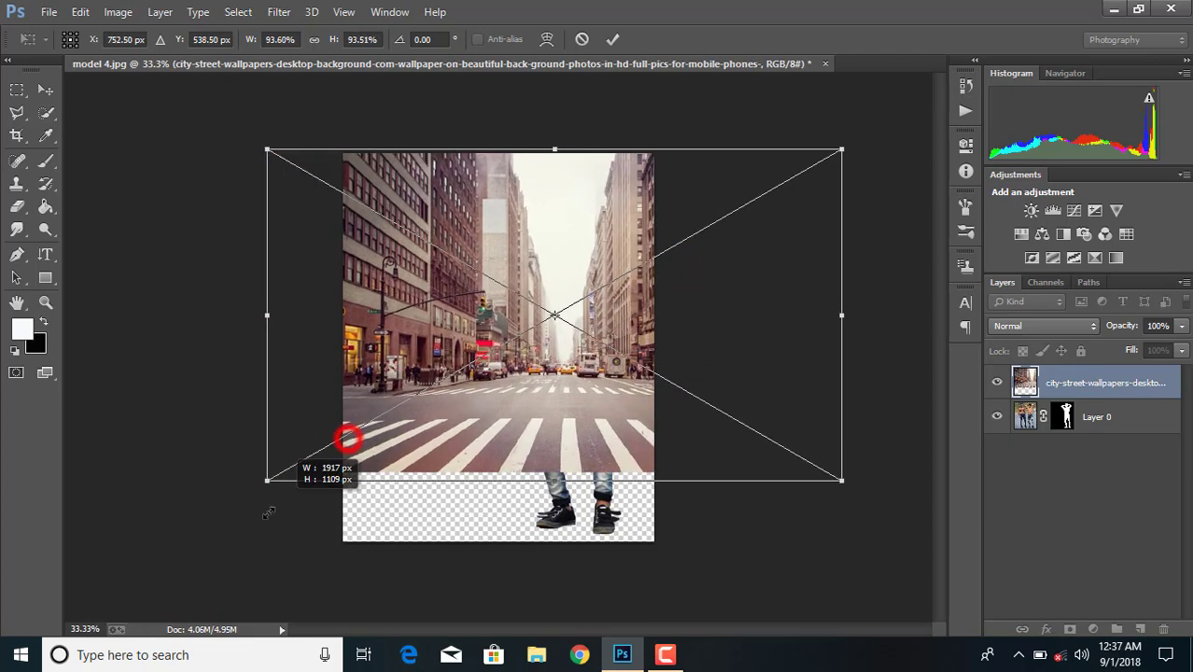
left_click(612, 39)
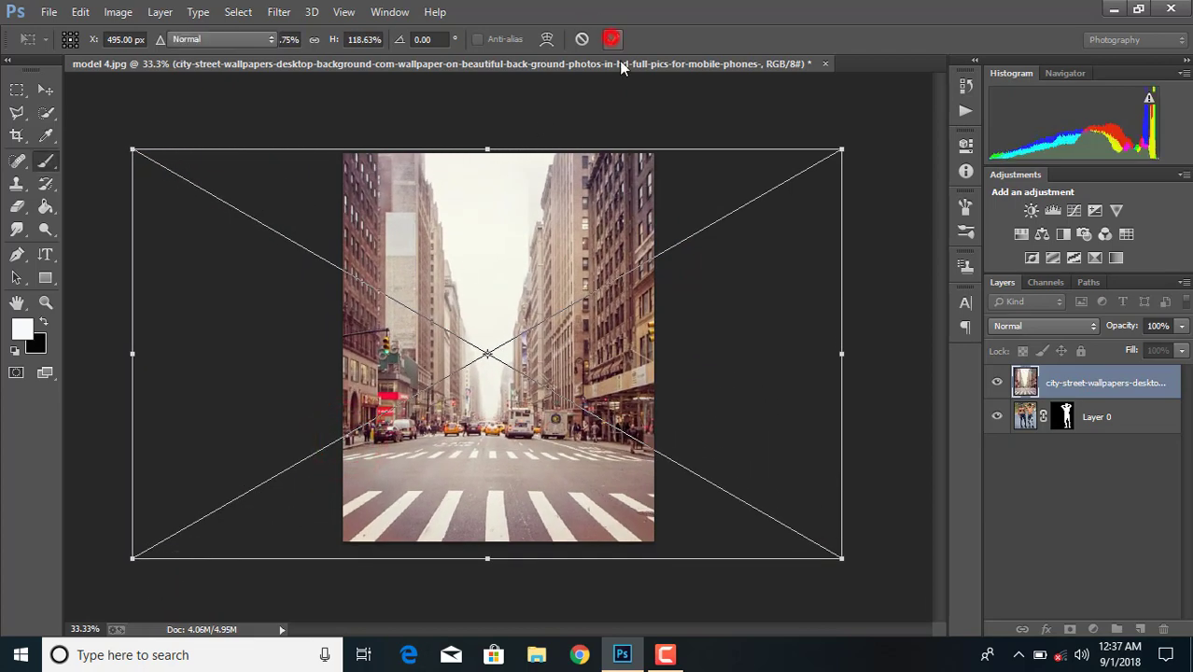
Step: Move the street layer below Layer 0 and rasterize it
left_click_drag(1108, 381, 1107, 431)
right_click(1059, 422)
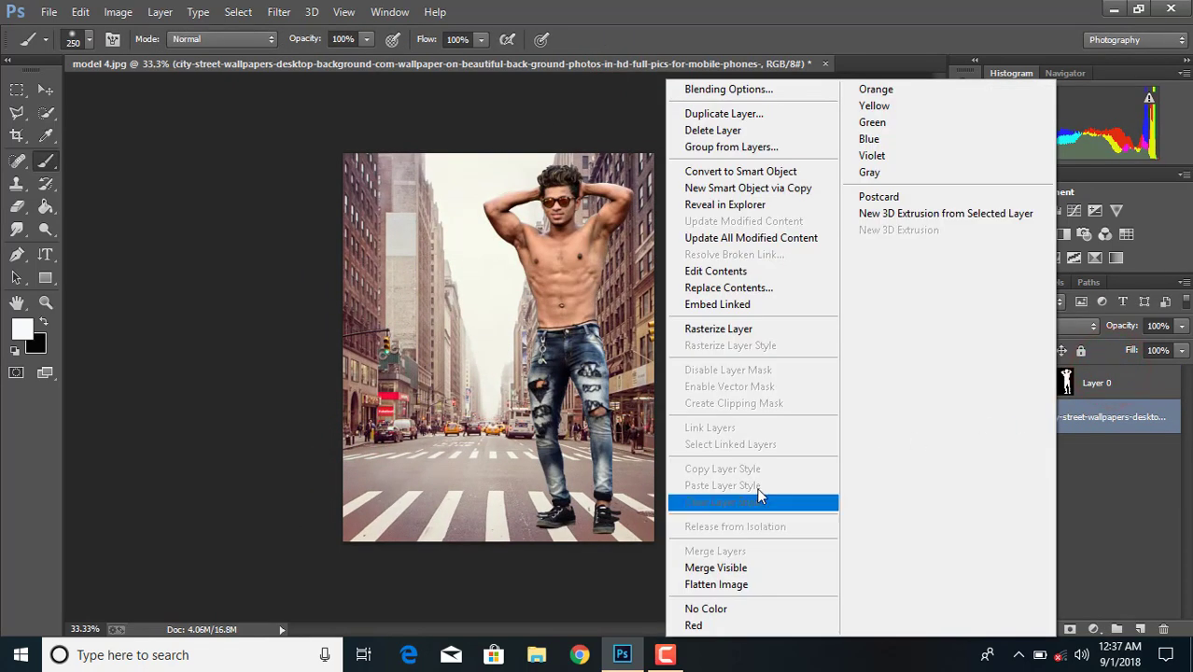
left_click(761, 328)
left_click(1100, 389)
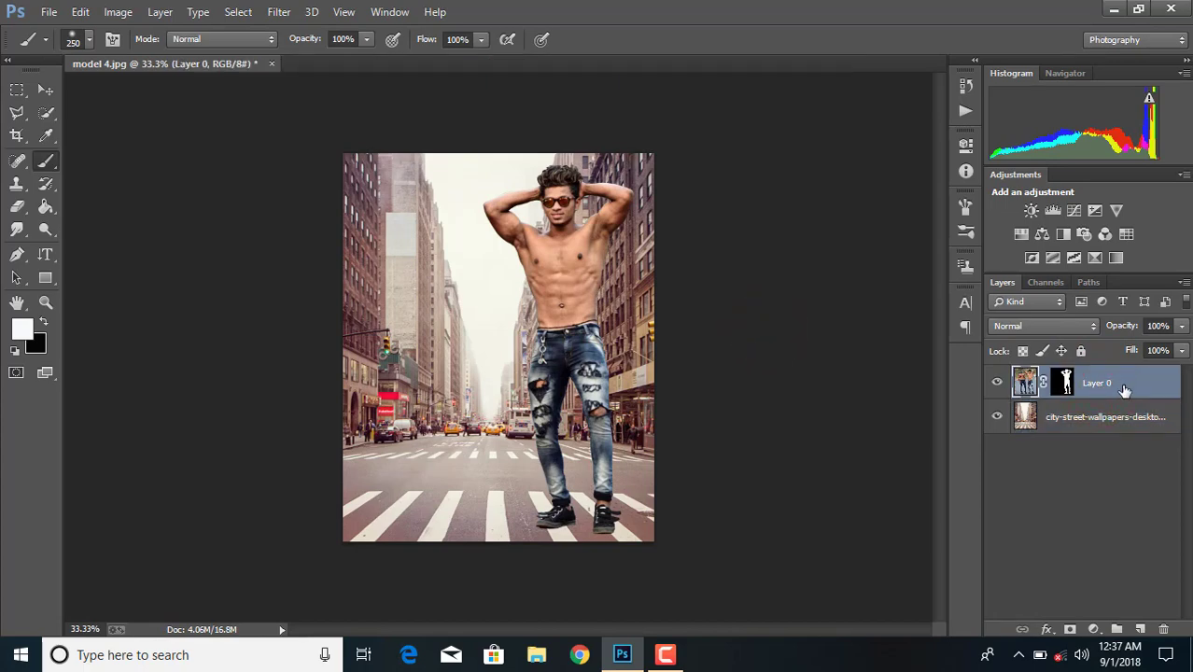
Step: Scale the man to about 80%, nudge him left onto the crosswalk, then duplicate Layer 0
key("ctrl+t")
left_click_drag(654, 154, 605, 210)
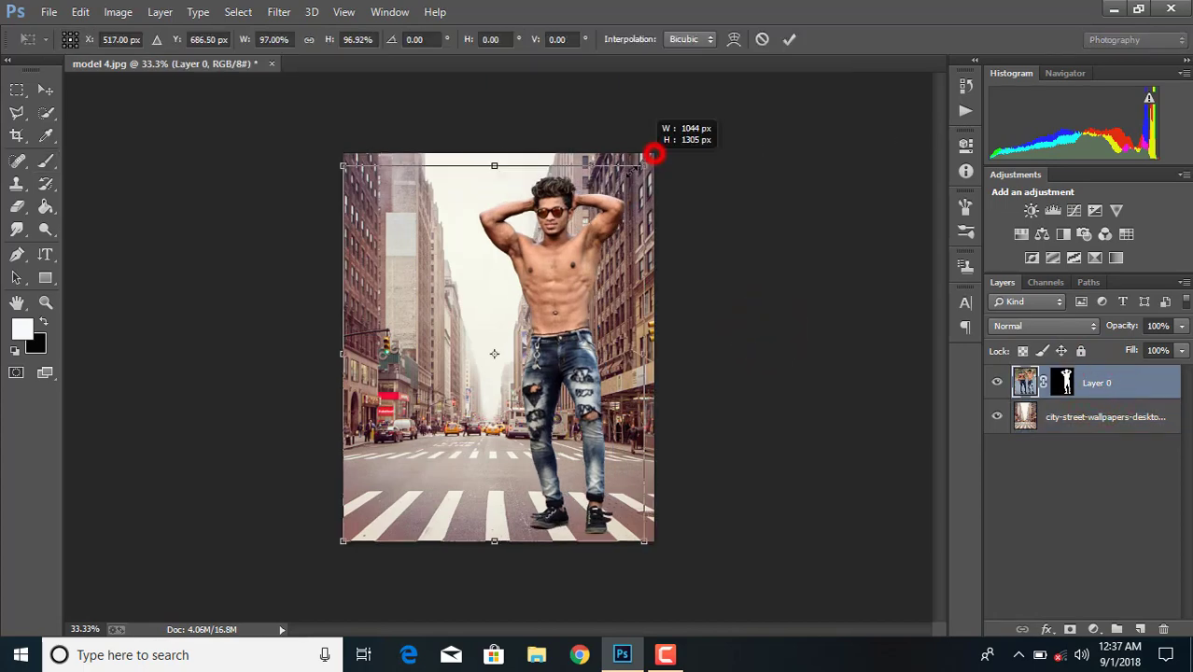
mouse_move(605, 541)
left_mouse_down()
mouse_move(583, 511)
mouse_move(592, 521)
left_mouse_up()
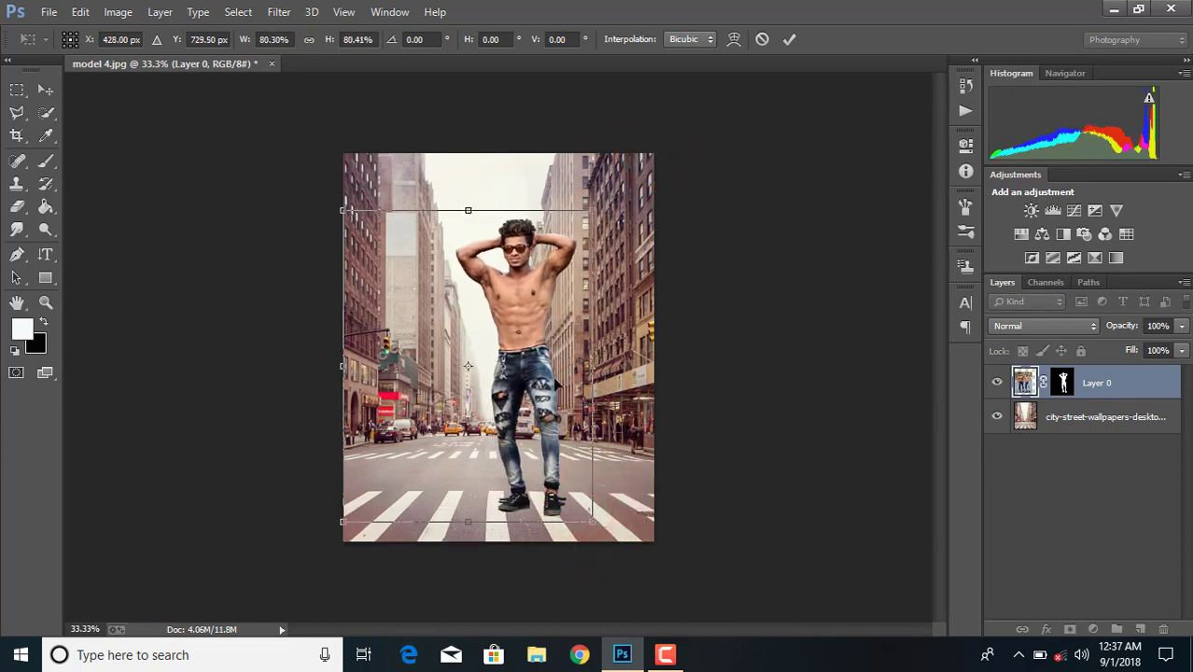
key("shift+Left")
key("shift+Left")
key("shift+Left")
key("shift+Left")
key("shift+Left")
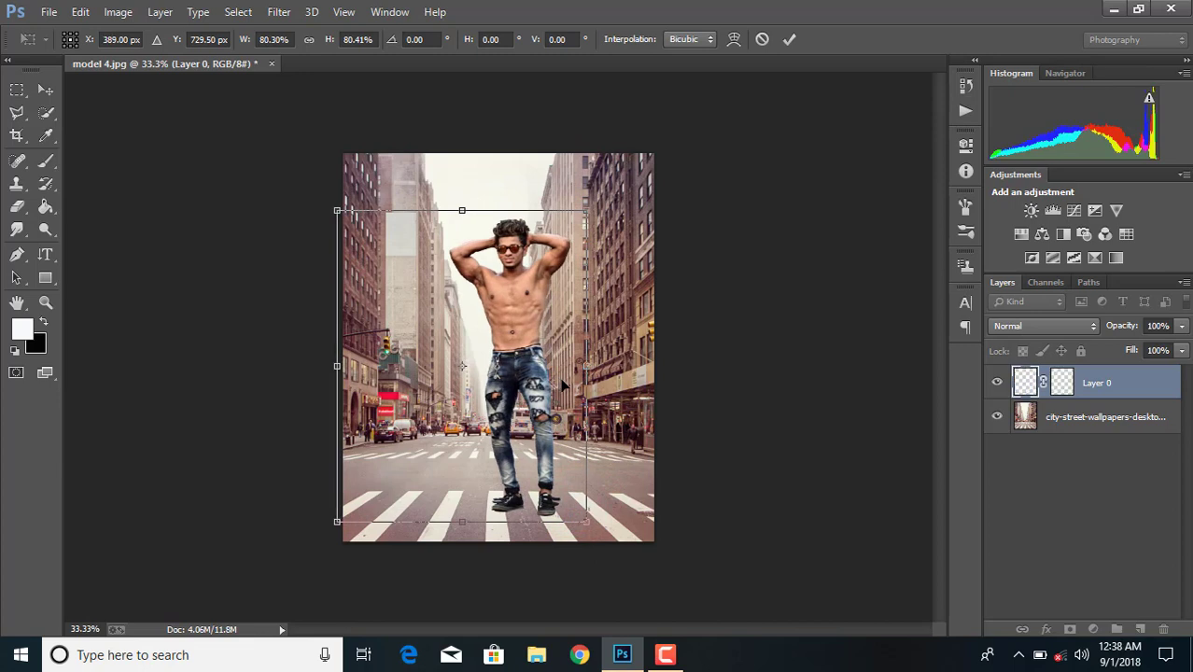
key("shift+Left")
key("shift+Left")
key("Left")
key("Left")
key("Left")
key("Left")
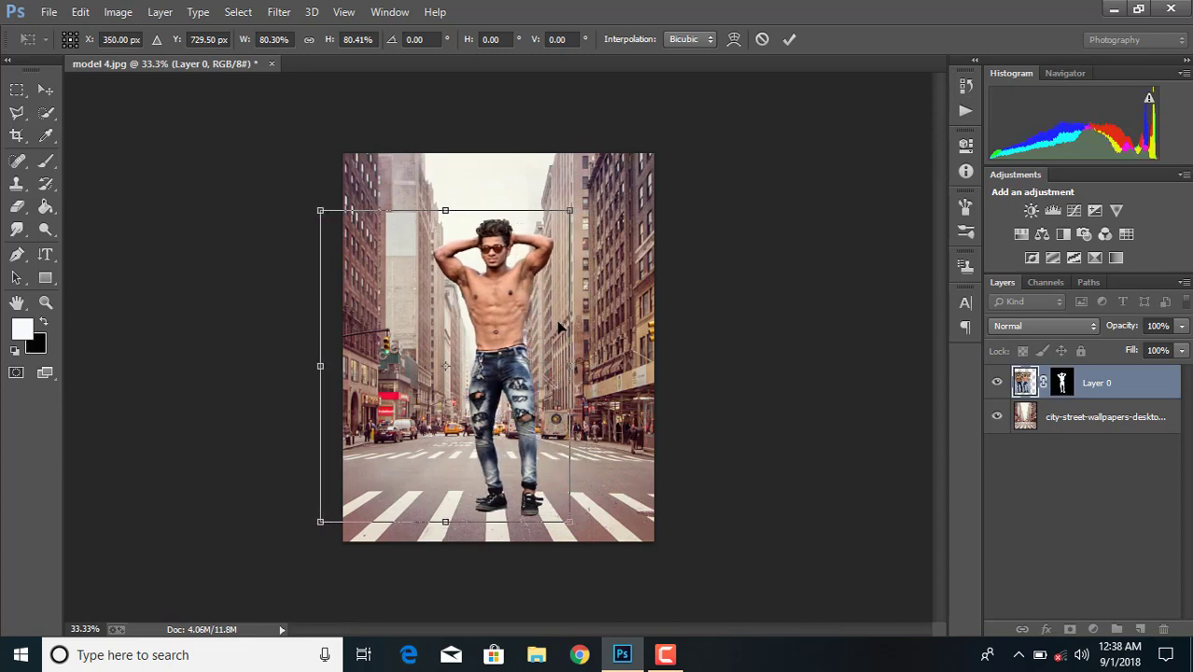
left_click(789, 39)
left_click_drag(1125, 384, 1140, 629)
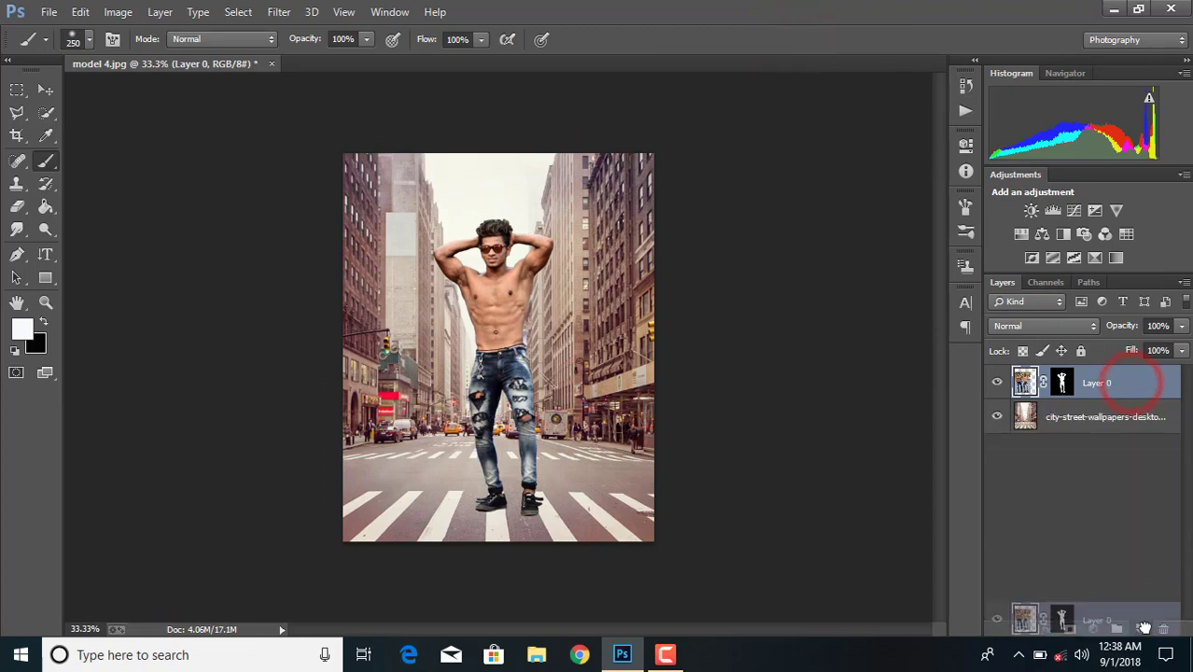
Step: Replace Layer 0 copy's mask with a fresh one and set its blend mode to Multiply
left_click(1067, 382)
right_click(1067, 383)
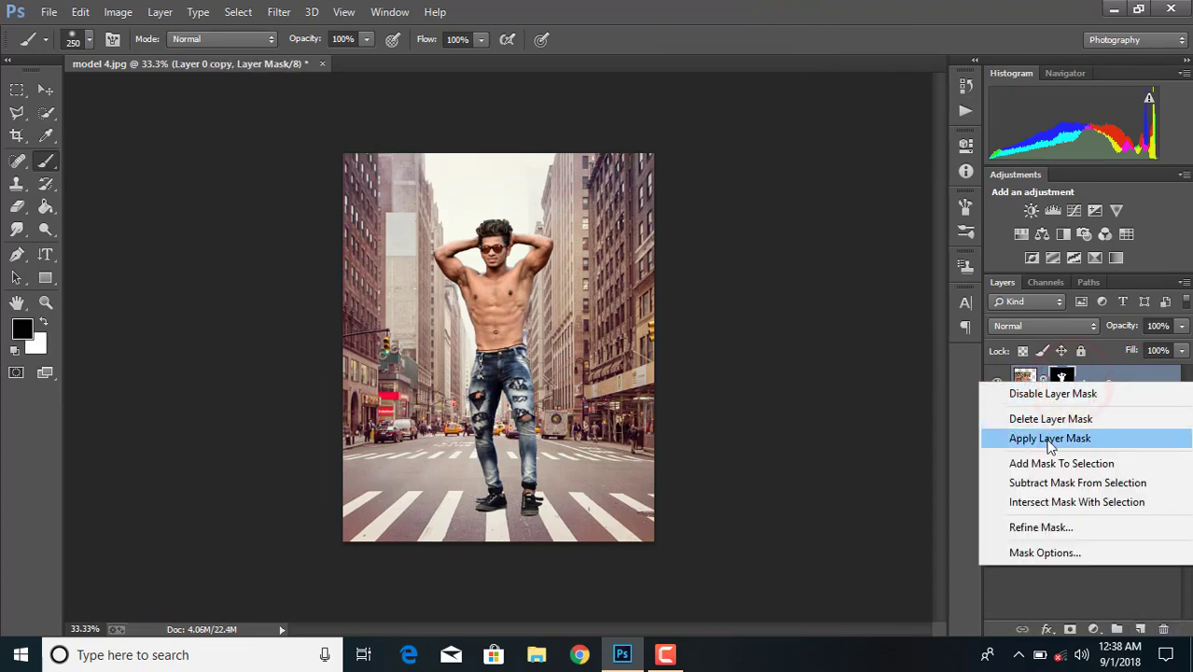
left_click(1050, 419)
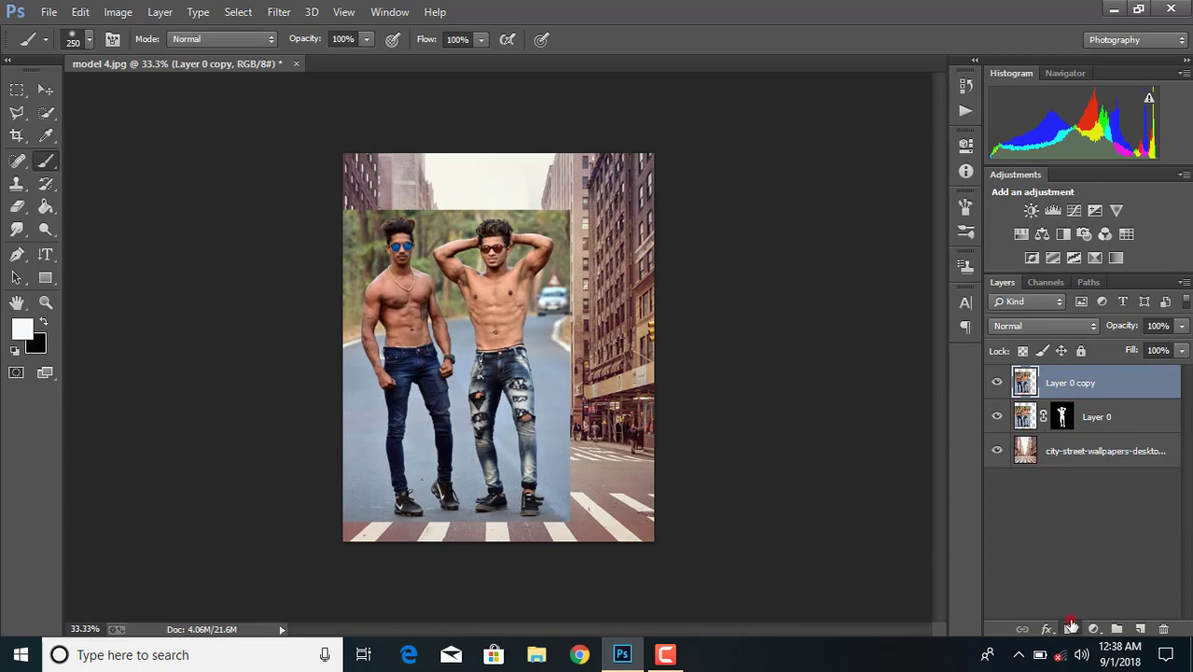
left_click(1071, 628)
left_click(1045, 326)
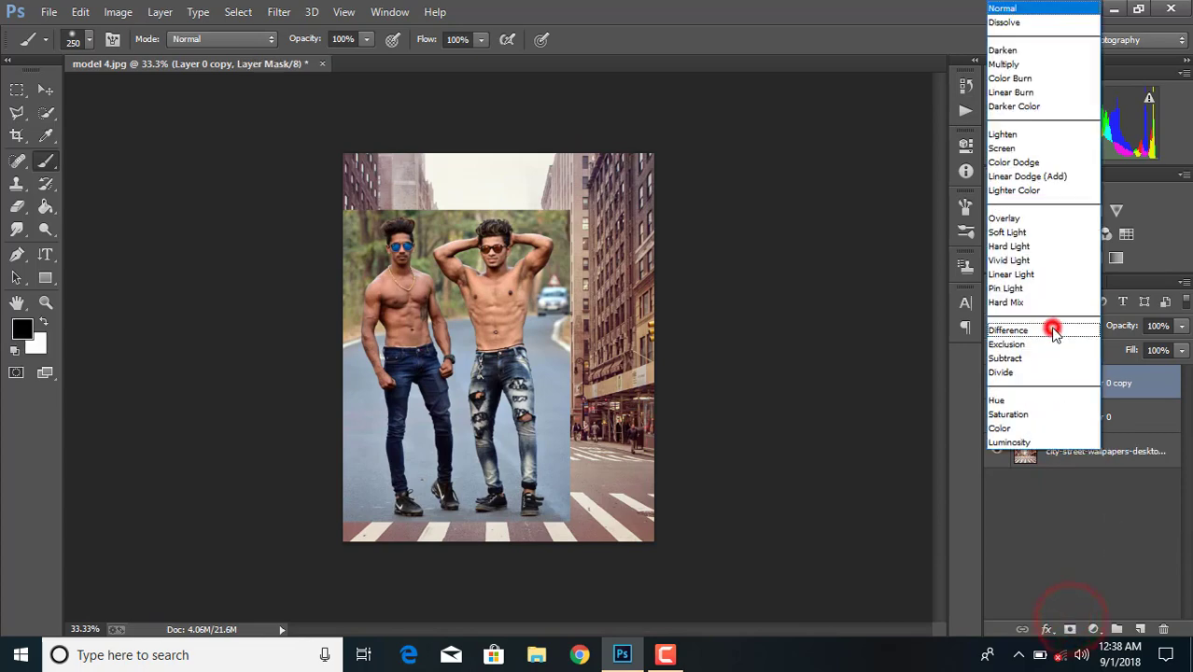
left_click(1007, 65)
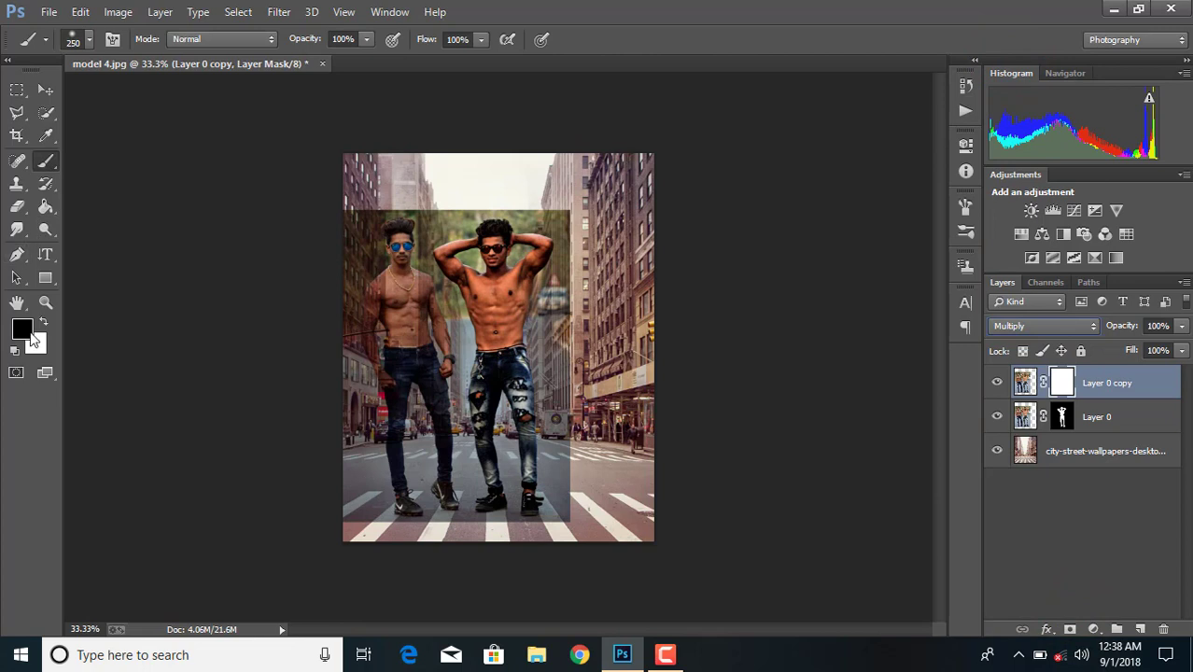
Step: Paint black over the whole man on the copy's mask, then apply the layer mask
mouse_move(362, 223)
left_mouse_down()
mouse_move(601, 290)
mouse_move(319, 373)
mouse_move(360, 452)
mouse_move(341, 532)
mouse_move(328, 453)
left_mouse_up()
mouse_move(322, 362)
left_mouse_down()
mouse_move(405, 496)
mouse_move(435, 402)
mouse_move(413, 458)
mouse_move(439, 529)
mouse_move(437, 397)
mouse_move(491, 401)
mouse_move(560, 373)
mouse_move(553, 434)
mouse_move(458, 466)
mouse_move(560, 458)
mouse_move(546, 493)
mouse_move(576, 526)
left_mouse_up()
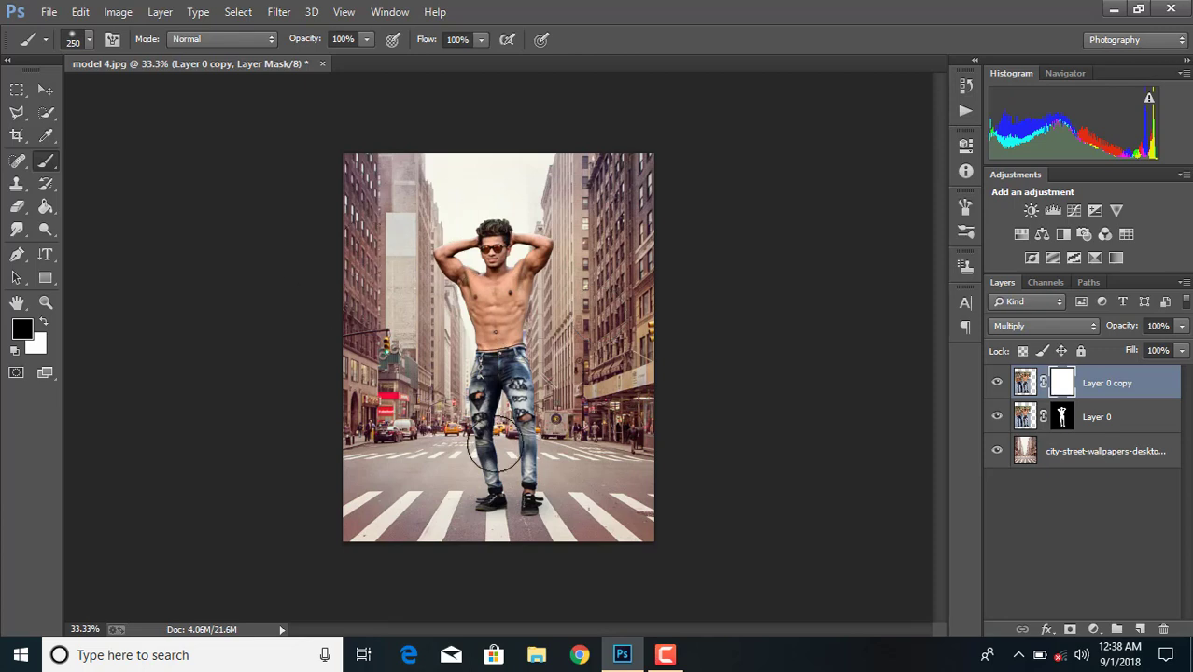
right_click(1061, 386)
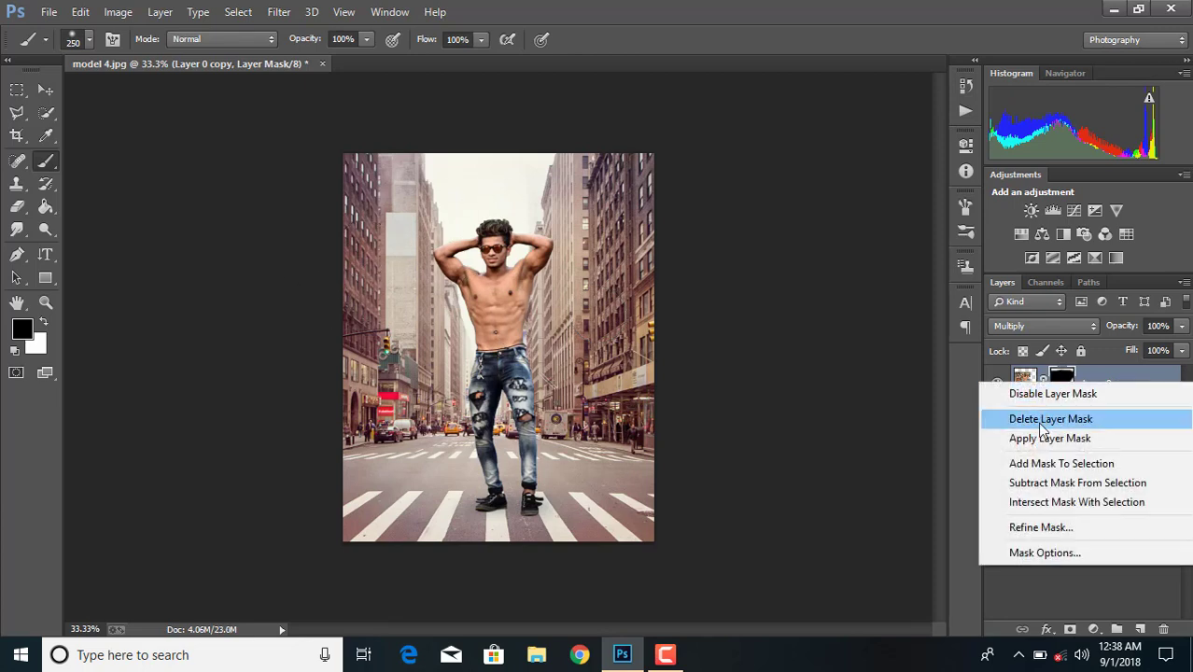
left_click(1036, 436)
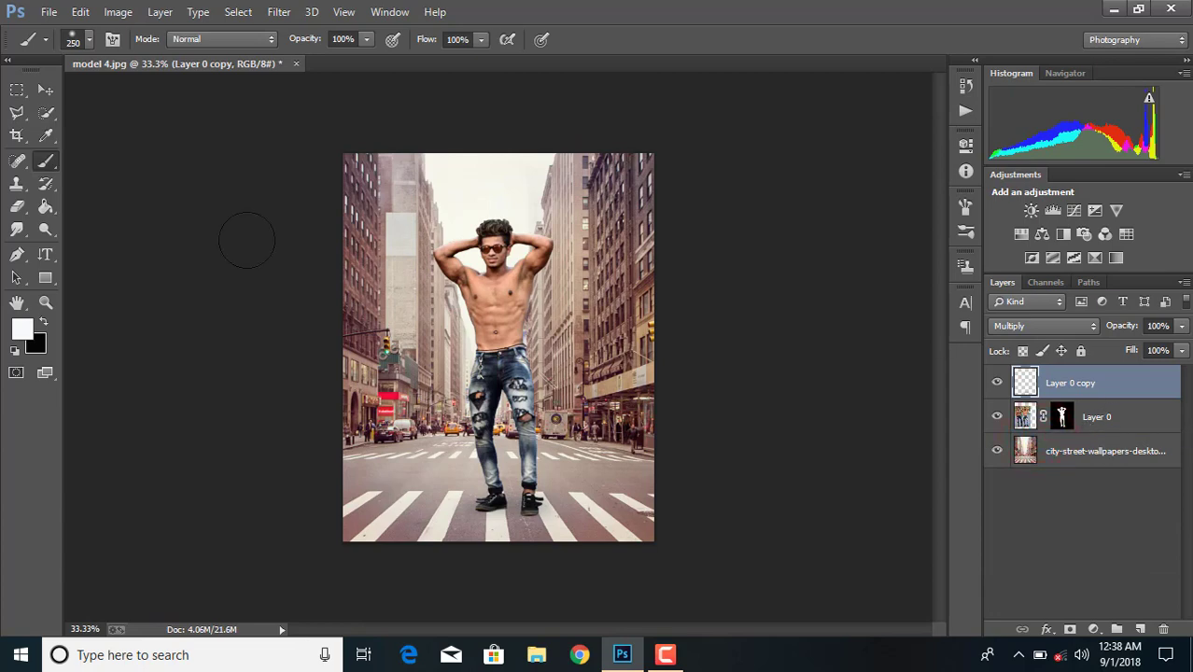
Step: Crop the image, adjusting the left, right and bottom frame edges around the man
left_click(17, 136)
mouse_move(344, 347)
left_mouse_down()
mouse_move(273, 334)
mouse_move(310, 333)
left_mouse_up()
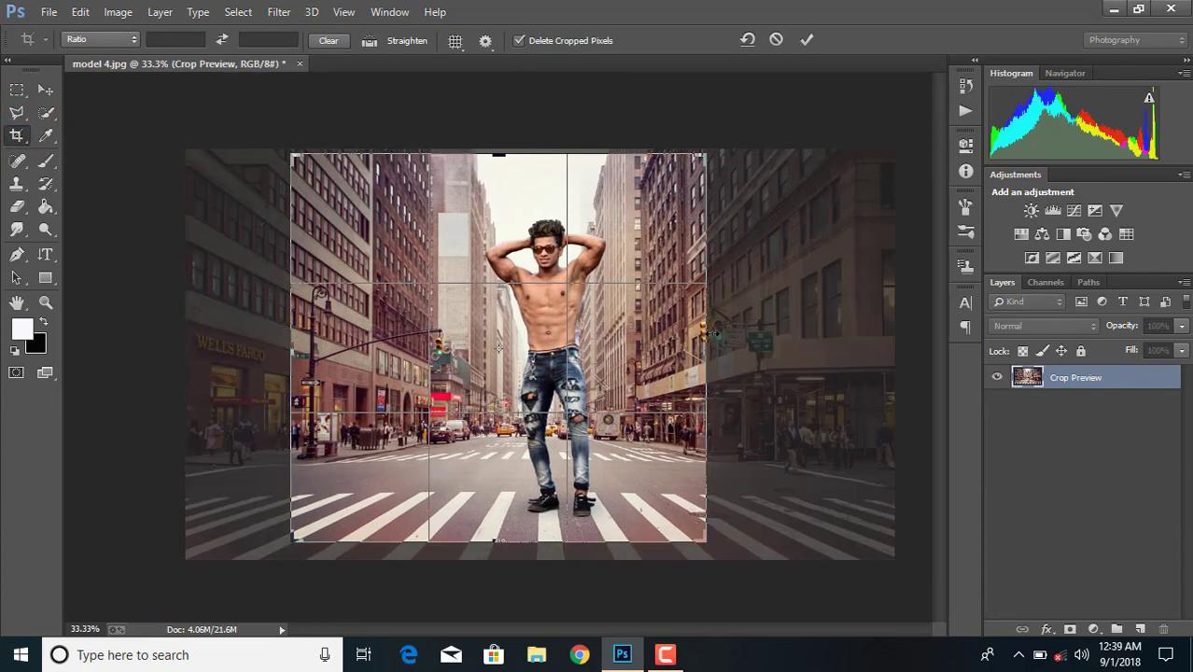
left_click_drag(713, 333, 756, 340)
left_click_drag(495, 534, 503, 542)
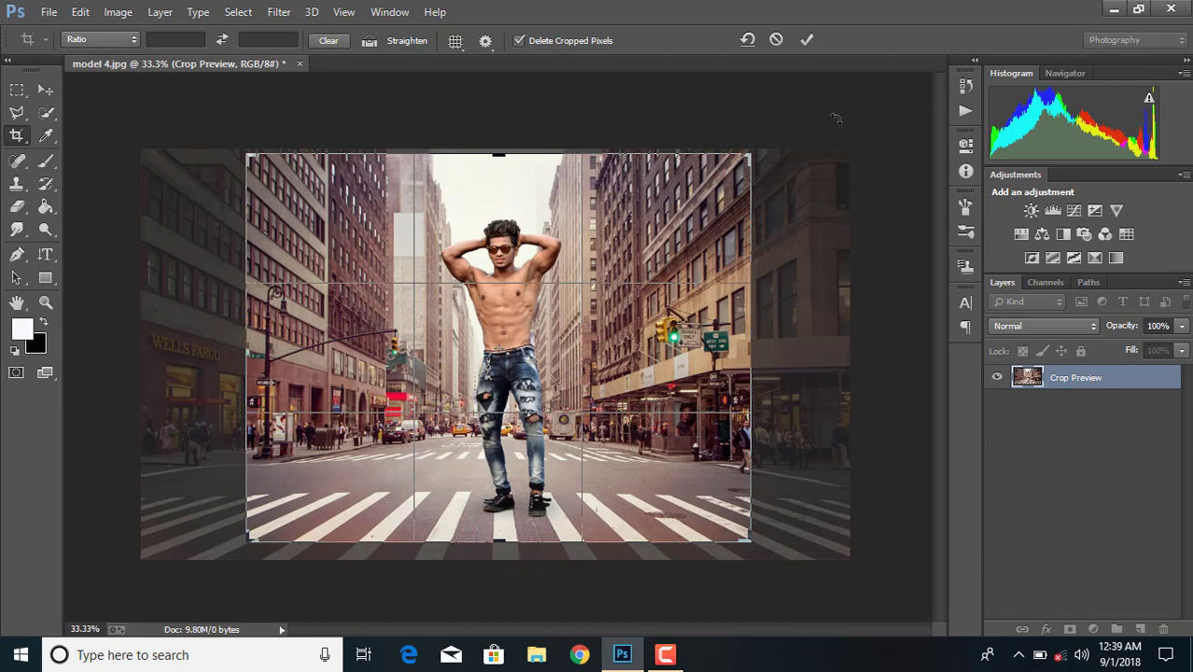
left_click(806, 40)
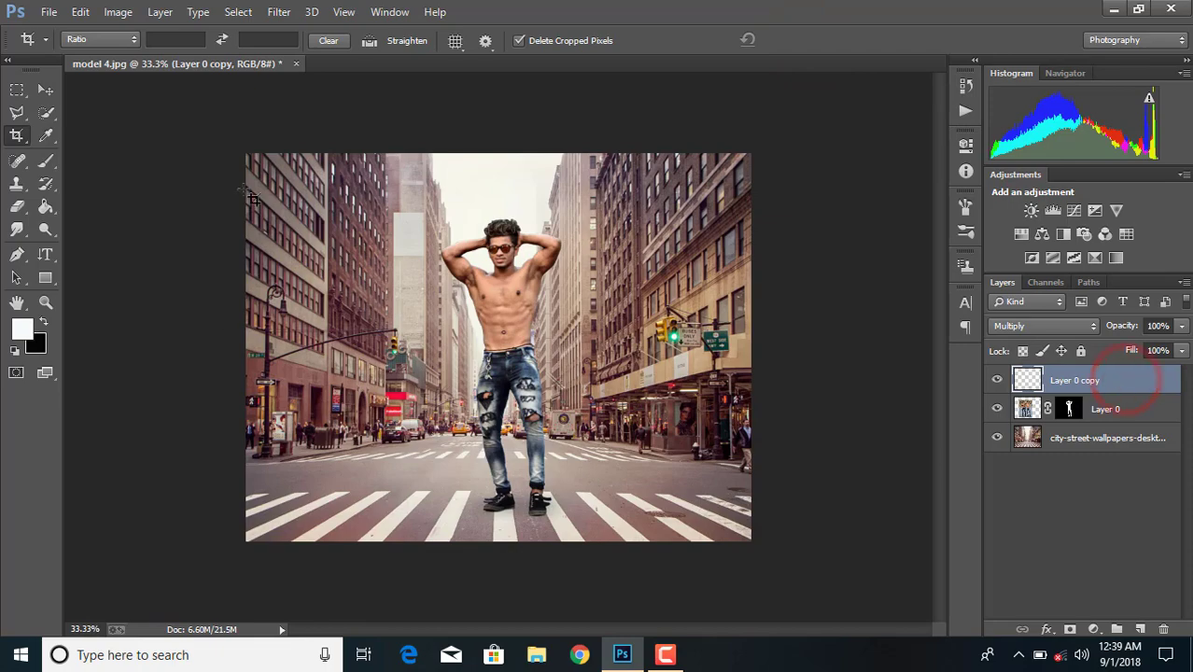
Step: Place Linked the sea photo and scale it over the upper part of the canvas
left_click(45, 89)
left_click(49, 11)
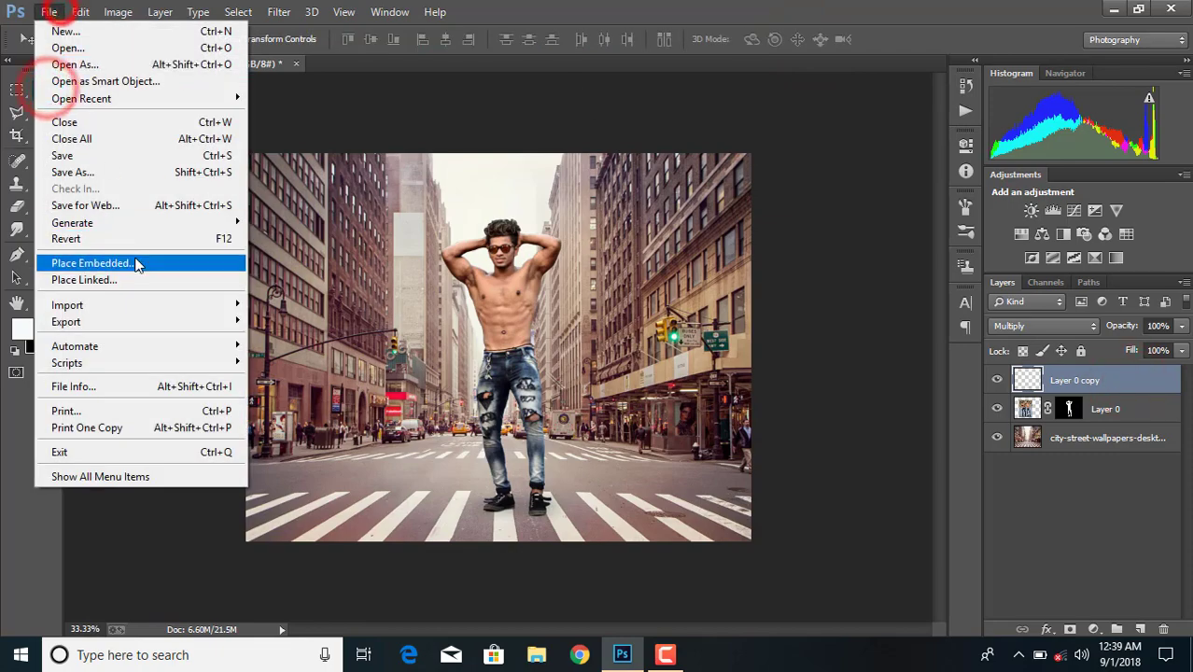
left_click(134, 278)
scroll(651, 292, "down", 5)
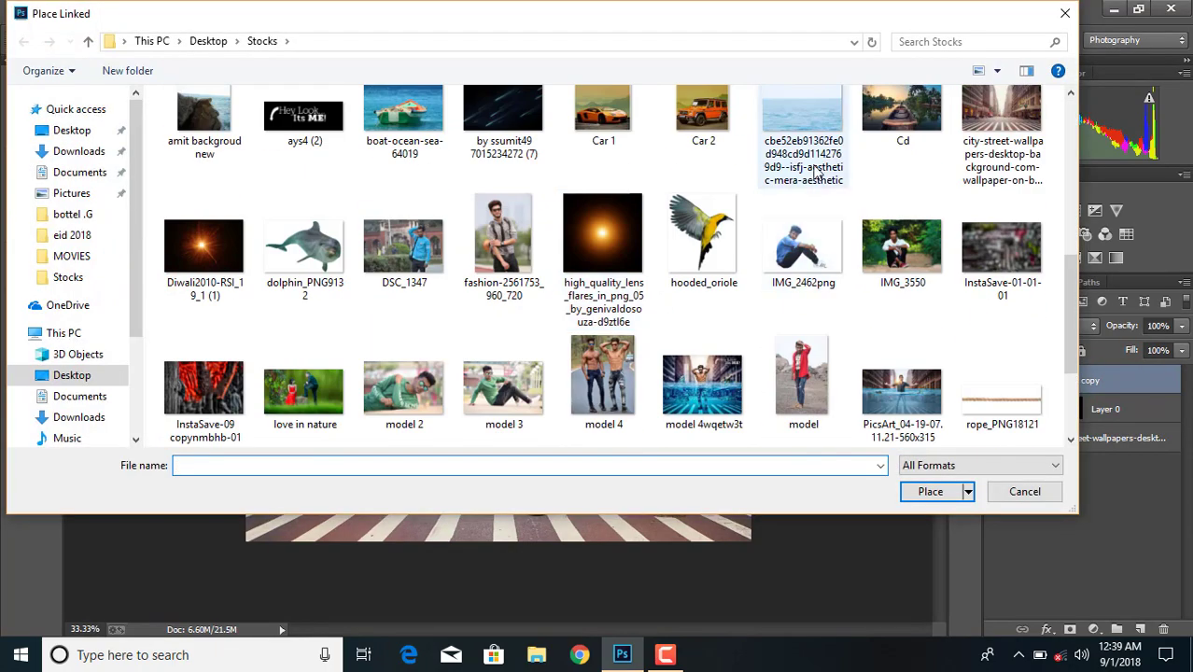
double_click(803, 140)
left_click_drag(592, 277, 867, 147)
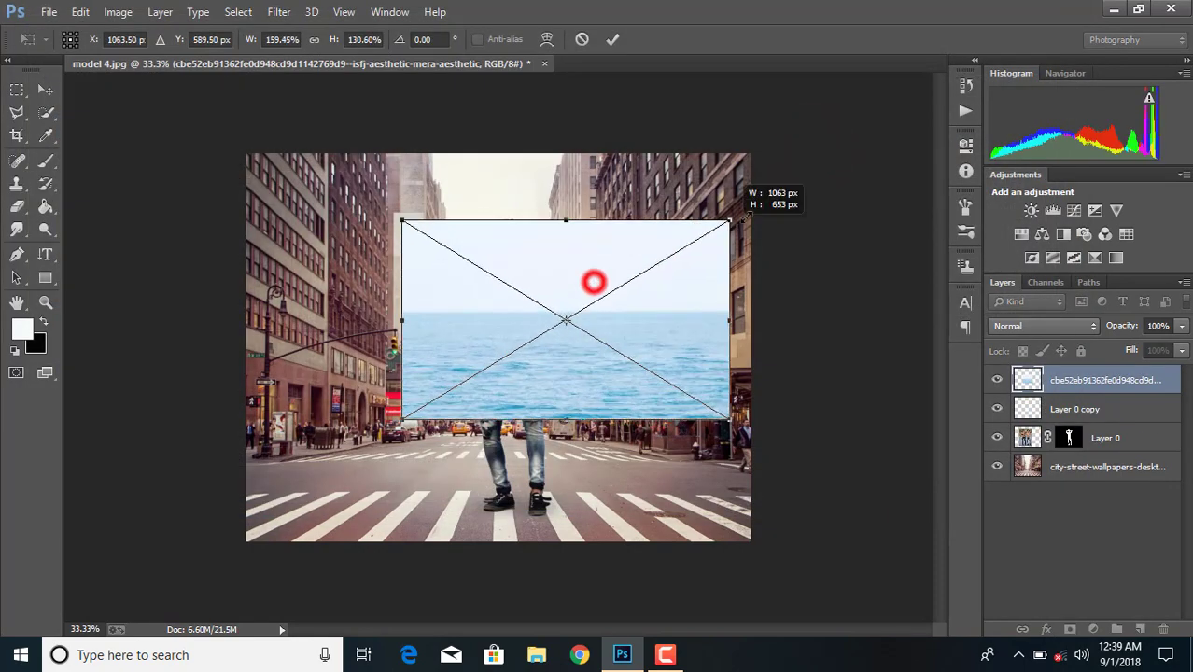
left_click_drag(402, 147, 194, 82)
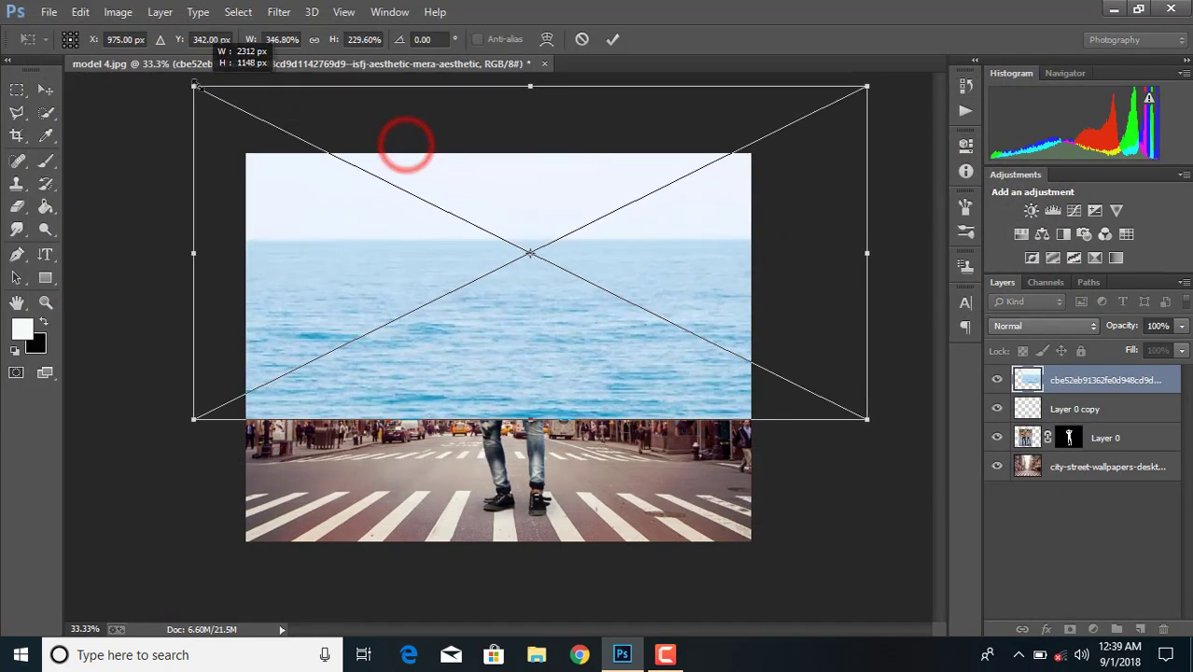
left_click(611, 39)
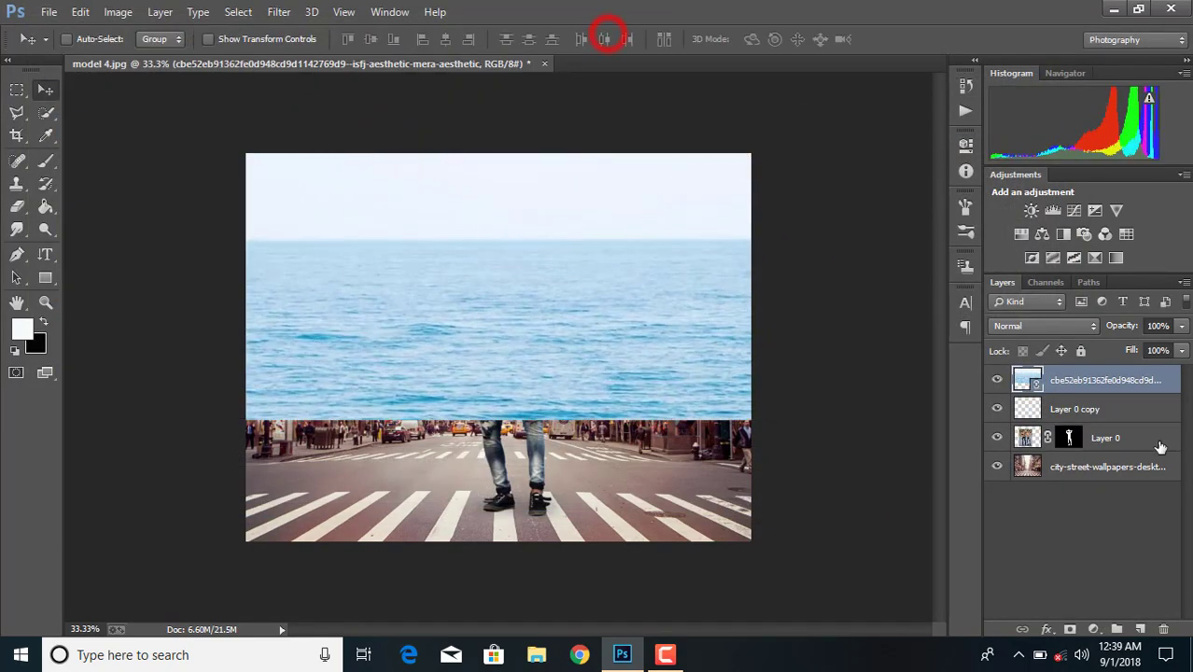
Step: Rasterize the sea layer and add a blank layer mask to it
right_click(1135, 380)
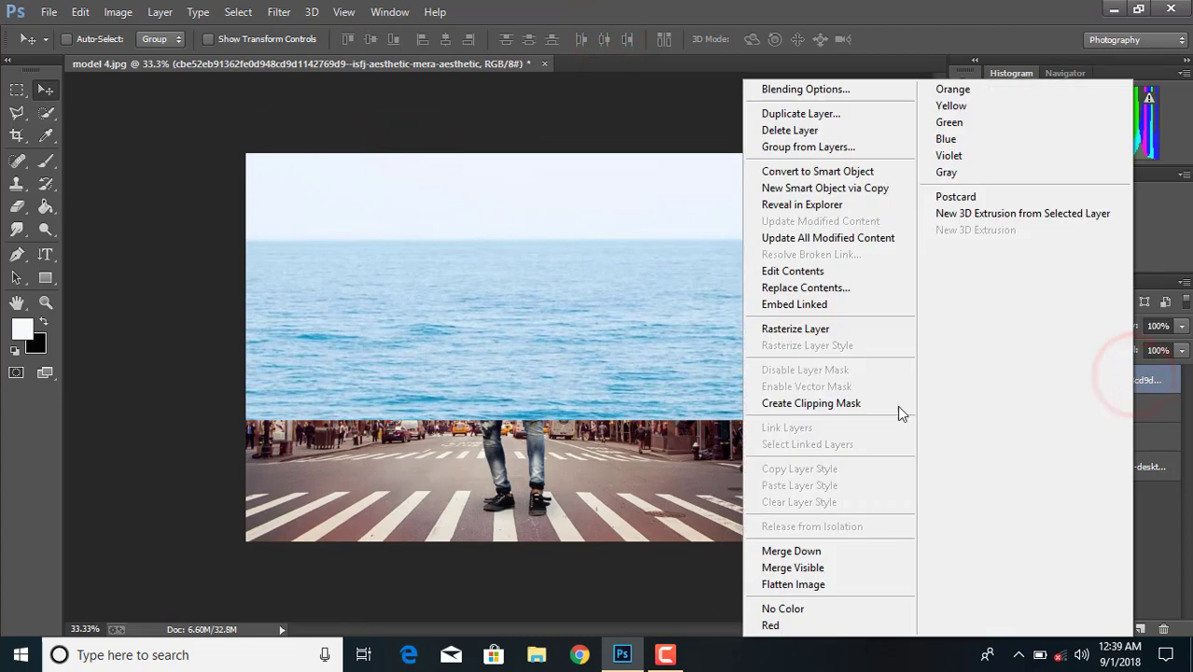
left_click(820, 330)
left_click(1070, 627)
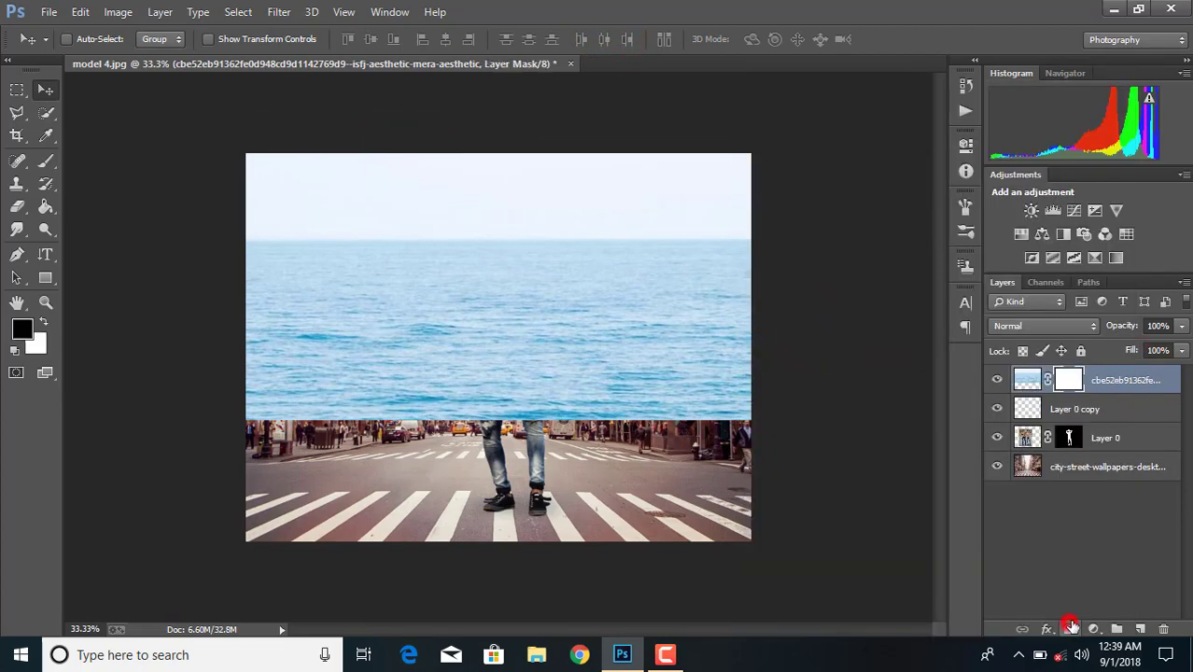
Step: Brush black on the sea mask to hide the water above the shoulders and fade its bottom edge
left_click(44, 162)
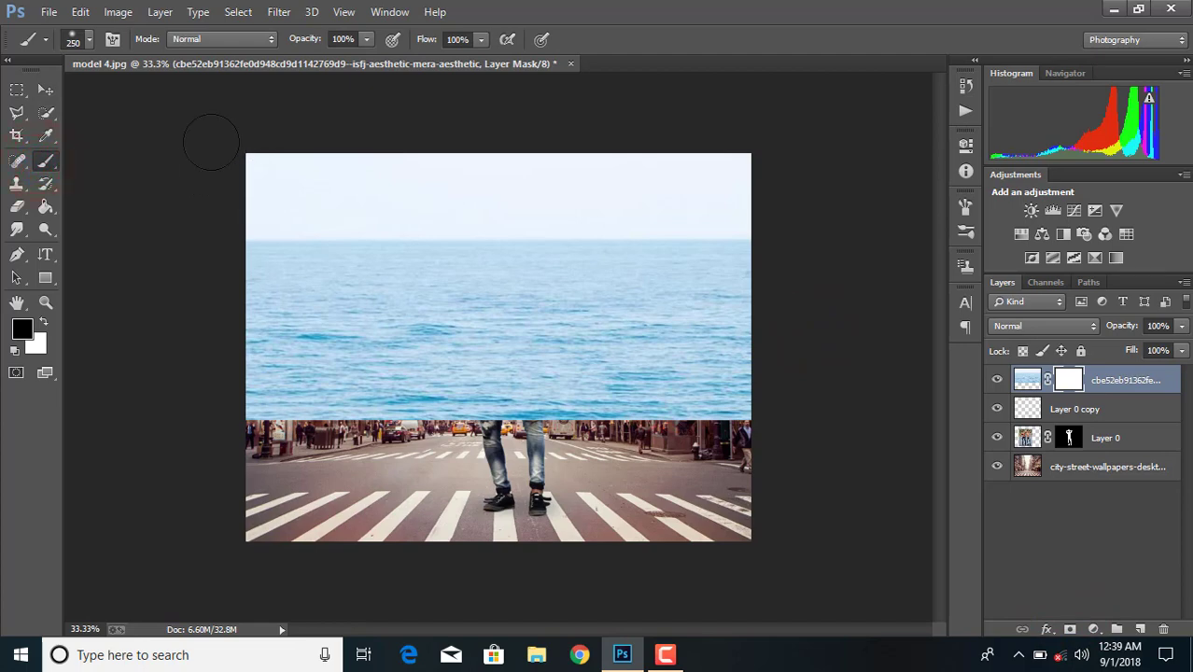
mouse_move(211, 142)
left_mouse_down()
mouse_move(618, 202)
mouse_move(706, 152)
mouse_move(322, 175)
mouse_move(601, 124)
left_mouse_up()
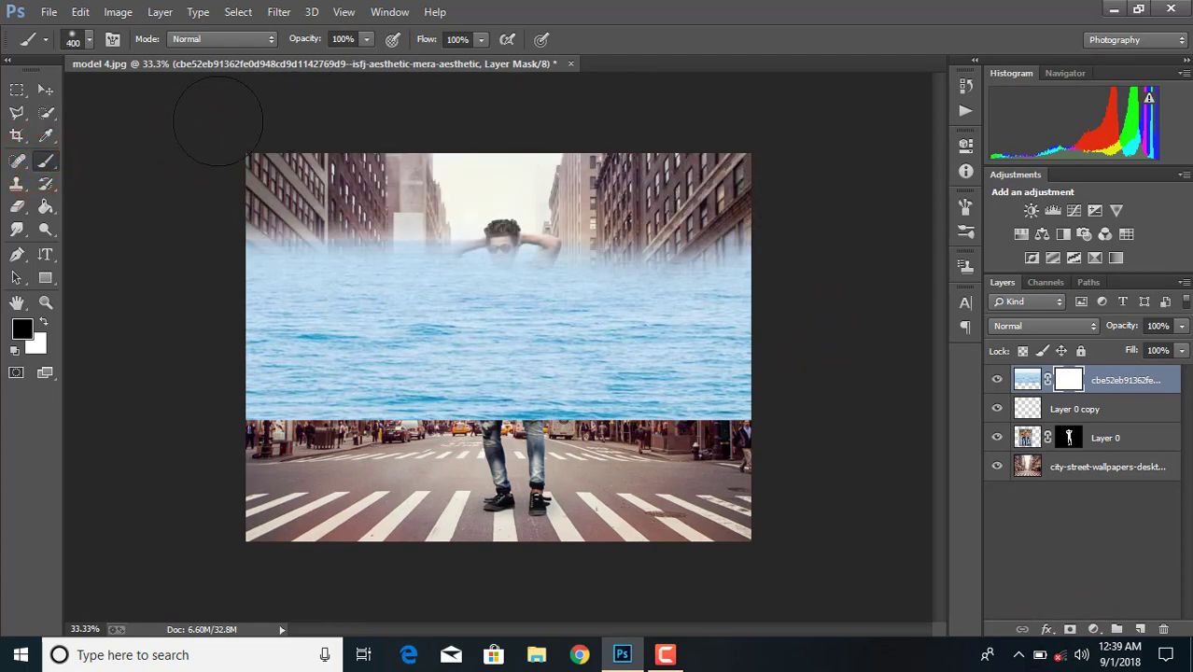
mouse_move(121, 172)
left_mouse_down()
mouse_move(504, 252)
mouse_move(654, 252)
mouse_move(224, 199)
mouse_move(380, 208)
mouse_move(710, 276)
mouse_move(207, 226)
mouse_move(554, 213)
mouse_move(743, 227)
mouse_move(269, 241)
mouse_move(954, 235)
mouse_move(303, 241)
mouse_move(919, 238)
left_mouse_up()
mouse_move(860, 442)
left_mouse_down()
mouse_move(621, 466)
mouse_move(253, 479)
mouse_move(573, 479)
mouse_move(280, 448)
mouse_move(647, 458)
mouse_move(653, 476)
mouse_move(483, 471)
left_mouse_up()
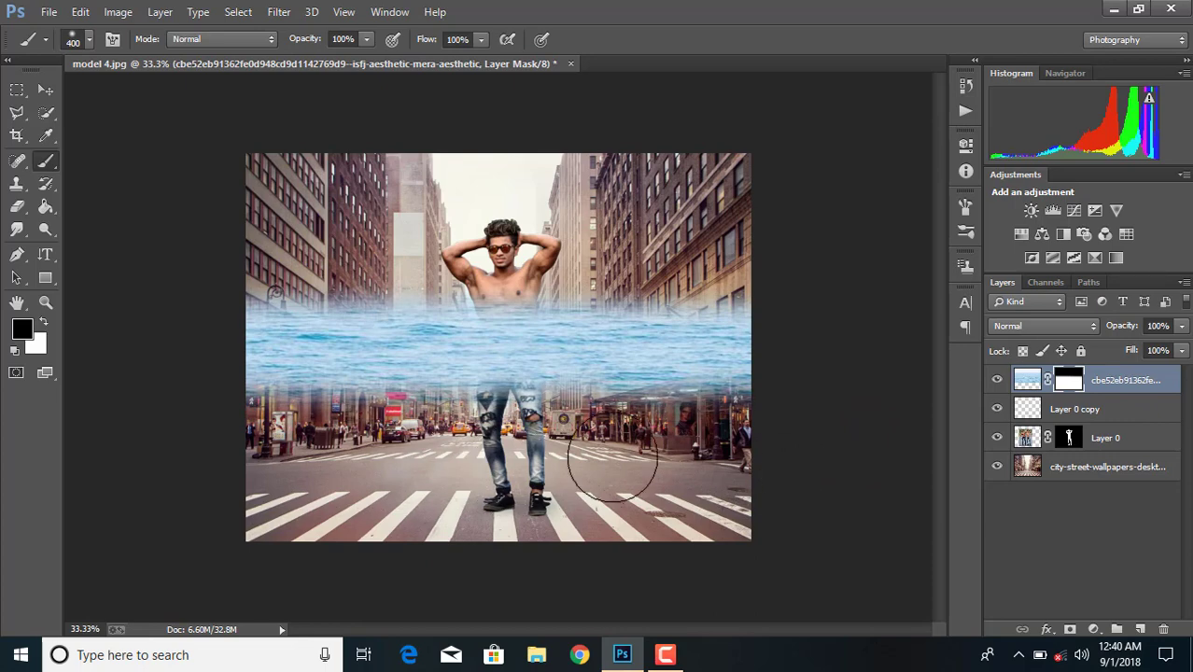
left_click_drag(610, 458, 280, 397)
mouse_move(280, 396)
left_mouse_down()
mouse_move(607, 454)
mouse_move(738, 388)
left_mouse_up()
left_click_drag(738, 387, 607, 459)
left_click_drag(273, 445, 511, 455)
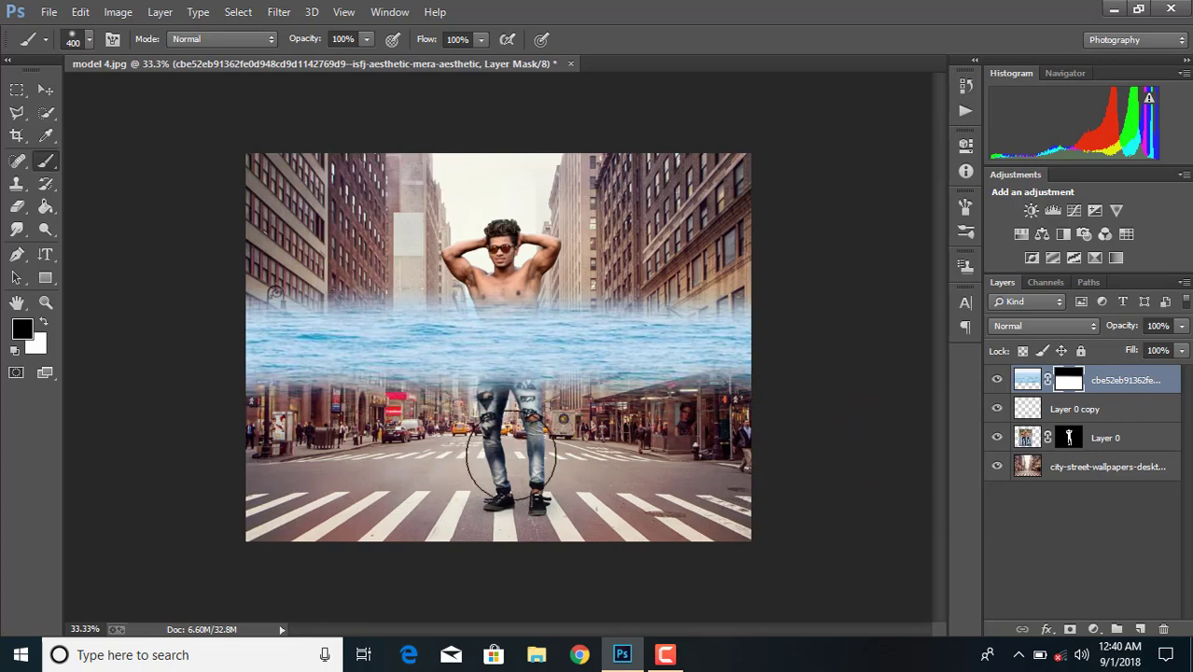
mouse_move(764, 268)
left_mouse_down()
mouse_move(475, 200)
mouse_move(187, 266)
mouse_move(541, 282)
left_mouse_up()
Step: Apply the sea layer's mask, then squash the water strip and shift it up slightly
right_click(1073, 383)
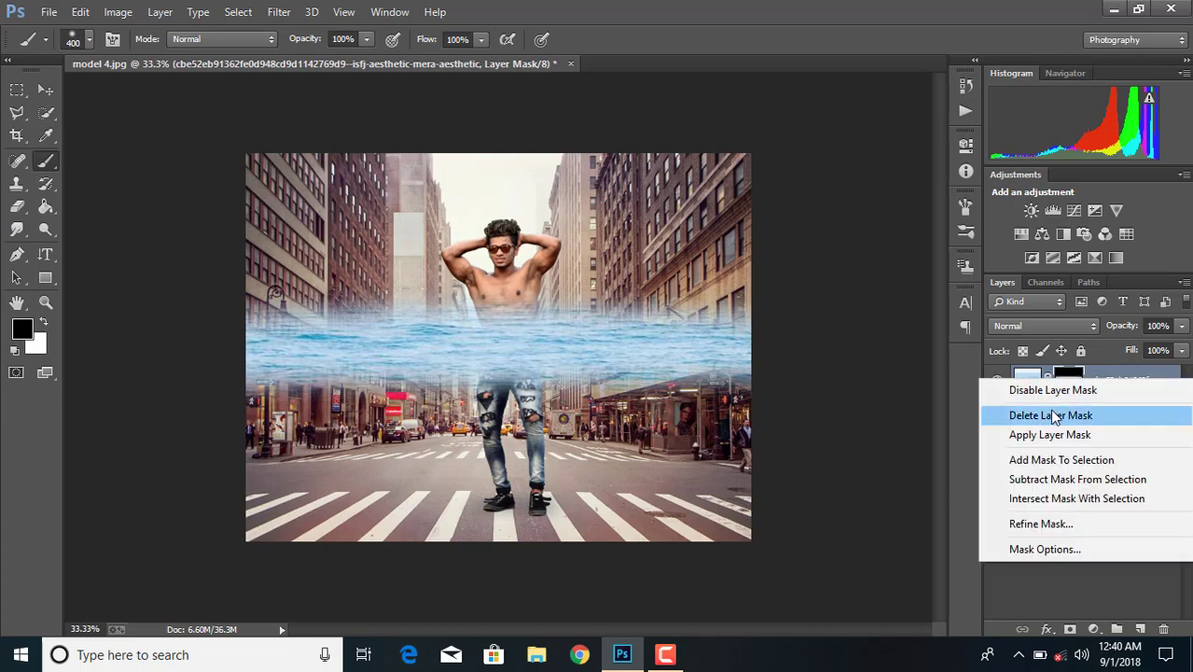
left_click(1065, 435)
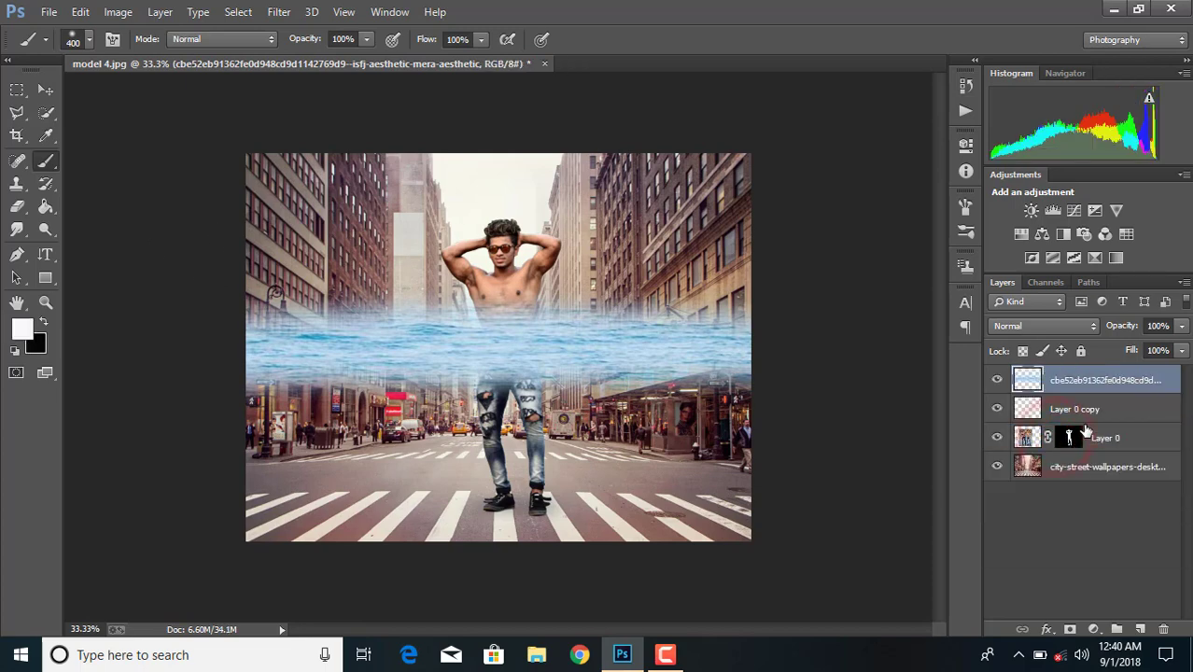
key("ctrl+t")
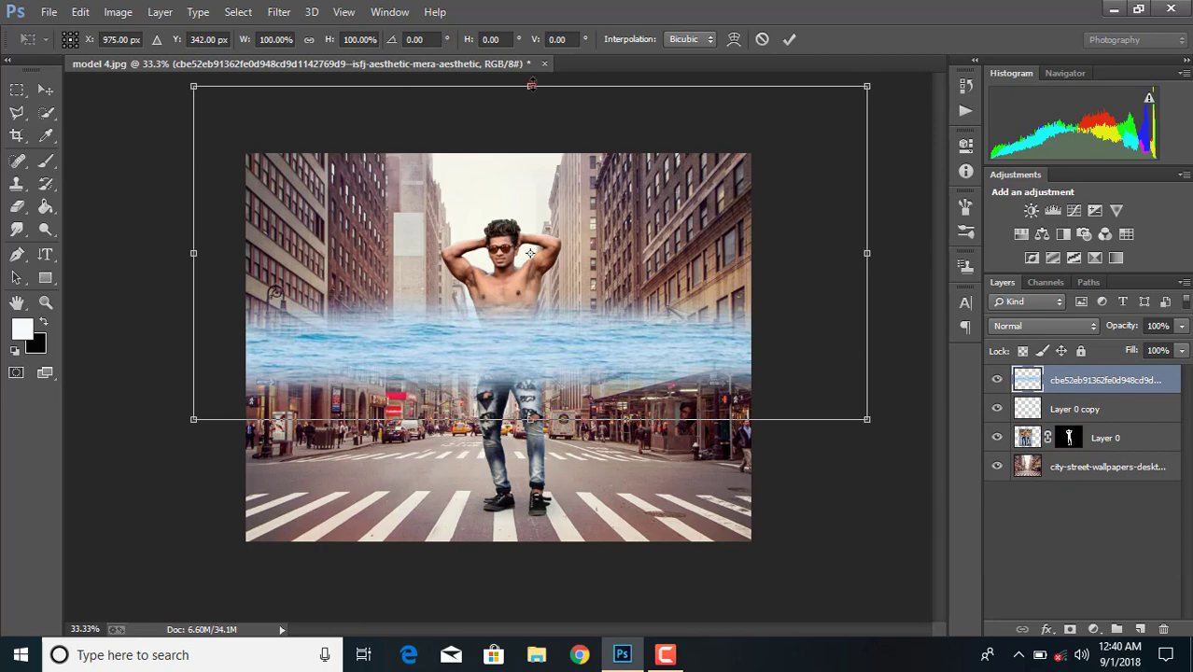
left_click_drag(531, 85, 520, 150)
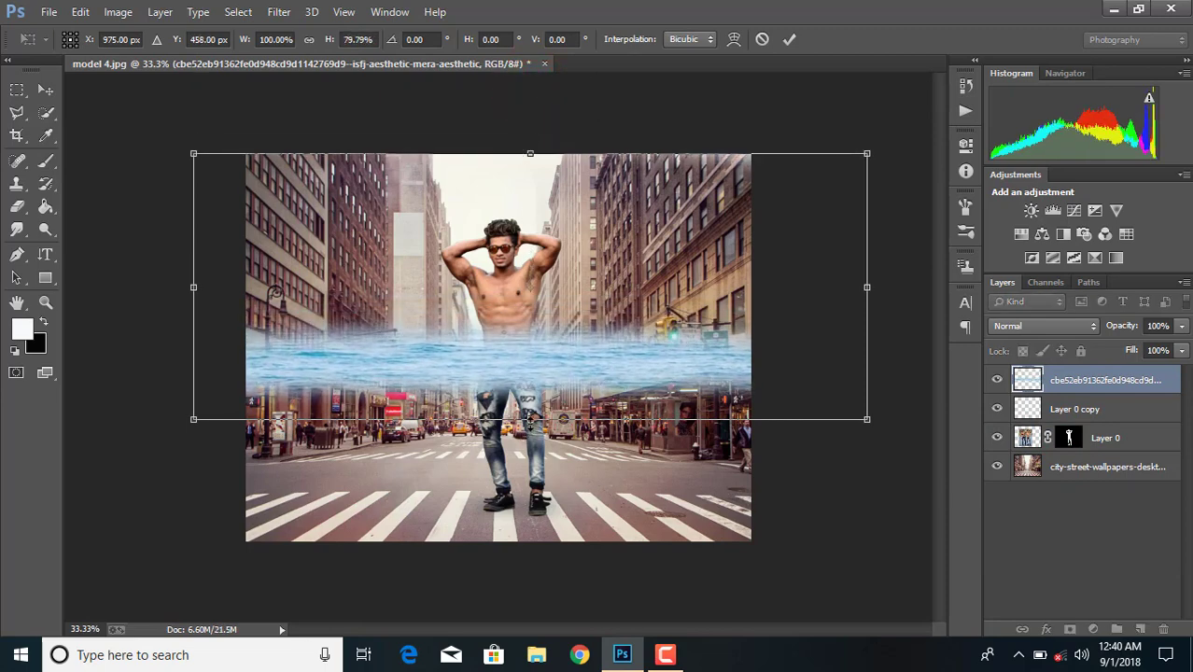
left_click_drag(530, 422, 529, 411)
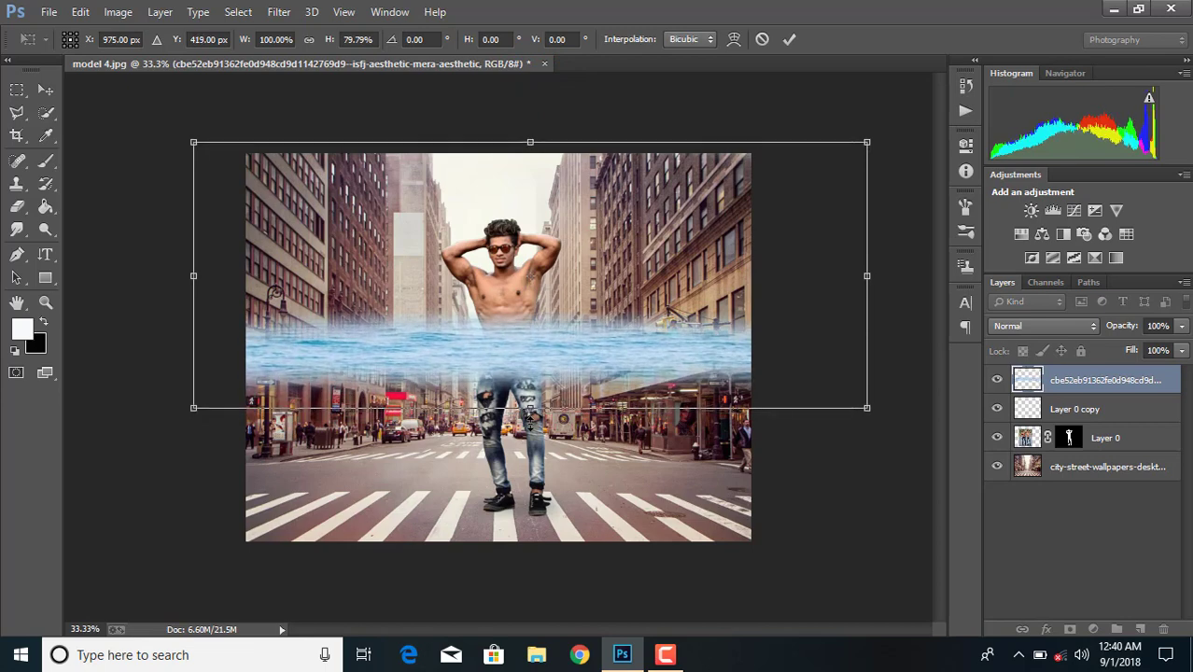
left_click(789, 38)
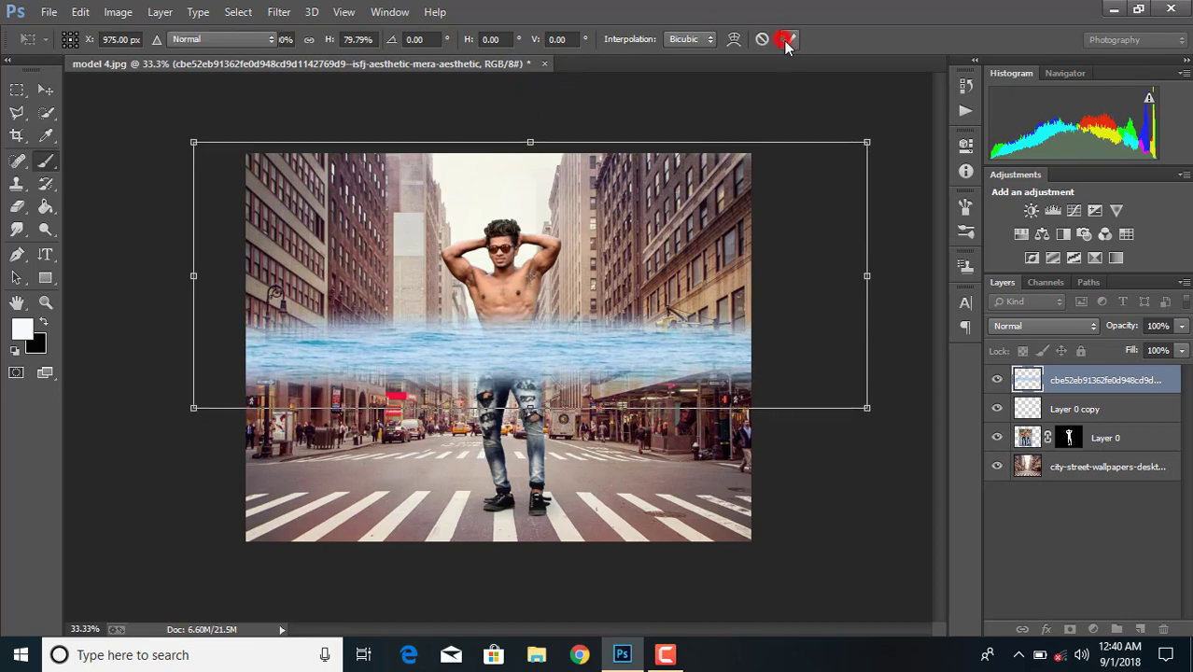
Step: Lower the water layer's opacity to 92% and add a new empty Layer 1
left_click(1181, 326)
left_click_drag(1181, 345, 1173, 353)
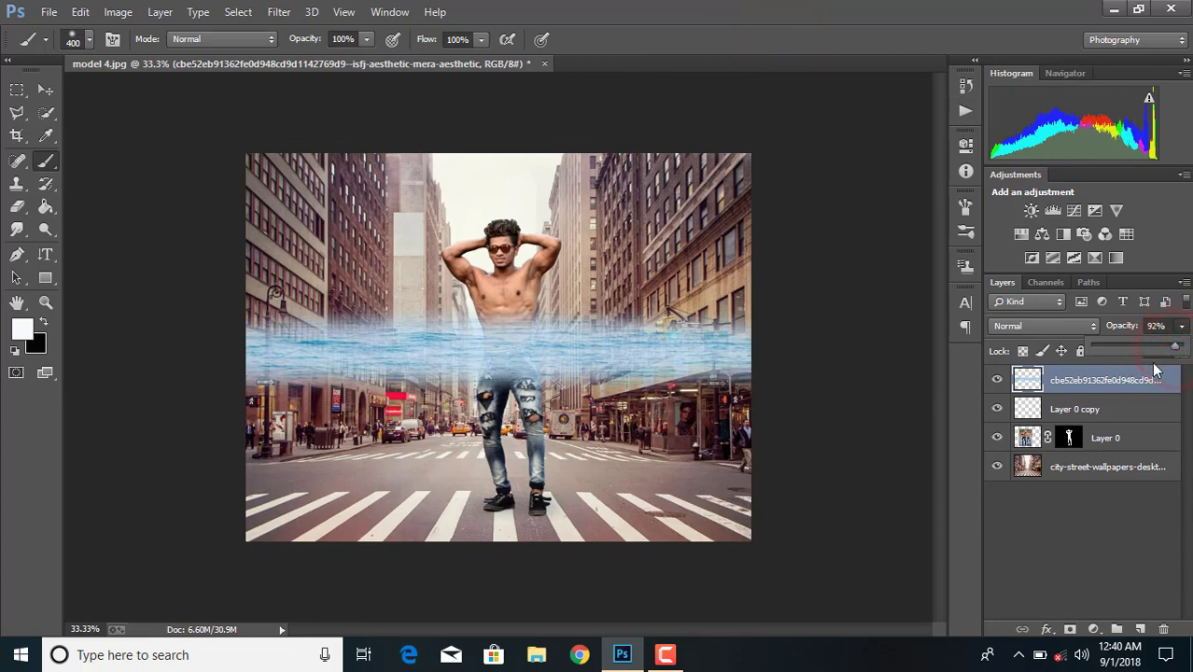
left_click(1166, 390)
left_click(1140, 630)
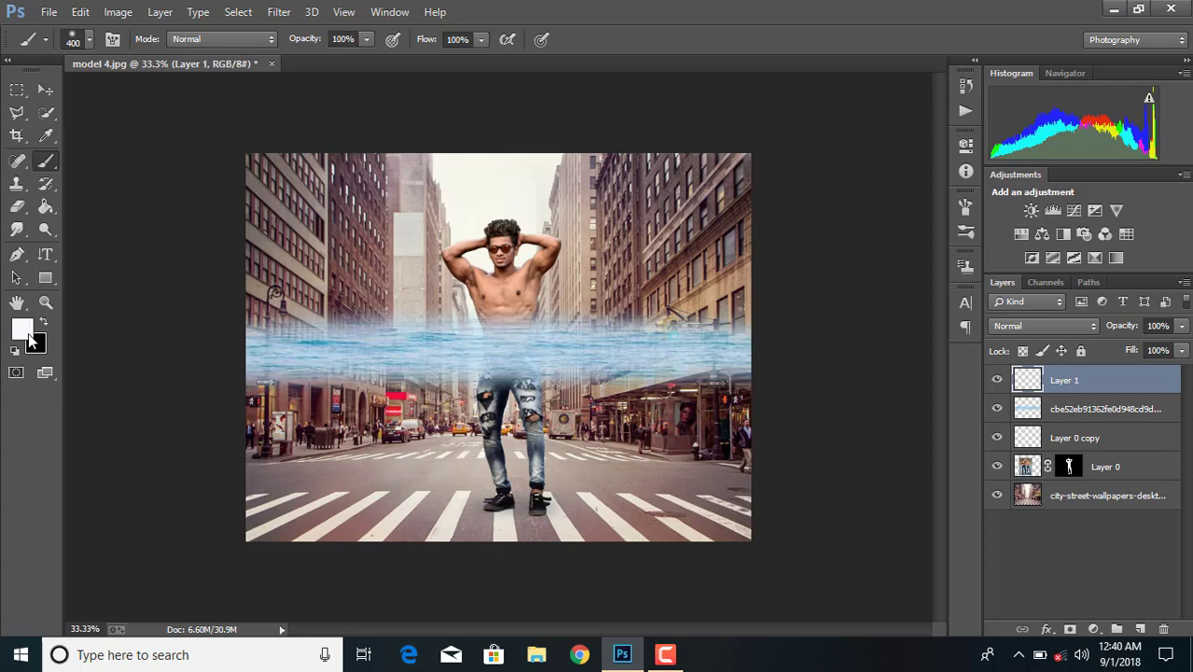
Step: Sample the water's blue and brush it over the lower street on Layer 1
left_click(46, 136)
left_click(315, 341)
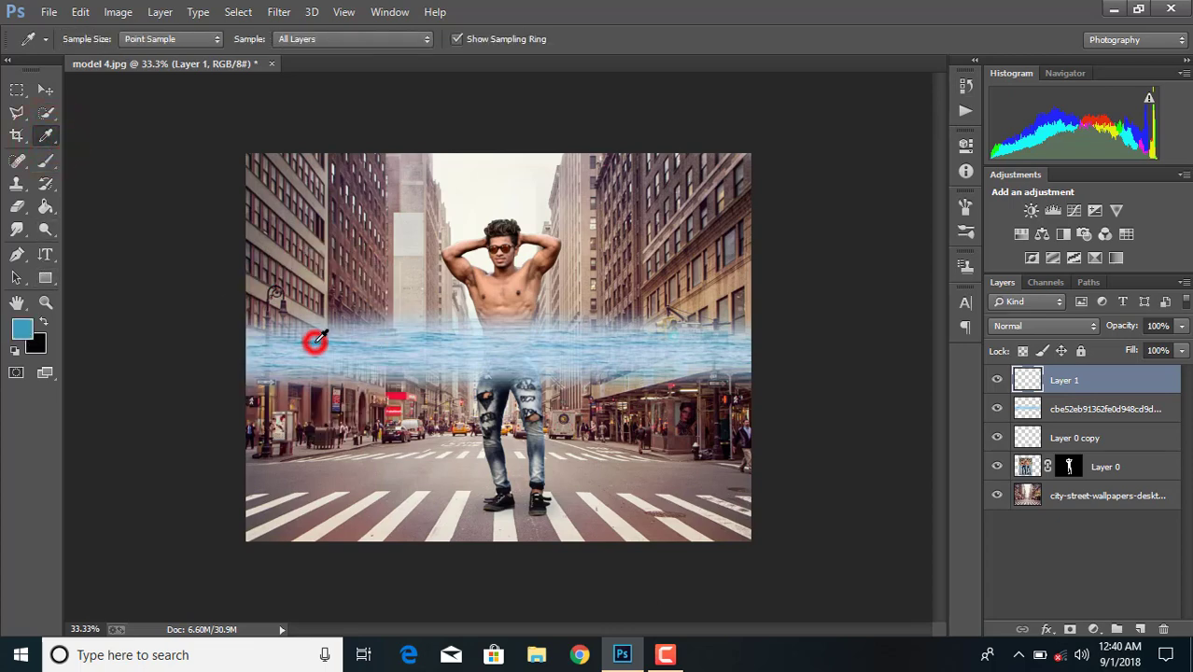
left_click(46, 160)
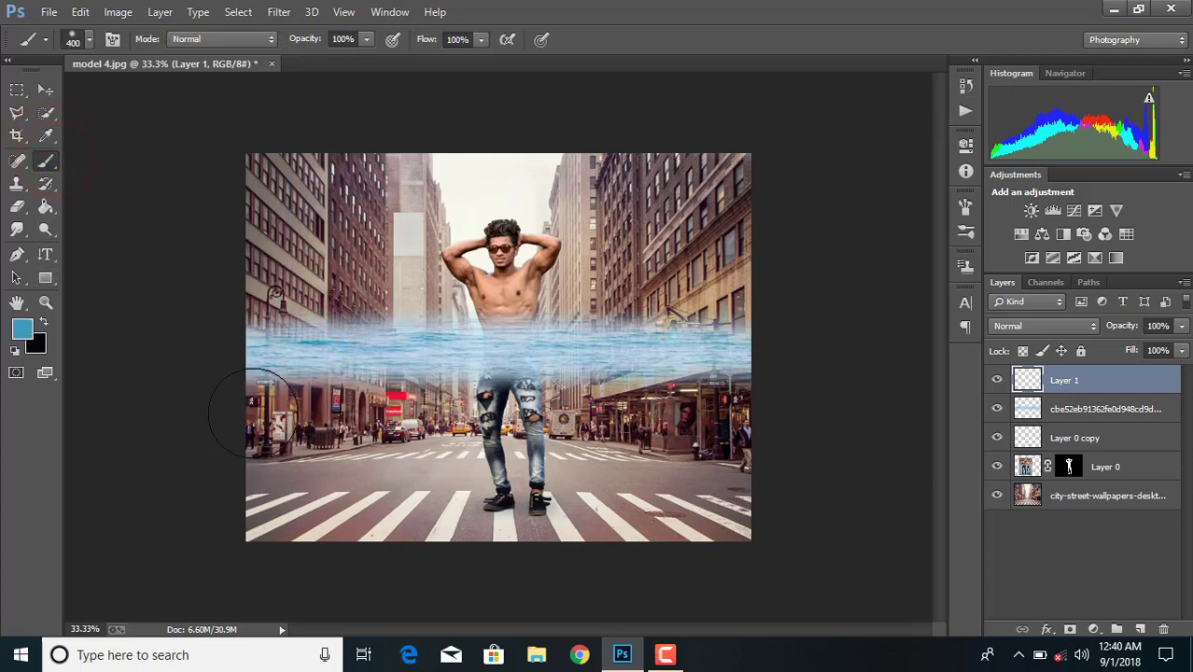
mouse_move(248, 408)
left_mouse_down()
mouse_move(407, 458)
mouse_move(280, 474)
mouse_move(349, 458)
mouse_move(687, 505)
left_mouse_up()
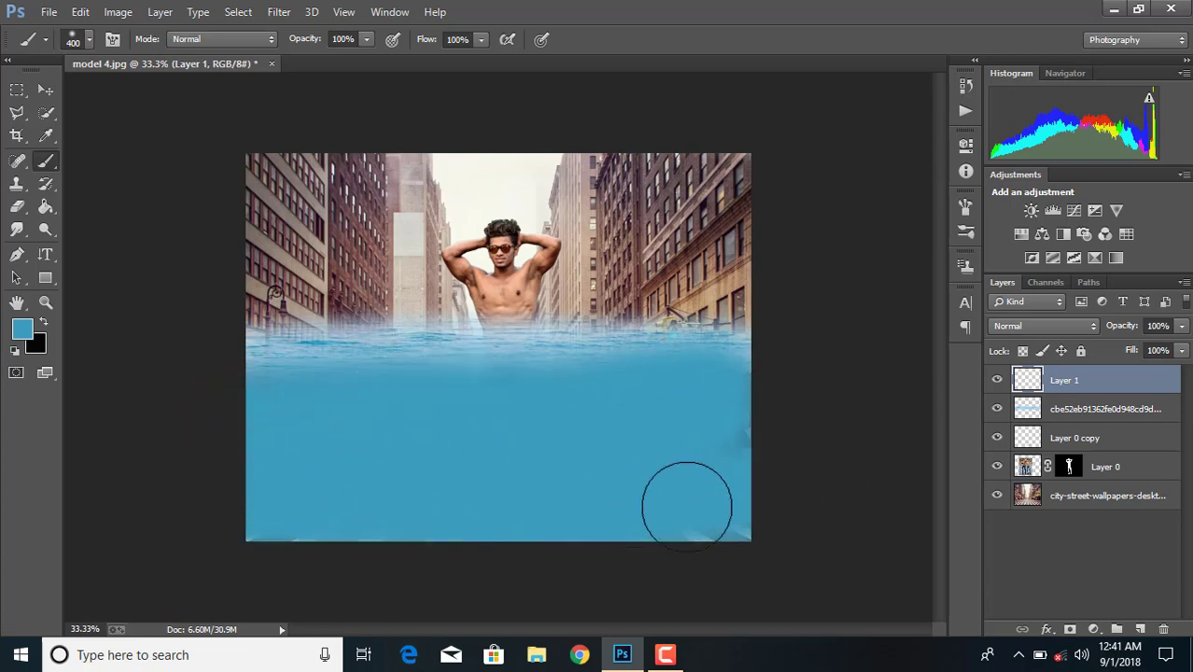
Step: Set Layer 1 to Hard Light, move it below the water strip at 91% opacity
left_click(1079, 325)
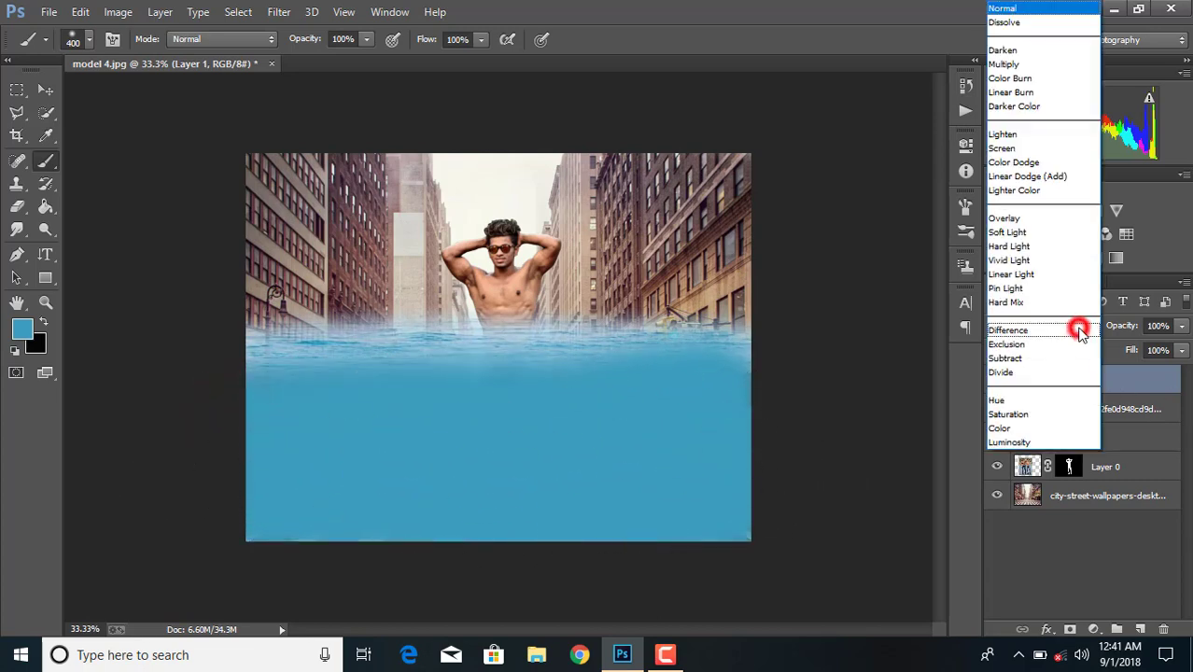
left_click(1025, 246)
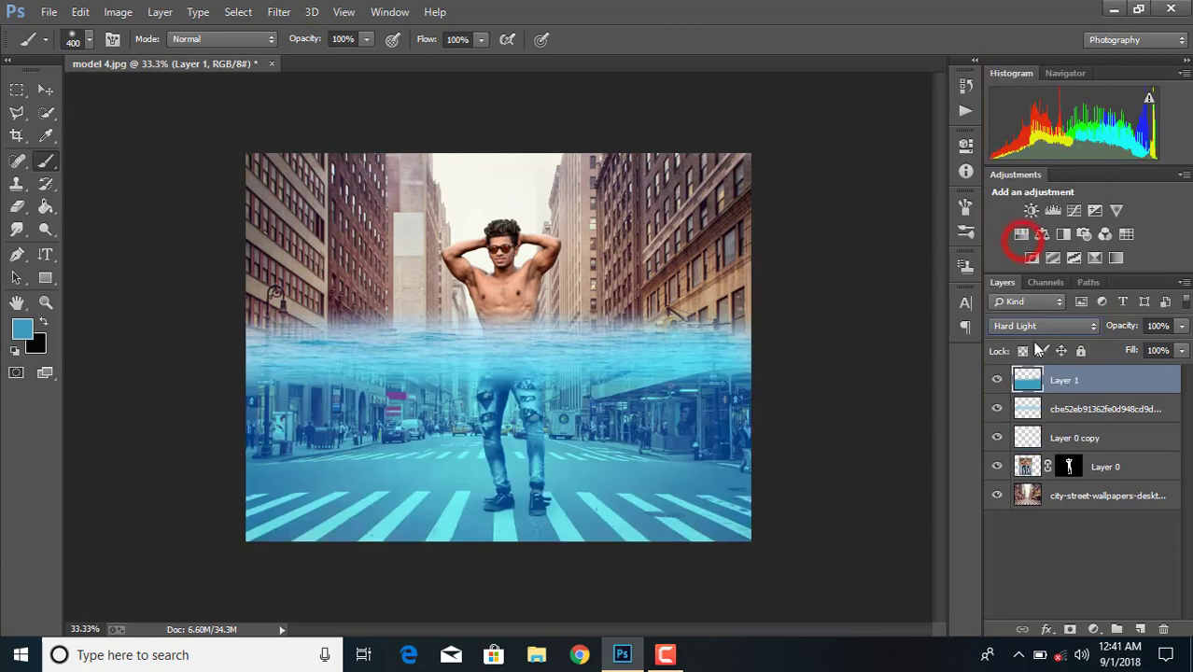
left_click_drag(1093, 382, 1091, 412)
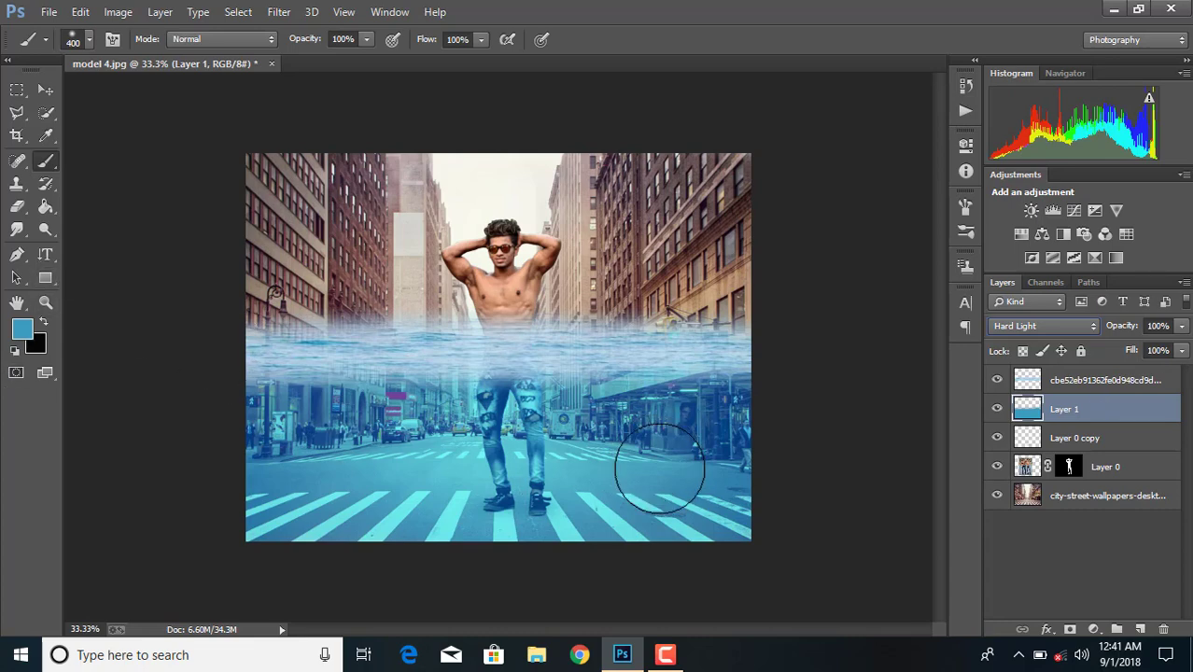
left_click_drag(1181, 333, 1175, 353)
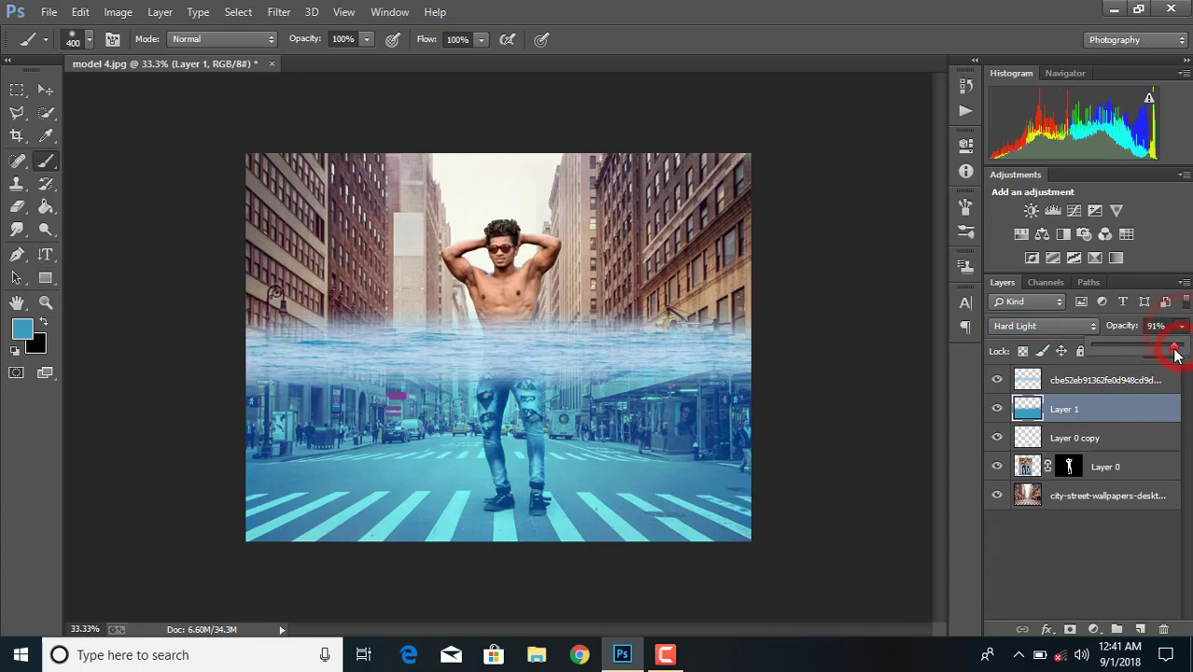
left_click(1125, 446)
left_click(1127, 467, "shift")
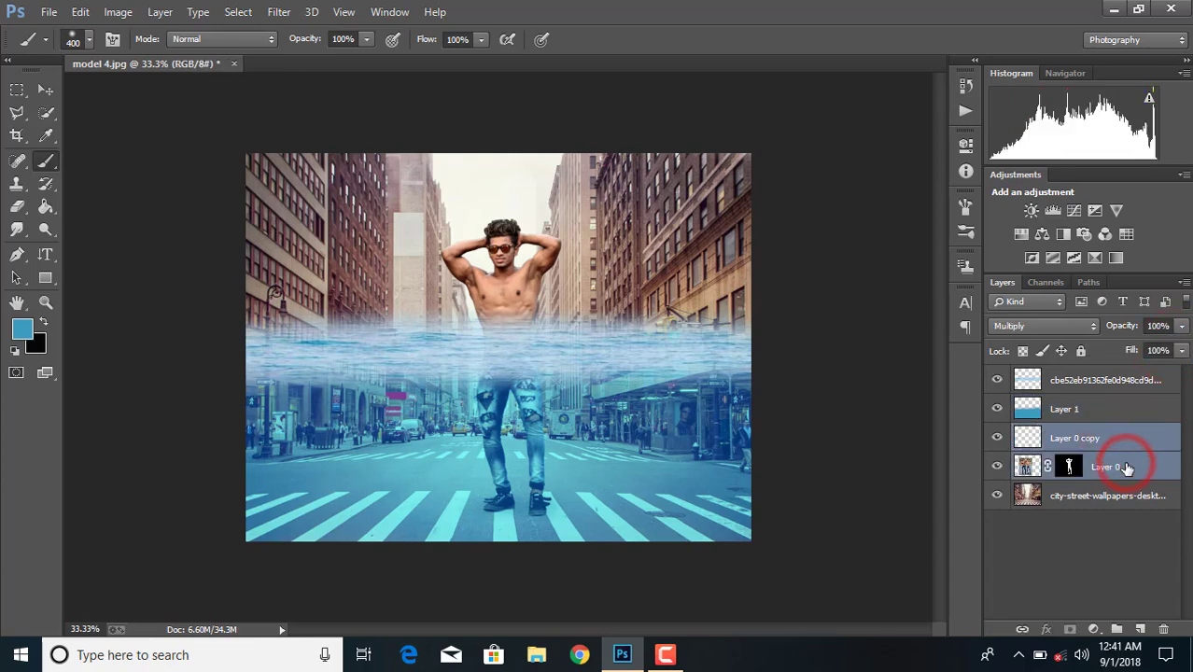
Step: Nudge the man and his copy left and down, and enlarge them to about 104%
key("ctrl+t")
key("Left")
key("Left")
key("Left")
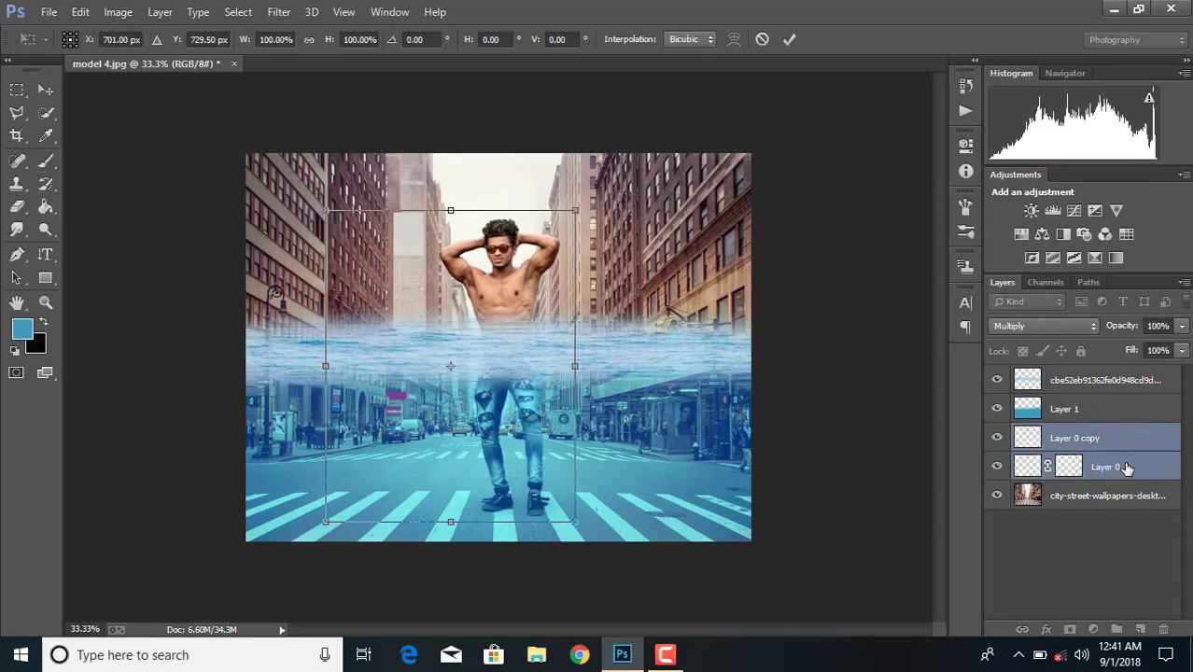
key("Left")
key("Left")
key("Left")
key("Left")
key("Left")
key("Left")
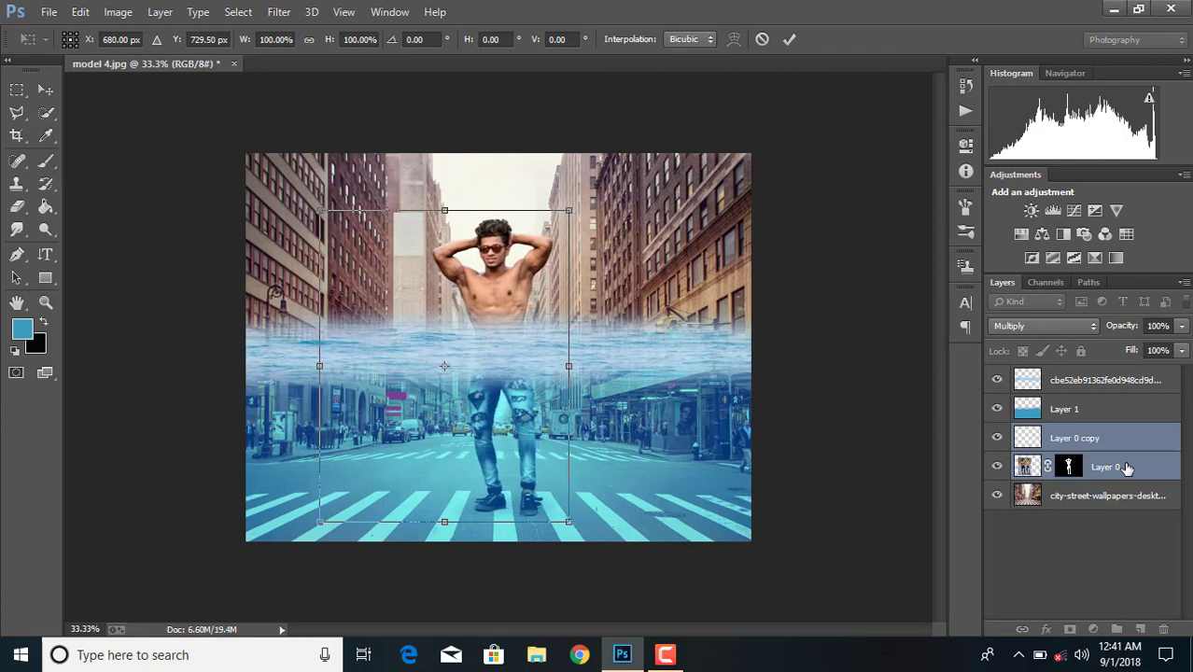
left_click_drag(571, 211, 583, 201)
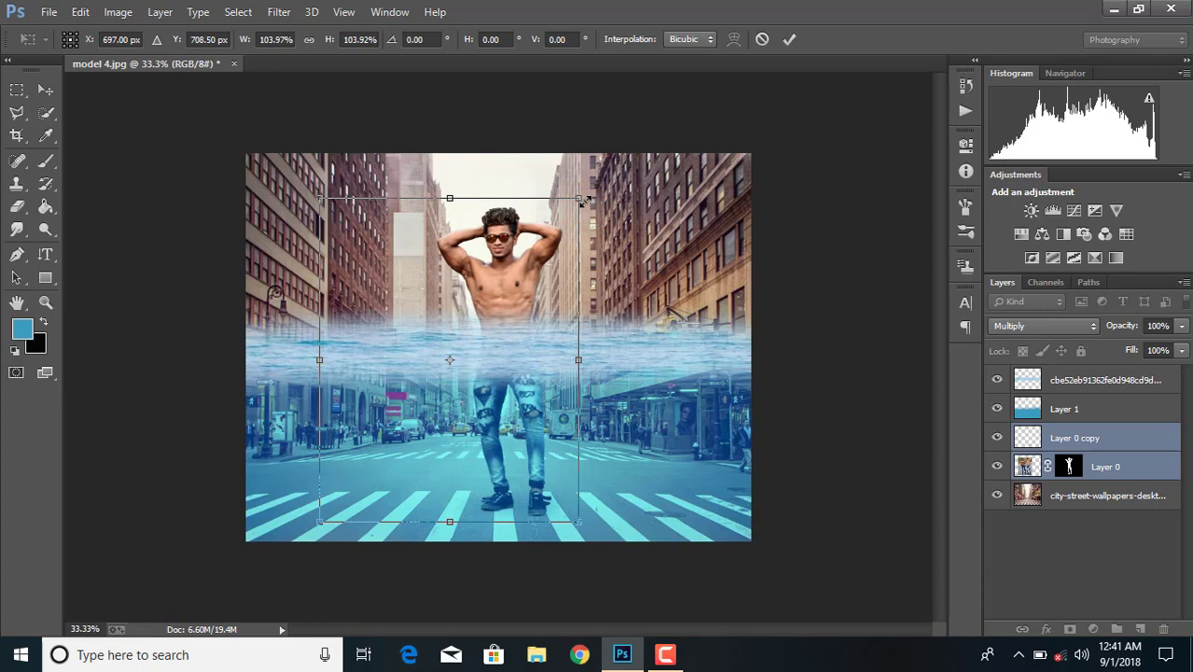
key("Down")
key("Down")
key("Down")
key("Left")
key("Left")
key("Left")
key("Left")
key("Left")
key("Left")
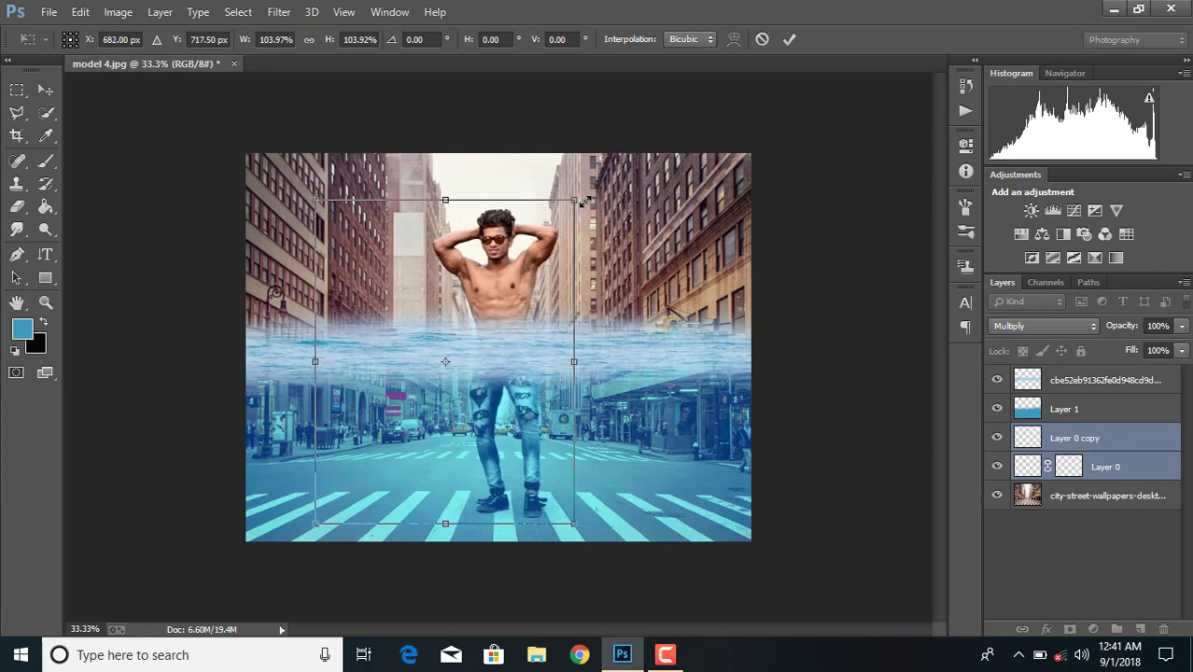
key("Down")
key("Down")
key("Down")
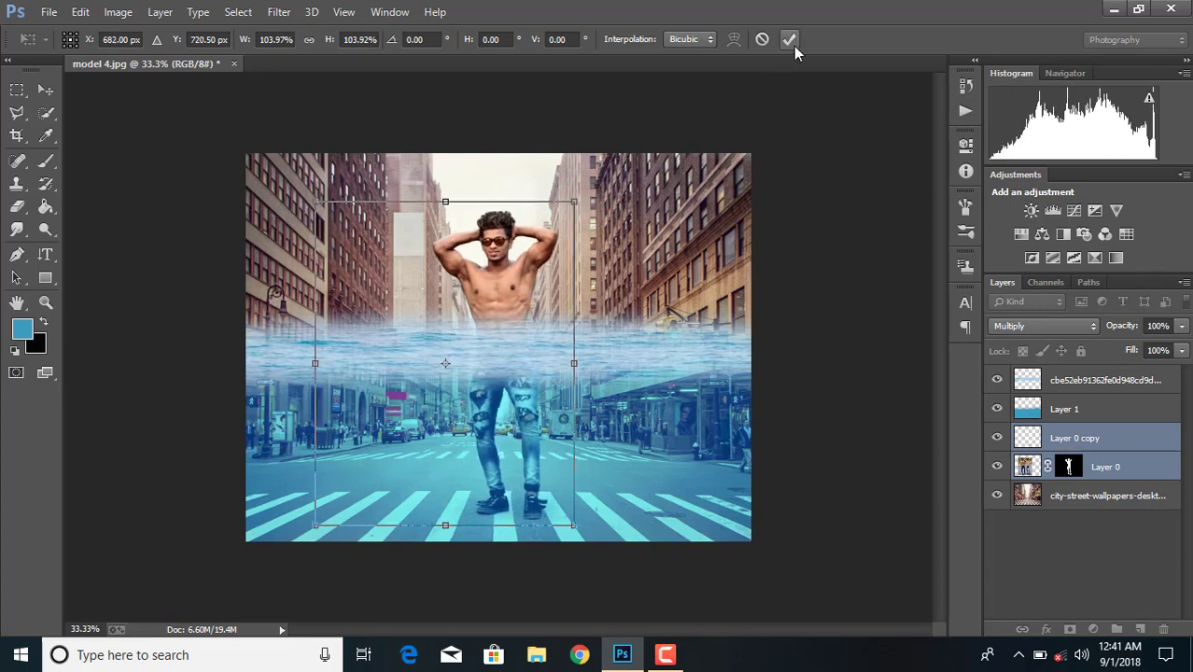
left_click(790, 40)
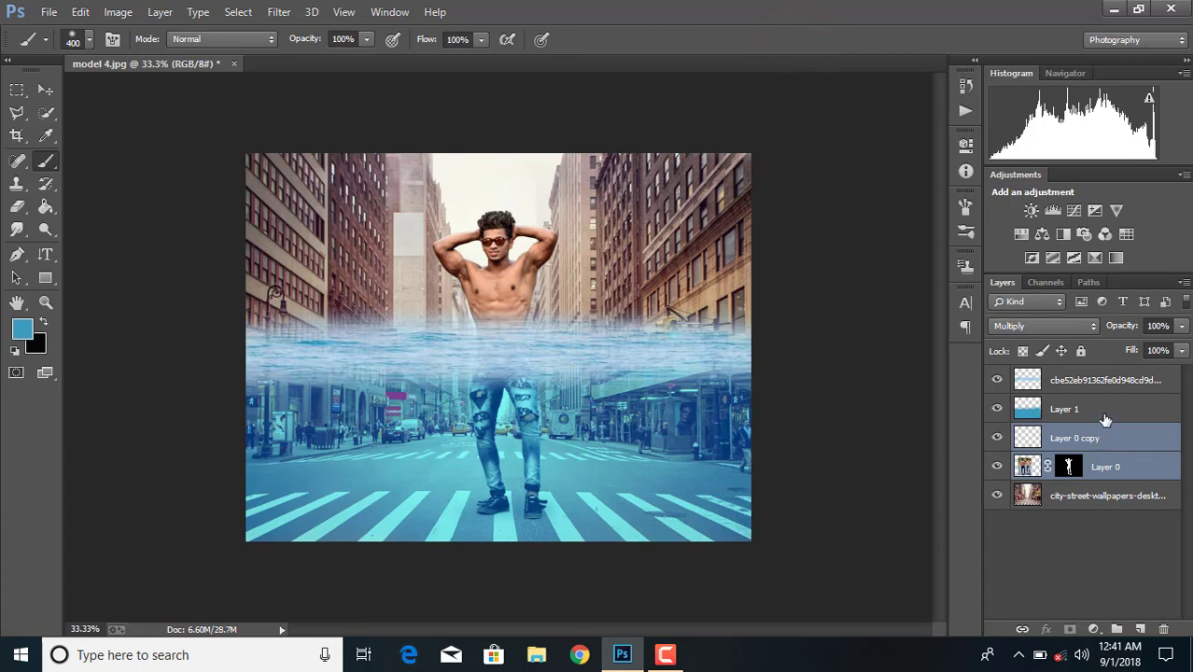
Step: Set the water strip layer to 78% opacity and stretch its top edge
left_click(1107, 380)
left_click(1182, 326)
left_click_drag(1186, 348, 1173, 350)
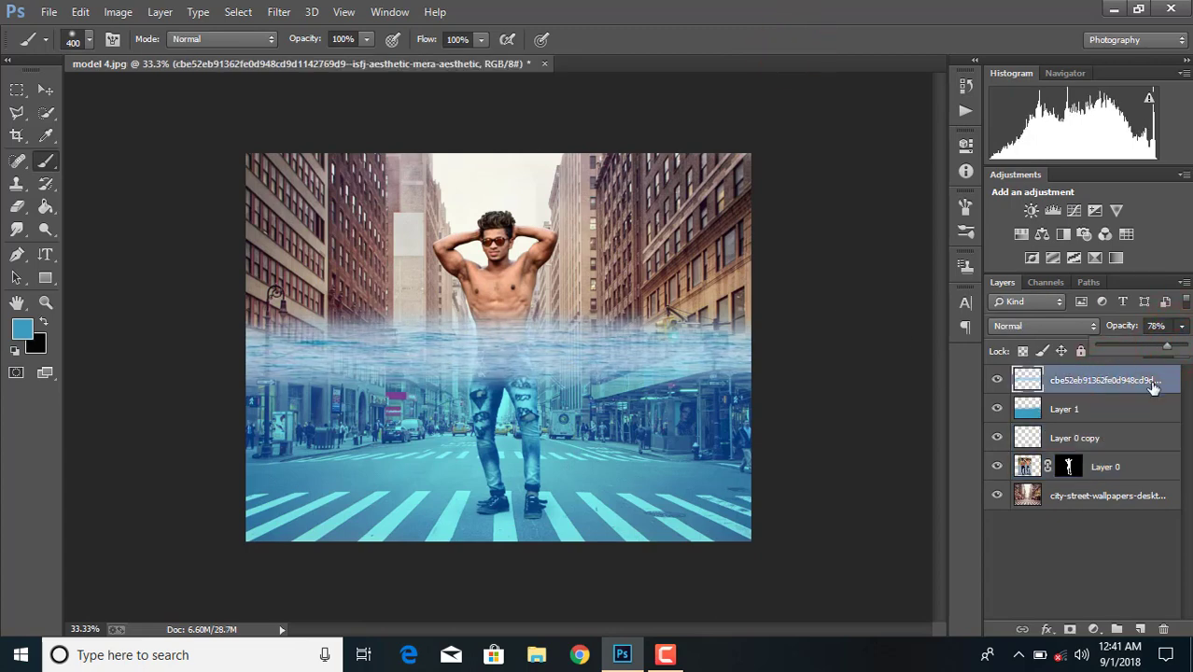
key("ctrl+t")
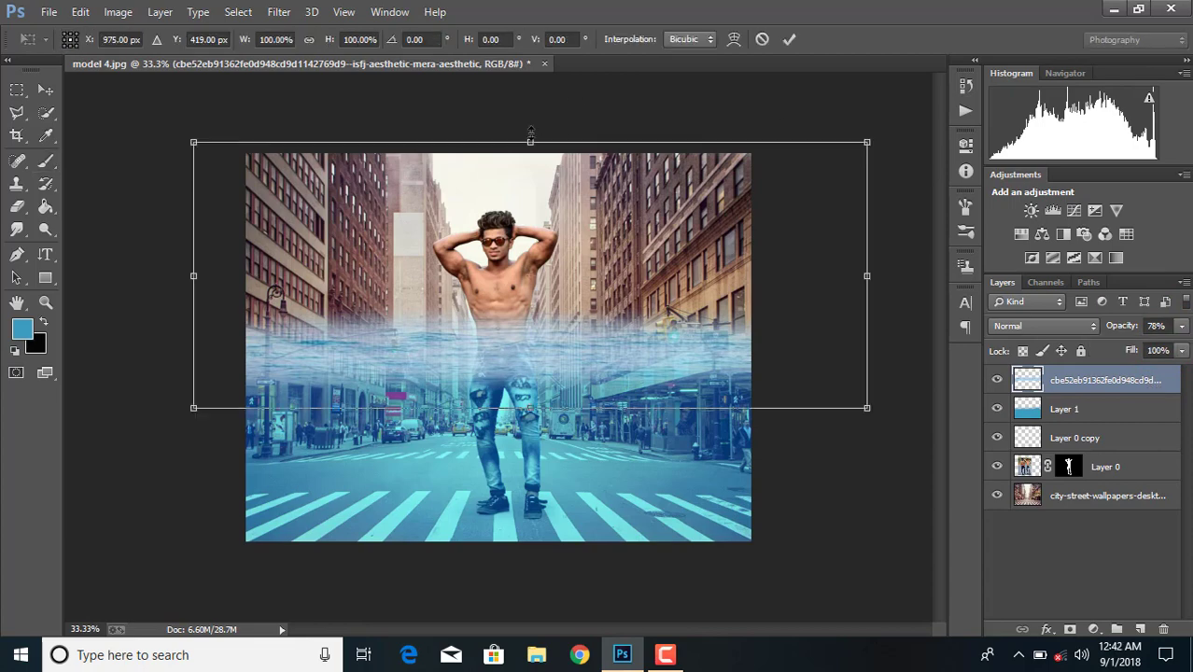
left_click_drag(531, 131, 532, 135)
left_click(790, 39)
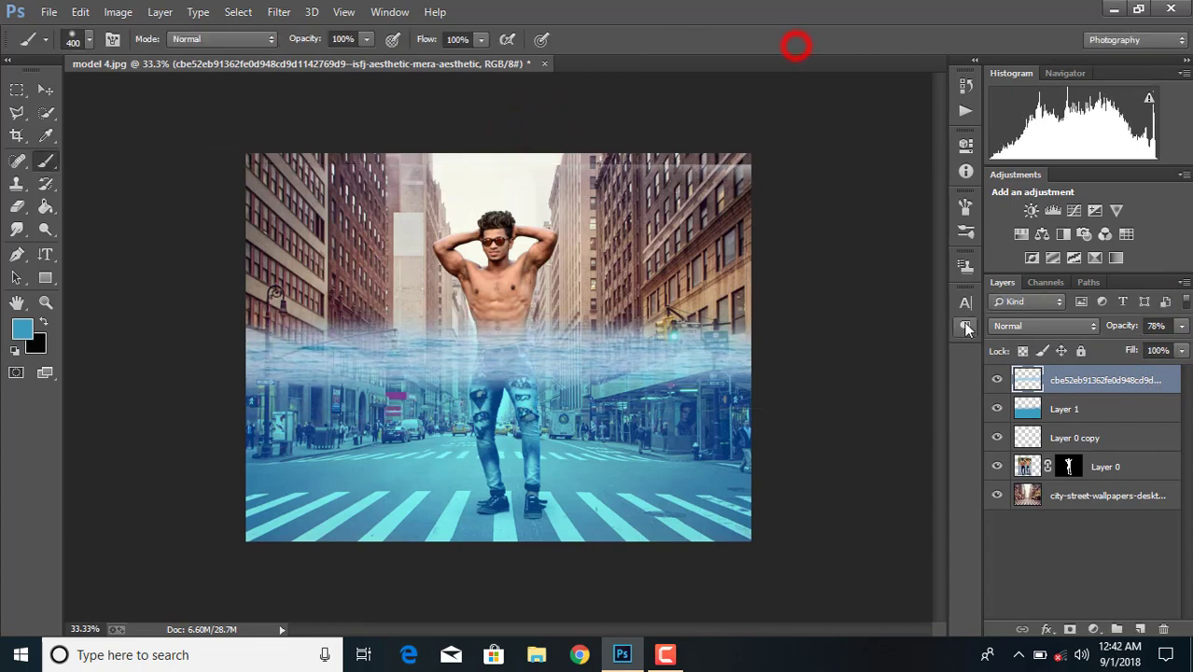
left_click(1109, 504)
Step: Apply a Tilt-Shift blur to the city street, with the sharp band at the man's feet
left_click(45, 93)
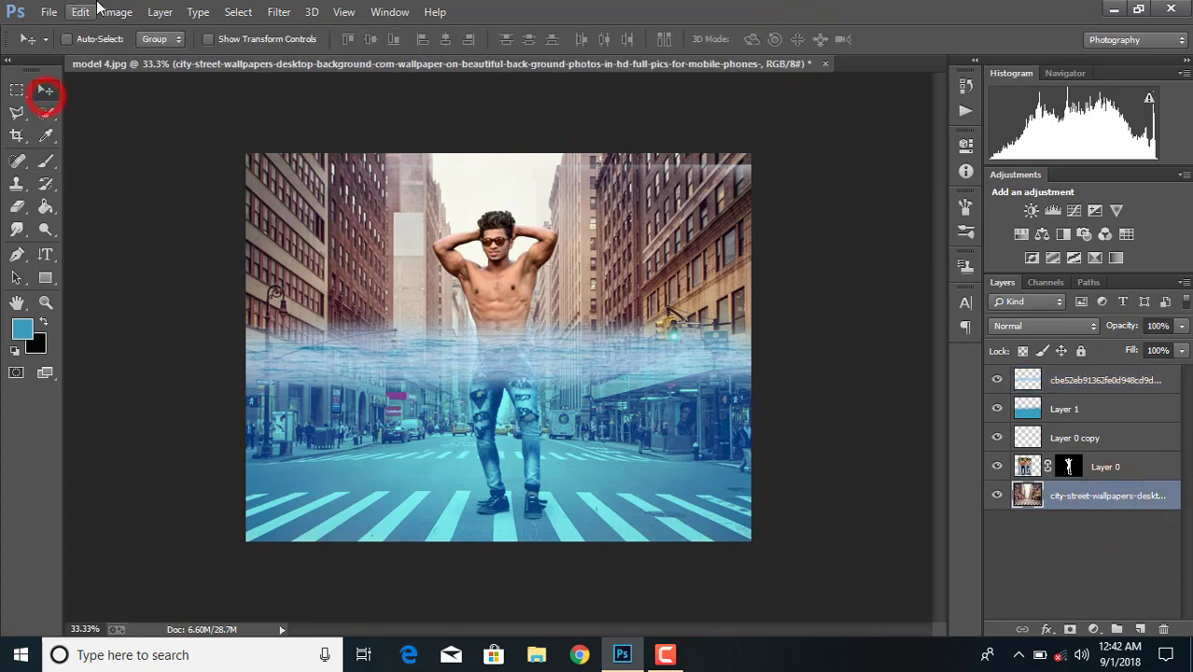
left_click(279, 12)
left_click(299, 221)
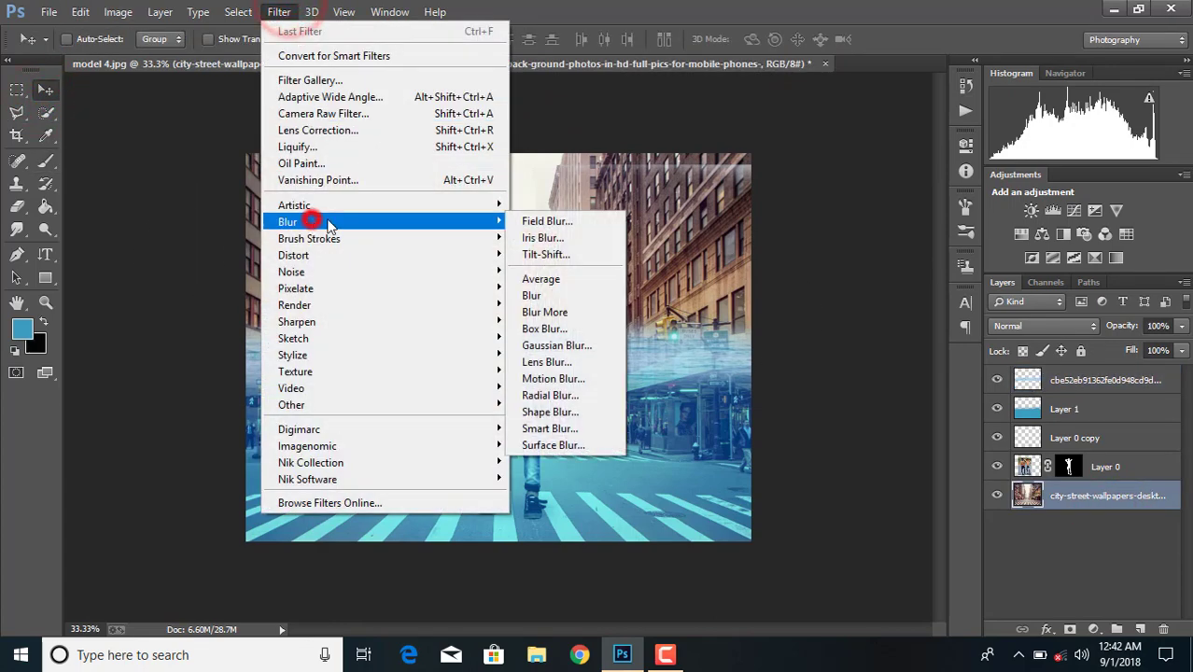
left_click(551, 256)
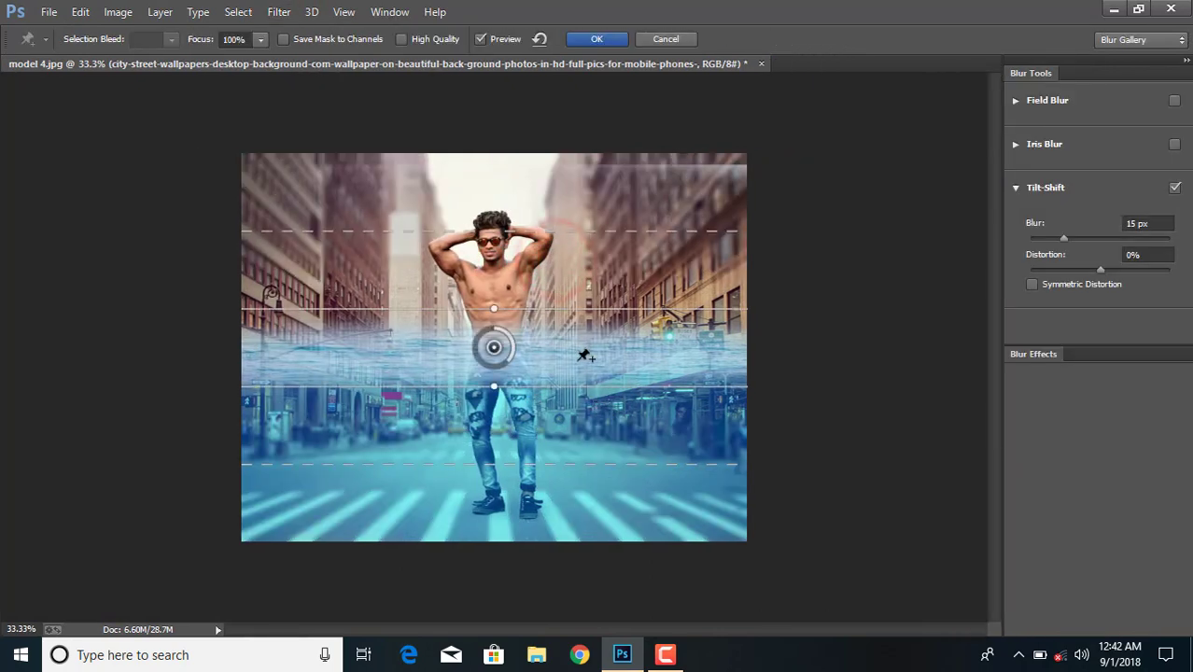
left_click_drag(572, 354, 567, 508)
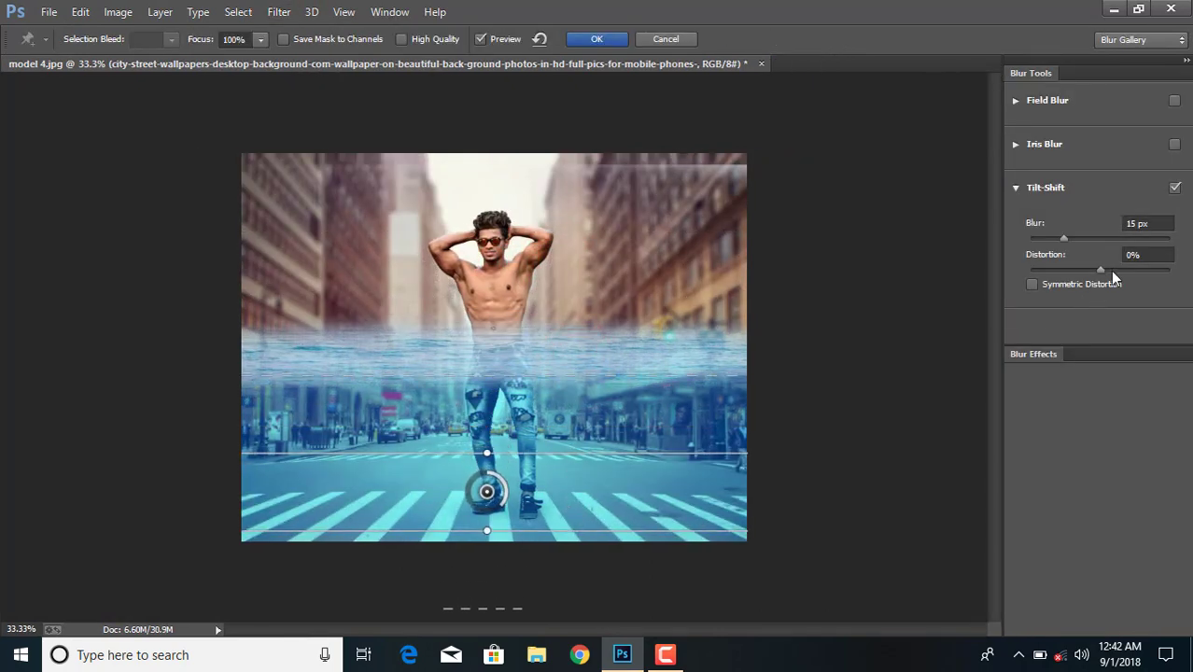
left_click_drag(1065, 239, 1082, 240)
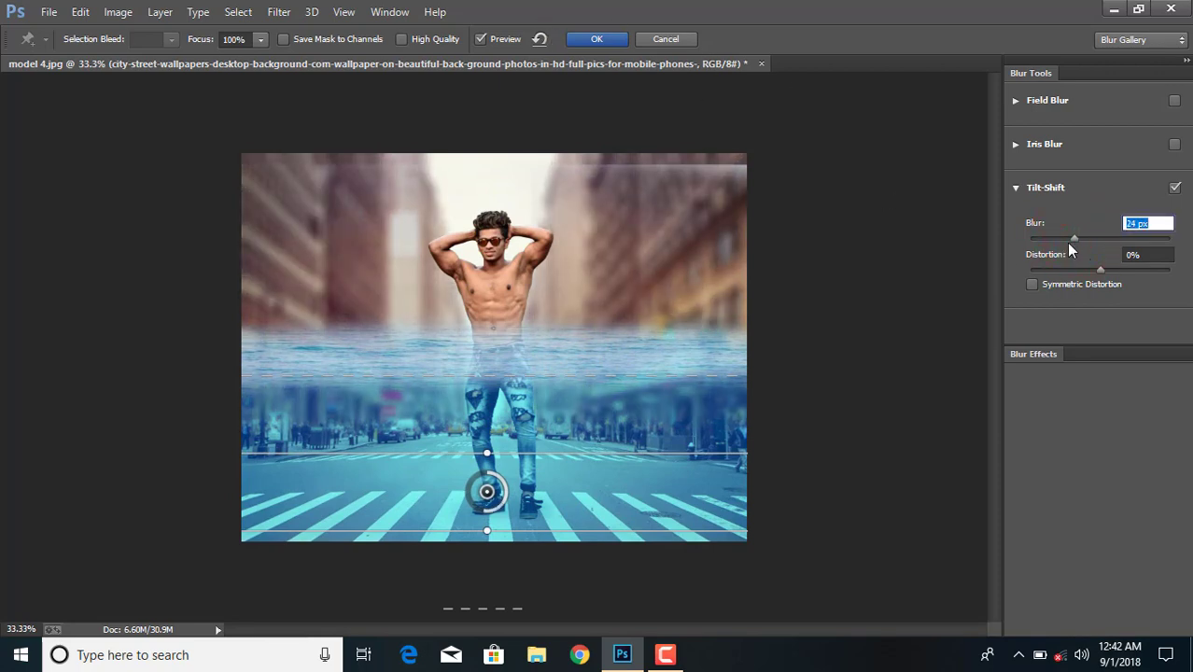
left_click_drag(1070, 246, 1065, 244)
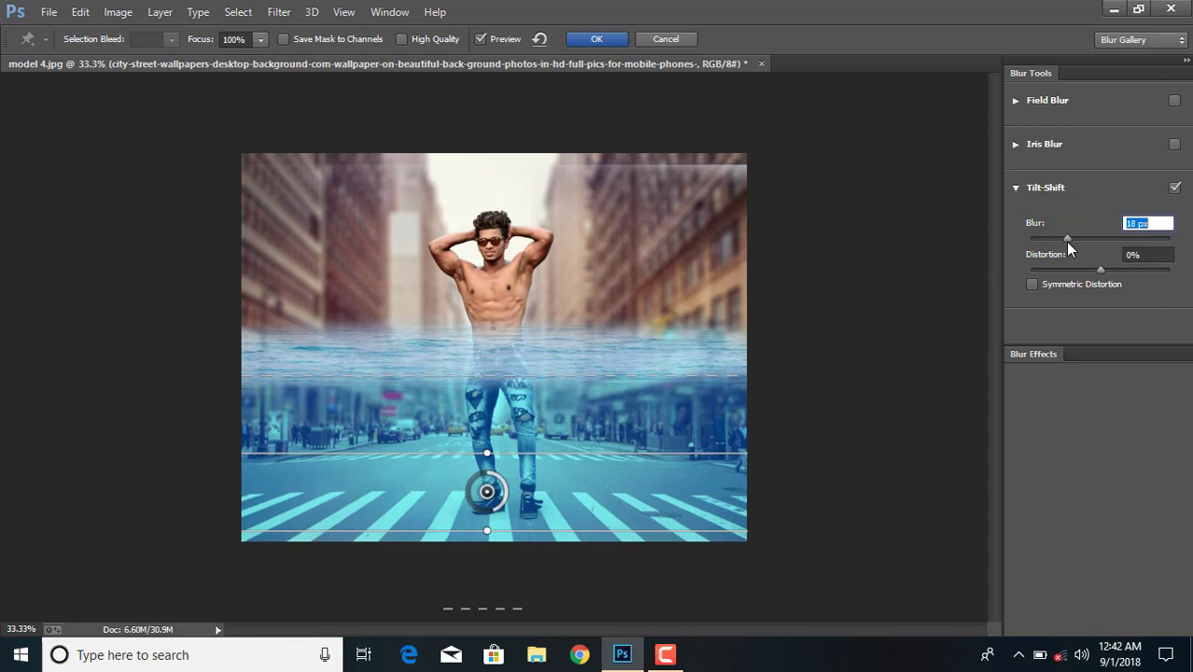
left_click(593, 38)
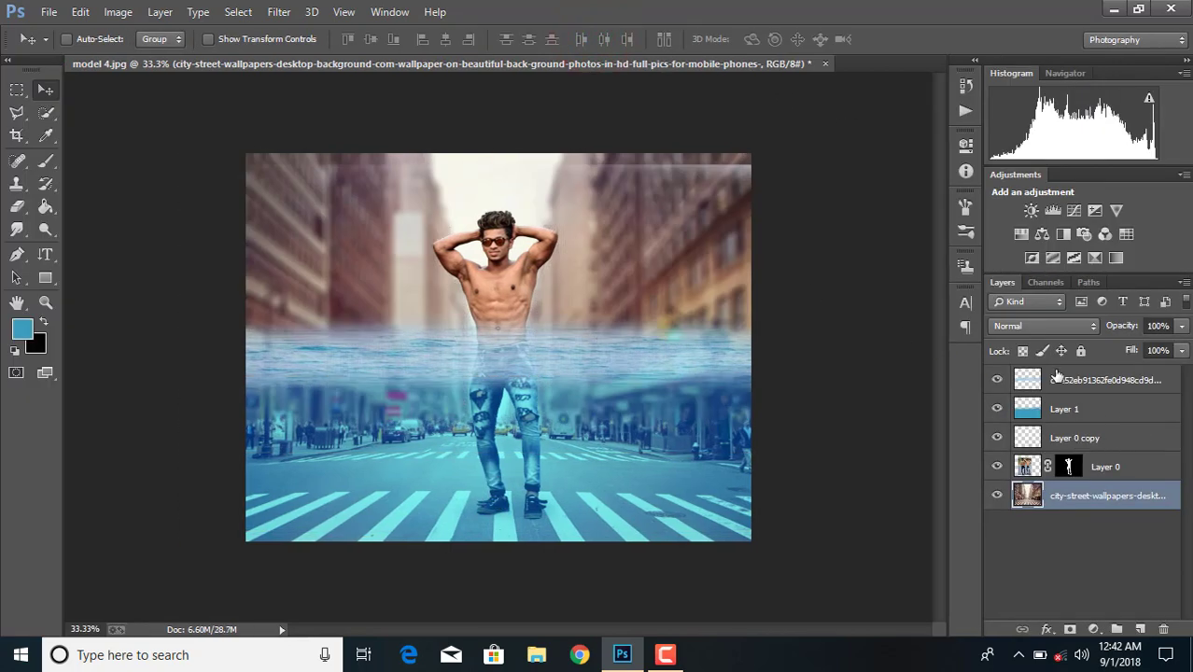
left_click(1071, 381)
Step: Erase the hazy band along the top of the image with the Eraser
key("e")
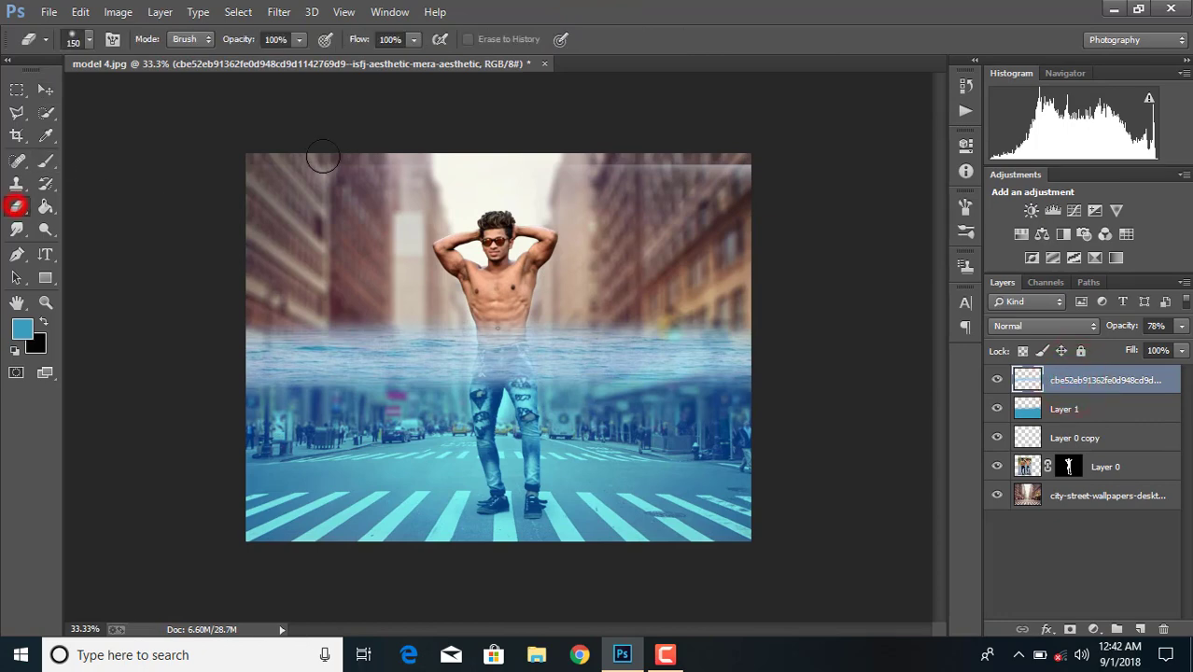
mouse_move(651, 143)
left_mouse_down()
mouse_move(654, 186)
mouse_move(340, 185)
left_mouse_up()
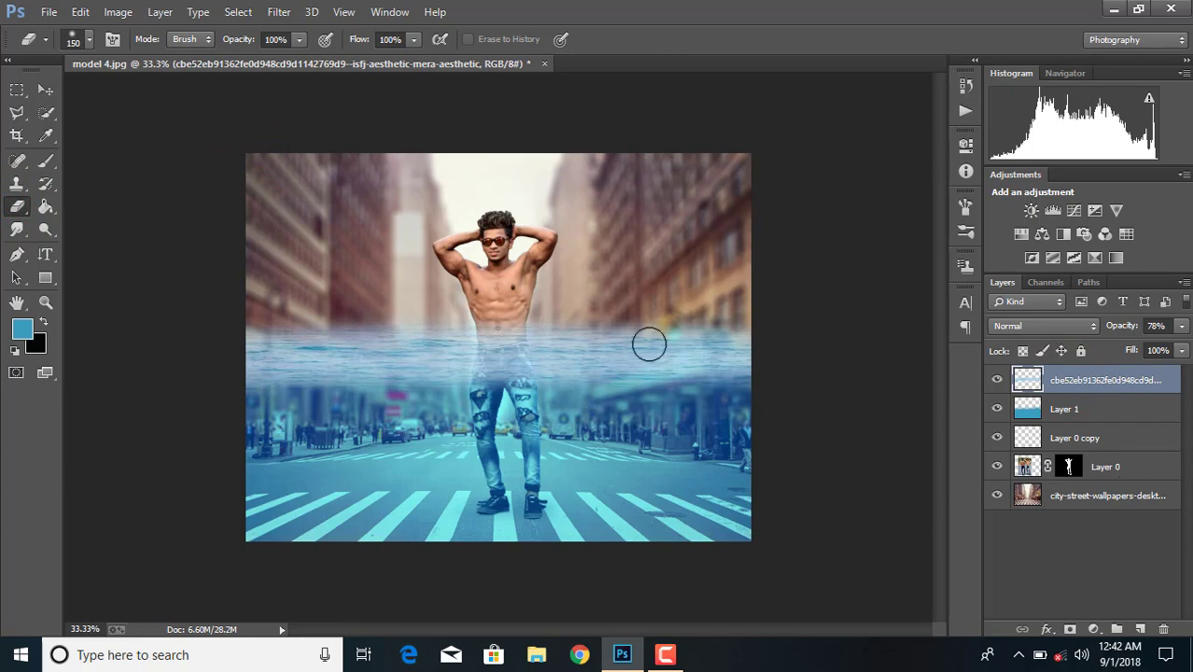
left_click(44, 11)
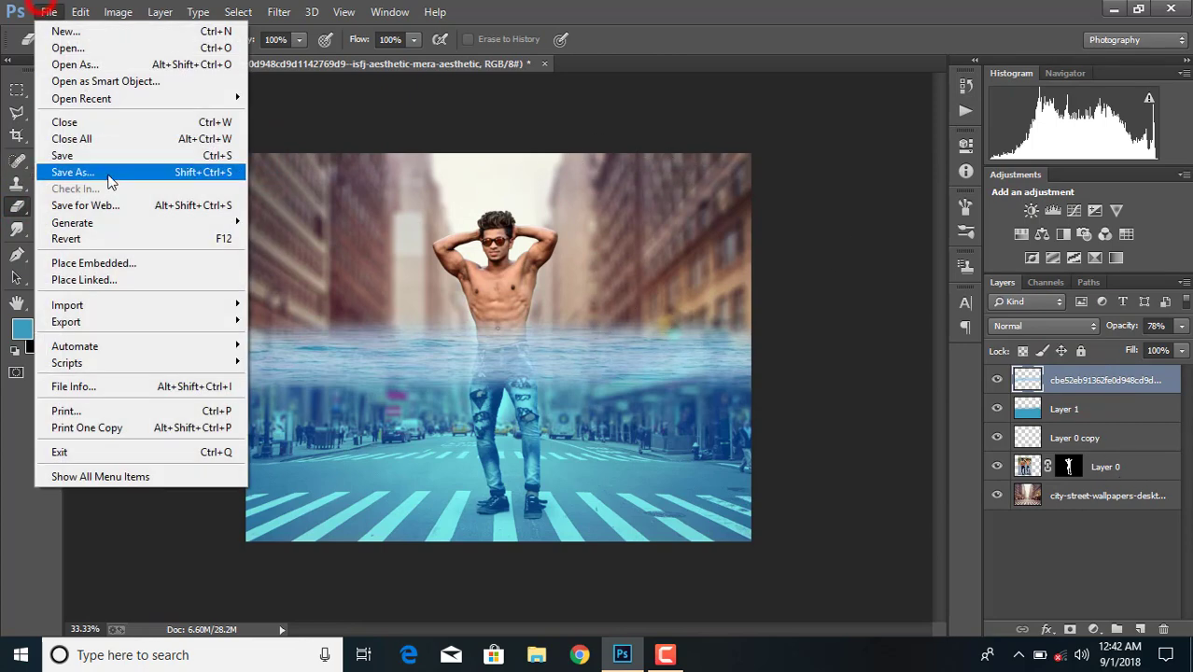
Step: Apply a Camera Raw filter to the city street with strongly negative Clarity
left_click(1083, 496)
left_click(279, 11)
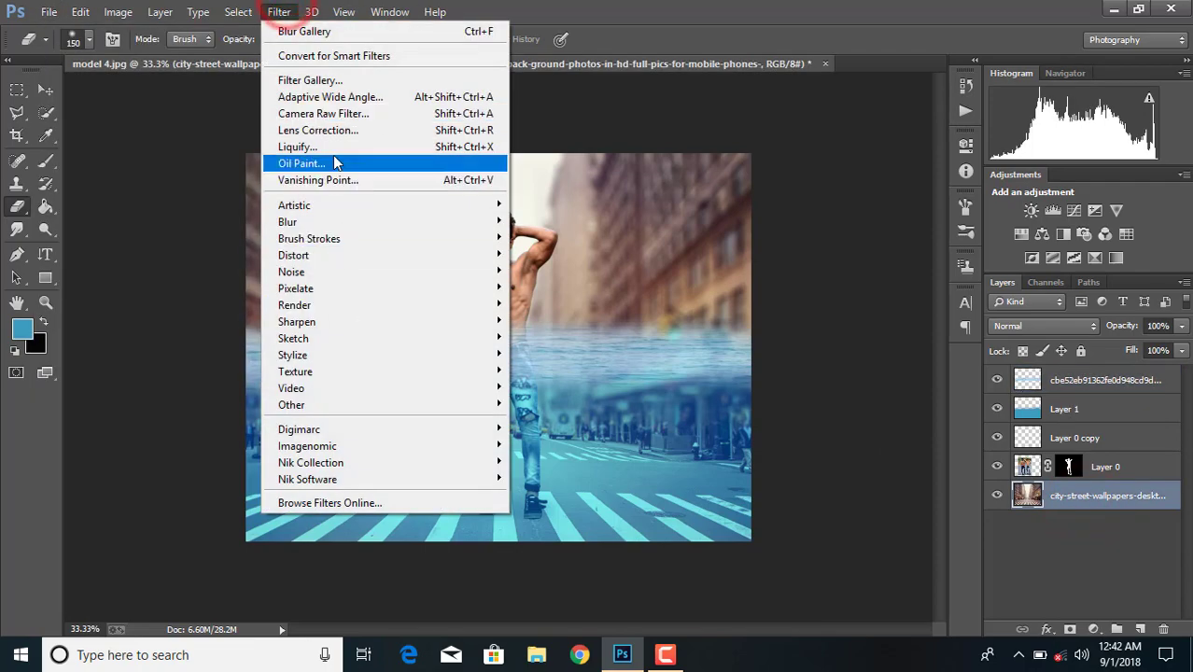
left_click(346, 113)
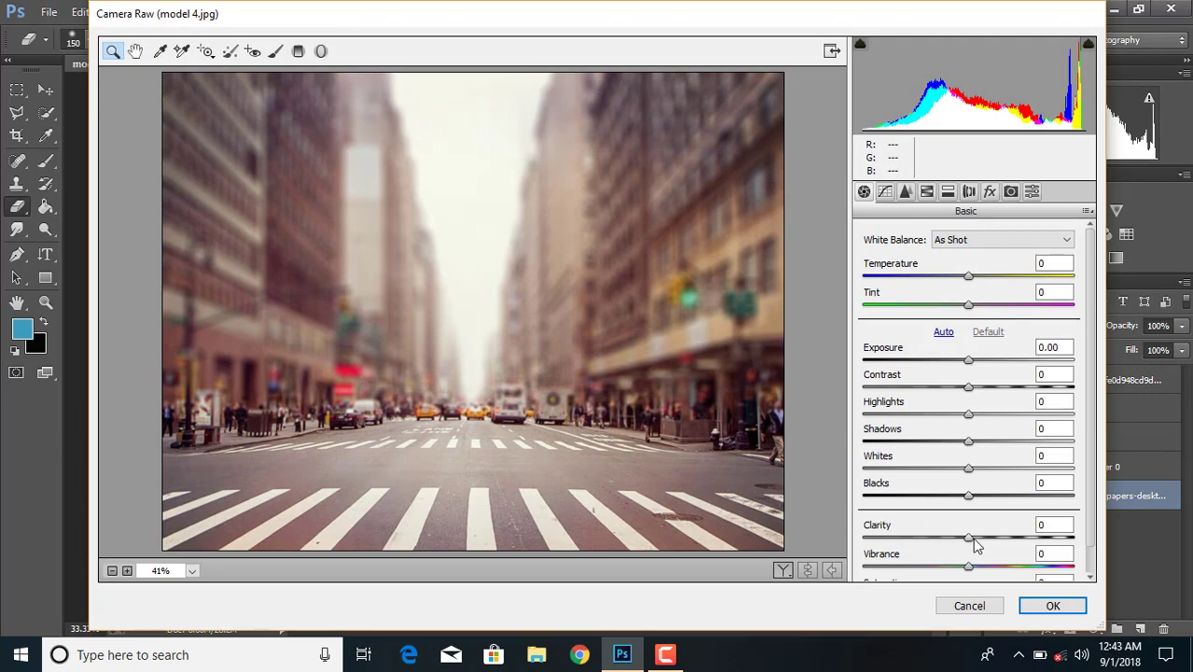
left_click_drag(969, 539, 902, 538)
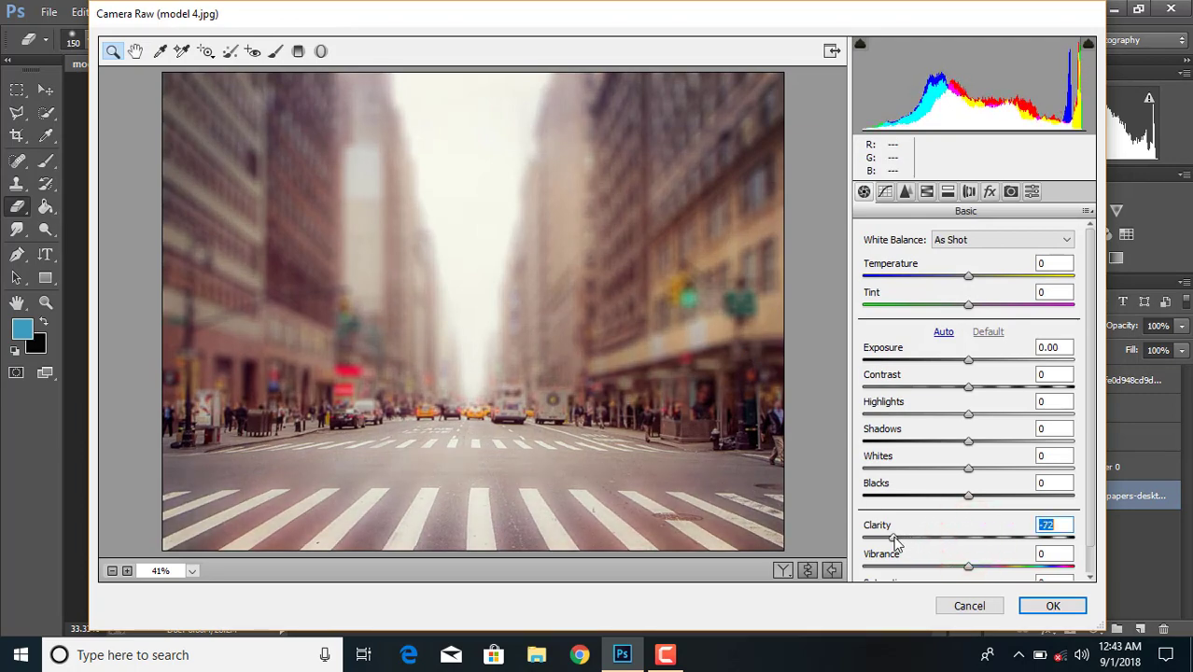
left_click(971, 502)
left_click(1053, 606)
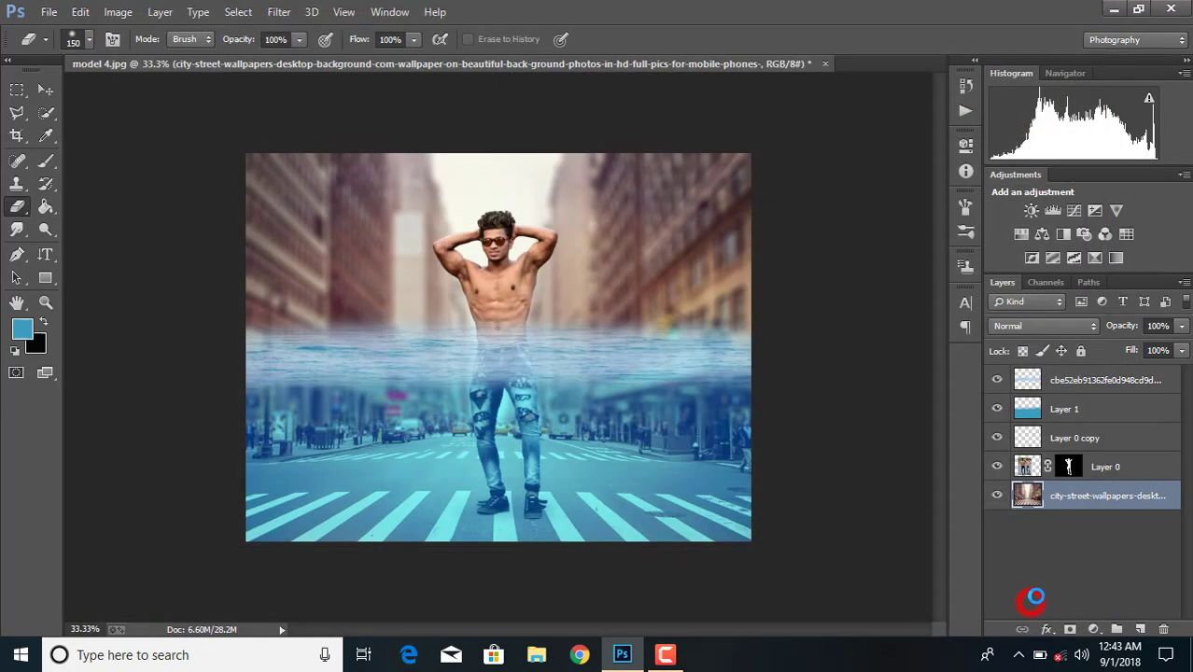
Step: Place the Shark-PNG-Free-Download image as a linked file
left_click(238, 11)
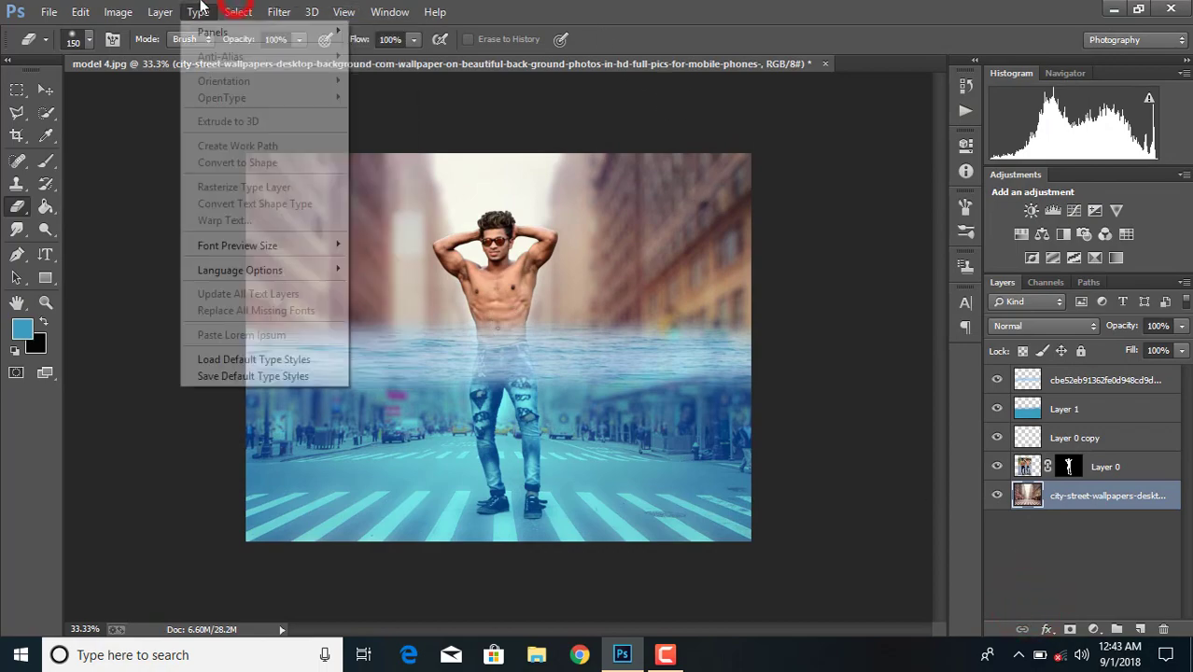
left_click(96, 279)
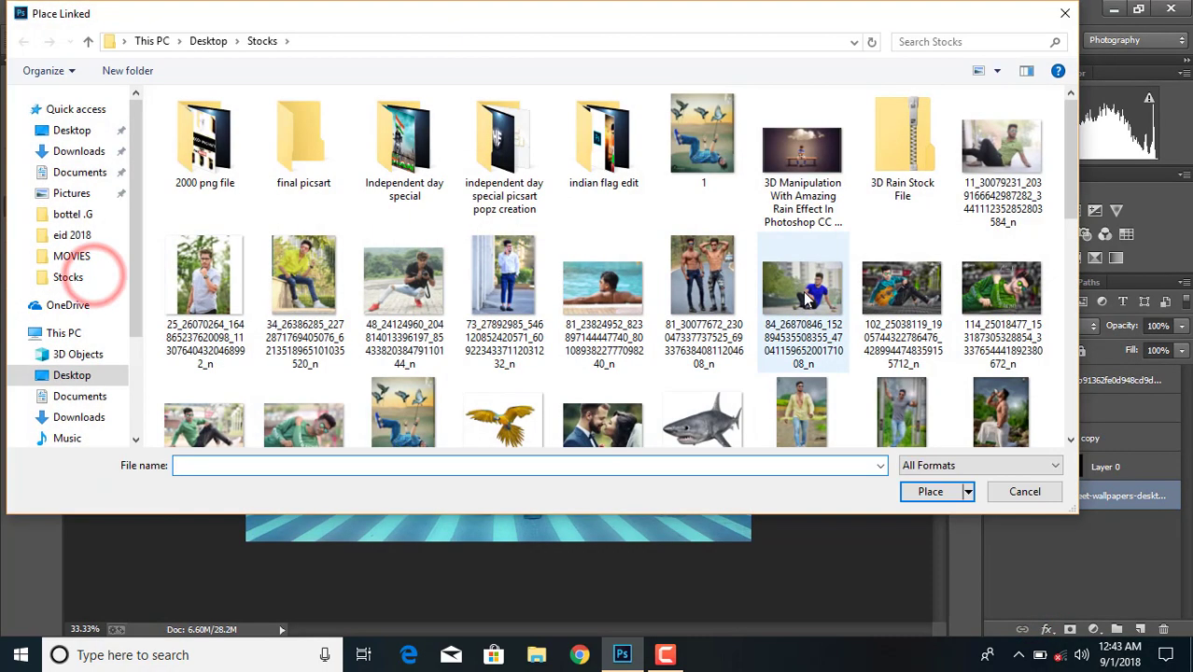
scroll(840, 357, "down", 2)
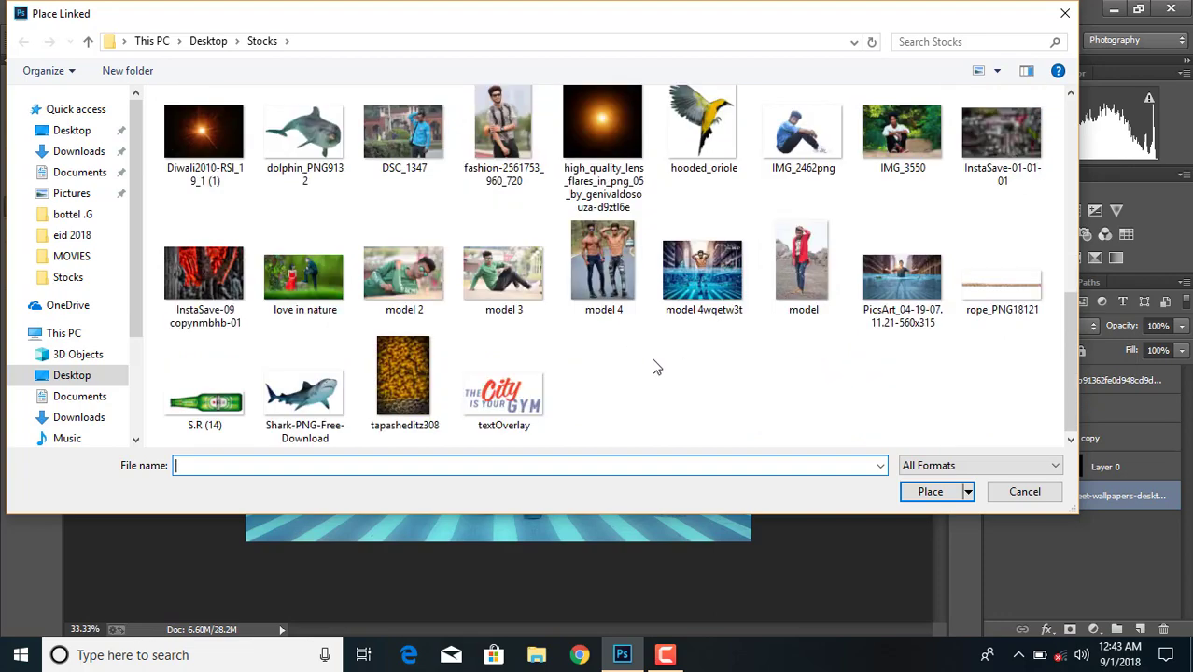
double_click(305, 392)
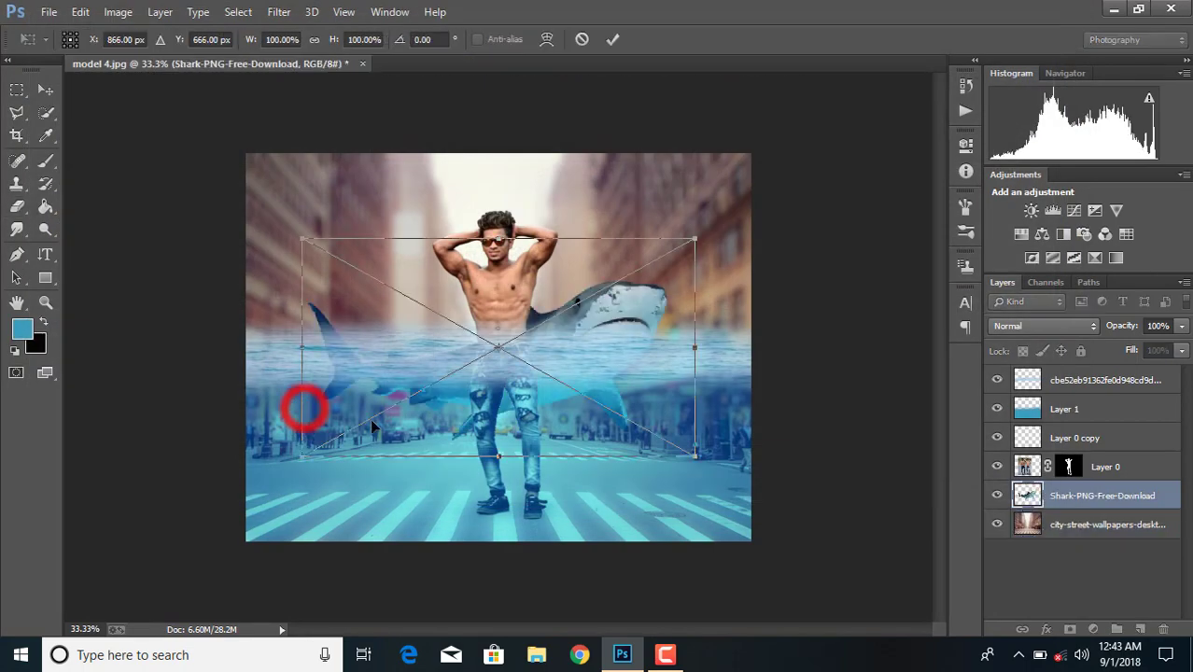
Step: Scale the shark to about 34%, tilt it -35.66° at left, and stack it above Layer 1
left_click_drag(613, 327, 540, 314)
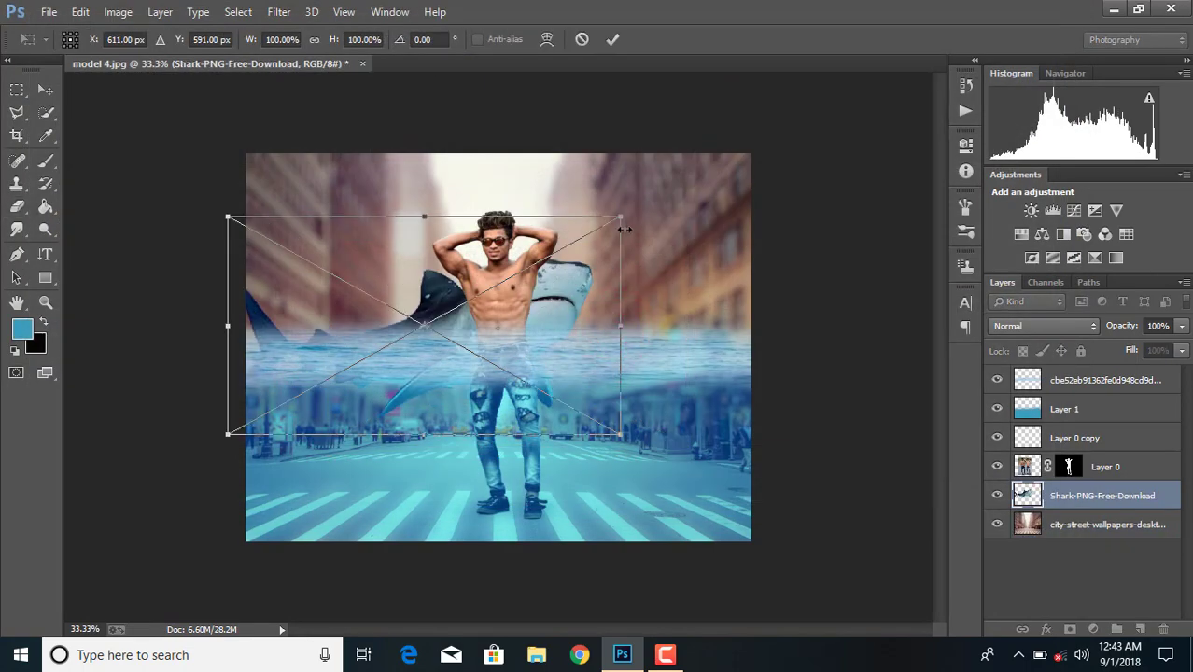
left_click_drag(621, 217, 429, 318)
left_click_drag(474, 359, 439, 280)
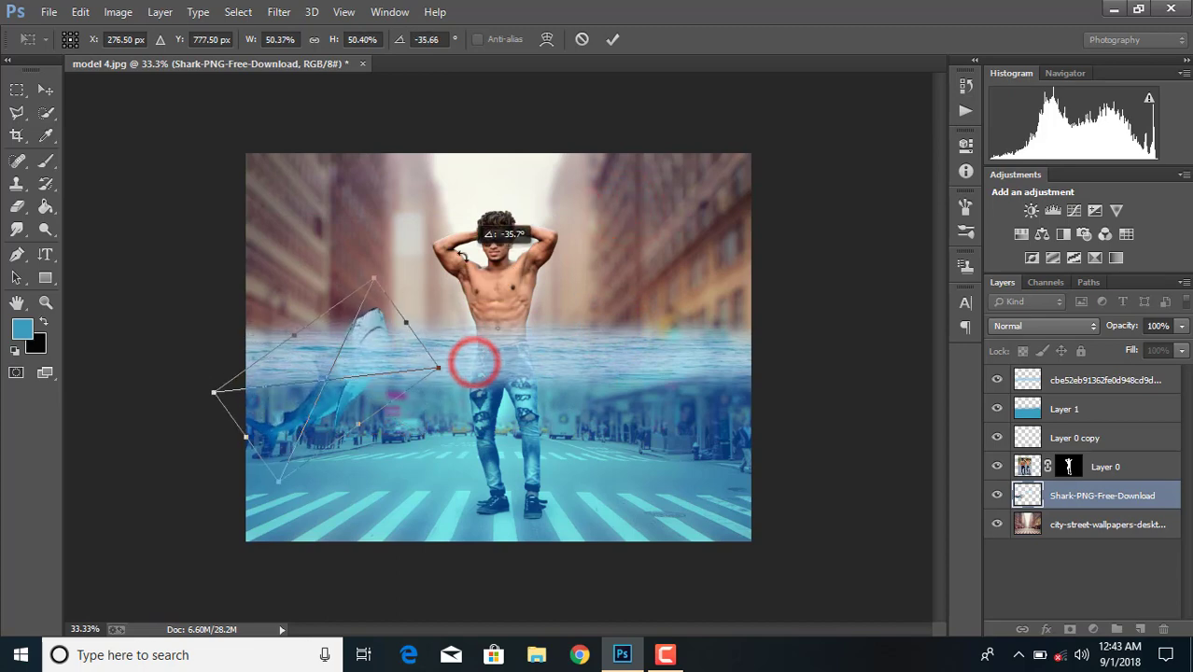
left_click_drag(277, 481, 301, 439)
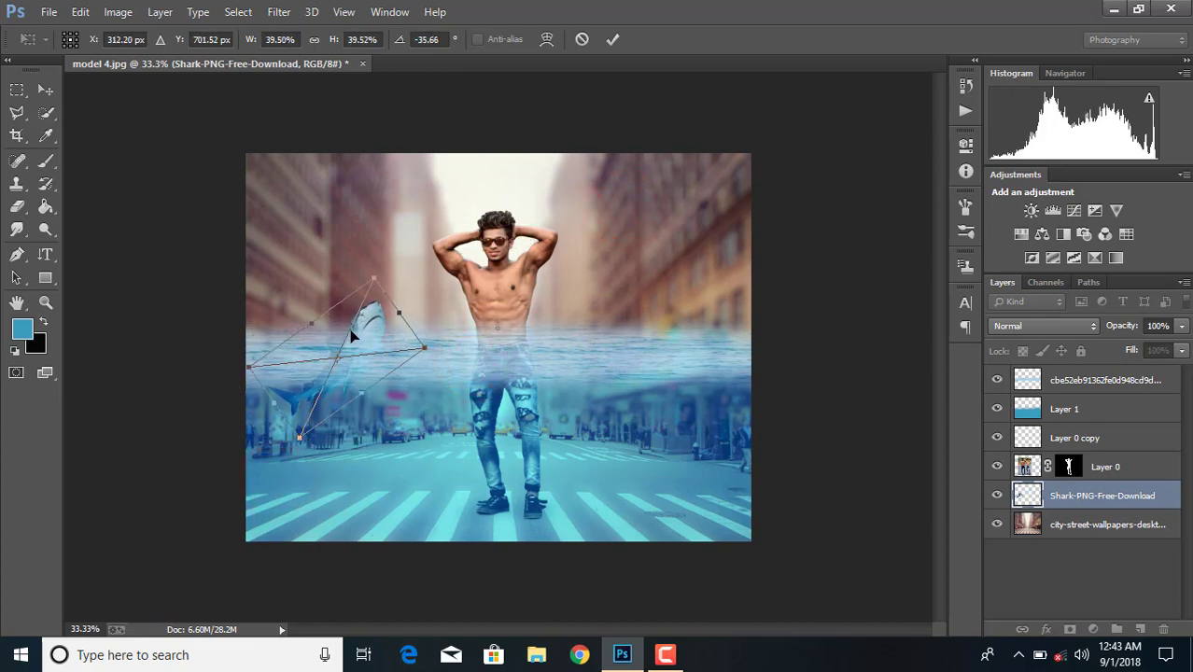
left_click_drag(361, 350, 383, 308)
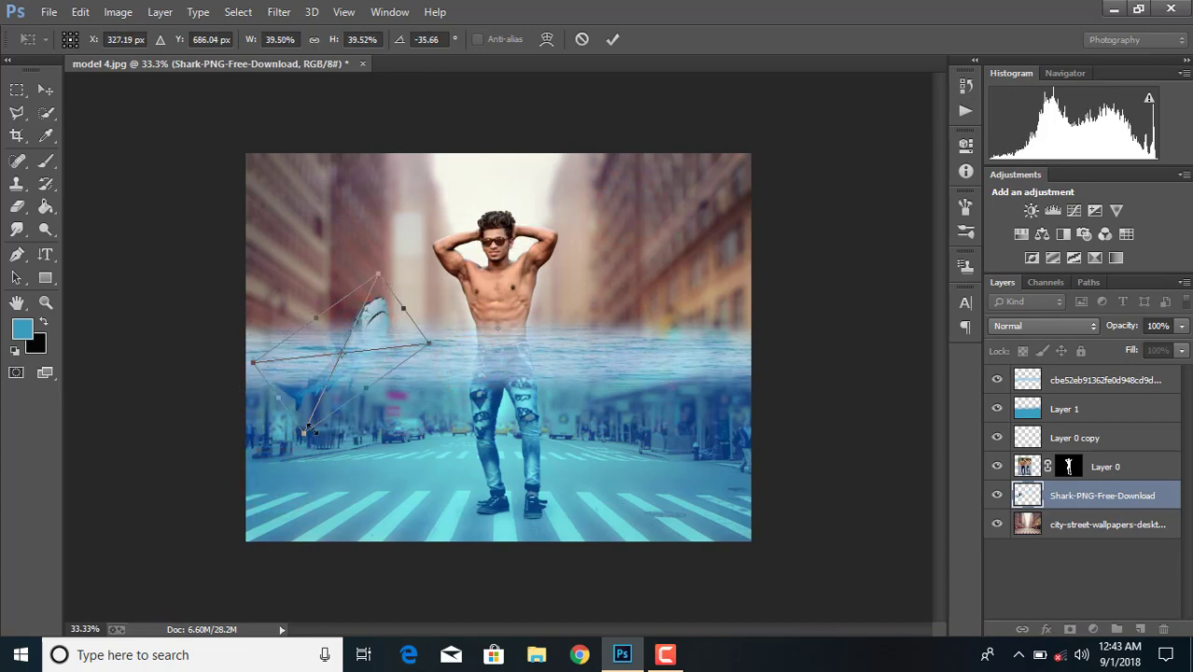
left_click_drag(307, 429, 327, 417)
key("Up")
key("Up")
key("Up")
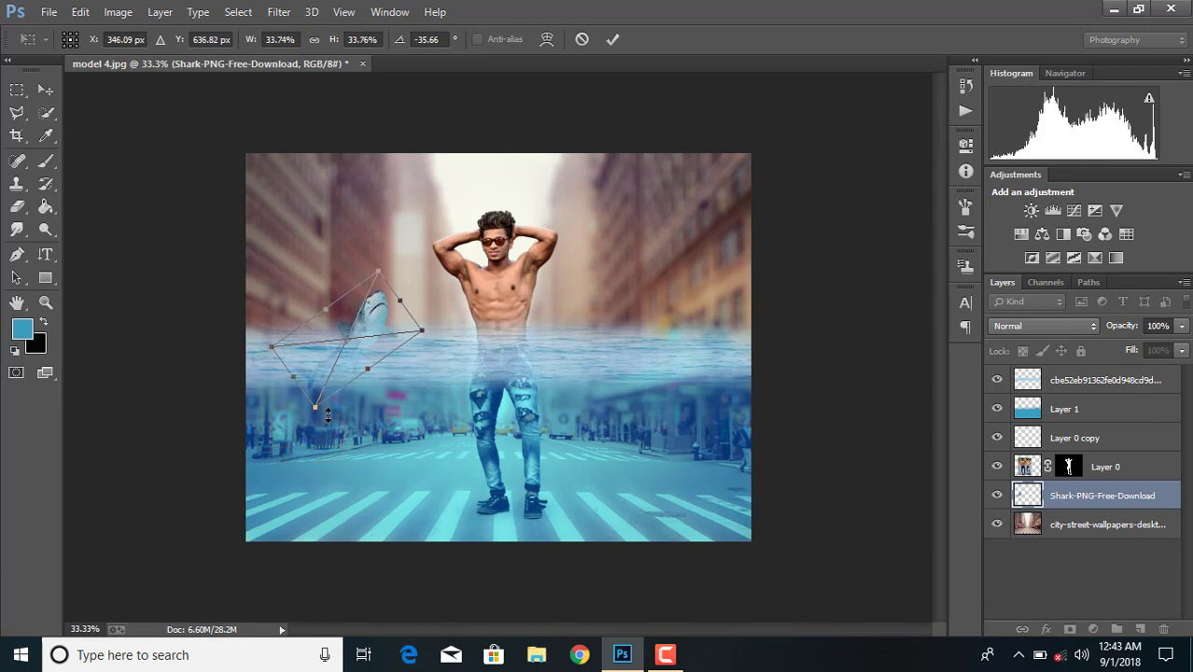
key("Up")
key("Up")
key("Up")
left_click(613, 39)
key("e")
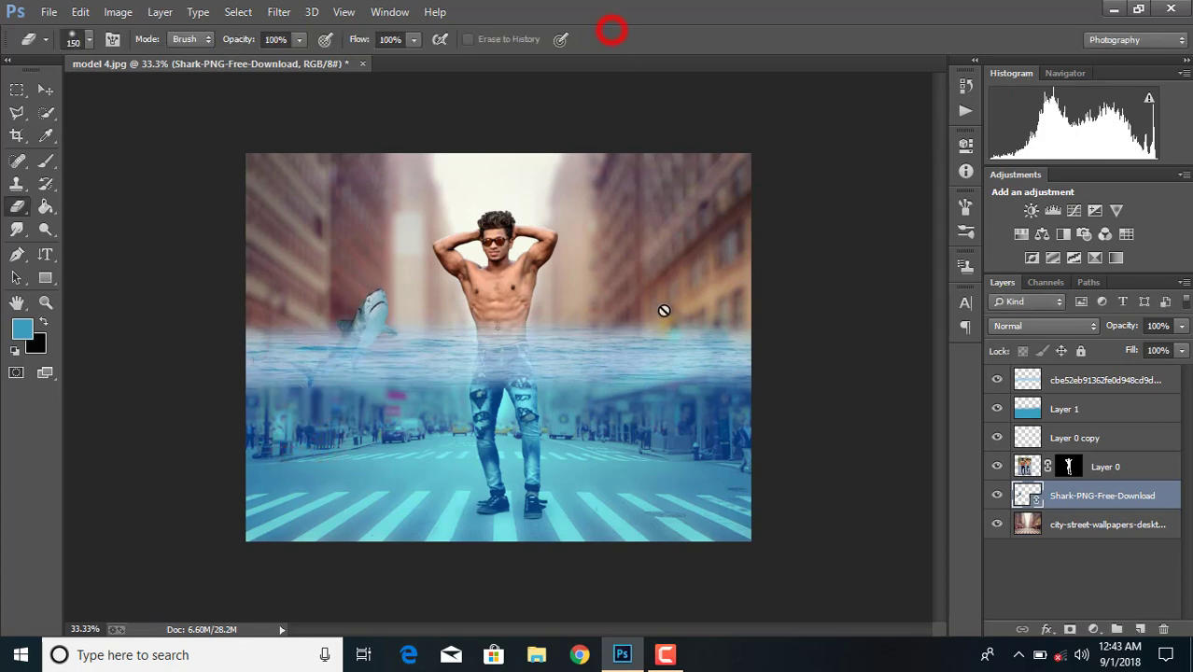
left_click_drag(1109, 496, 1118, 391)
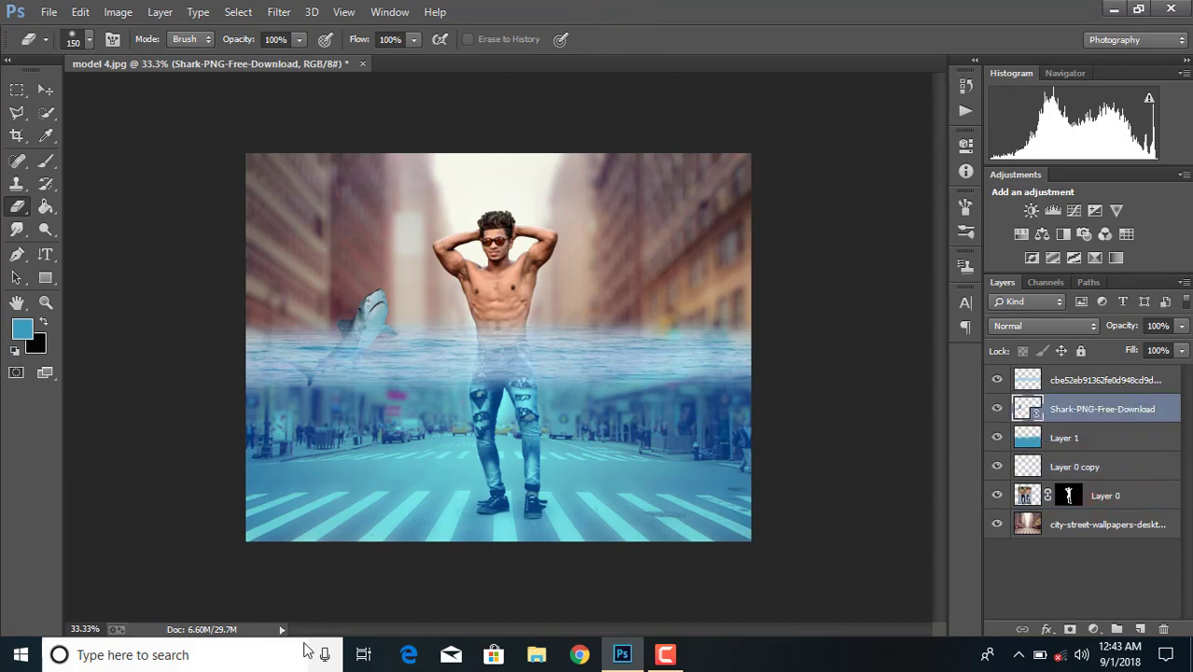
Step: Place a second shark at lower right, scaled to about 82%, with its layer below Layer 1
left_click(50, 12)
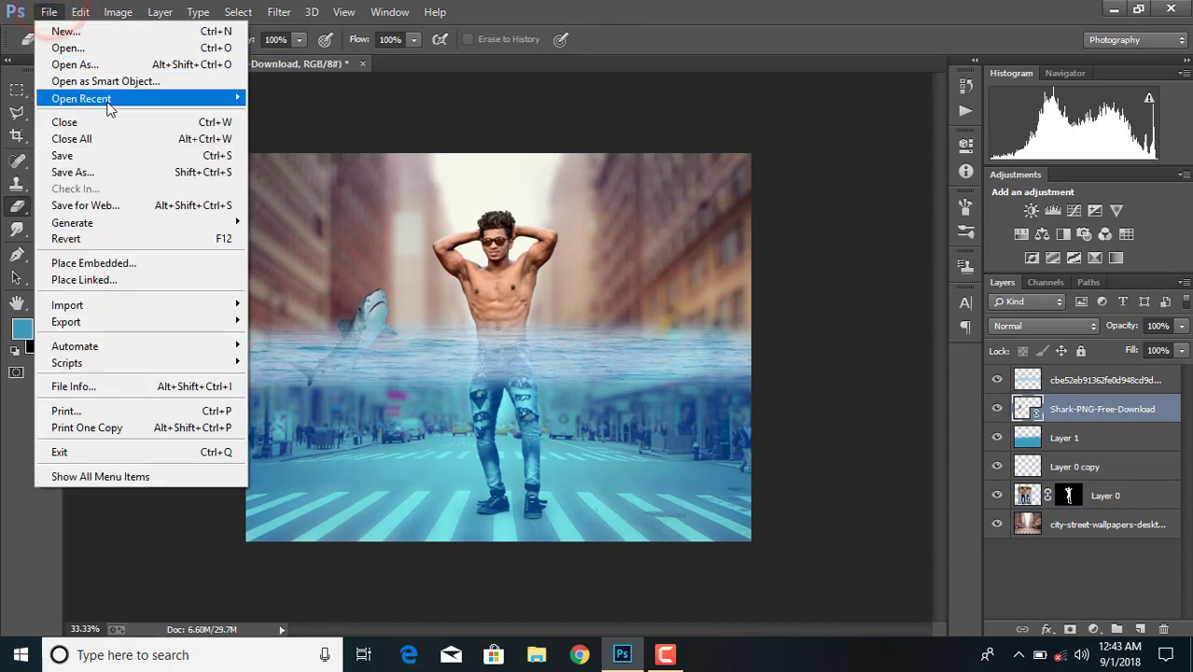
left_click(124, 280)
scroll(822, 290, "down", 2)
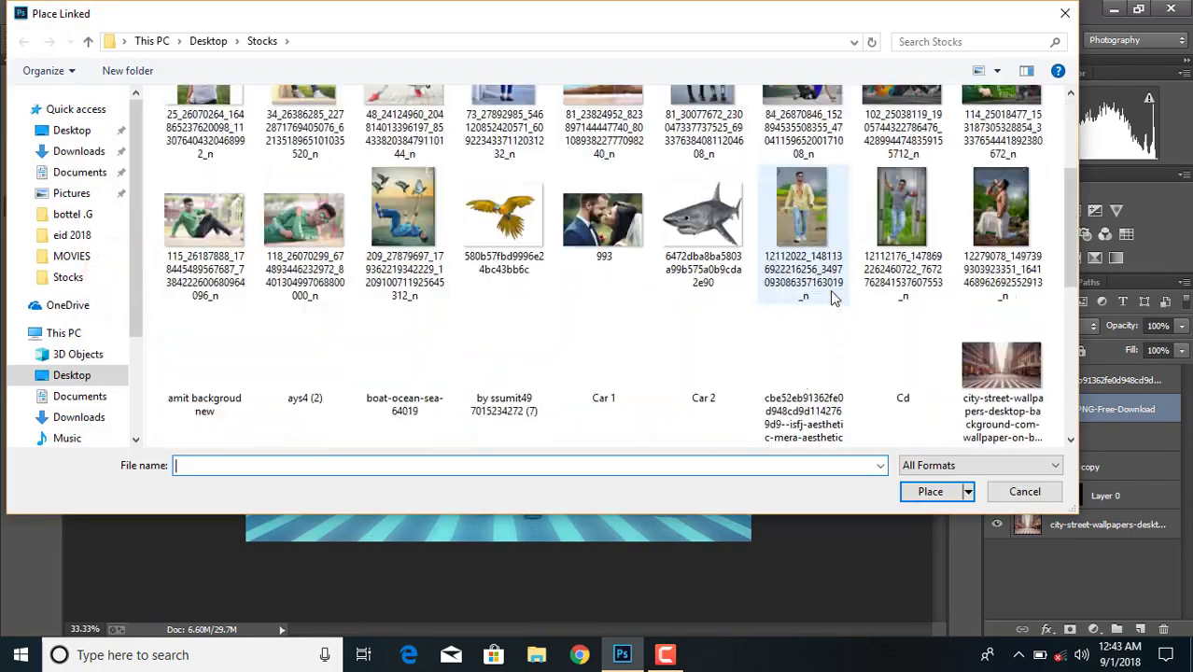
scroll(821, 289, "down", 2)
scroll(738, 189, "up", 1)
double_click(719, 140)
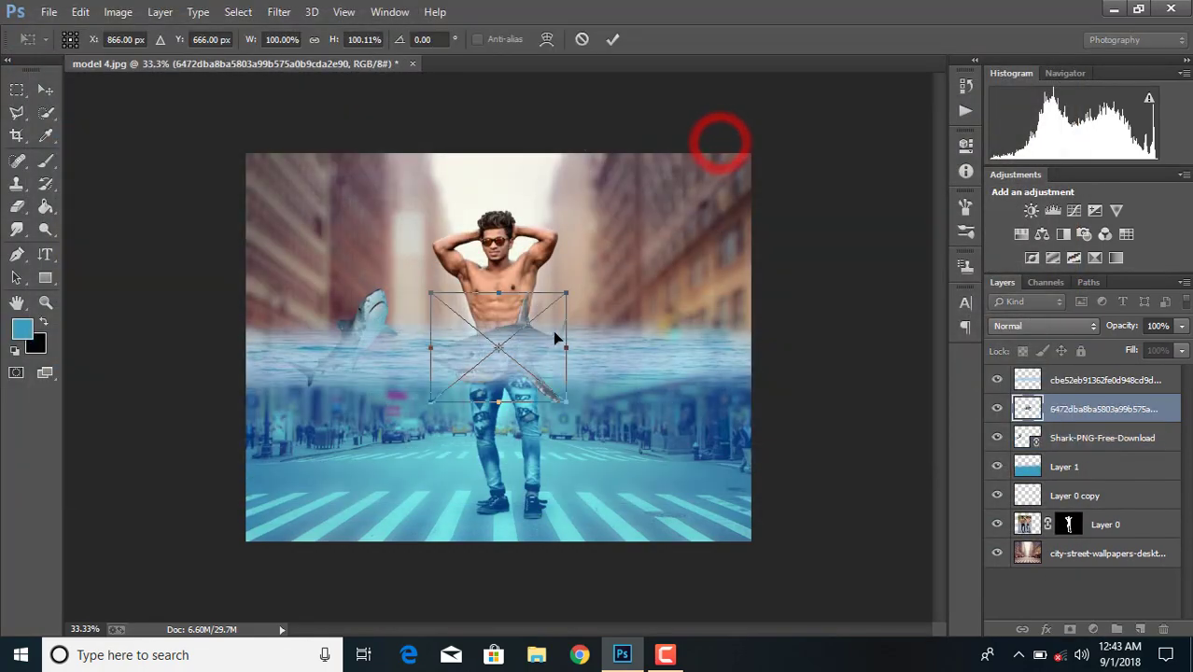
left_click_drag(533, 338, 681, 460)
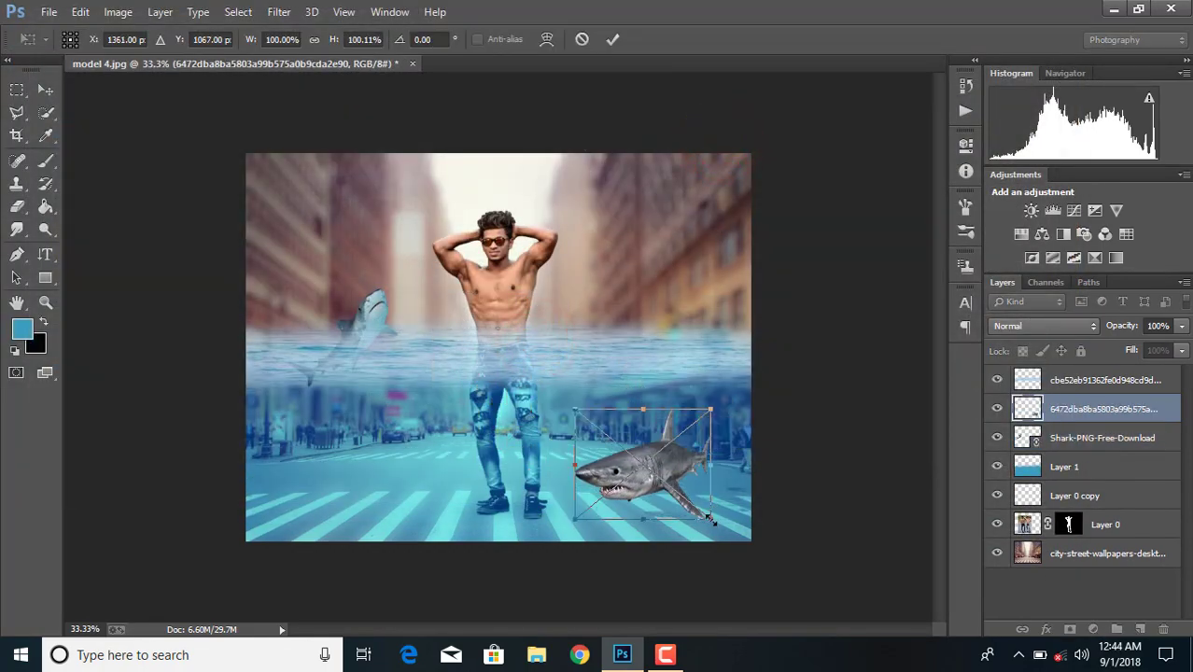
left_click_drag(711, 524, 688, 502)
left_click(612, 40)
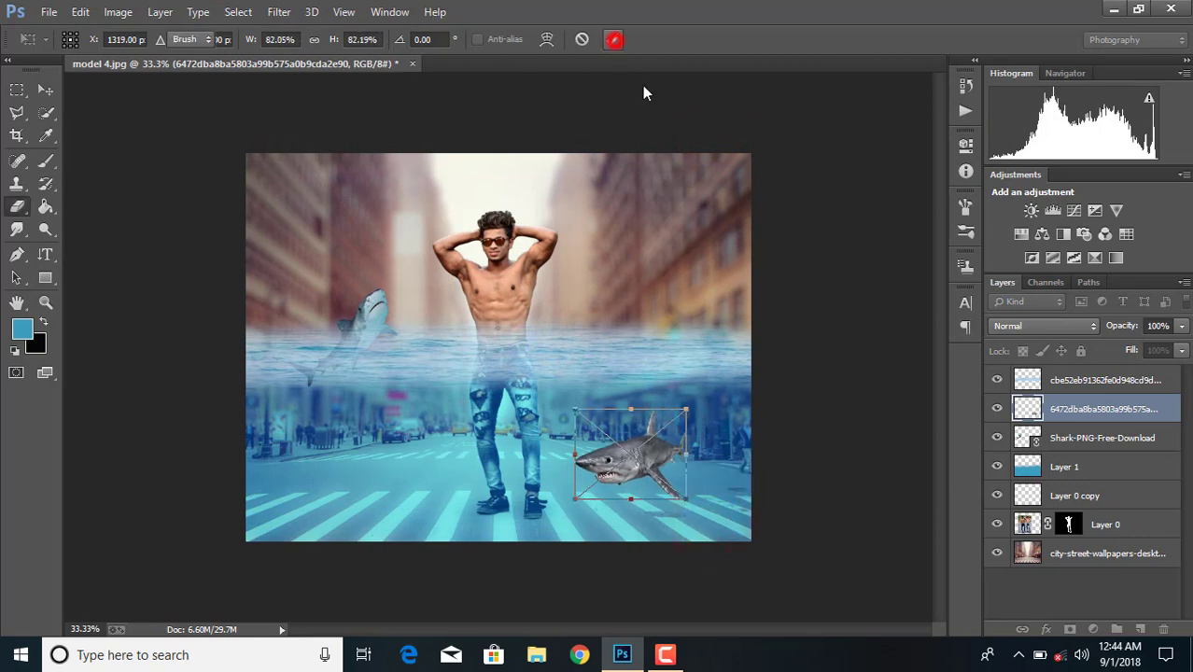
left_click_drag(1087, 411, 1092, 485)
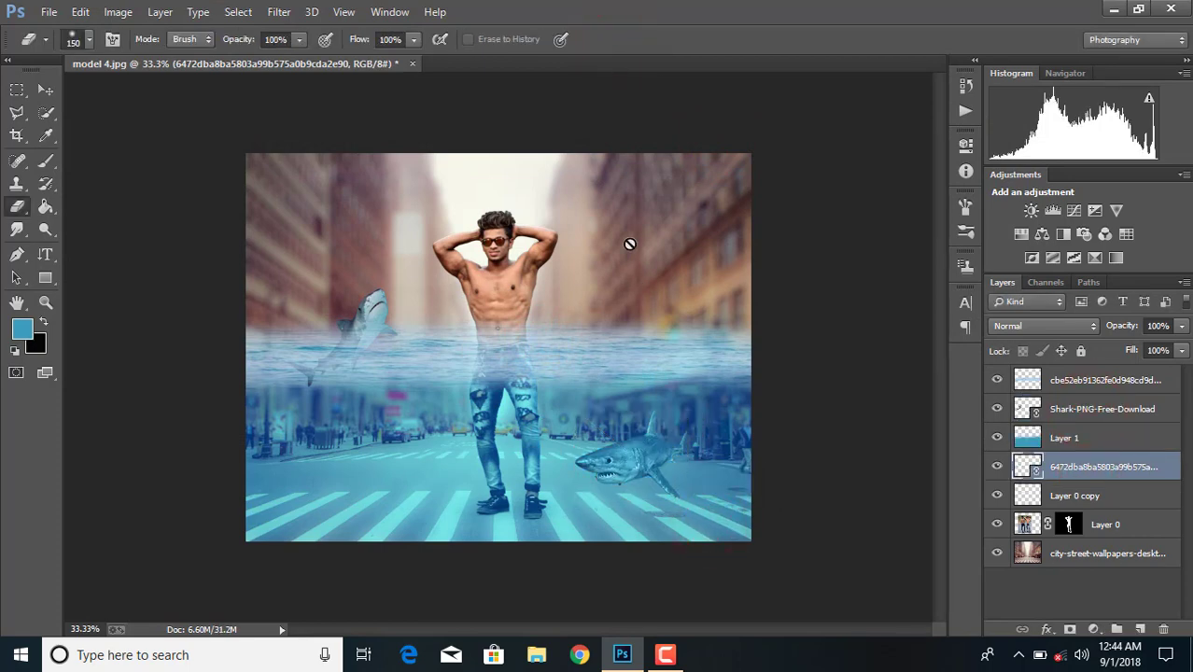
Step: Place the dolphin_PNG9132 image at the lower left, scaled to about 81%
left_click(48, 11)
left_click(124, 274)
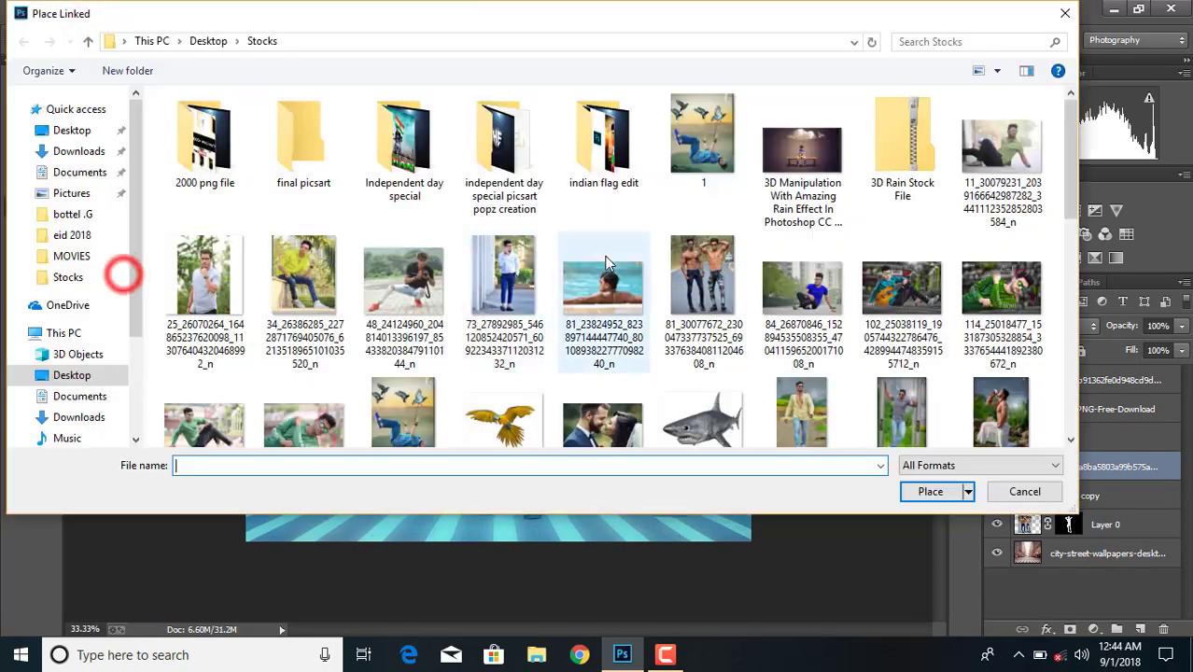
scroll(304, 299, "down", 5)
double_click(306, 341)
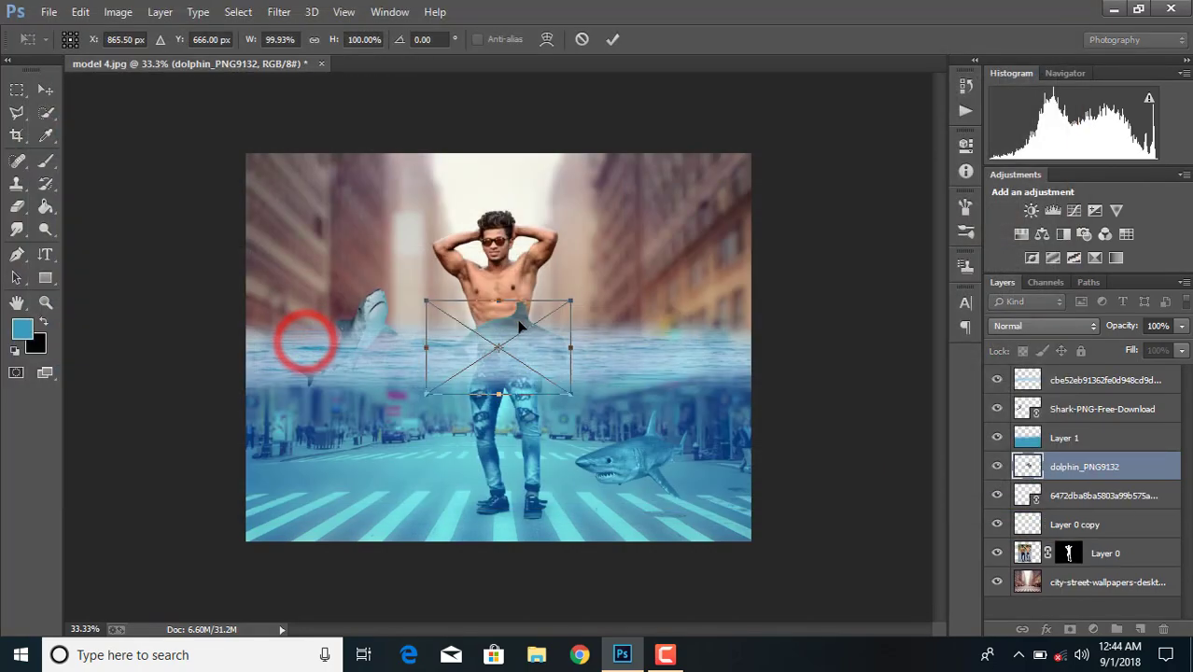
left_click_drag(520, 325, 363, 443)
mouse_move(416, 511)
left_mouse_down()
mouse_move(385, 473)
mouse_move(399, 504)
left_mouse_up()
left_click(612, 39)
key("e")
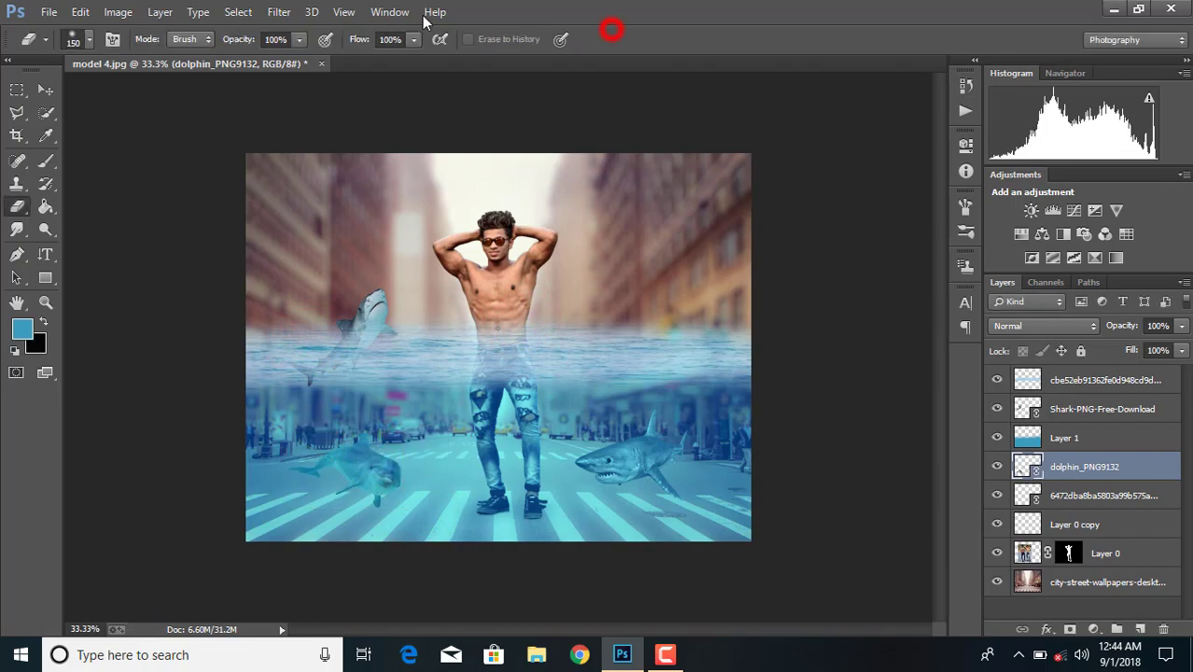
left_click(54, 11)
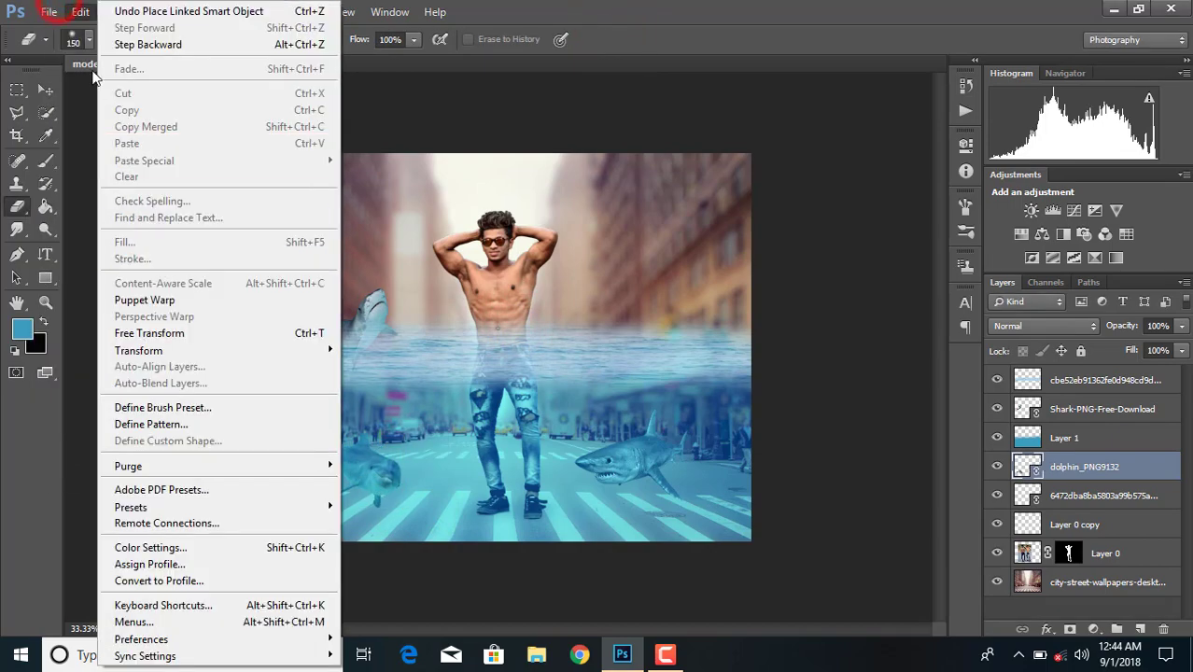
Step: Place the S.R (14) bottle image as a linked file
left_click(115, 280)
scroll(598, 280, "down", 2)
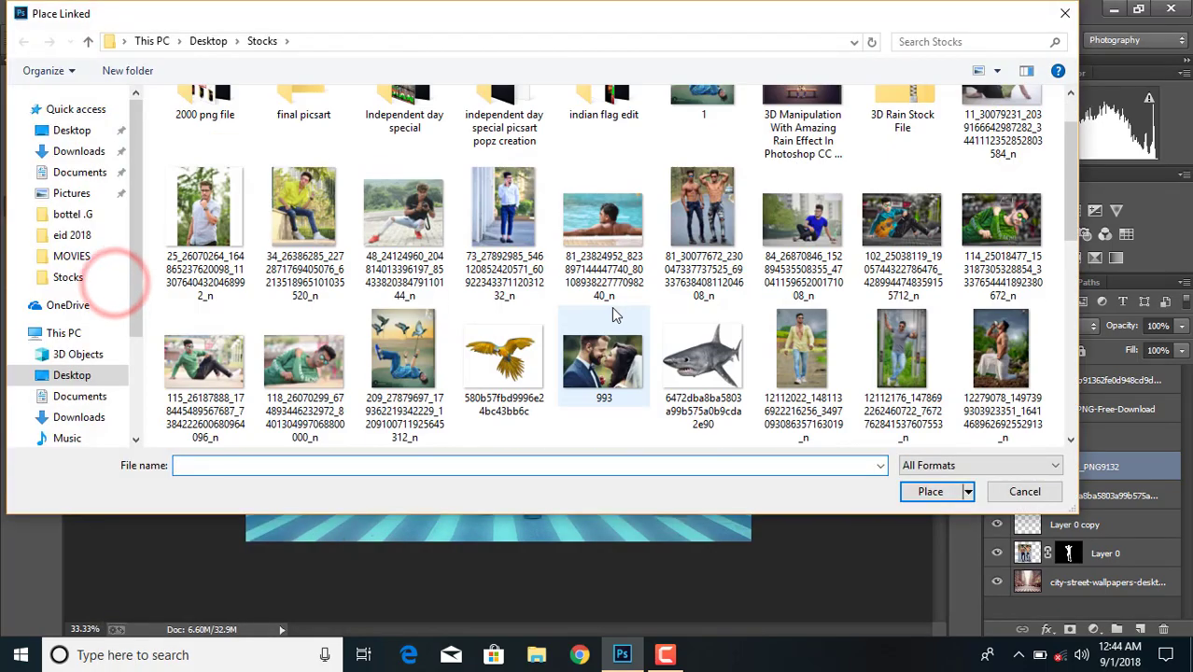
scroll(606, 318, "down", 2)
scroll(617, 317, "down", 2)
scroll(631, 317, "down", 1)
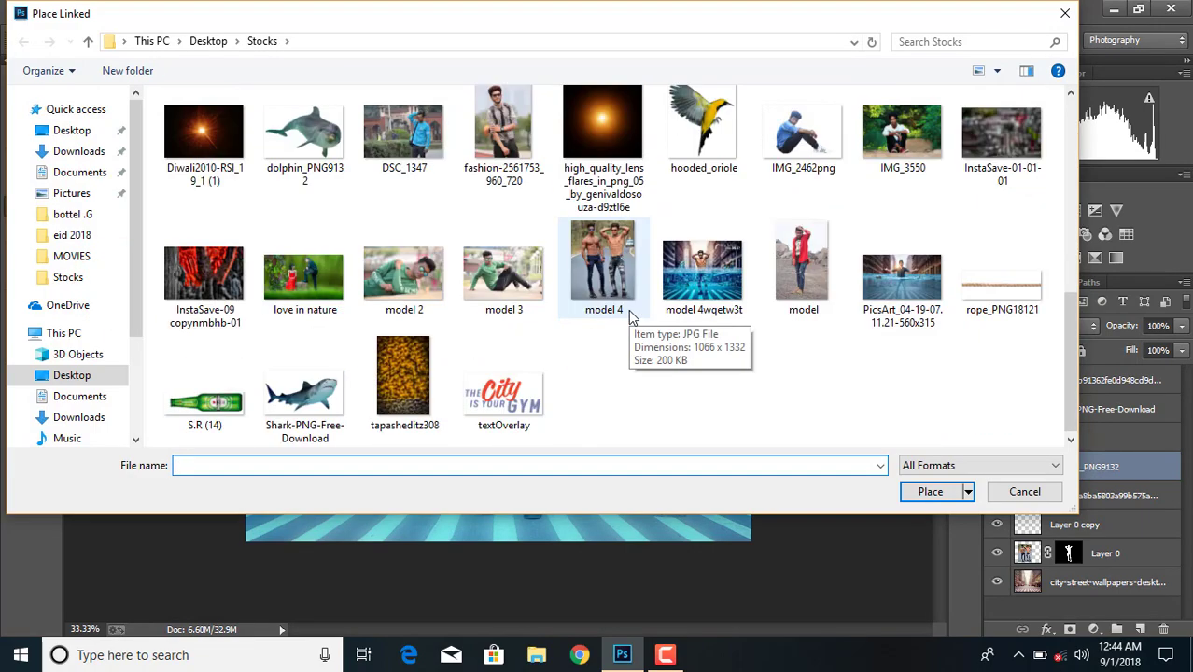
double_click(236, 392)
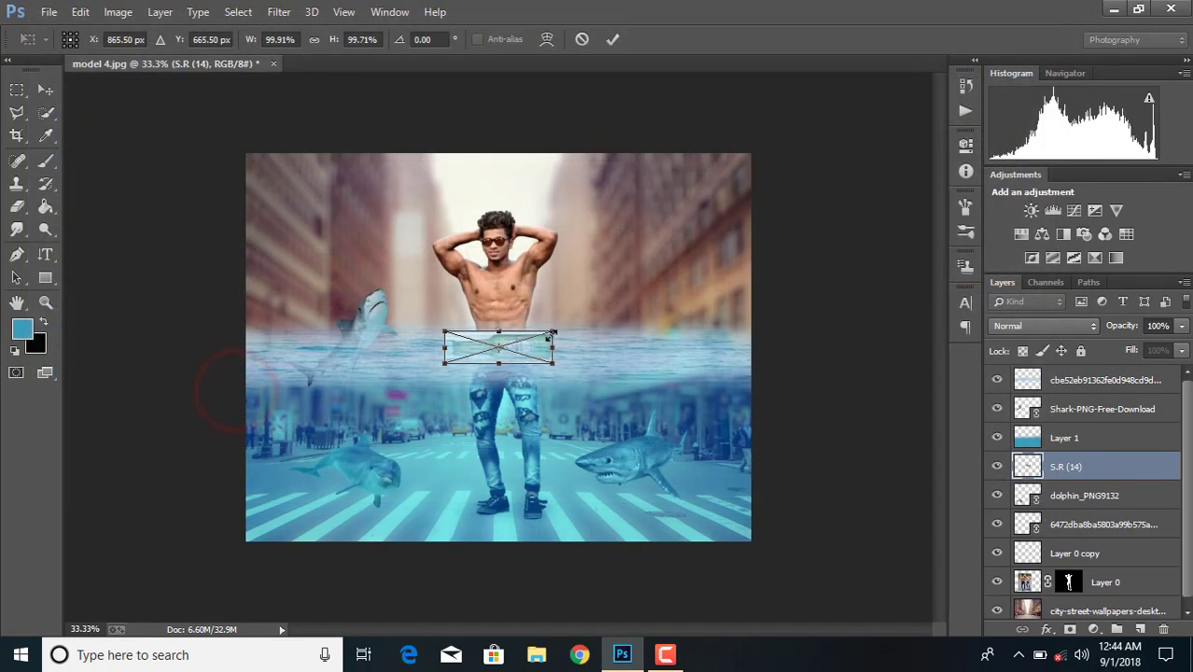
Step: Rotate the bottle to 75.52°, blend it in Multiply, and scale it to ~89% right of the model
left_click_drag(541, 308, 571, 364)
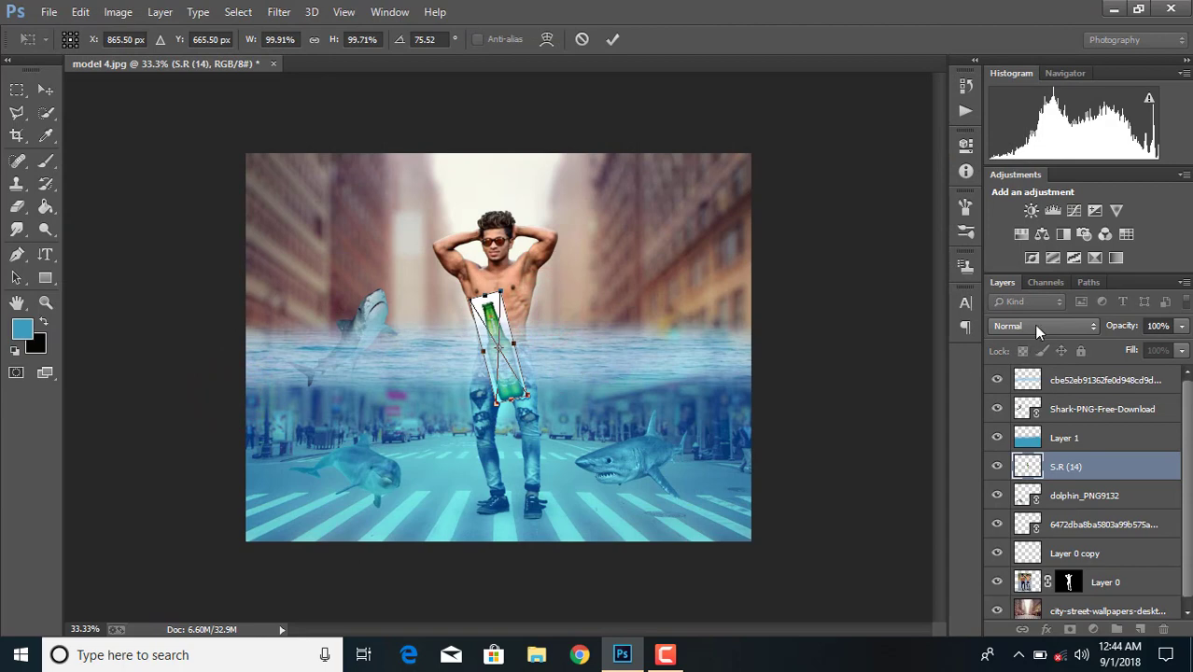
left_click(1037, 326)
left_click(1025, 65)
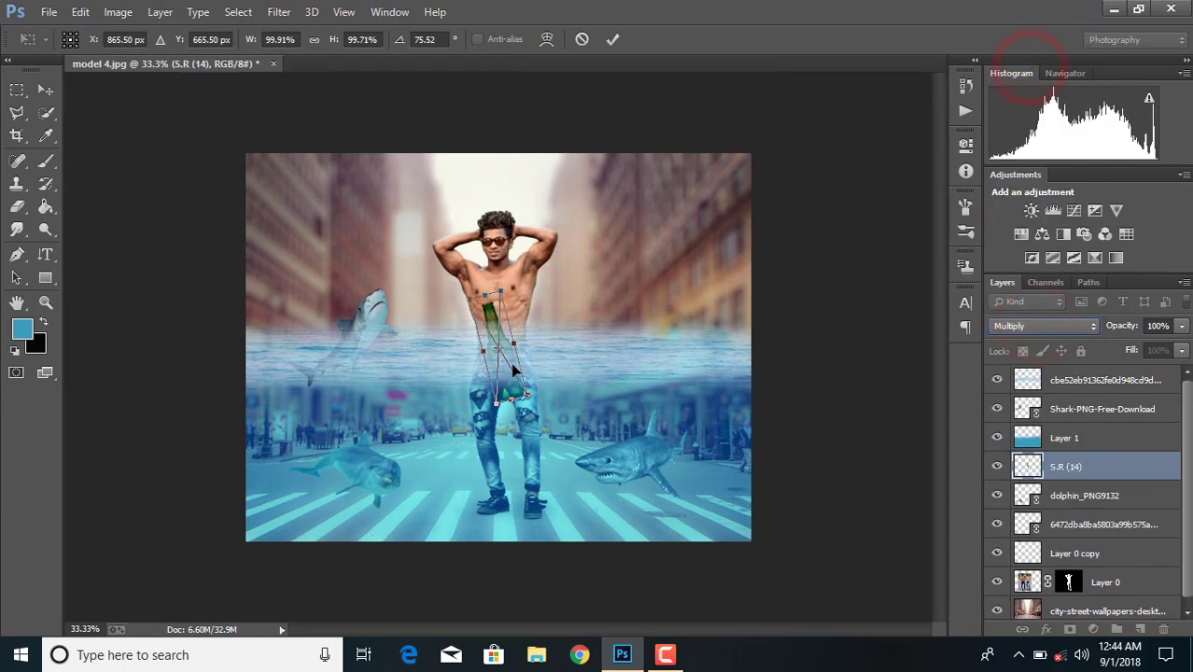
left_click_drag(492, 324, 631, 315)
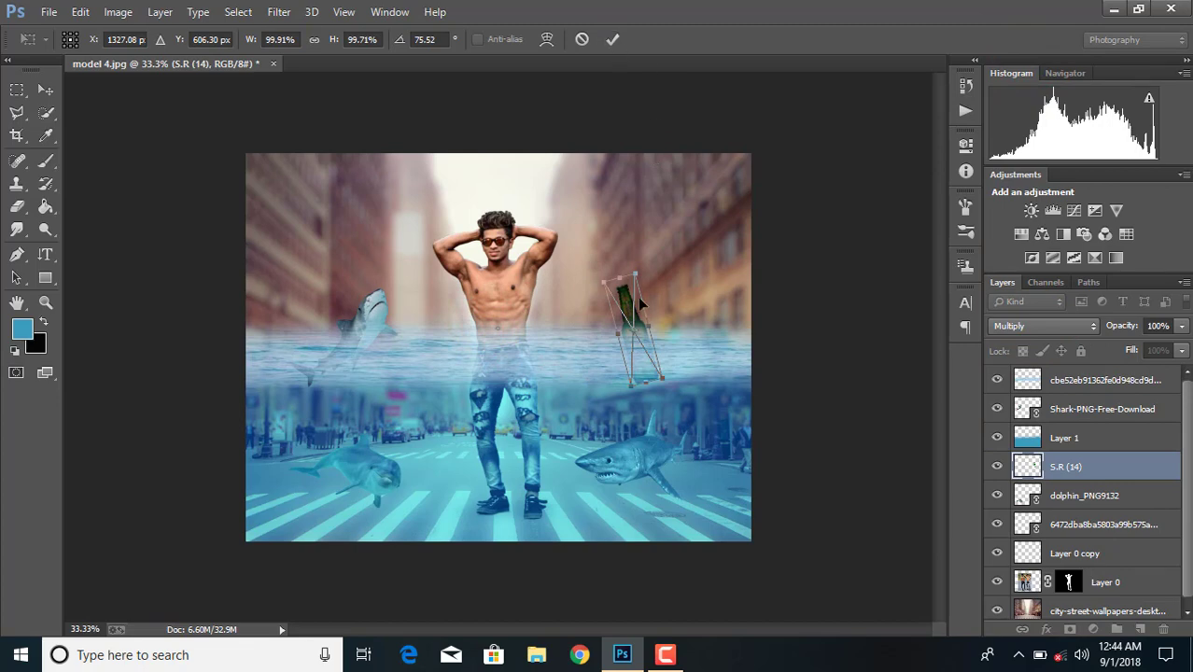
left_click_drag(638, 272, 638, 281)
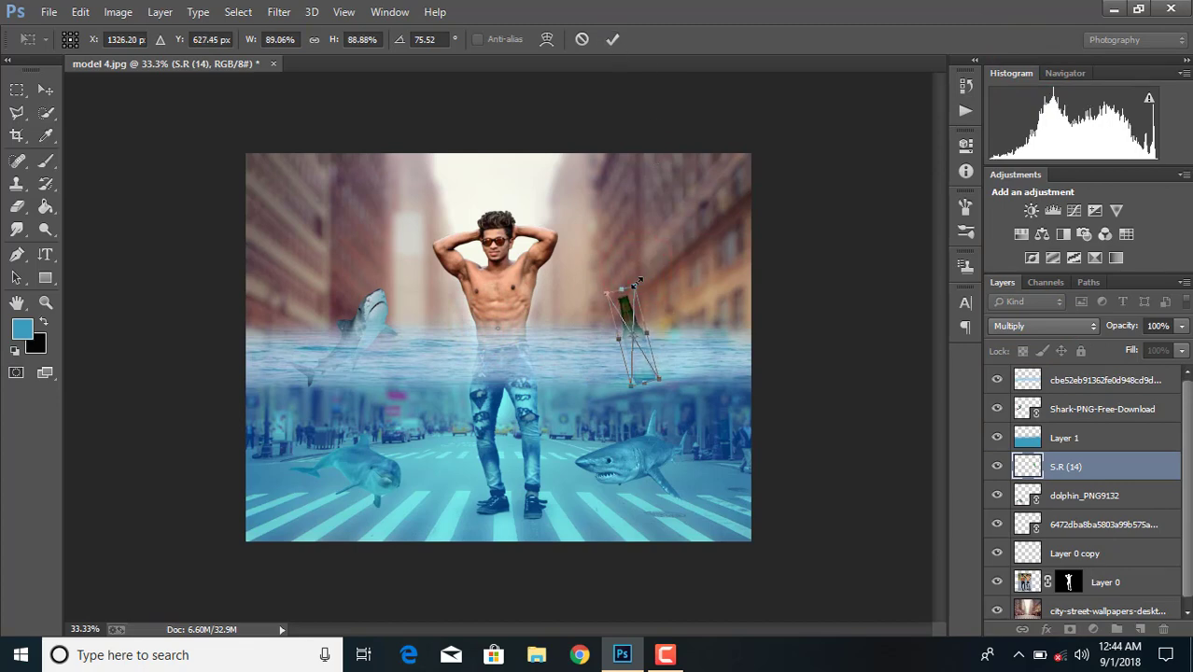
left_click(620, 42)
key("e")
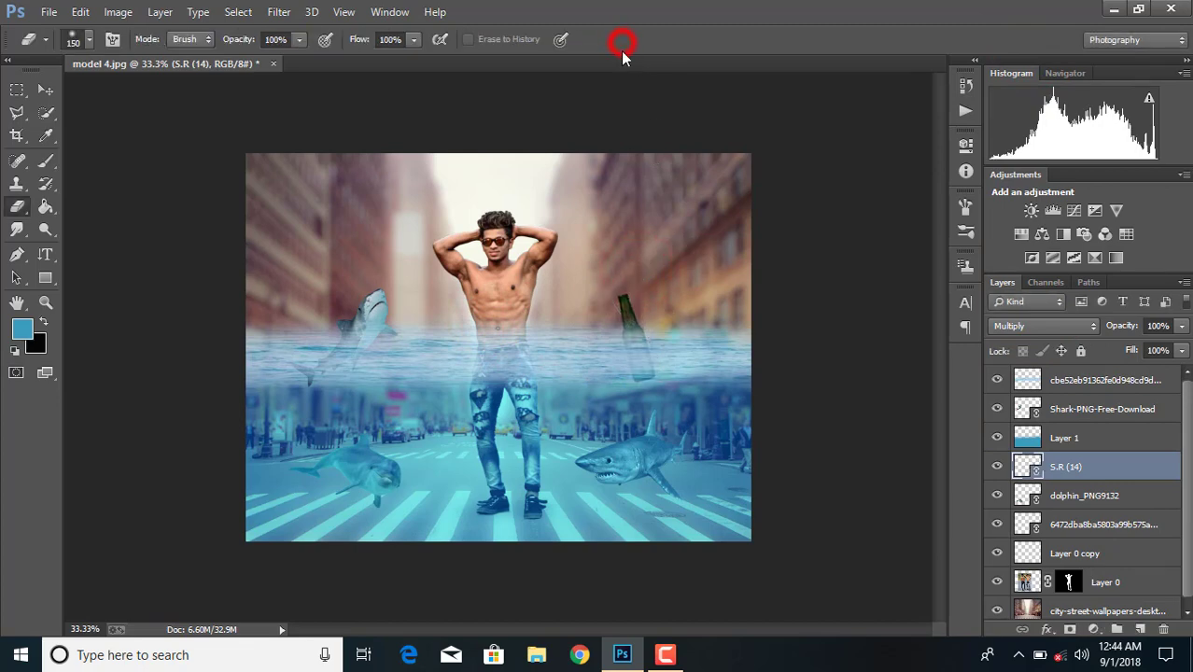
mouse_move(1097, 469)
left_mouse_down()
mouse_move(1108, 436)
mouse_move(1110, 468)
left_mouse_up()
Step: Place the lens flare image just above the city street layer
left_click(1115, 609)
left_click(48, 12)
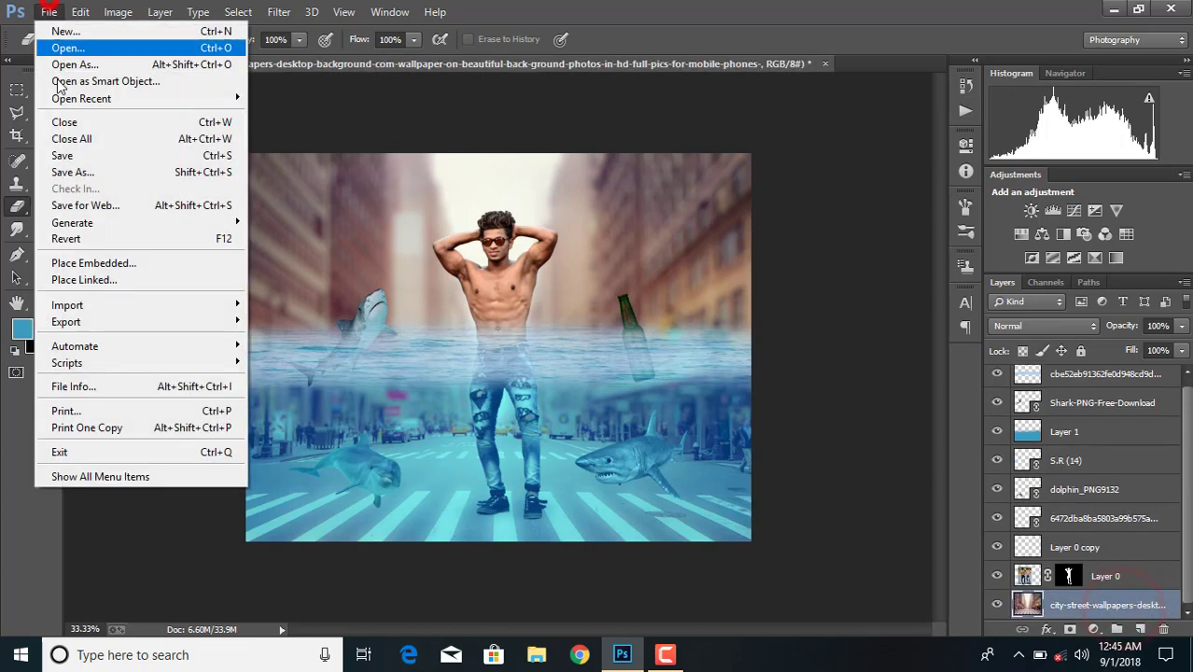
left_click(107, 281)
scroll(614, 257, "down", 3)
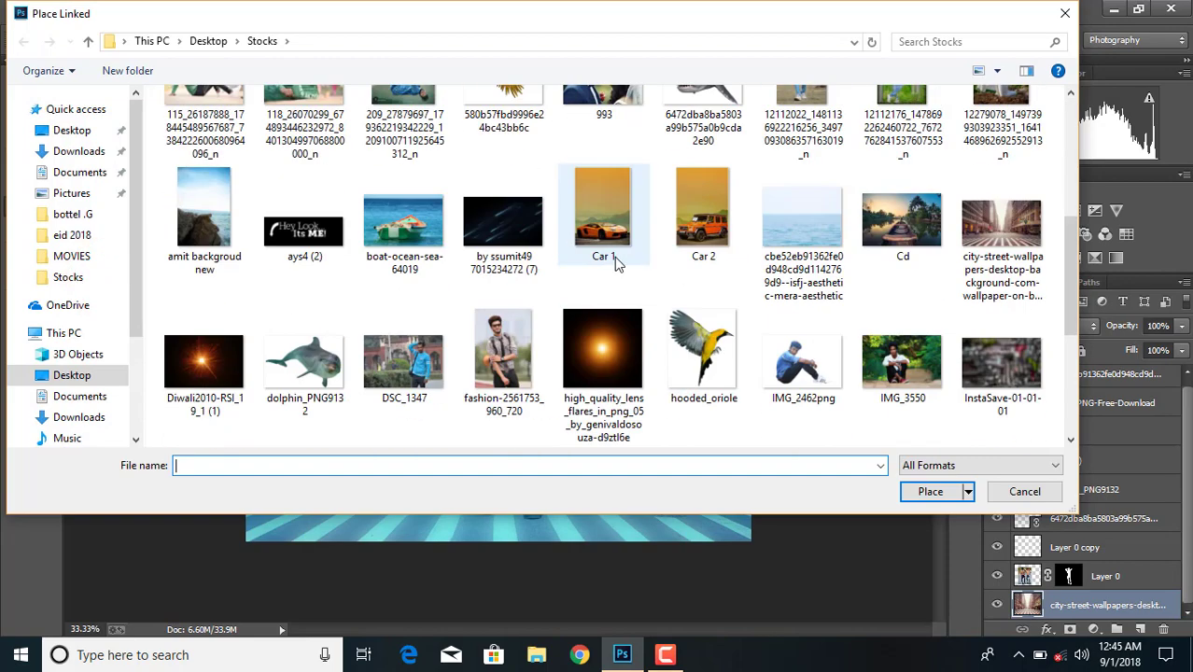
double_click(604, 343)
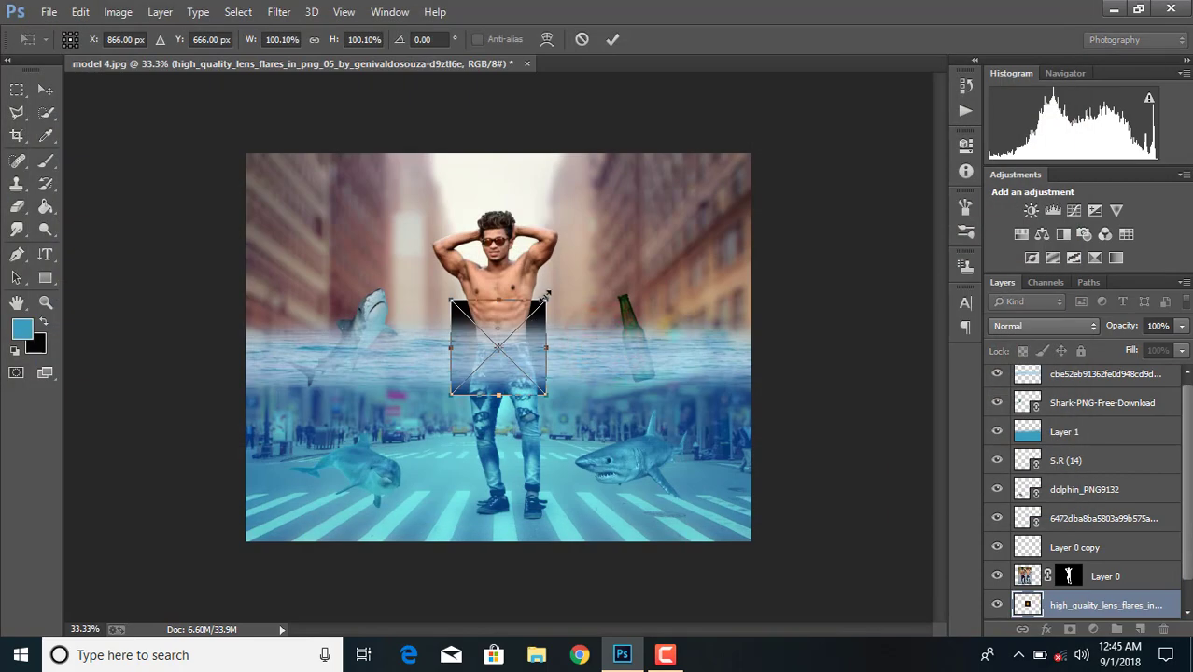
Step: Enlarge the lens flare to about 532% over the canvas and blend it in Screen mode
left_click_drag(546, 295, 736, 111)
mouse_move(450, 398)
left_mouse_down()
mouse_move(362, 443)
mouse_move(245, 599)
left_mouse_up()
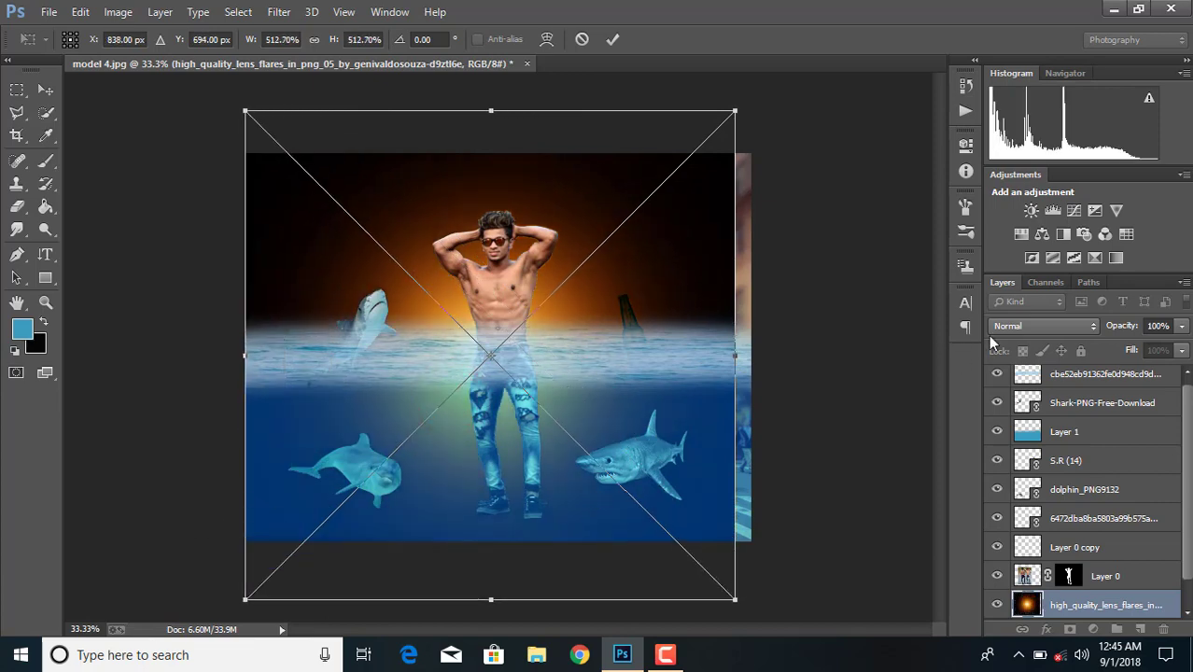
left_click(1013, 326)
left_click(1017, 141)
left_click_drag(618, 355, 633, 234)
left_click_drag(262, 466, 234, 496)
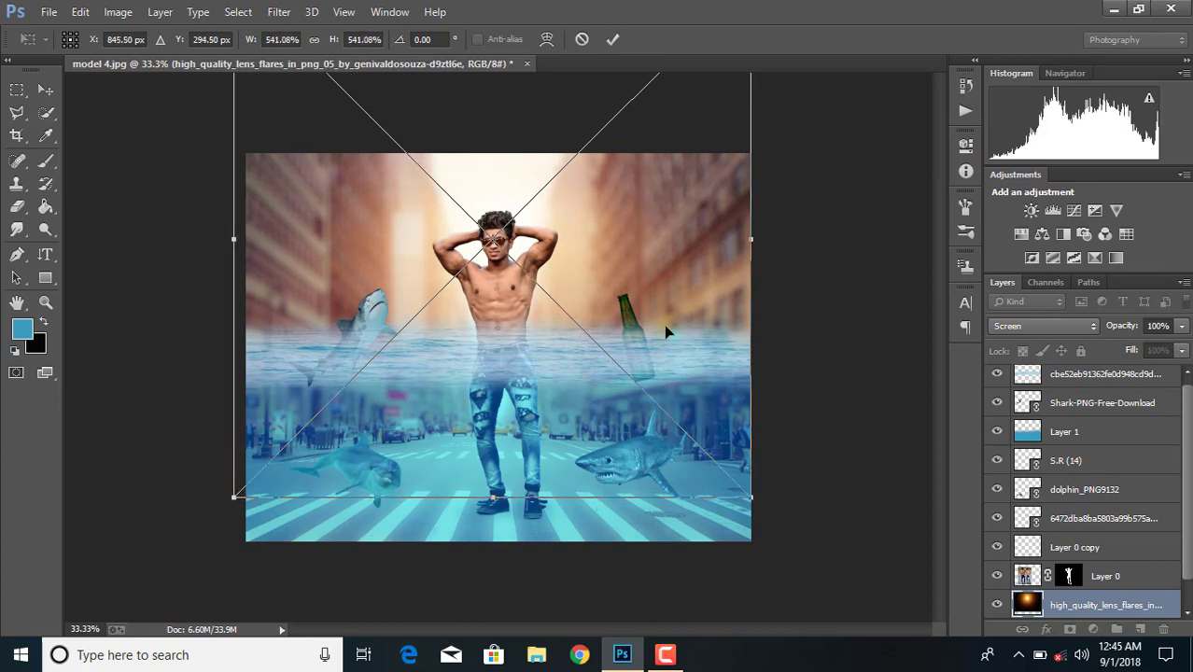
left_click_drag(754, 495, 723, 466)
left_click_drag(593, 324, 623, 327)
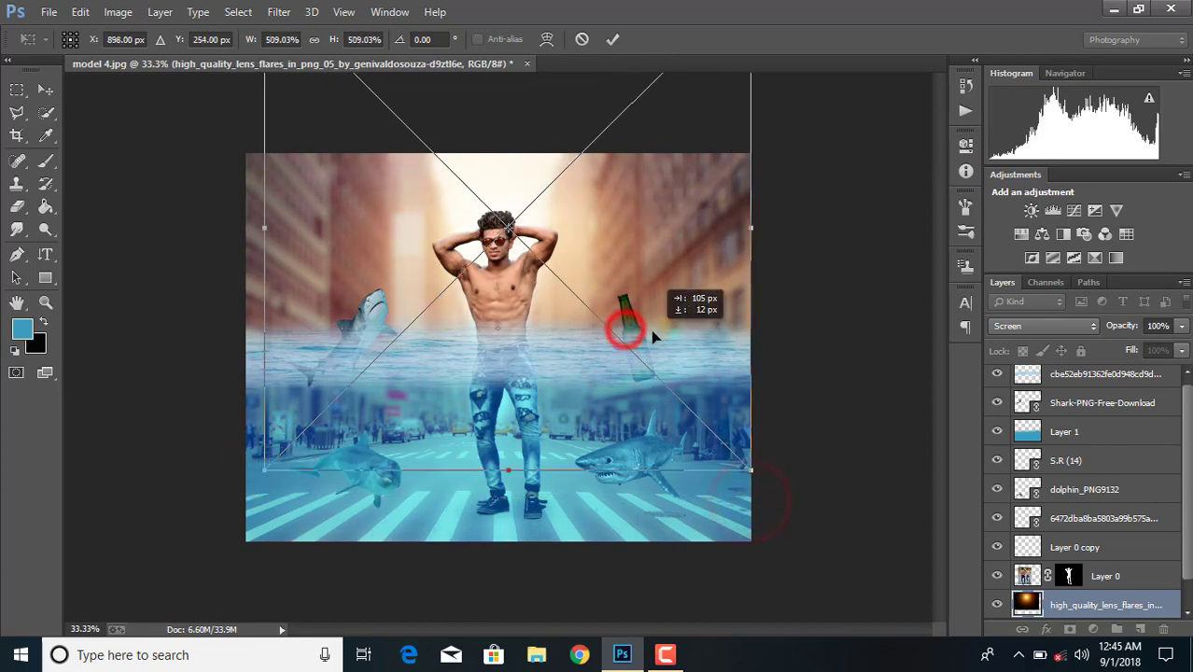
left_click_drag(265, 470, 242, 492)
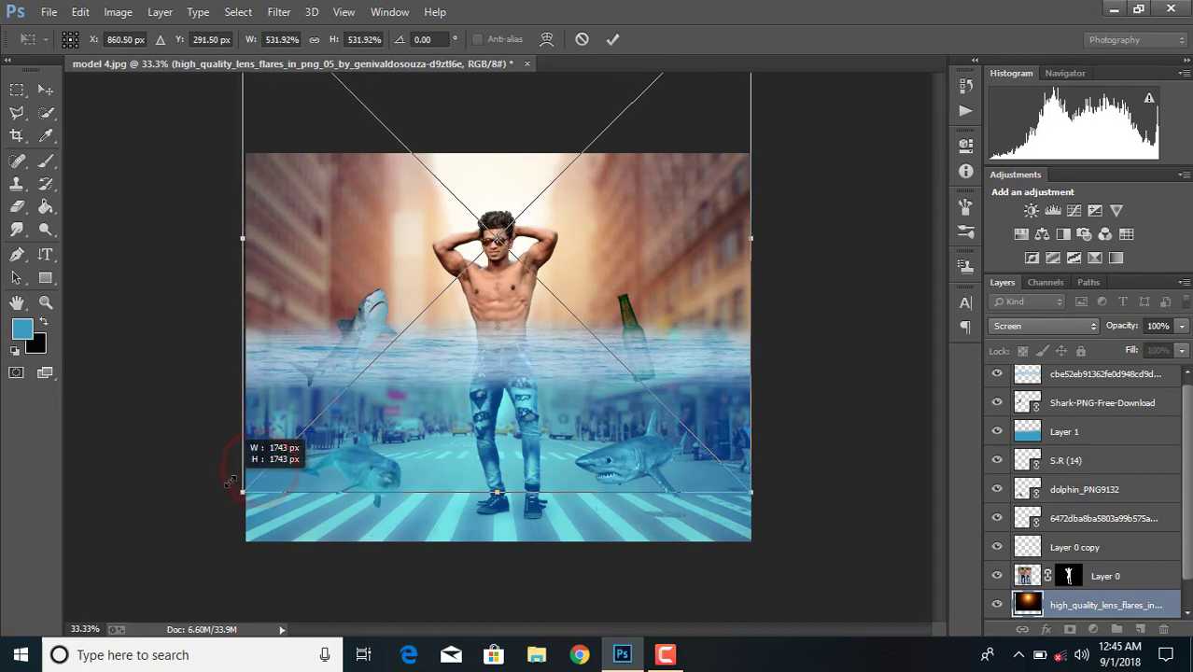
left_click(493, 366)
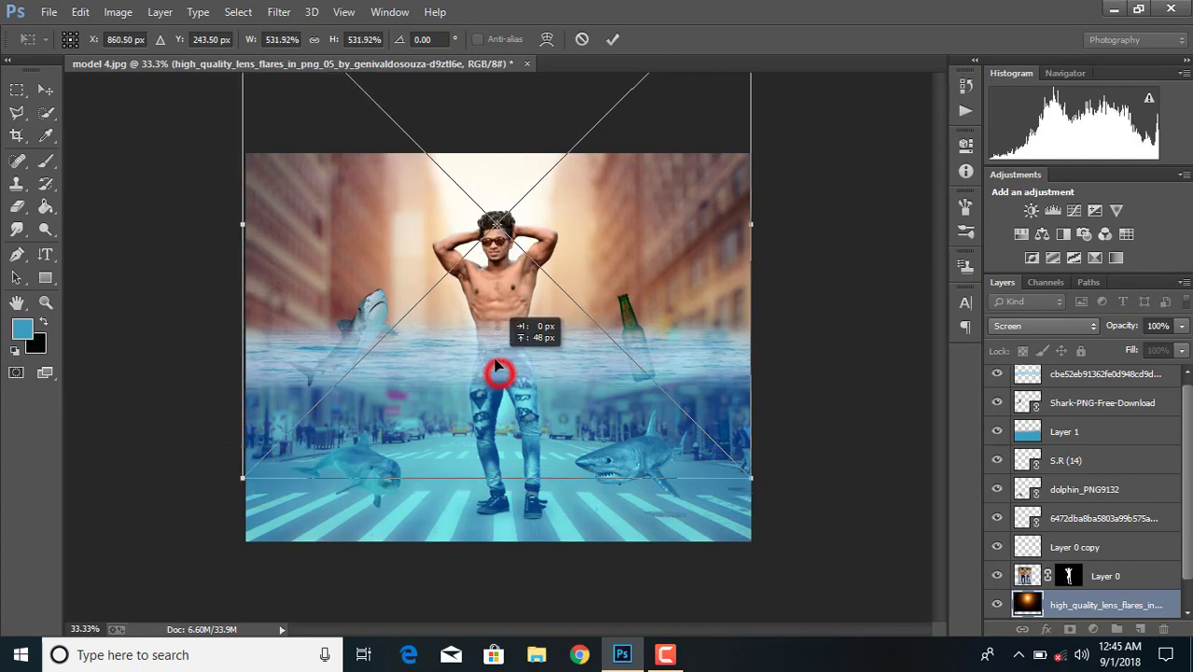
left_click(612, 39)
Step: Lower the lens flare layer's opacity to 95%
key("e")
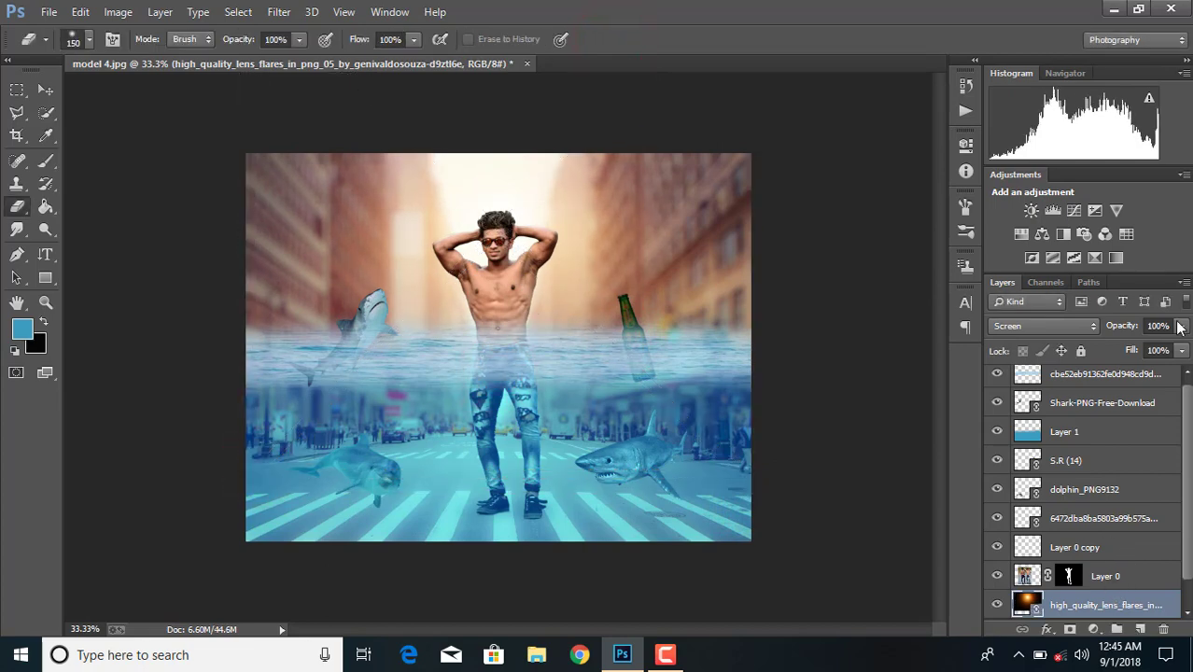
left_click(1180, 326)
scroll(1039, 498, "down", 1)
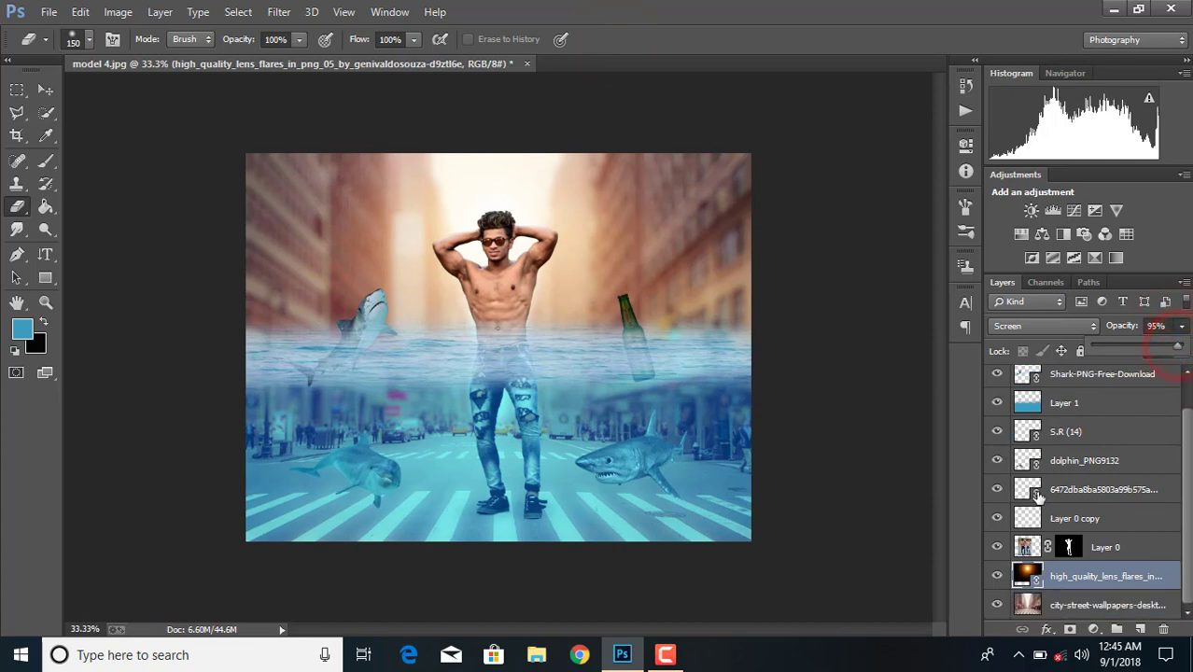
left_click(1102, 605)
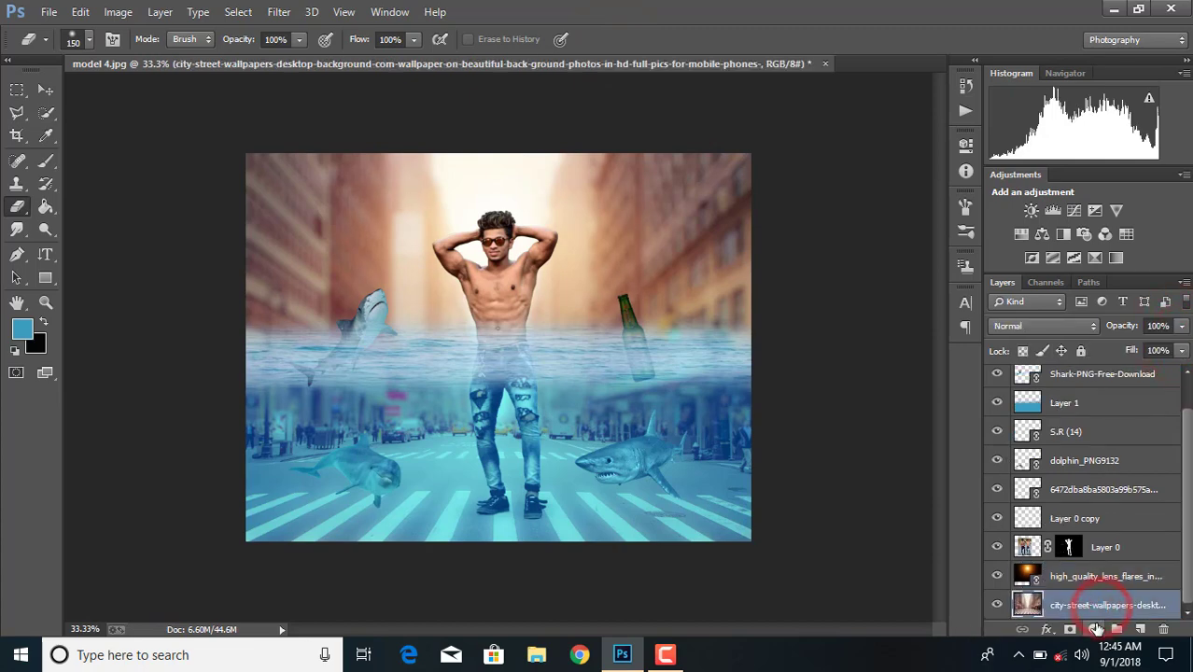
Step: Add a Color Balance adjustment with Cyan/Red −39 and Yellow/Blue +25 over the street
left_click(1094, 628)
left_click(1041, 434)
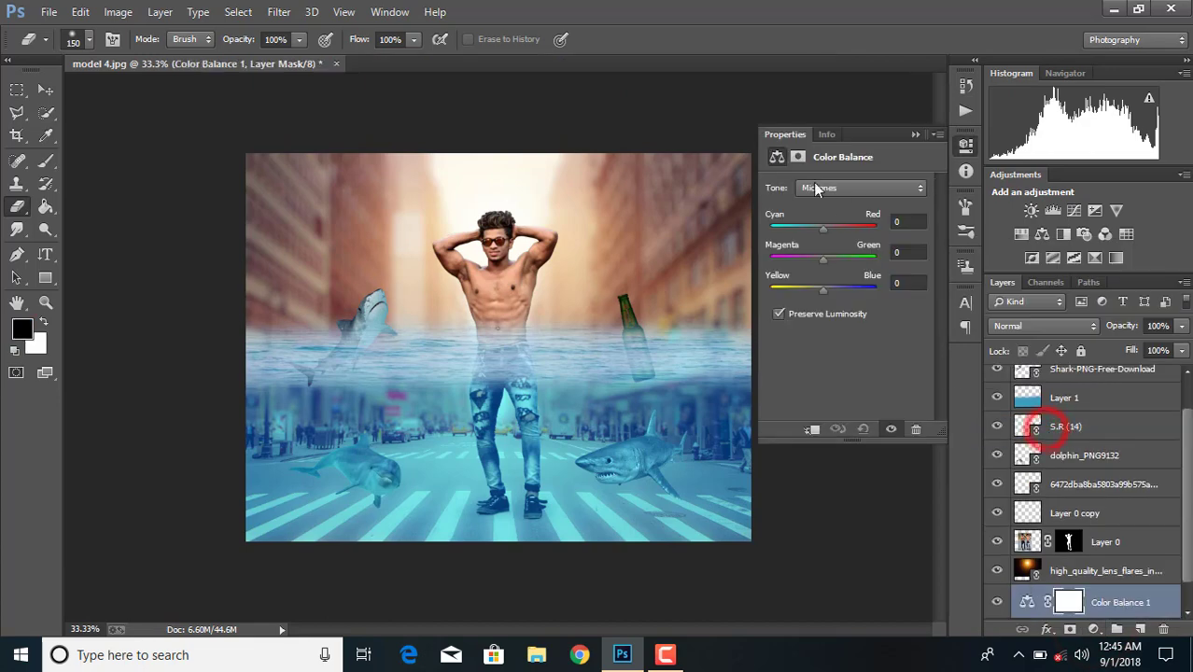
left_click_drag(823, 227, 809, 233)
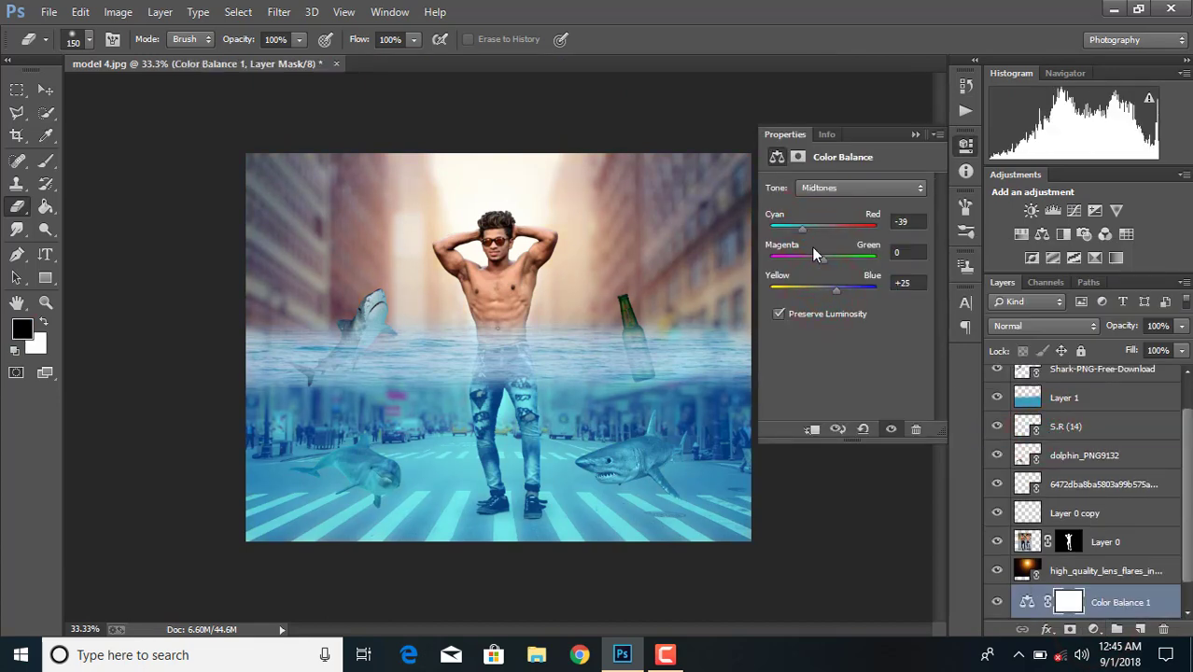
left_click(915, 135)
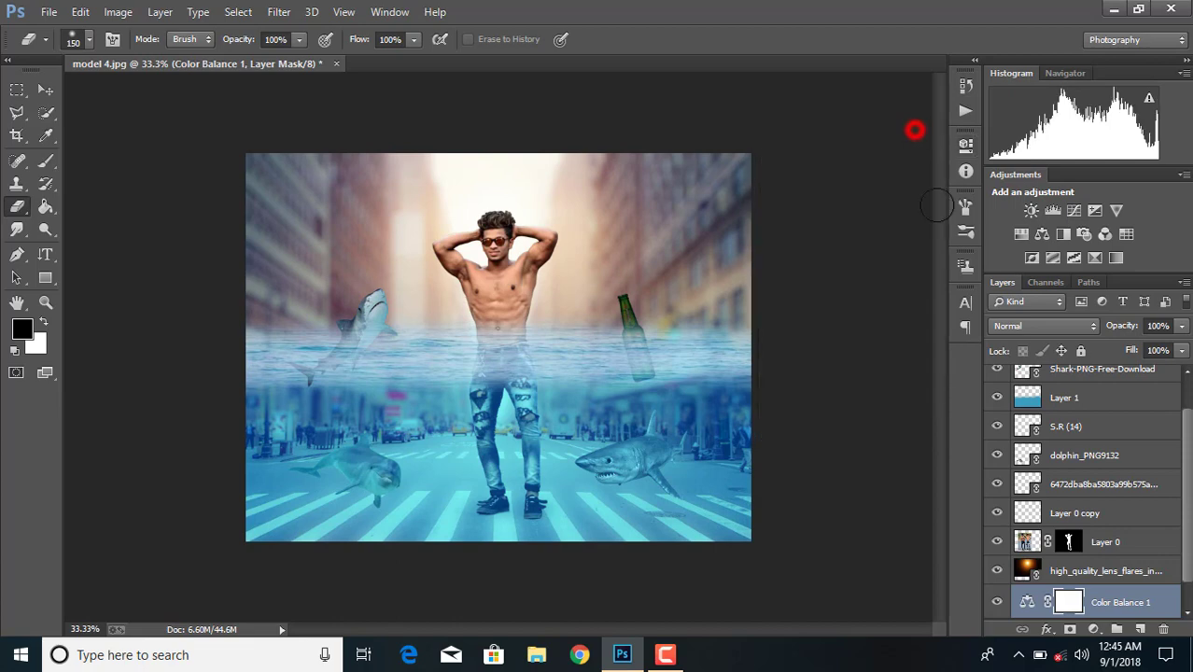
Step: Add an empty Layer 2 above Layer 0 and start picking a blue foreground colour
left_click(1111, 571)
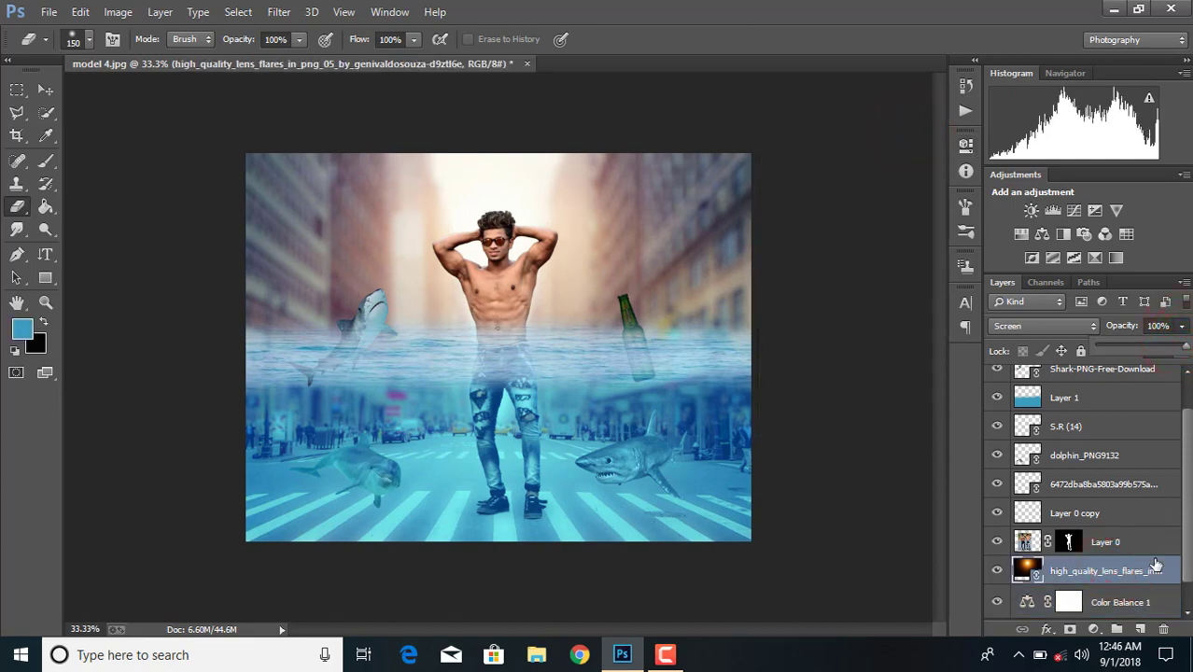
scroll(1115, 581, "down", 1)
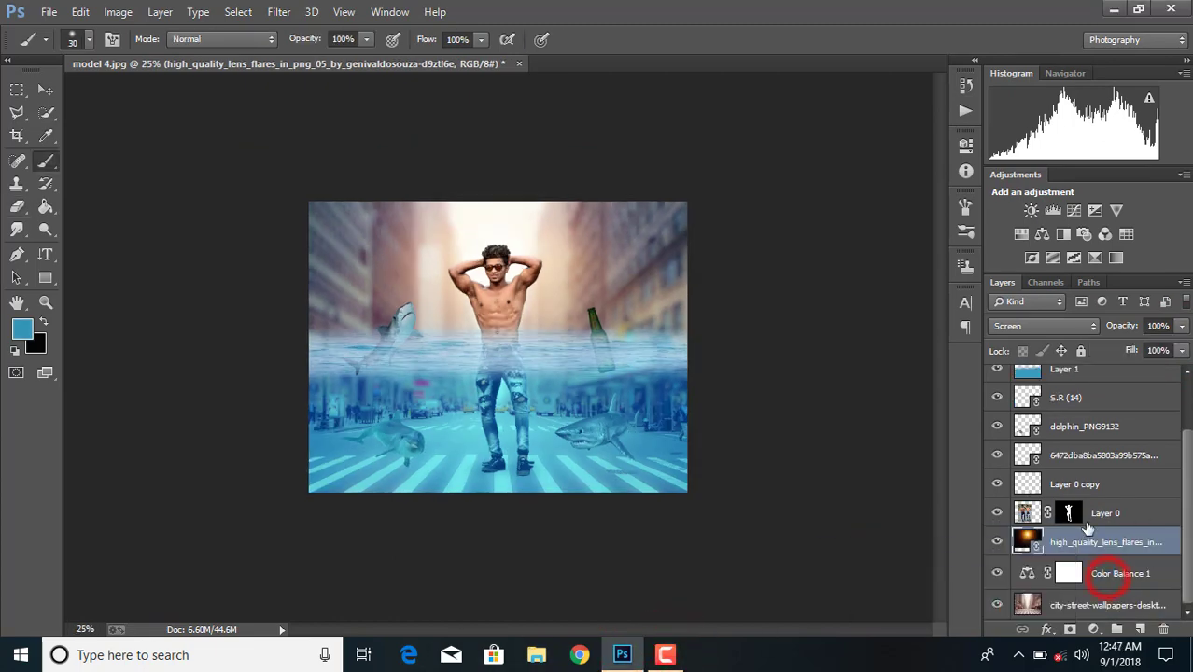
scroll(1092, 560, "up", 1)
left_click(1111, 541)
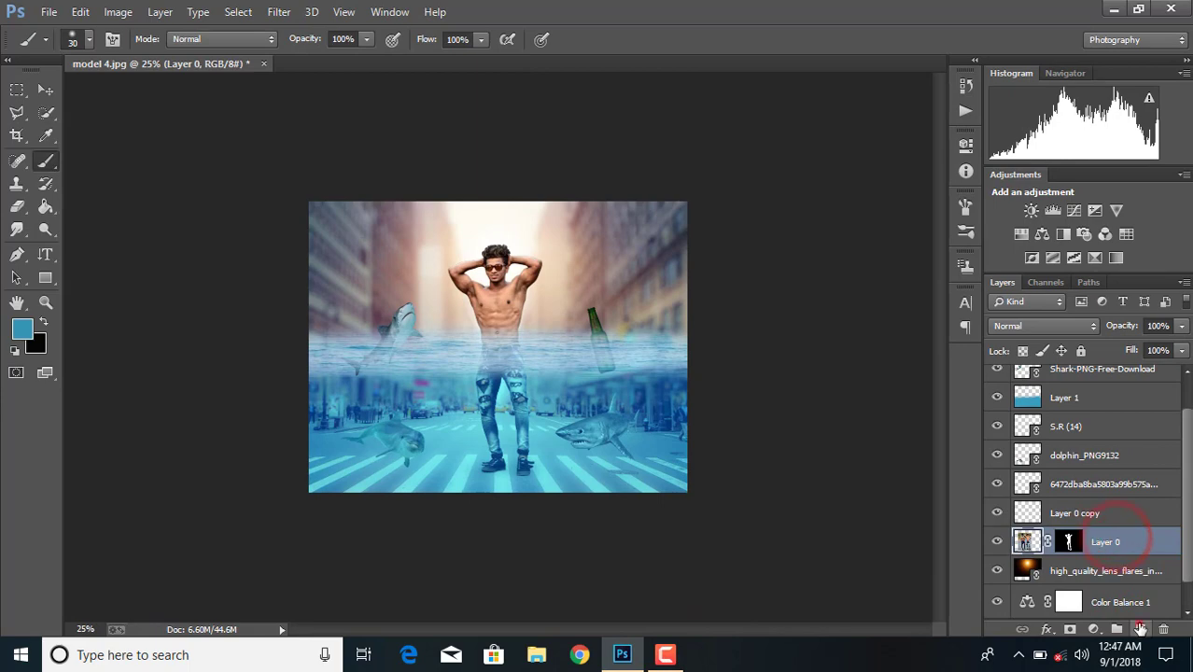
left_click(1140, 628)
left_click(22, 329)
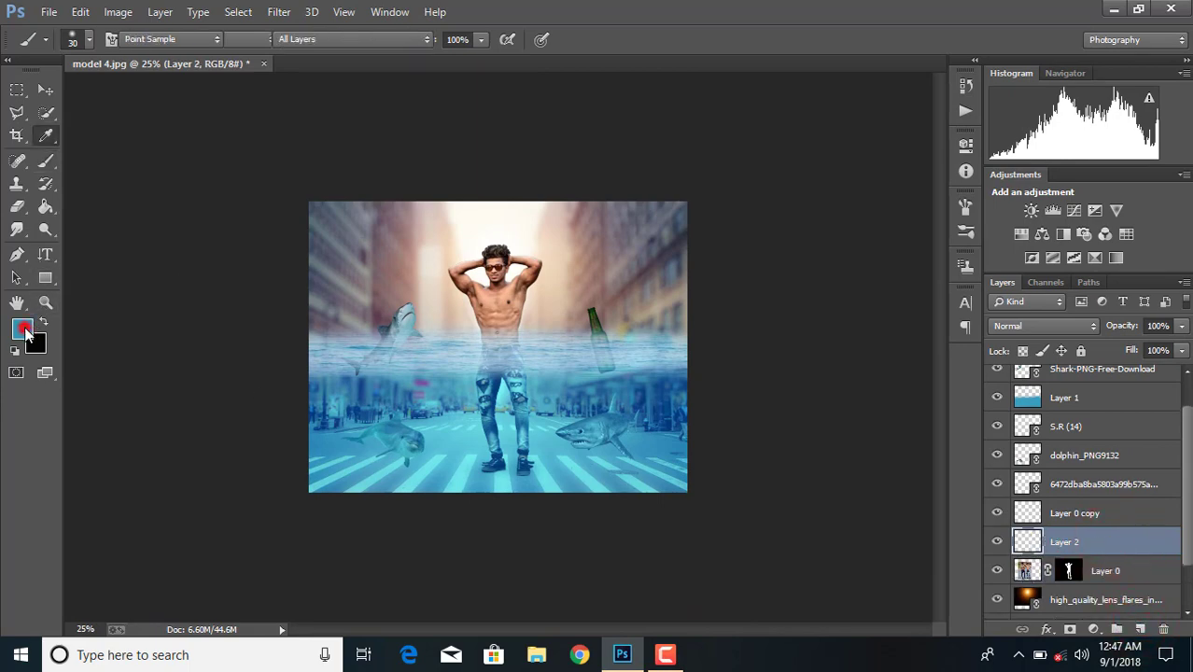
left_click_drag(614, 257, 614, 235)
Step: Set the foreground colour to a dark blue
left_click(539, 210)
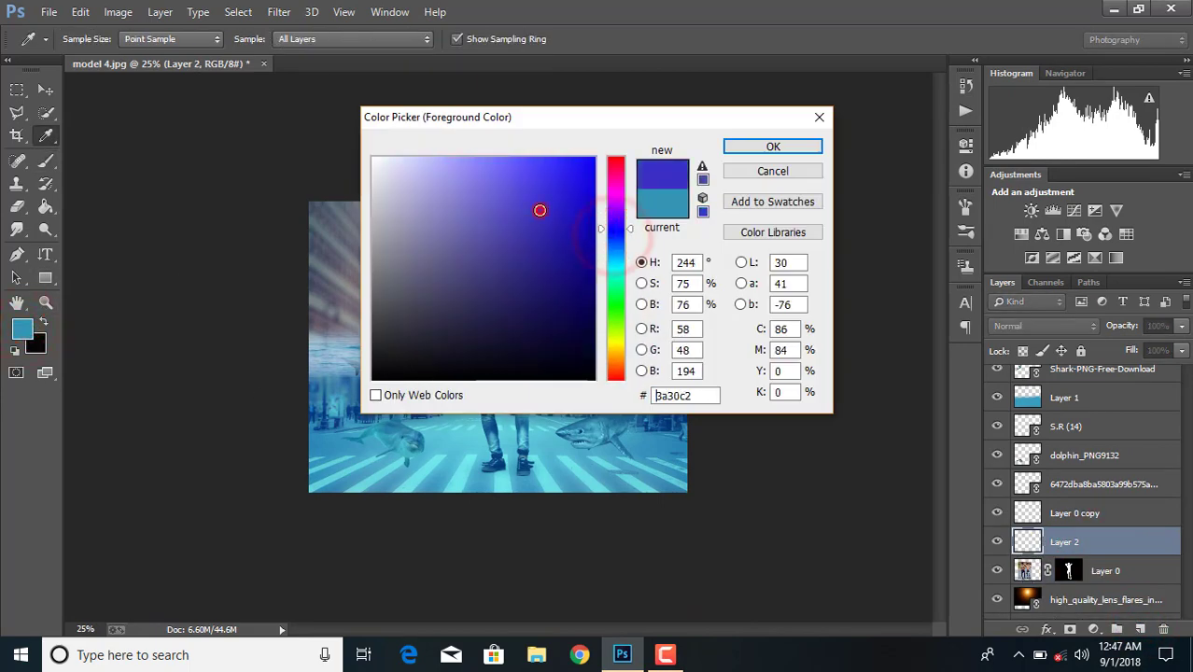
left_click(756, 148)
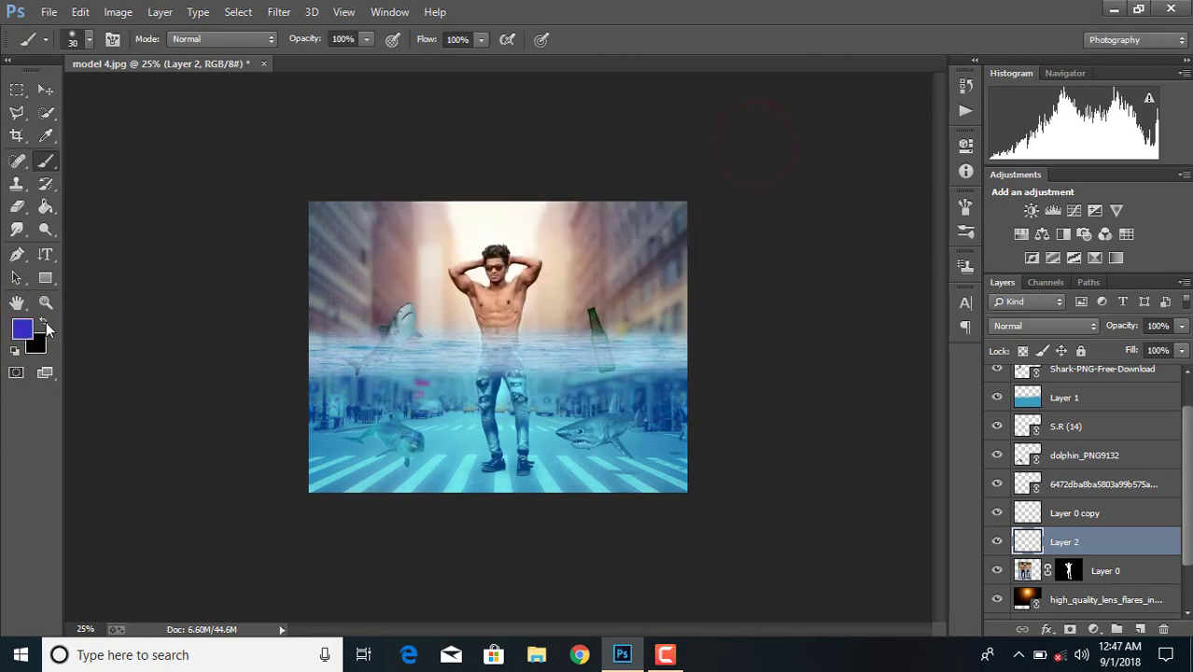
left_click(22, 329)
left_click(567, 253)
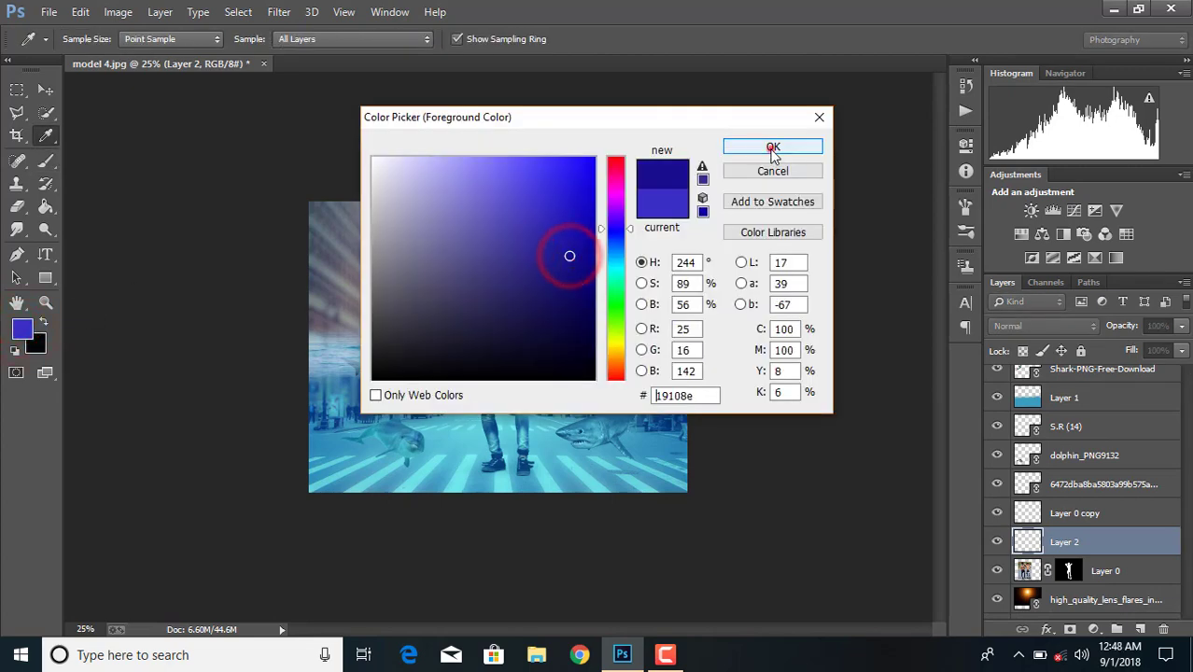
left_click(771, 147)
Step: Zoom in on the model and paint both sunglass lenses blue on Layer 2
key("ctrl+plus")
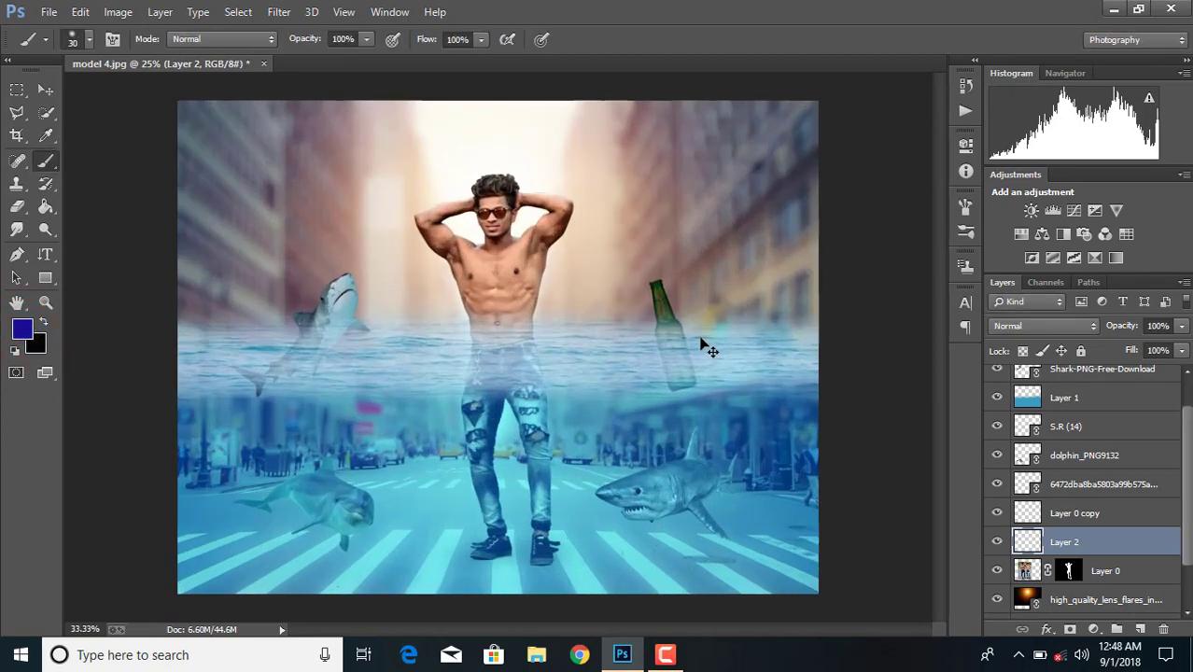
key("ctrl+plus")
key("ctrl+plus")
key("ctrl+plus")
scroll(604, 159, "up", 2)
scroll(604, 159, "up", 1)
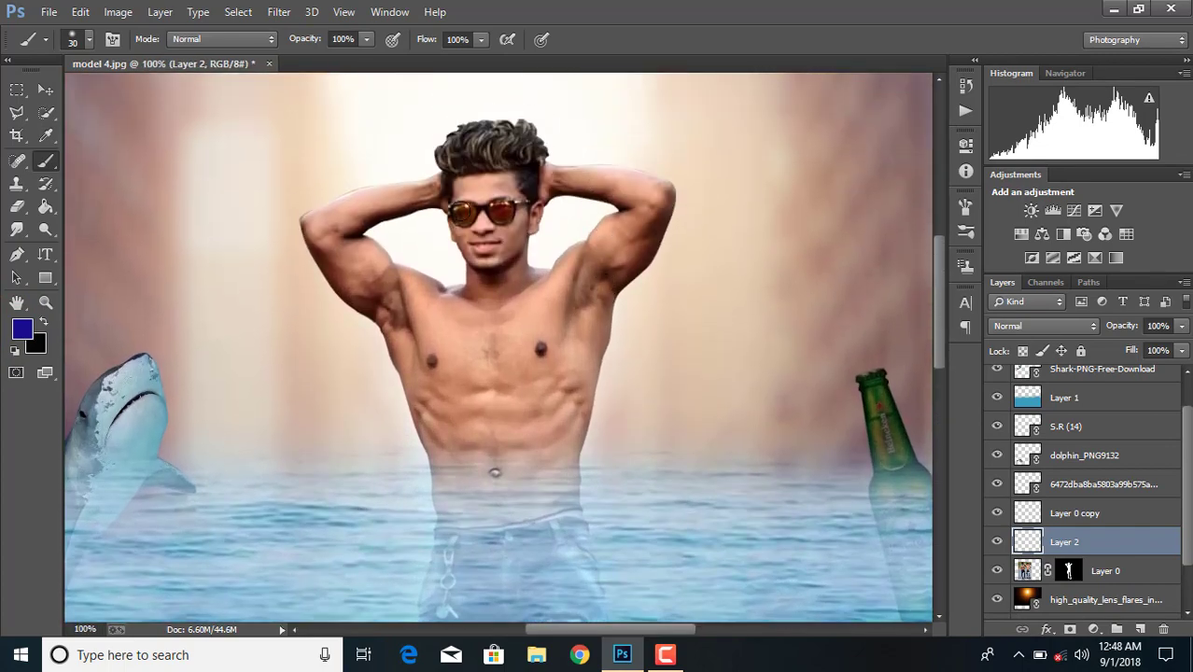
key("ctrl+minus")
key("ctrl+plus")
key("ctrl+plus")
key("ctrl+plus")
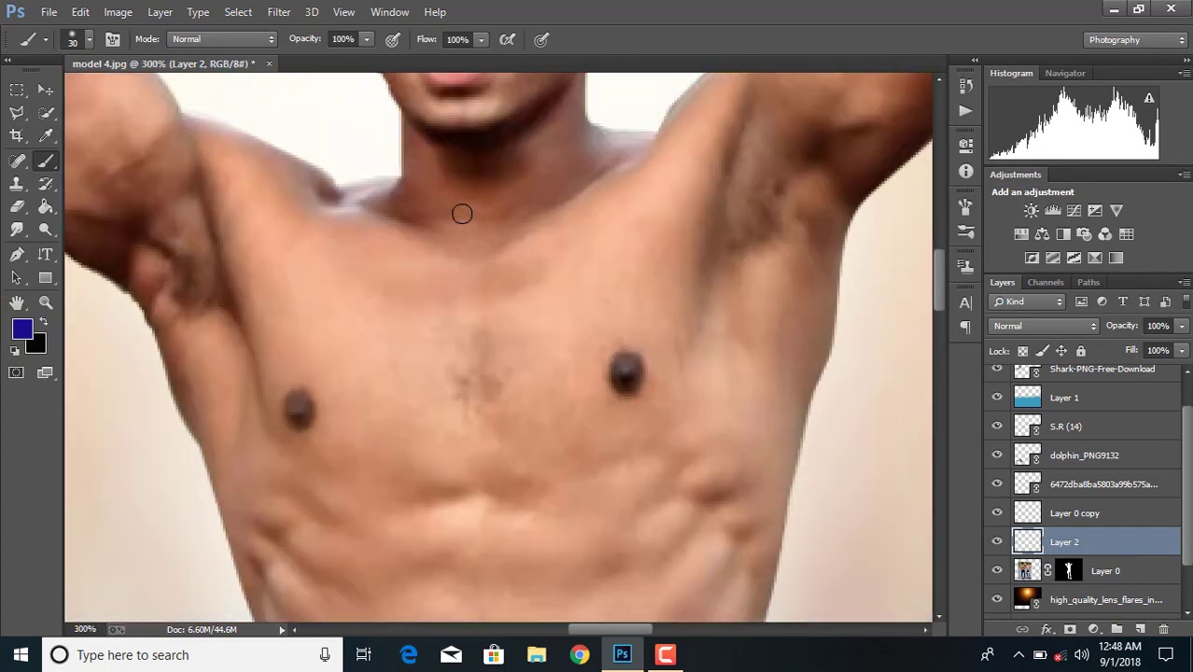
scroll(470, 220, "up", 1)
scroll(471, 220, "up", 3)
left_click_drag(506, 160, 504, 154)
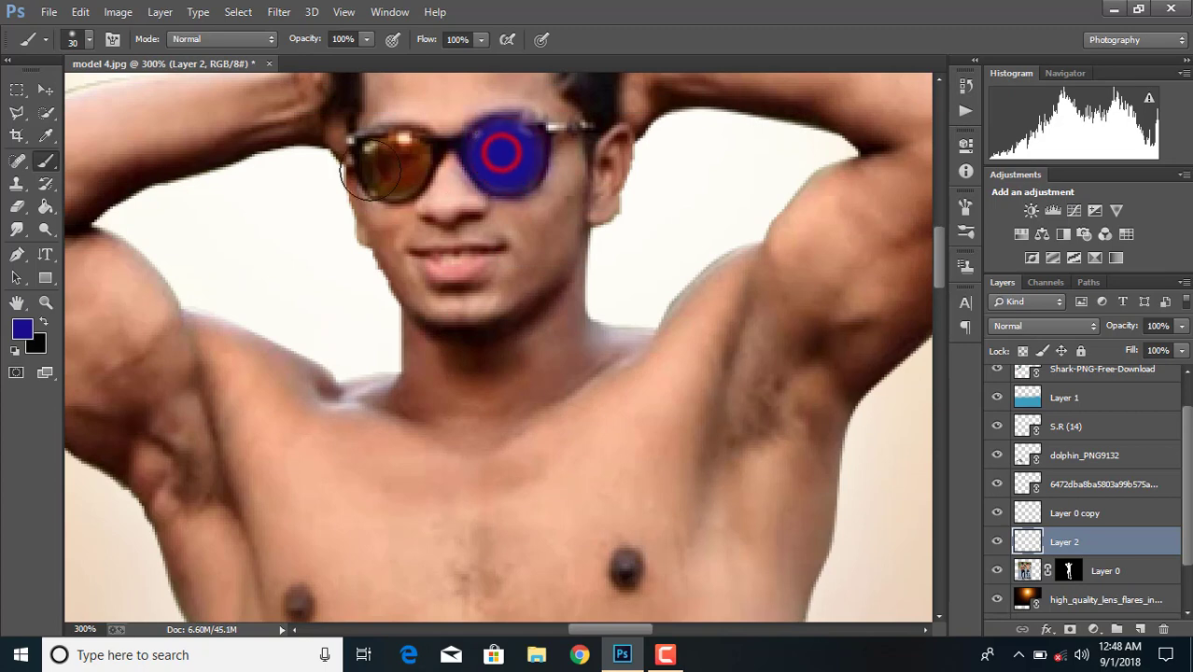
left_click_drag(382, 154, 399, 168)
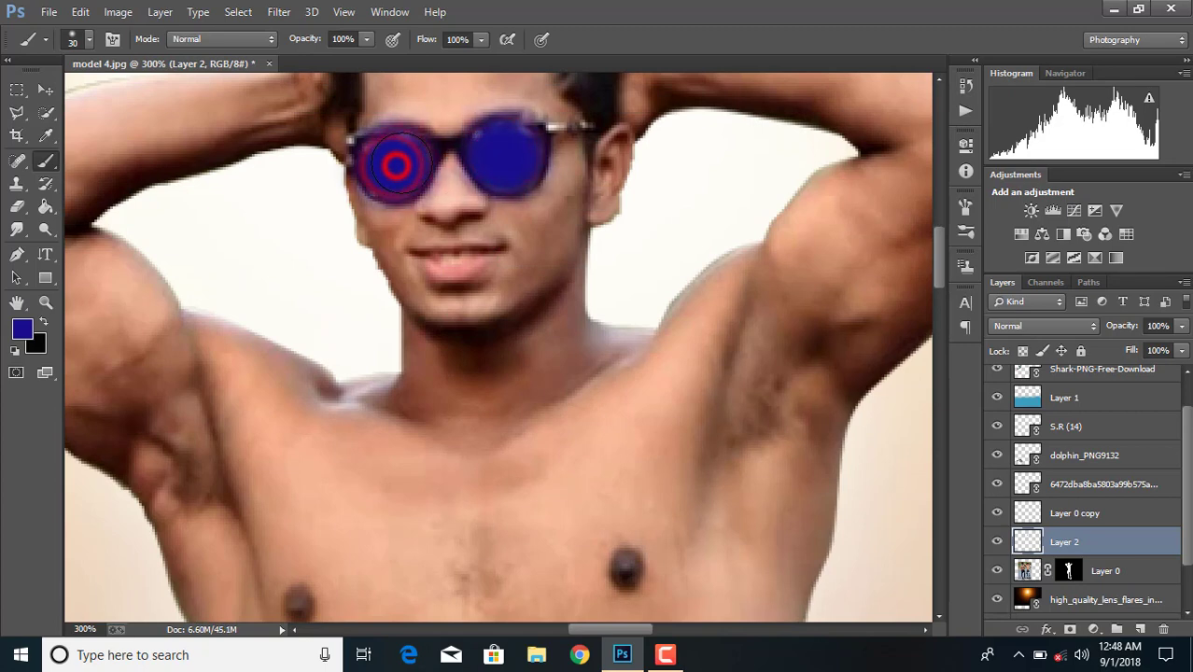
Step: Set Layer 2 to Color blend mode and erase stray tint around the glasses
left_click(1059, 328)
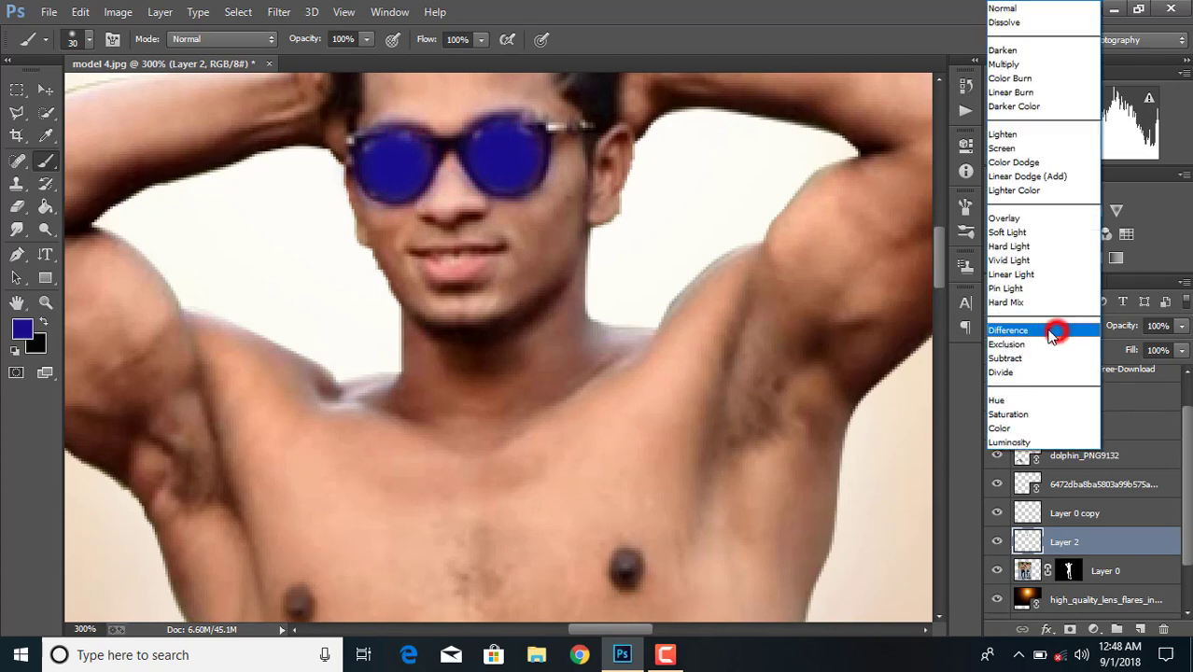
left_click(1018, 428)
scroll(1078, 403, "down", 2)
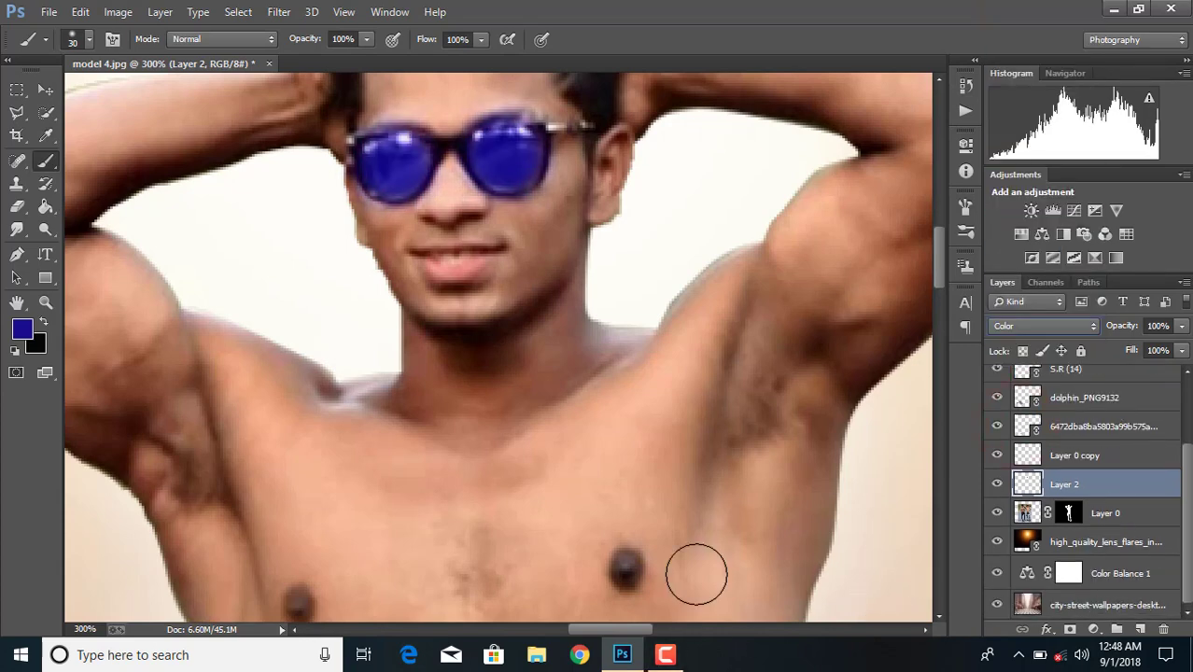
left_click(19, 209)
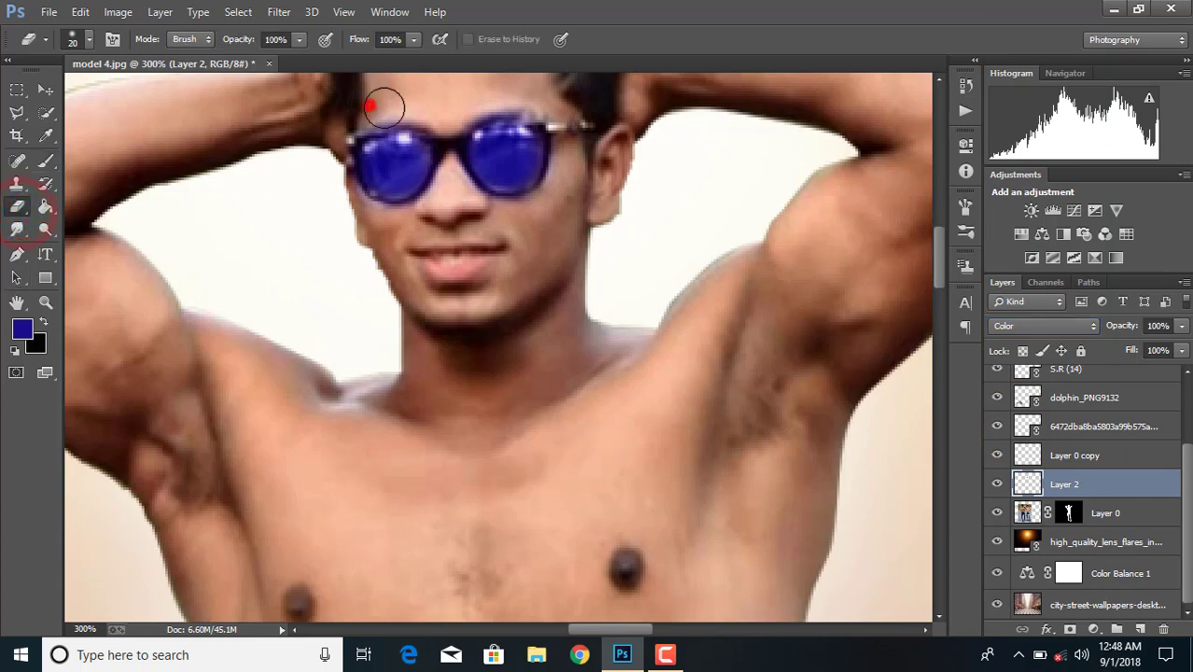
left_click(385, 108)
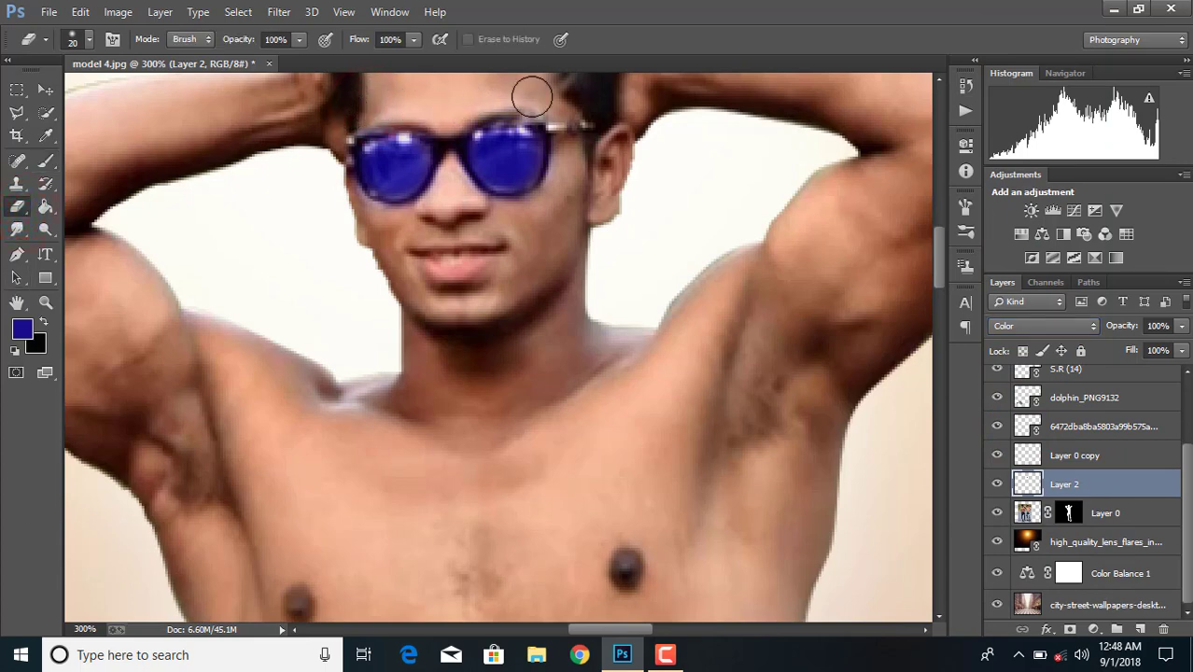
left_click(322, 181)
key("ctrl+minus")
key("ctrl+minus")
key("ctrl+minus")
key("ctrl+minus")
key("ctrl+minus")
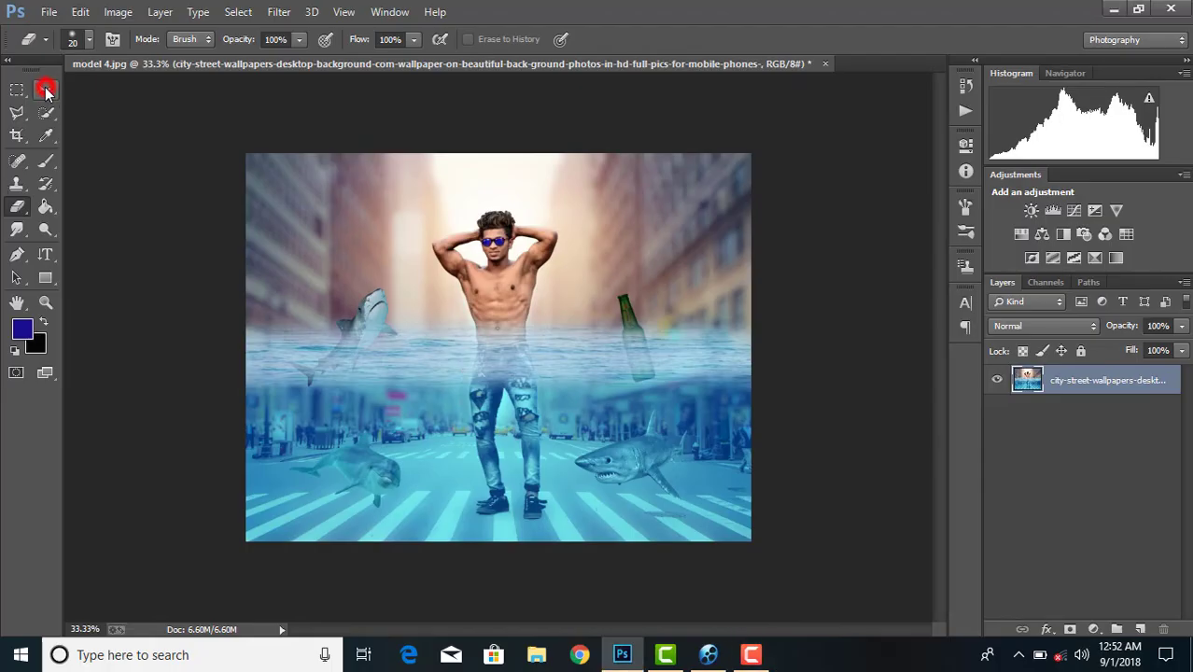
Step: Place the 'ays4 (2)' text graphic into the composite and drag it toward the top-right
left_click(45, 89)
left_click(49, 11)
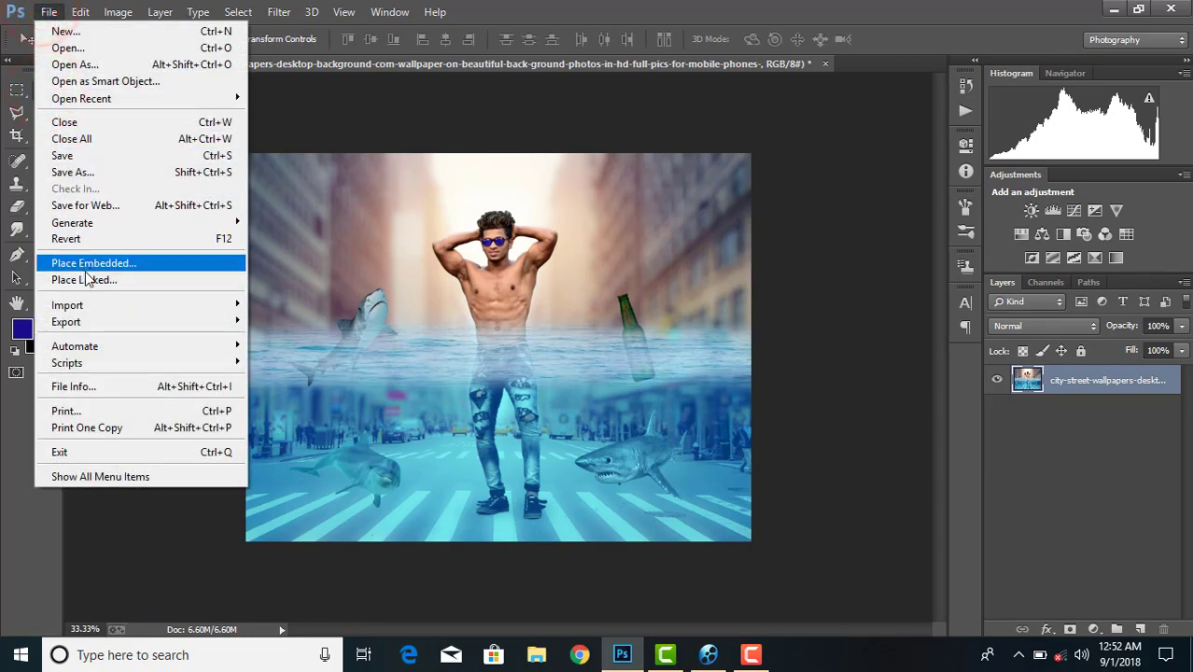
left_click(86, 280)
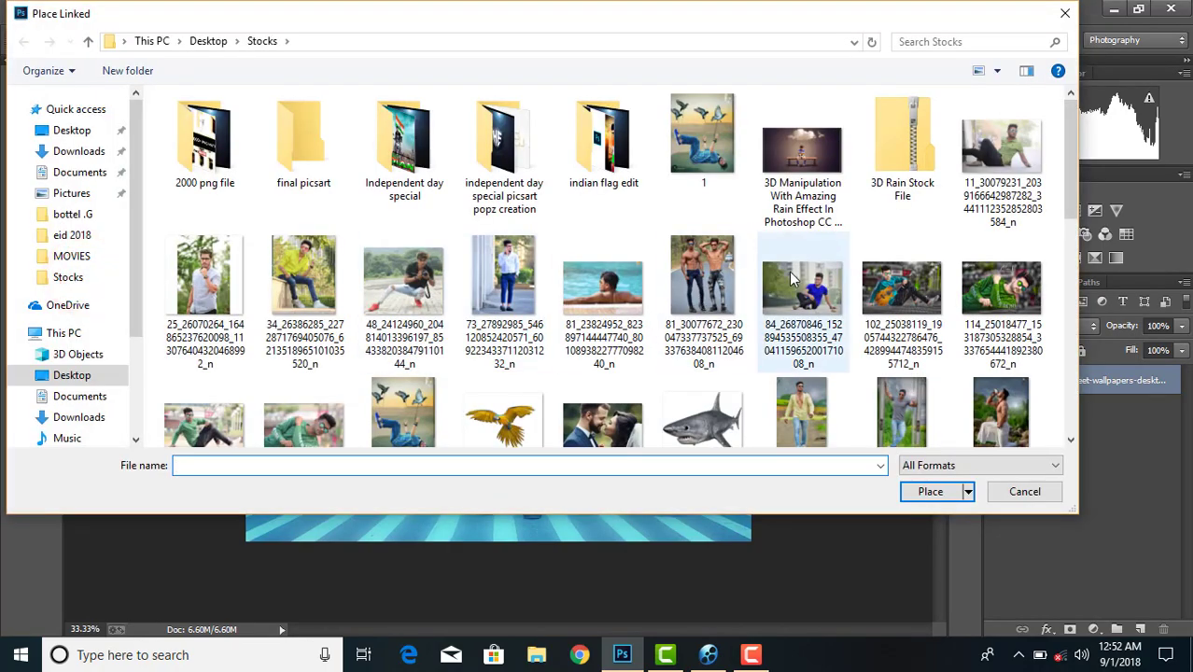
scroll(738, 287, "down", 6)
scroll(738, 287, "down", 2)
scroll(792, 282, "down", 2)
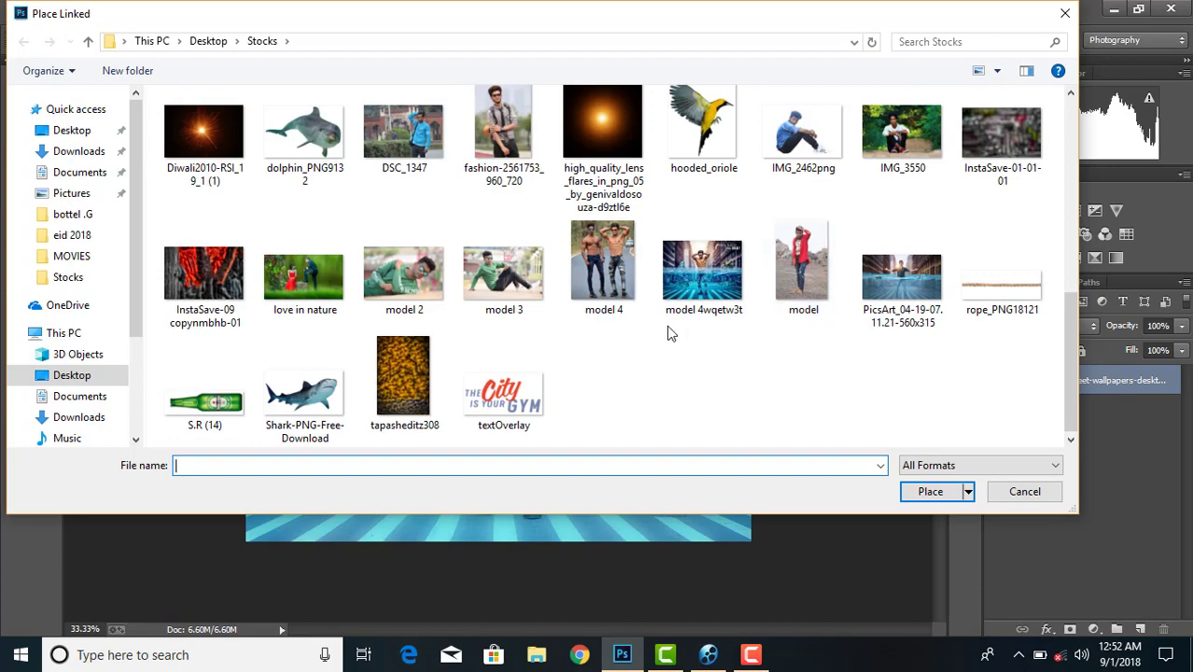
scroll(786, 373, "up", 2)
scroll(786, 373, "up", 2)
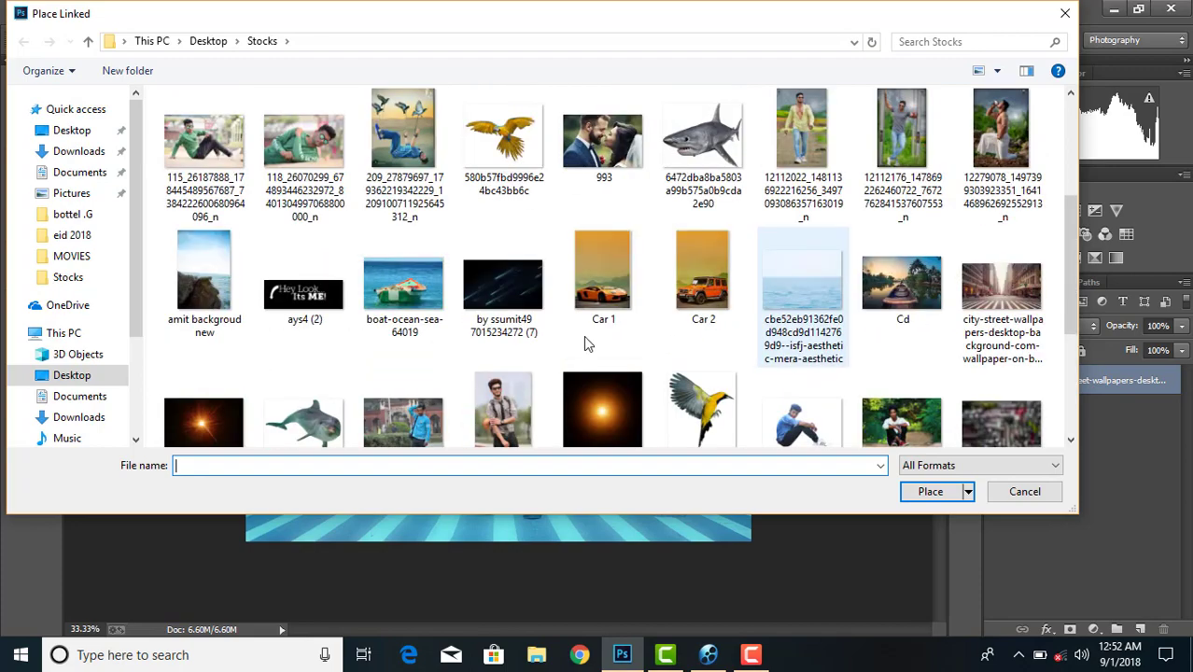
double_click(298, 307)
left_click_drag(513, 299, 638, 165)
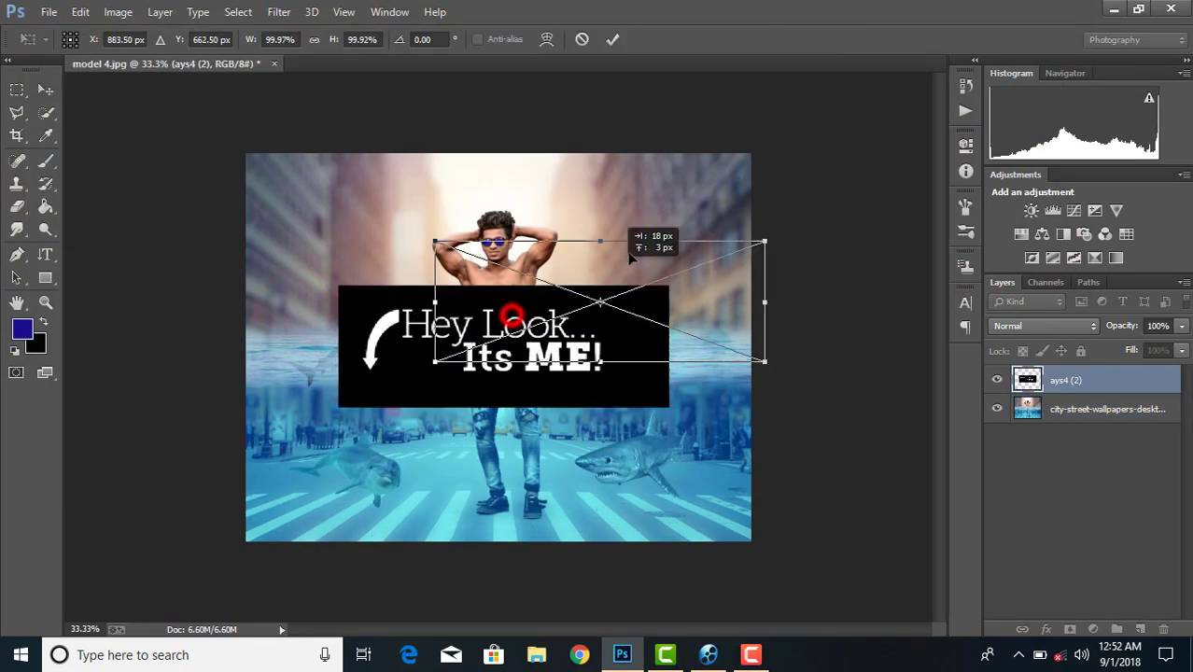
Step: Blend the graphic with Screen, scale it to about 76%, and fix it top-right
left_click(1056, 326)
left_click(1049, 148)
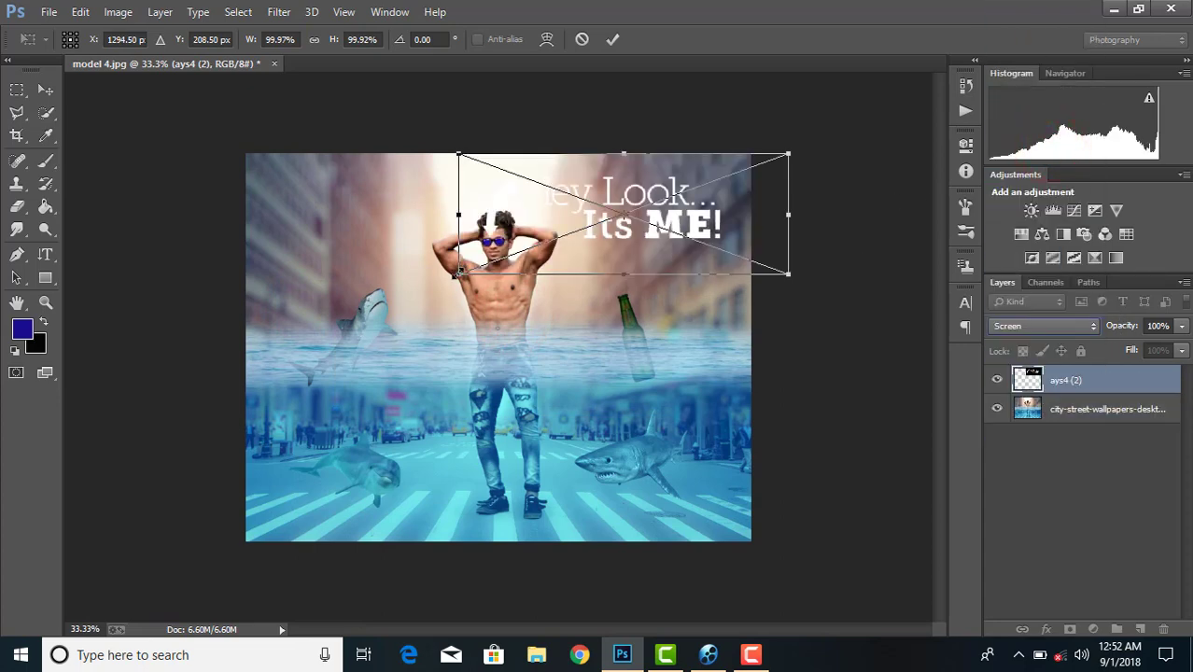
left_click_drag(458, 274, 539, 245)
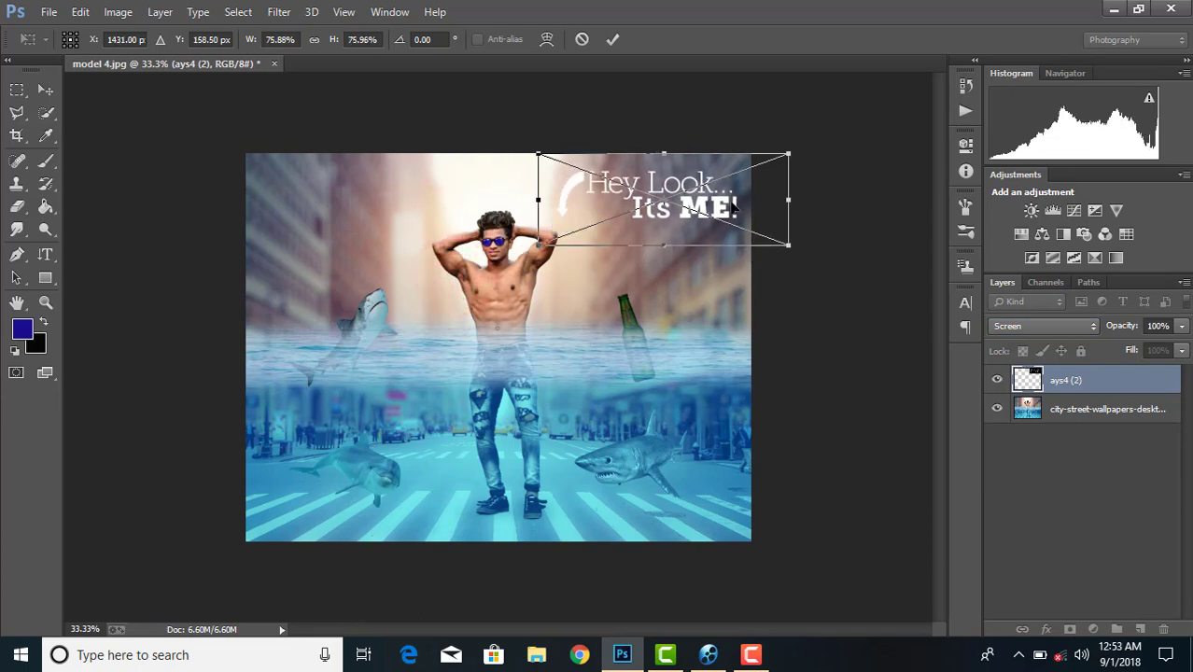
left_click_drag(732, 204, 734, 213)
left_click(613, 39)
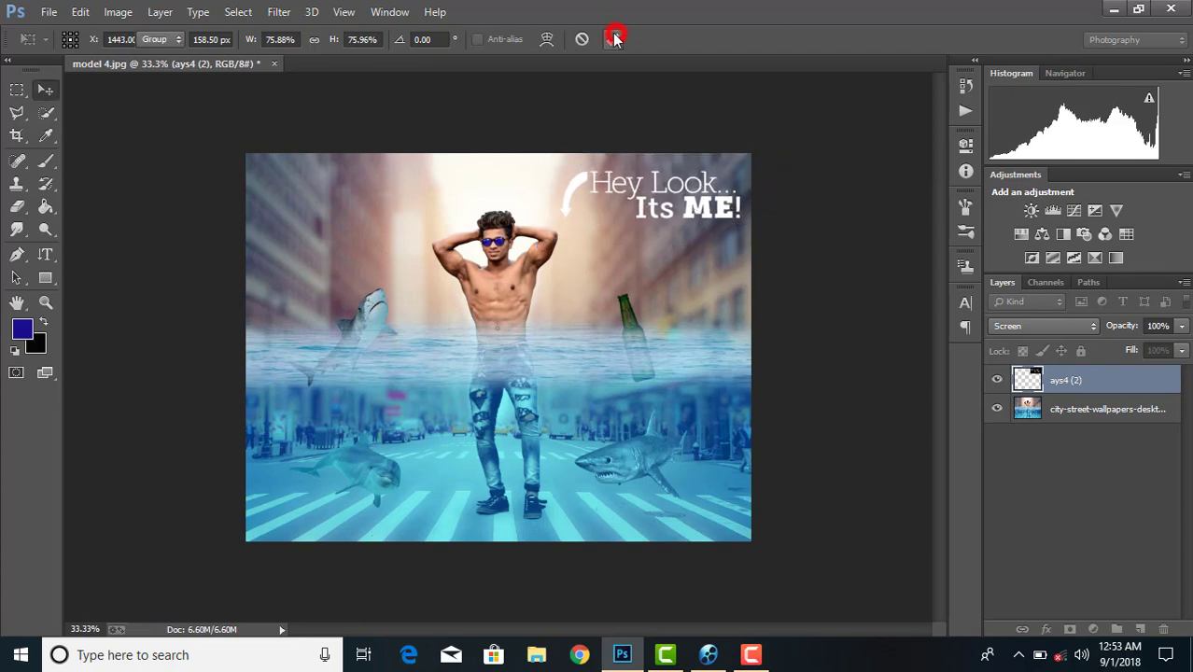
Step: Merge all visible layers into one
right_click(1097, 423)
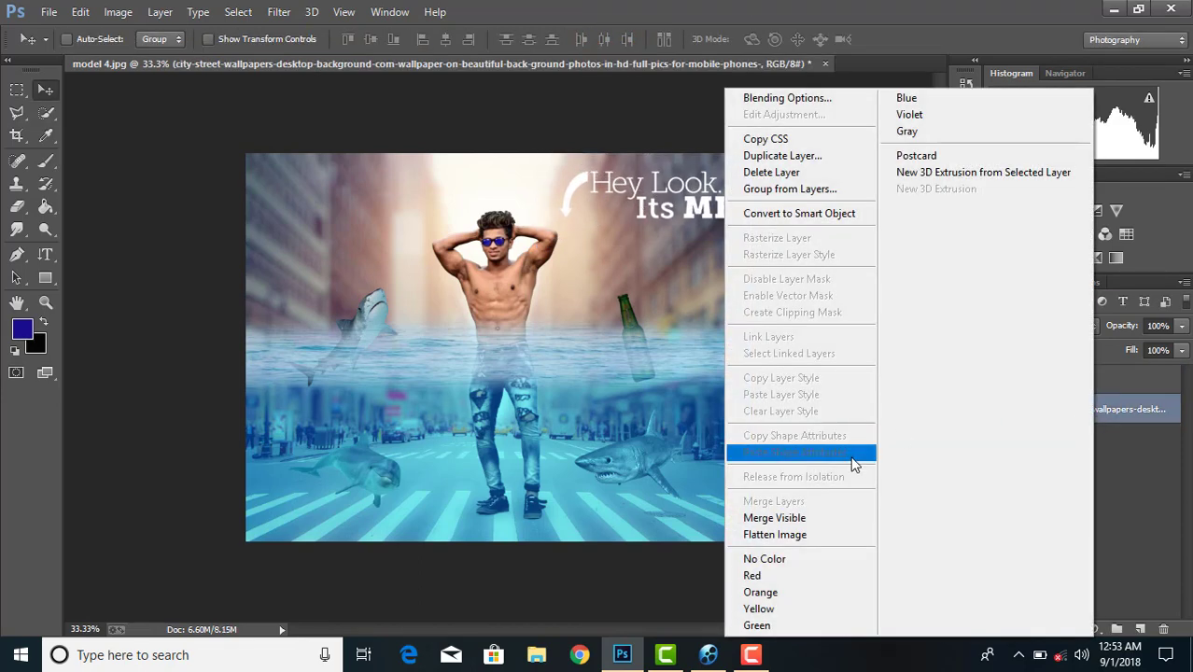
left_click(779, 522)
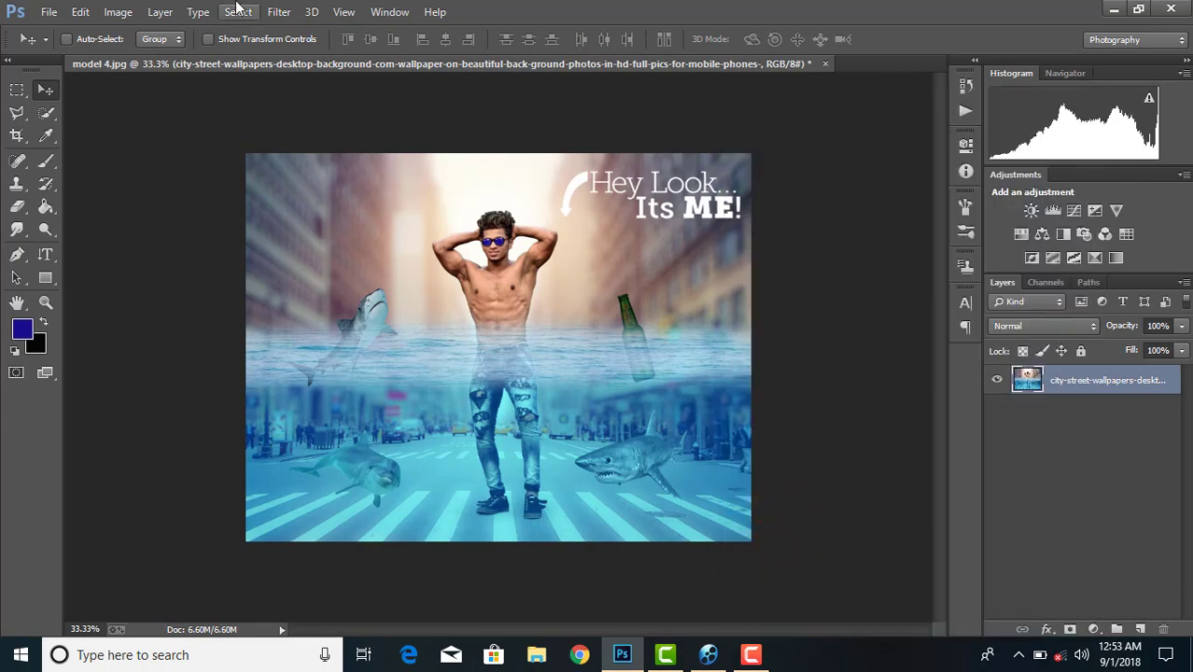
left_click(295, 11)
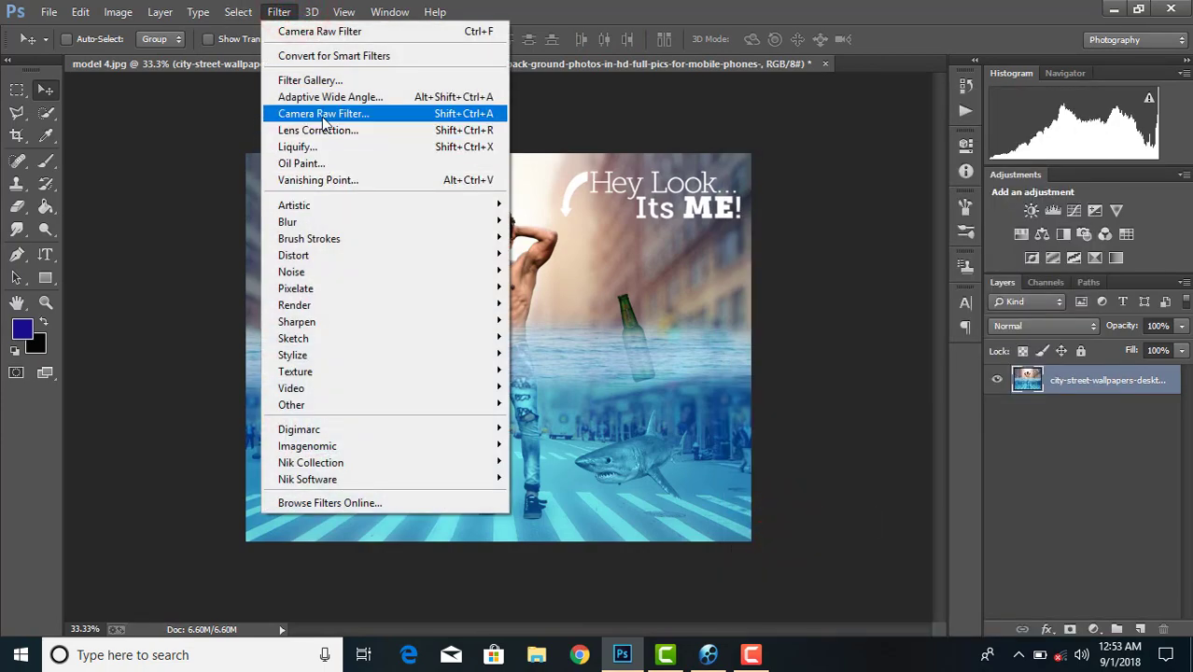
Step: In Camera Raw, set Clarity +77, Blacks -41 and Shadows +38
left_click(321, 115)
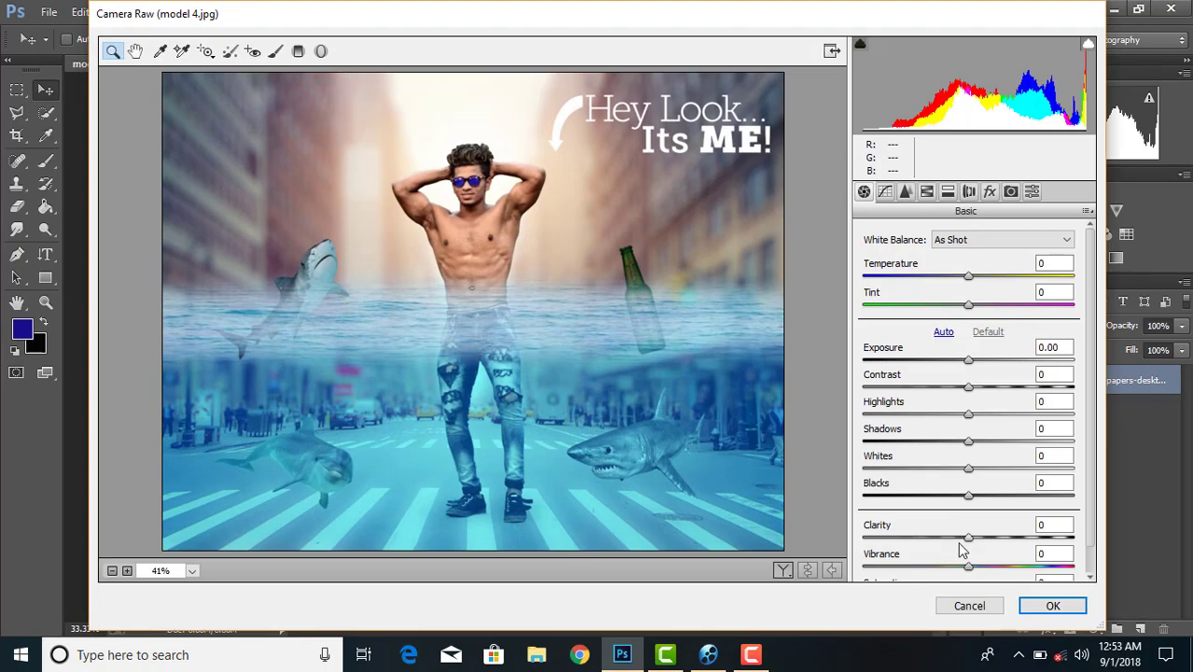
left_click_drag(982, 546, 1051, 546)
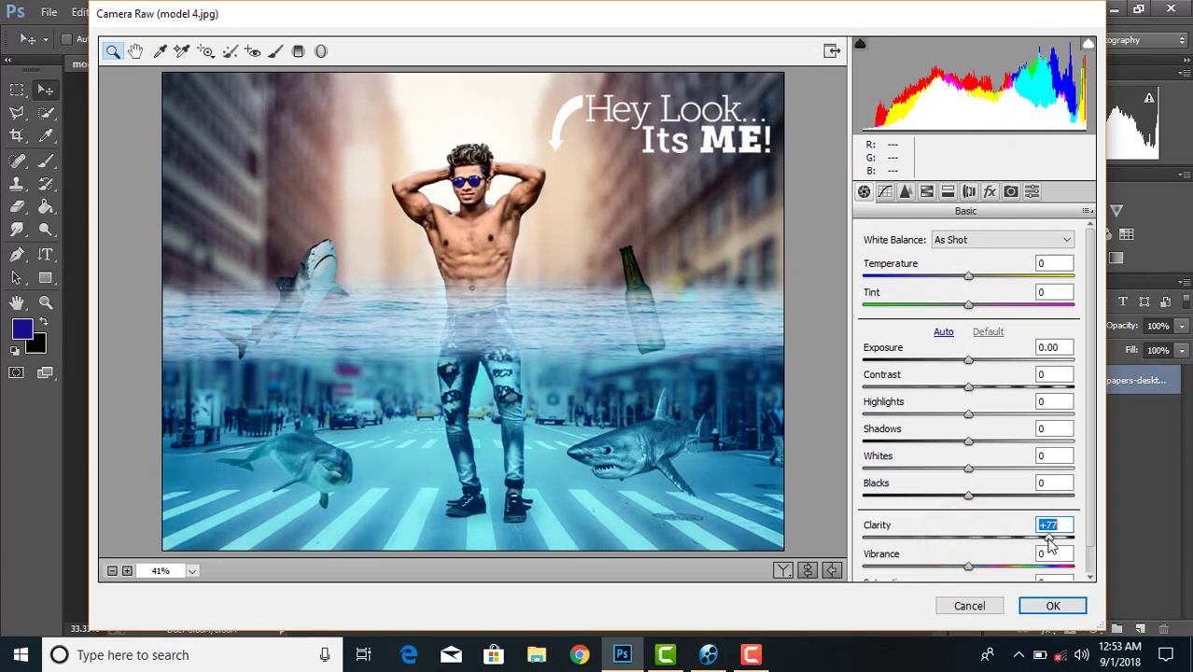
left_click_drag(966, 501, 927, 501)
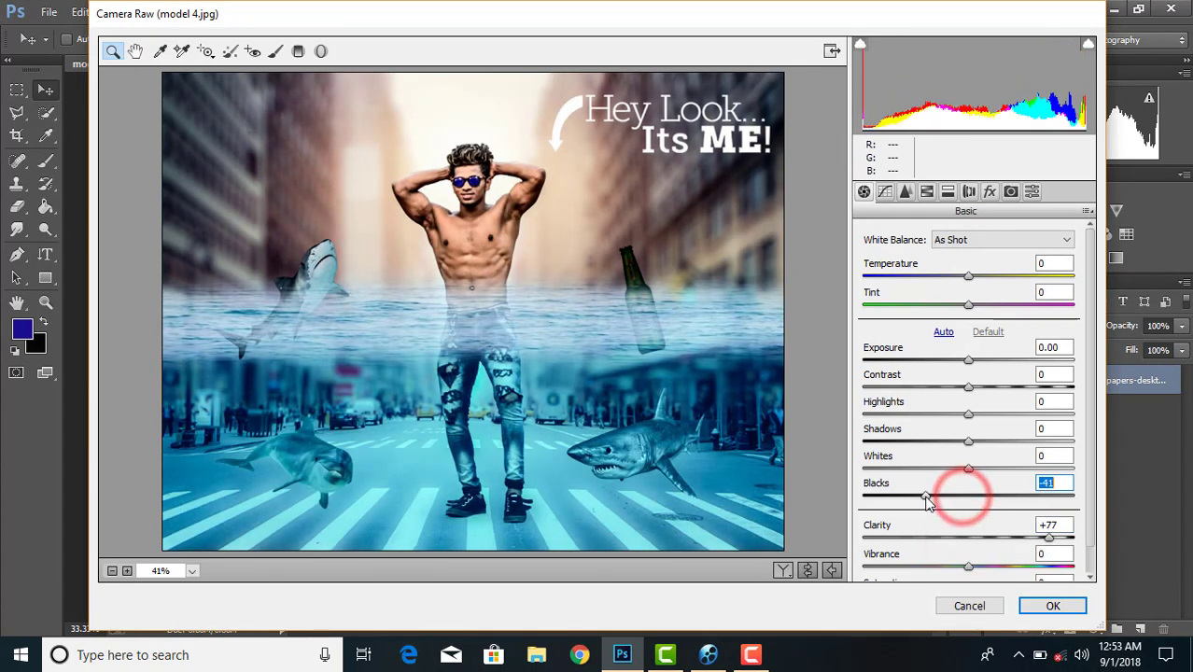
left_click_drag(968, 442, 1008, 442)
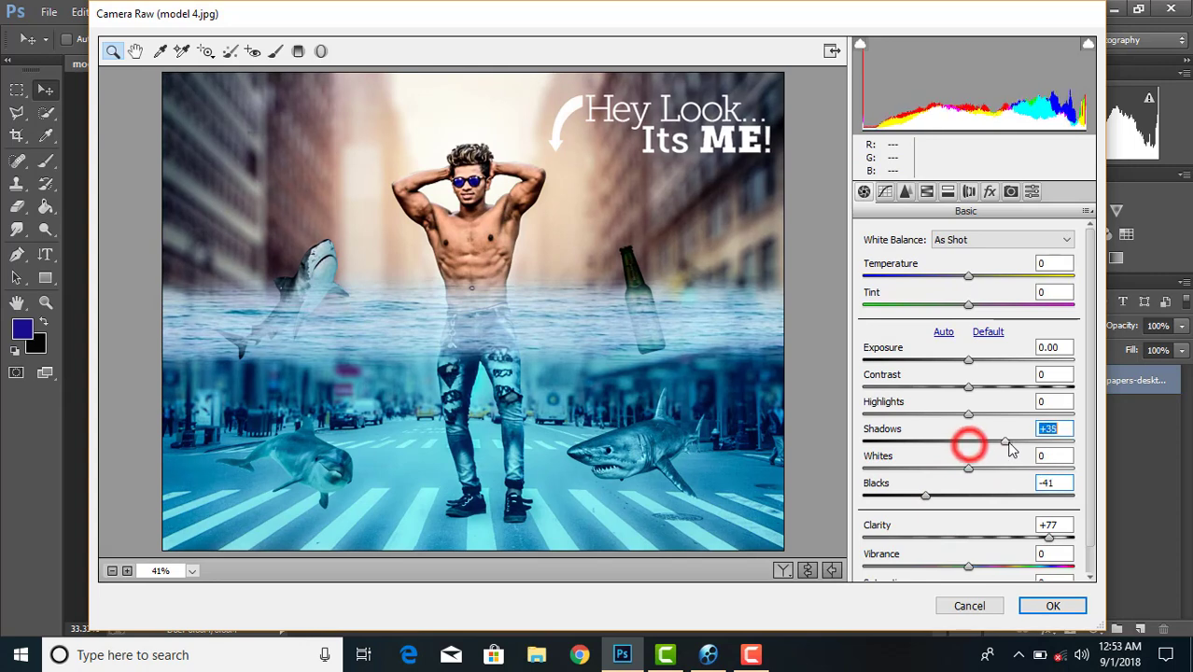
Step: Shift the Aquas hue to +71 and Blues hue to -12, and boost Aquas and Blues saturation
left_click(928, 192)
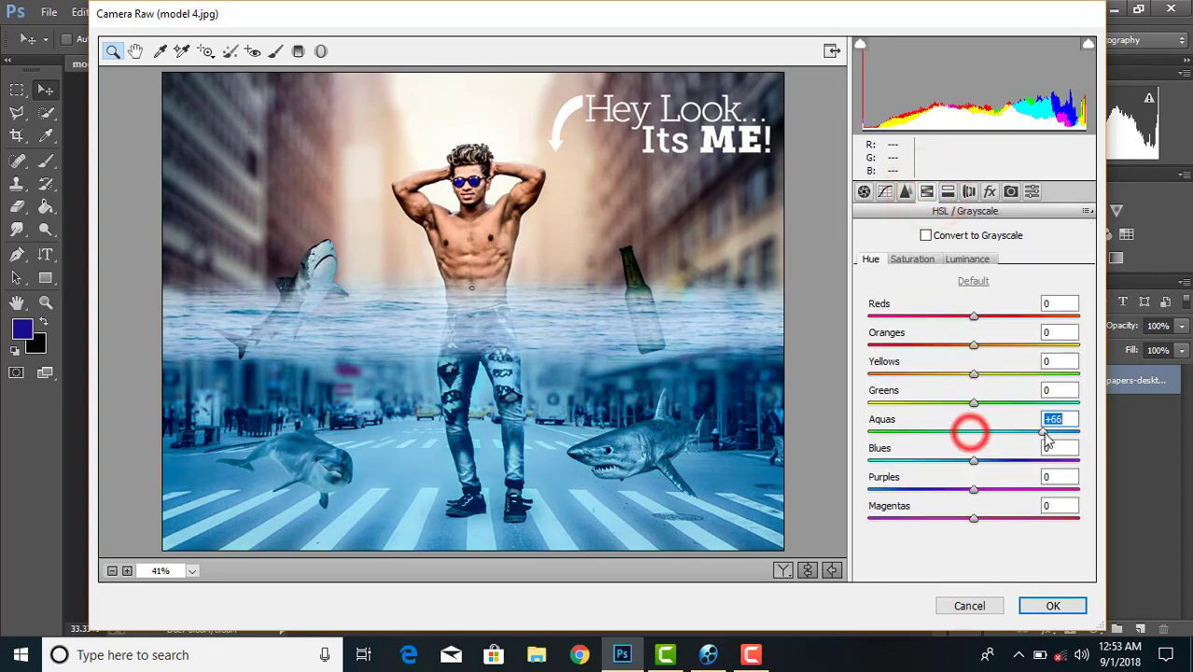
mouse_move(973, 432)
left_mouse_down()
mouse_move(1050, 429)
mouse_move(1040, 433)
left_mouse_up()
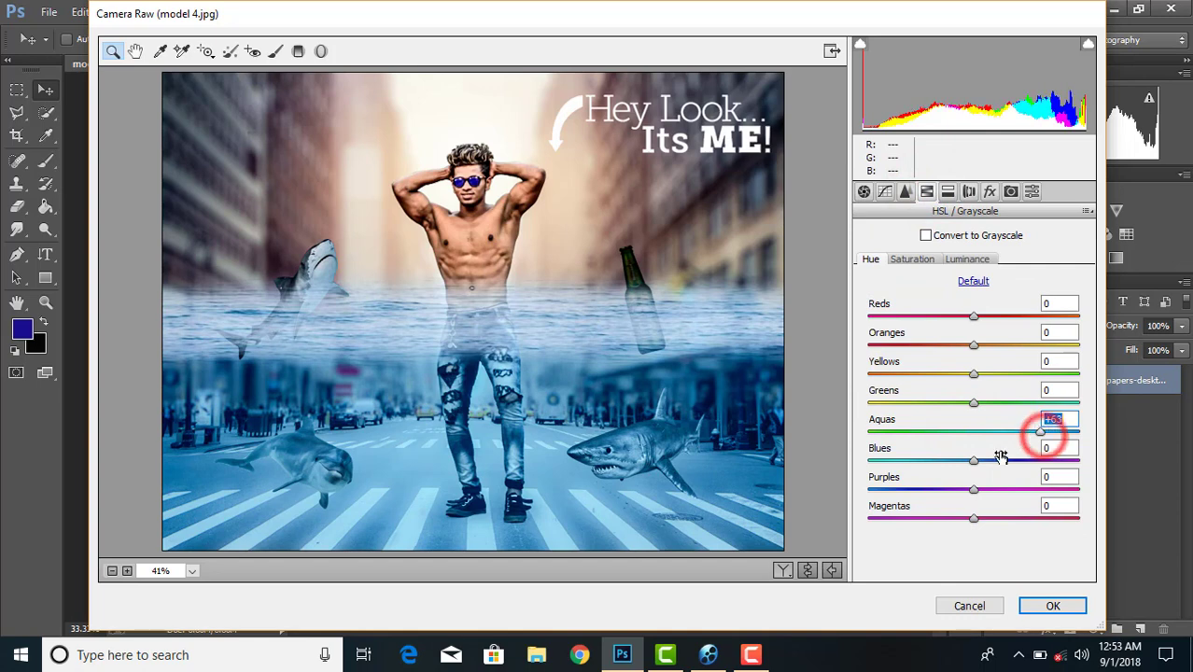
mouse_move(973, 460)
left_mouse_down()
mouse_move(962, 461)
mouse_move(1043, 431)
left_mouse_up()
left_click(924, 259)
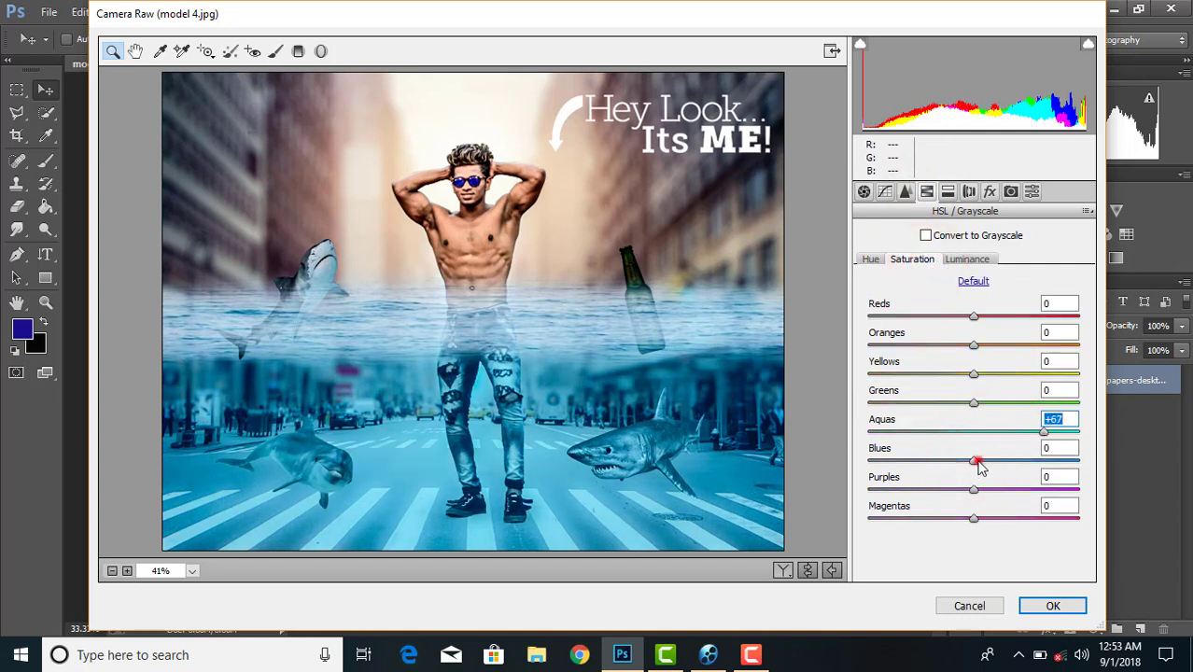
left_click_drag(977, 462, 1022, 460)
Step: Add a -23 dark vignette and apply the Camera Raw grade
left_click(990, 191)
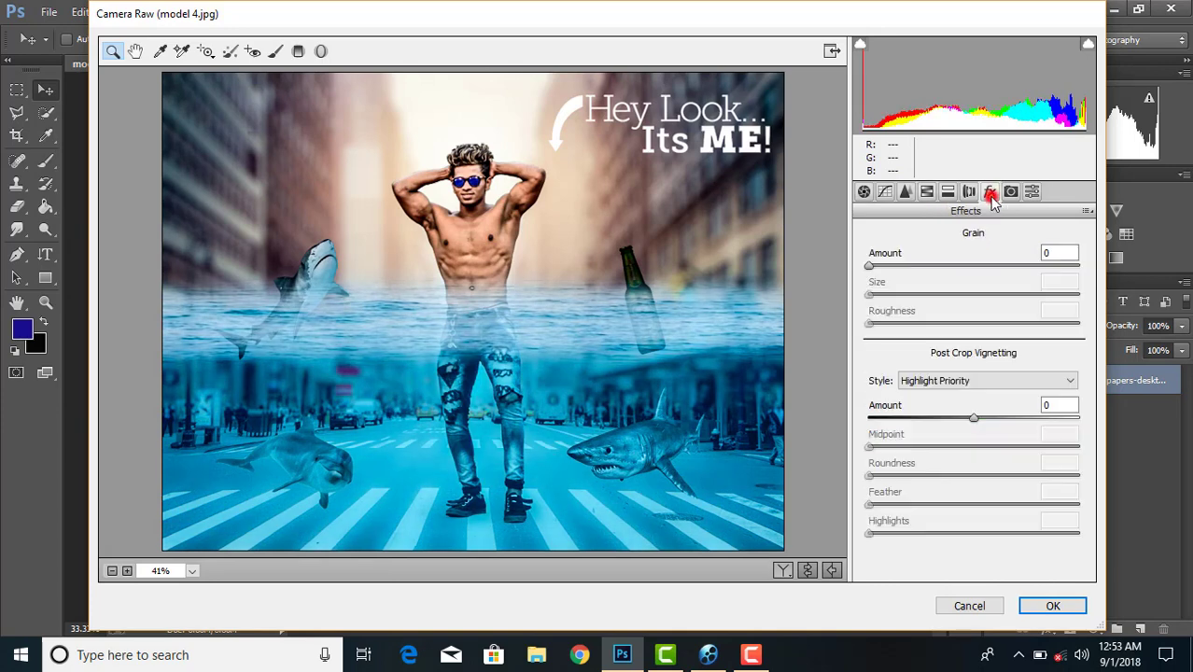
left_click_drag(974, 417, 951, 420)
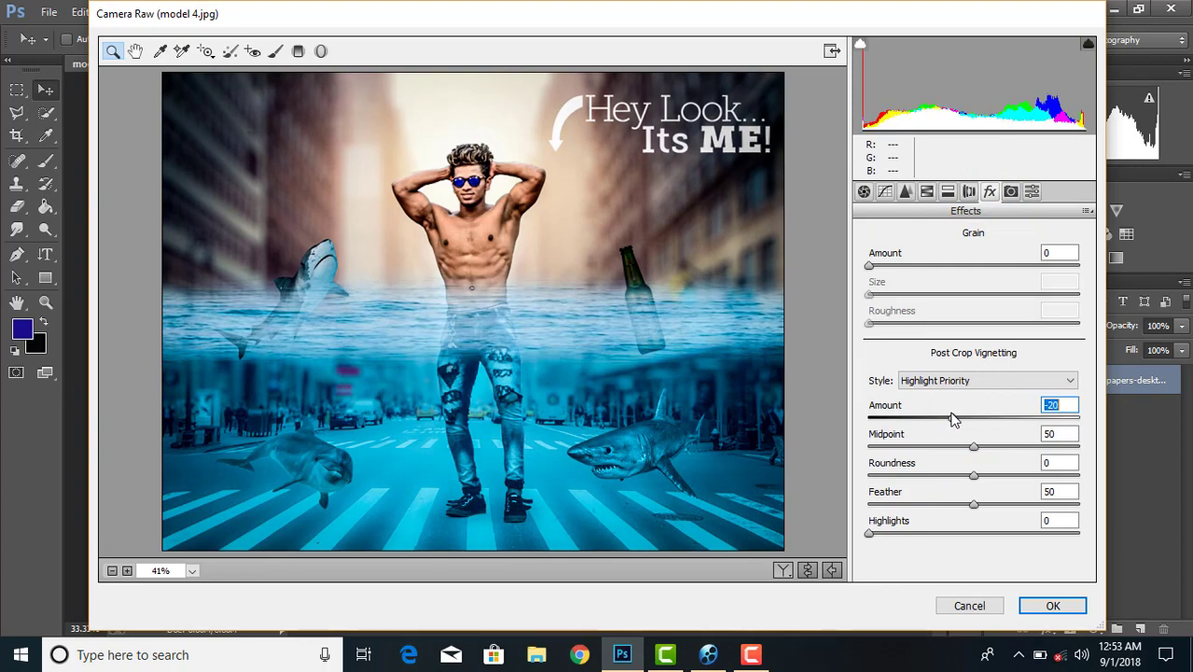
left_click(1050, 607)
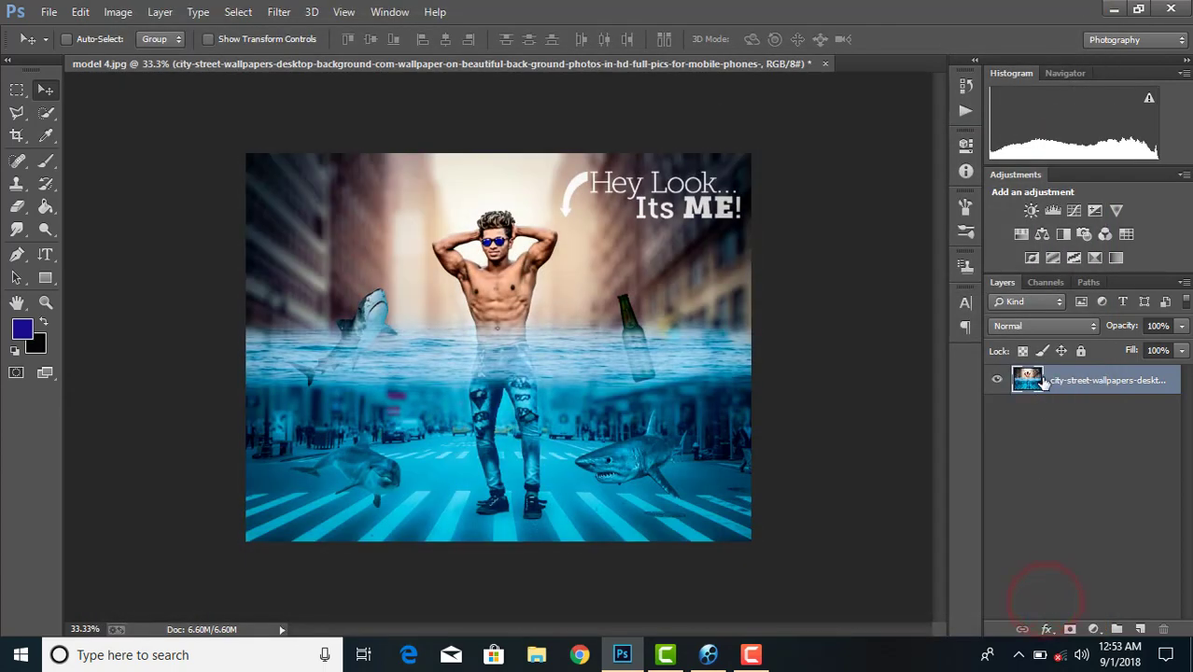
Step: Flatten the image and save it as a JPEG copy named 'fryfdry'
right_click(1044, 382)
left_click(772, 544)
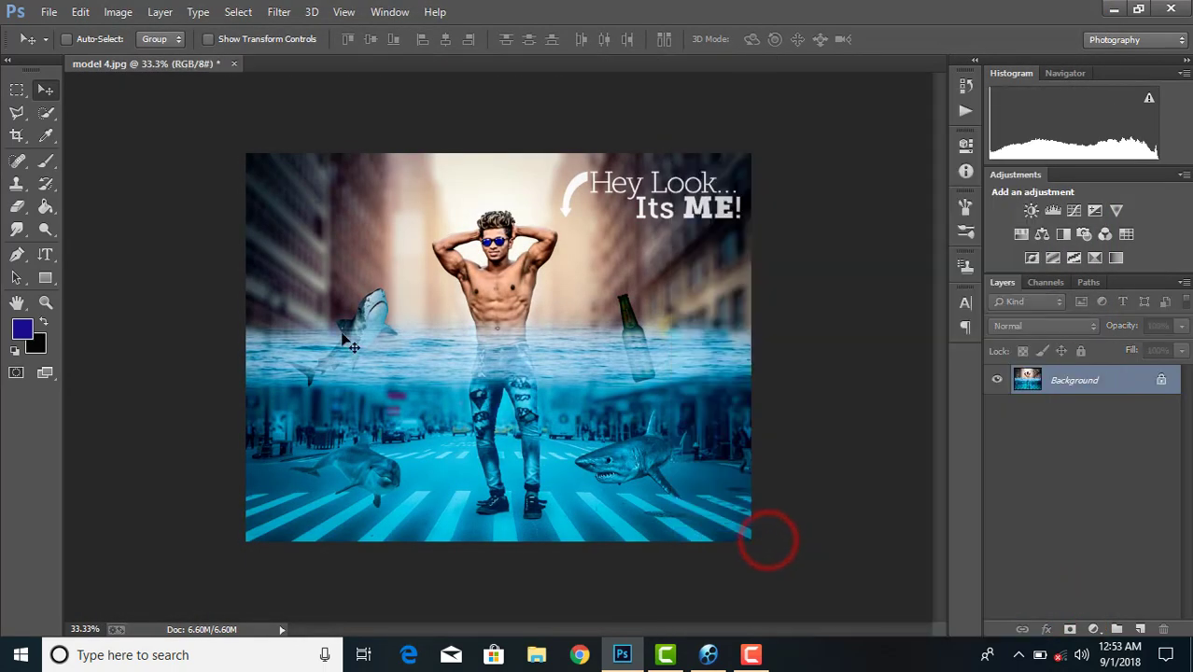
left_click(39, 9)
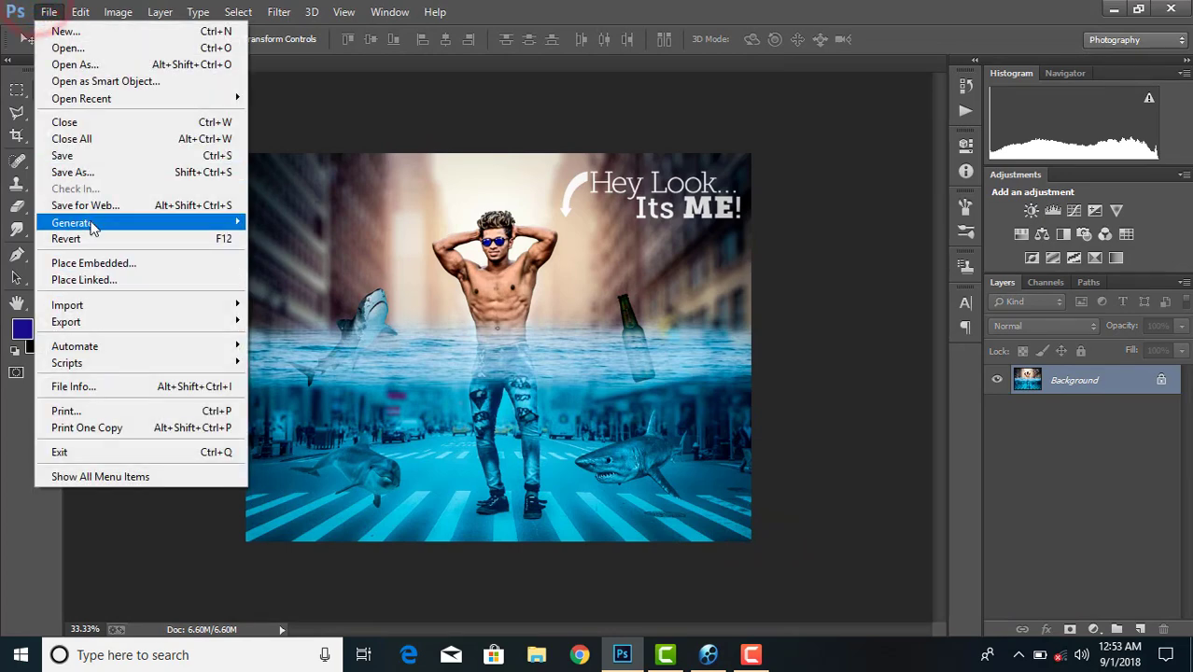
left_click(94, 177)
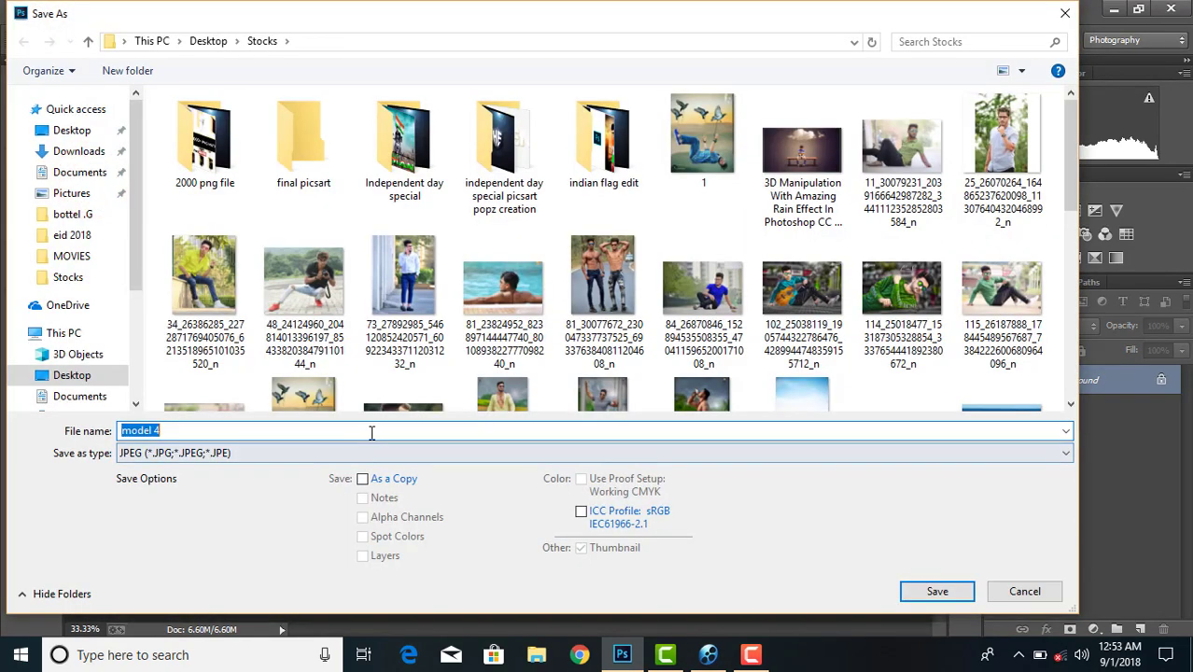
left_click(370, 432)
type("fryfdry")
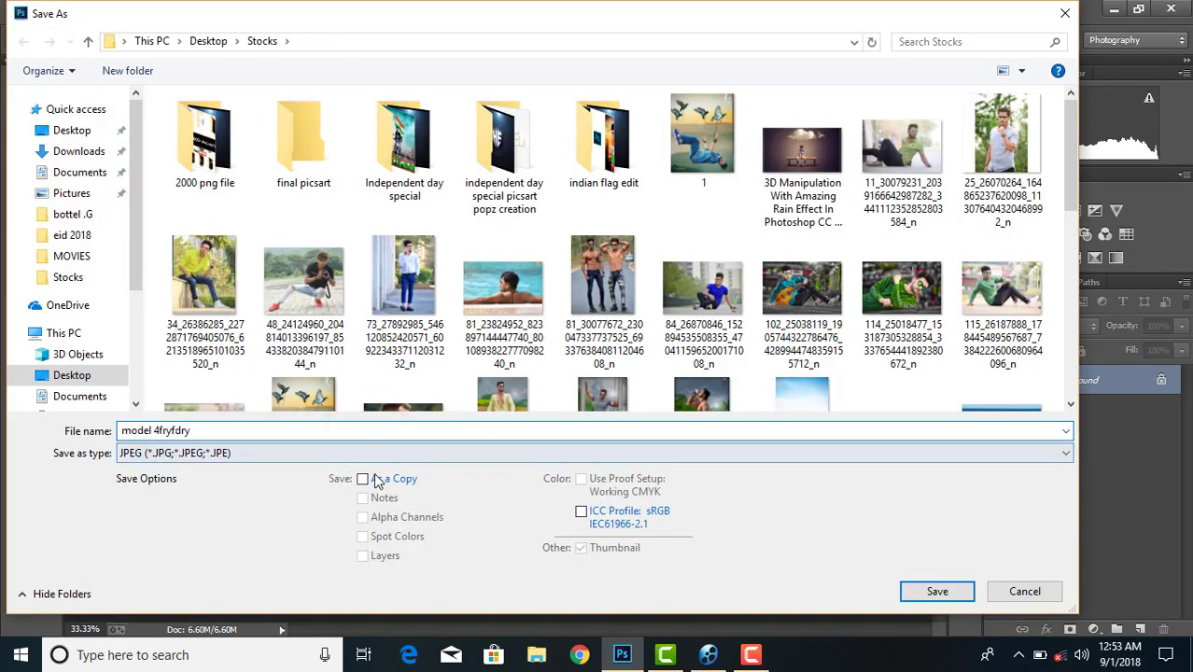
left_click(362, 478)
left_click(937, 591)
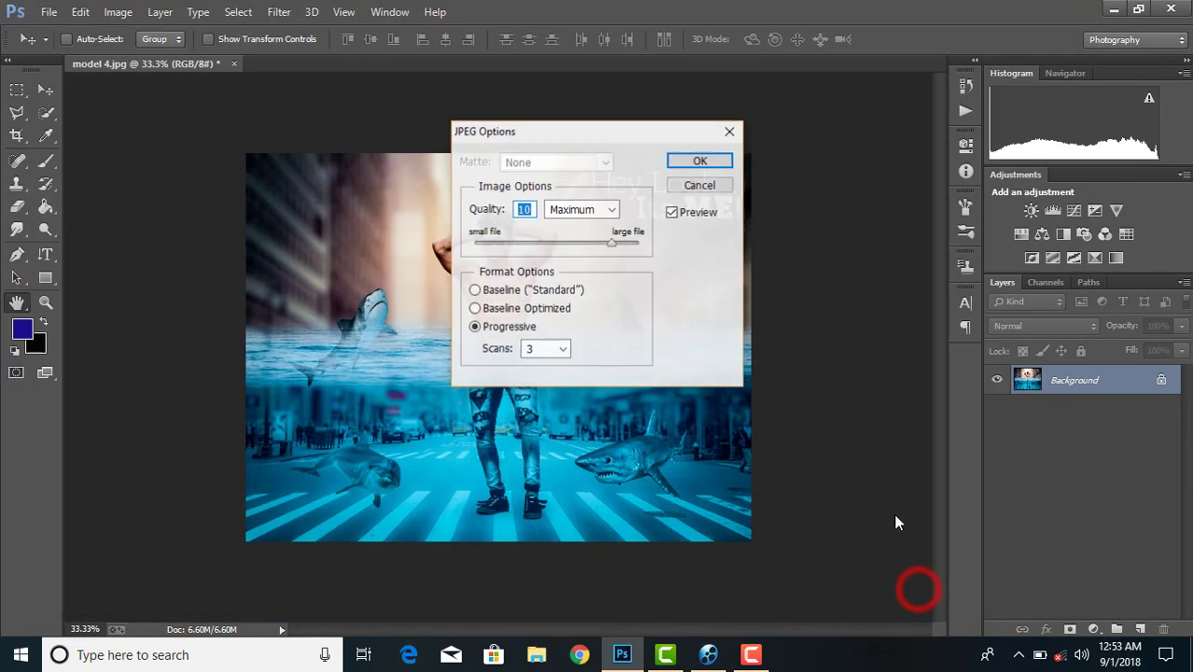